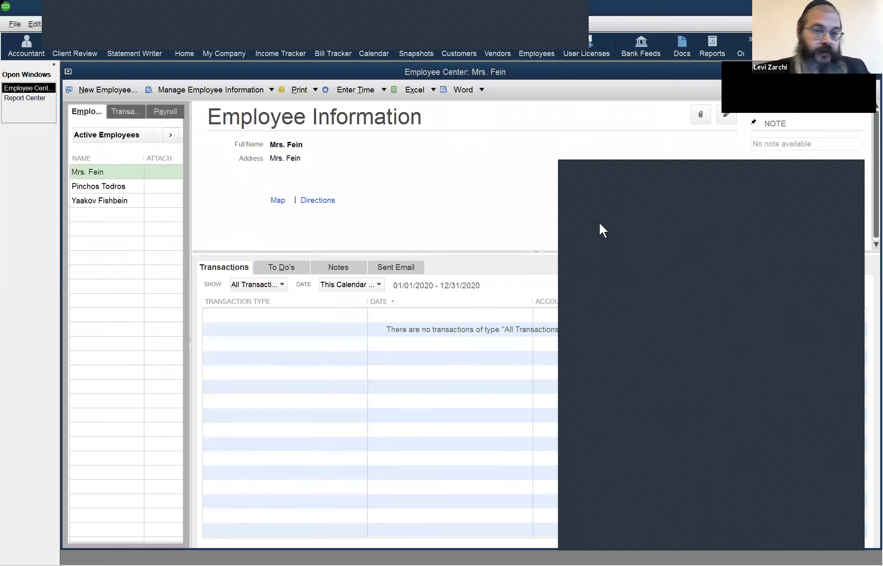
# Step: Open the second active employee's 06/05/2020 paycheck, delete it, and close the check window
pyautogui.click(599, 223)
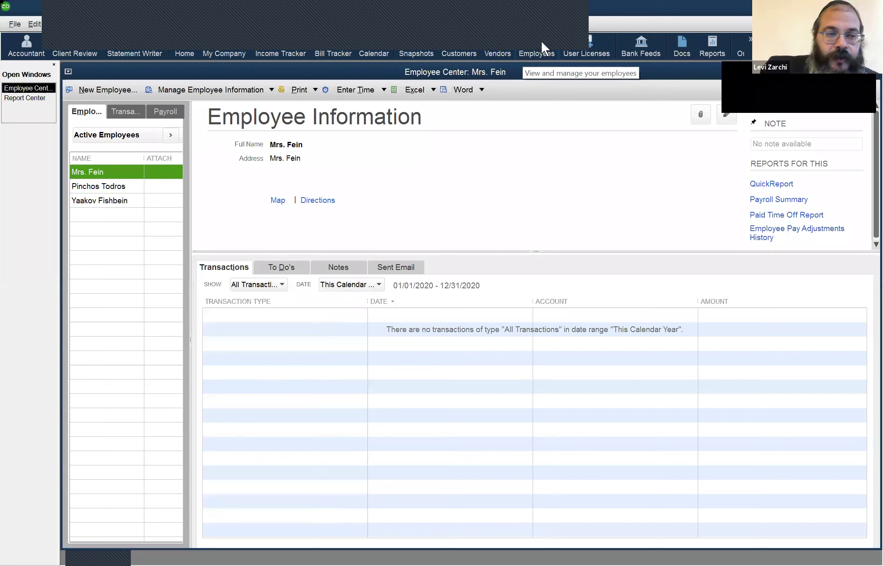
pyautogui.click(136, 189)
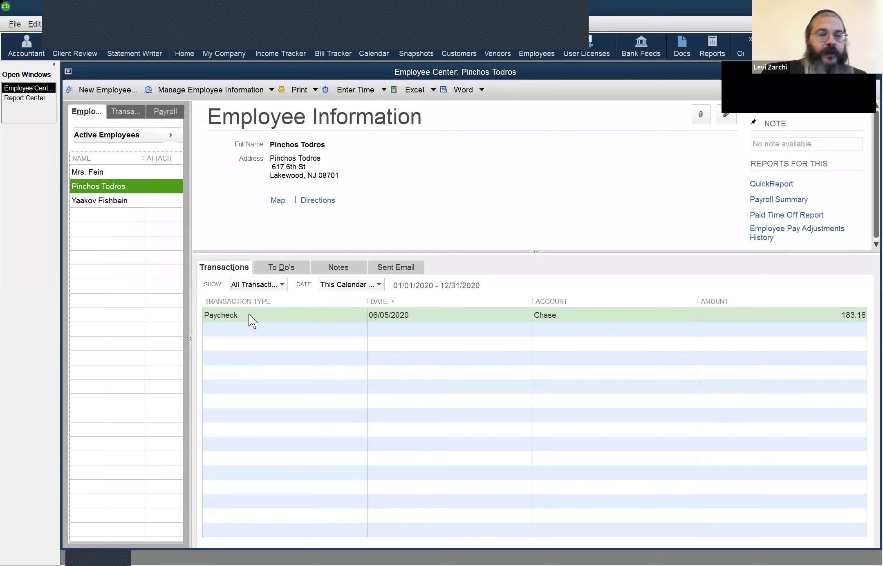
pyautogui.click(296, 314)
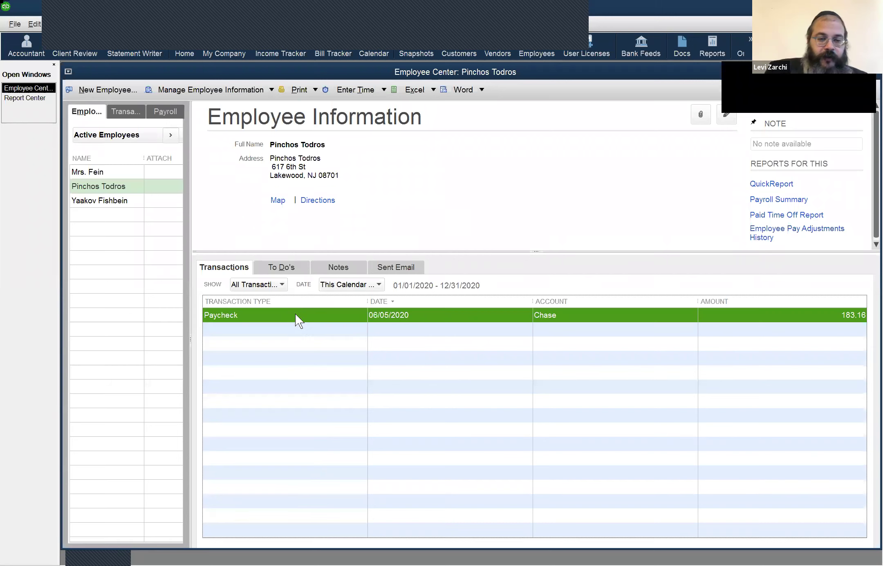
pyautogui.doubleClick(295, 314)
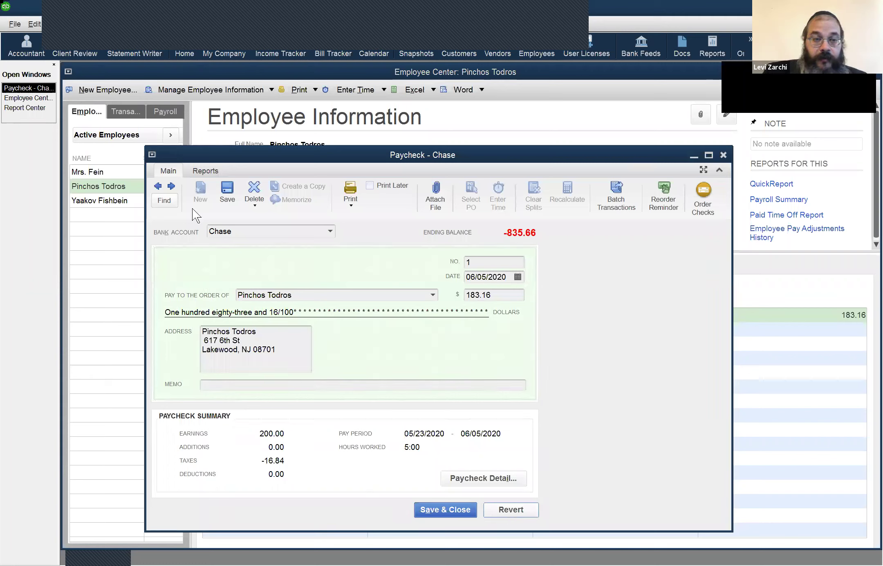
pyautogui.click(254, 190)
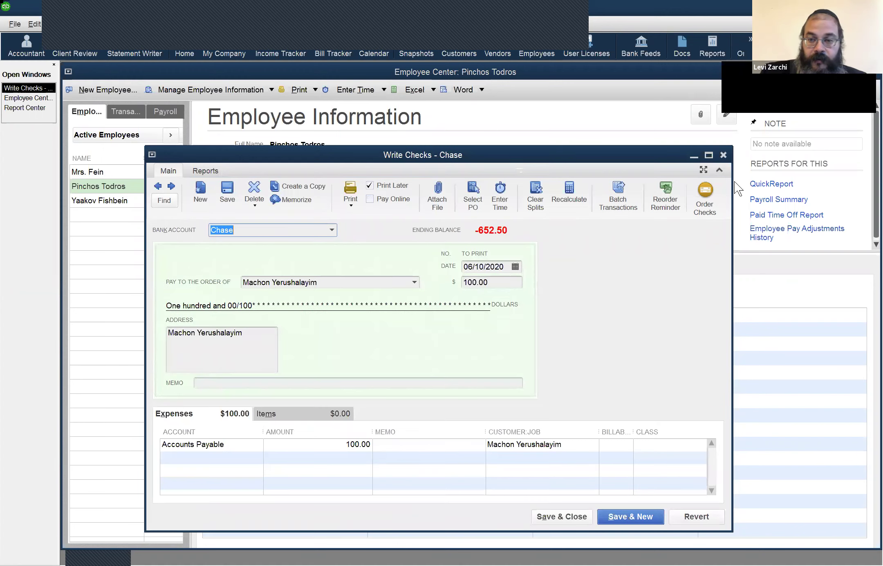
pyautogui.click(724, 155)
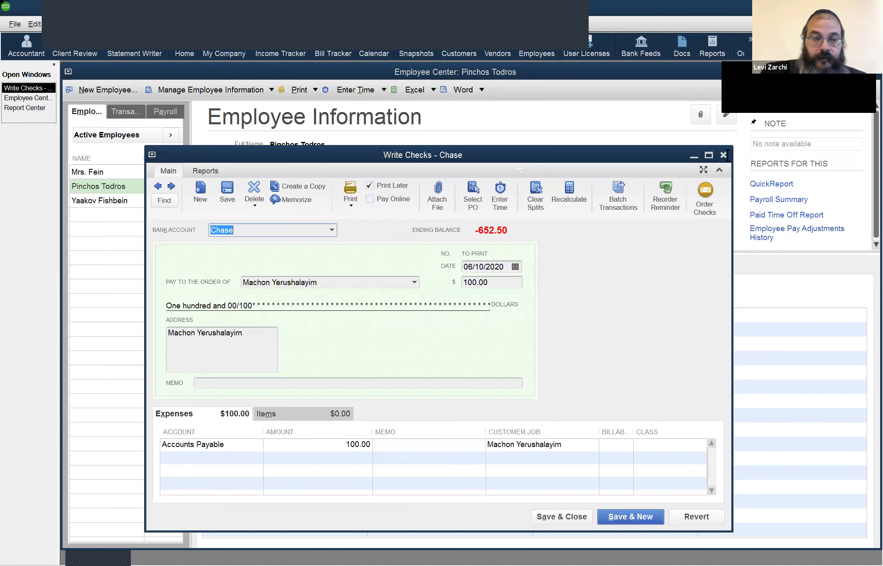
# Step: Open the third active employee's 06/03/2020 paycheck, delete it, and close the check window
pyautogui.click(122, 201)
pyautogui.doubleClick(259, 316)
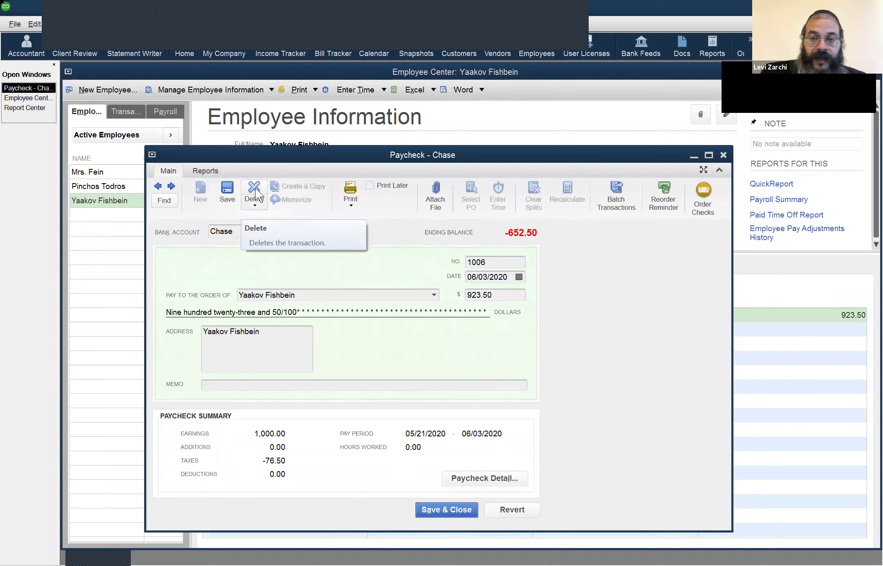
pyautogui.hotkey('ctrl', 'd')
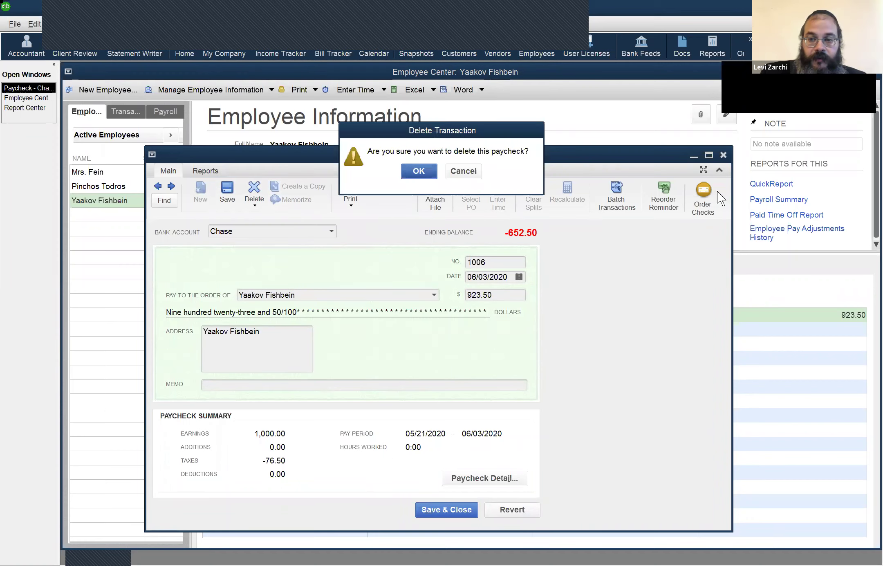
pyautogui.press('Return')
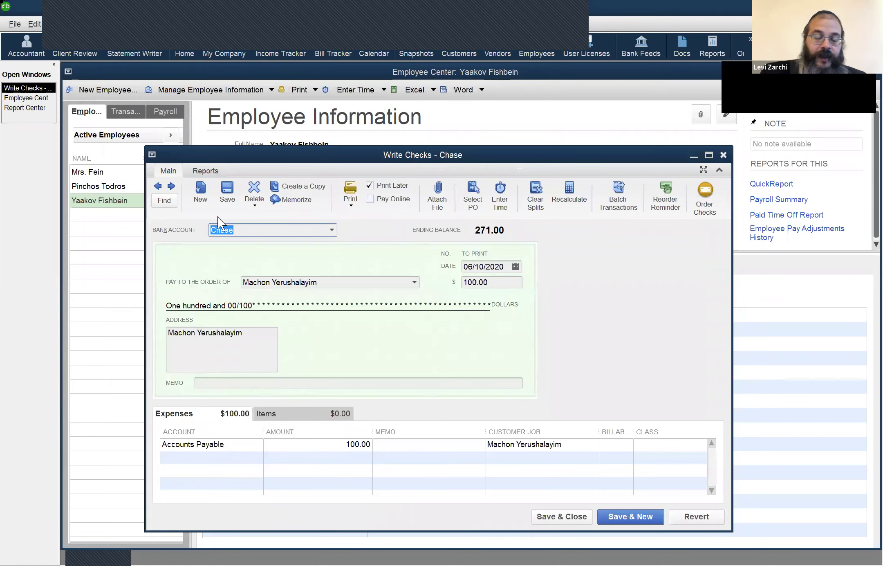
pyautogui.press('Escape')
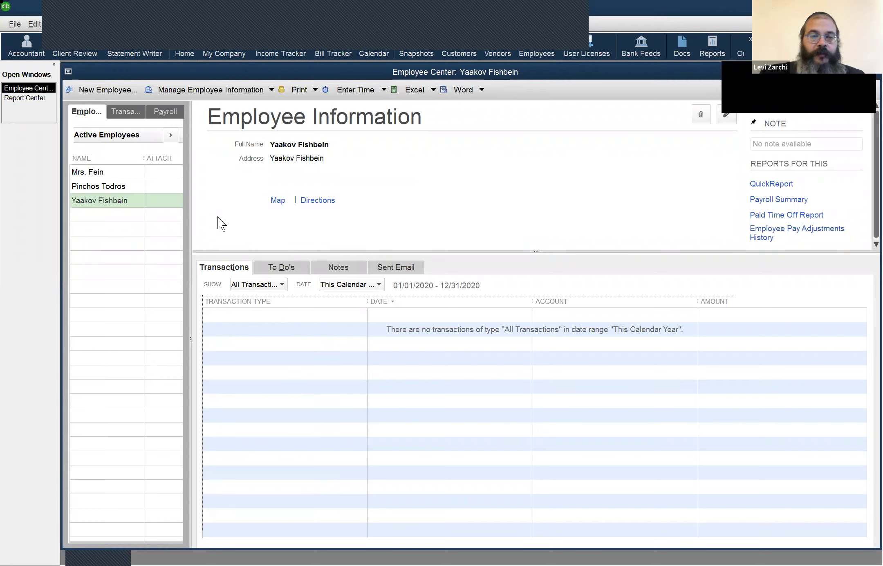
pyautogui.click(96, 187)
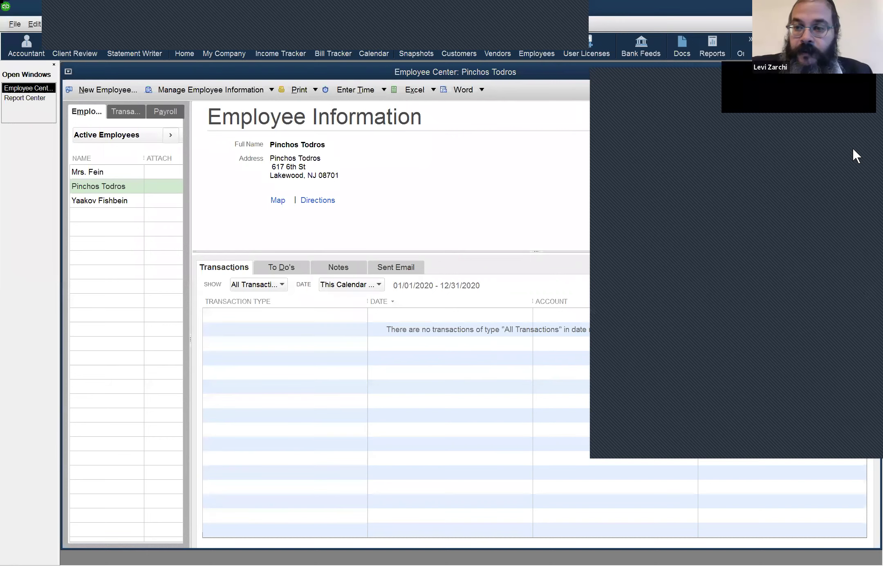
pyautogui.click(397, 172)
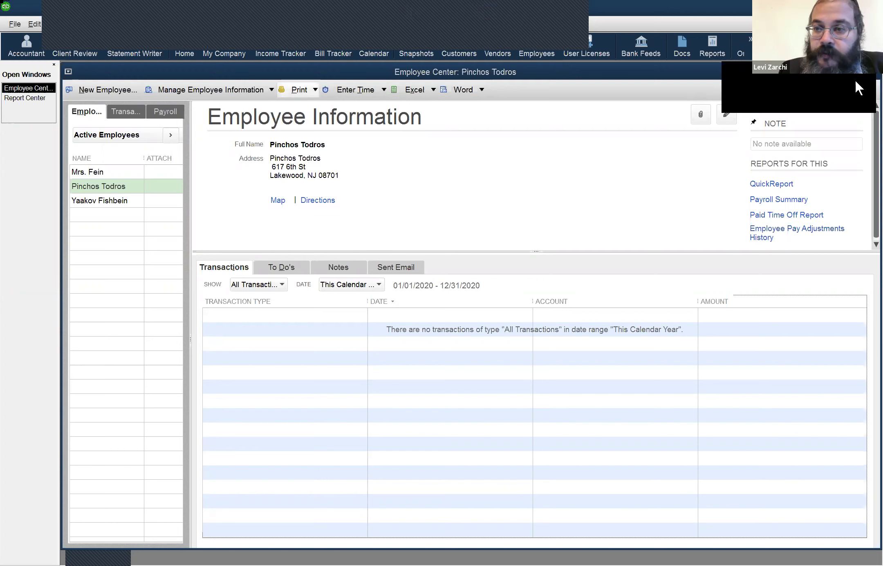
pyautogui.click(712, 47)
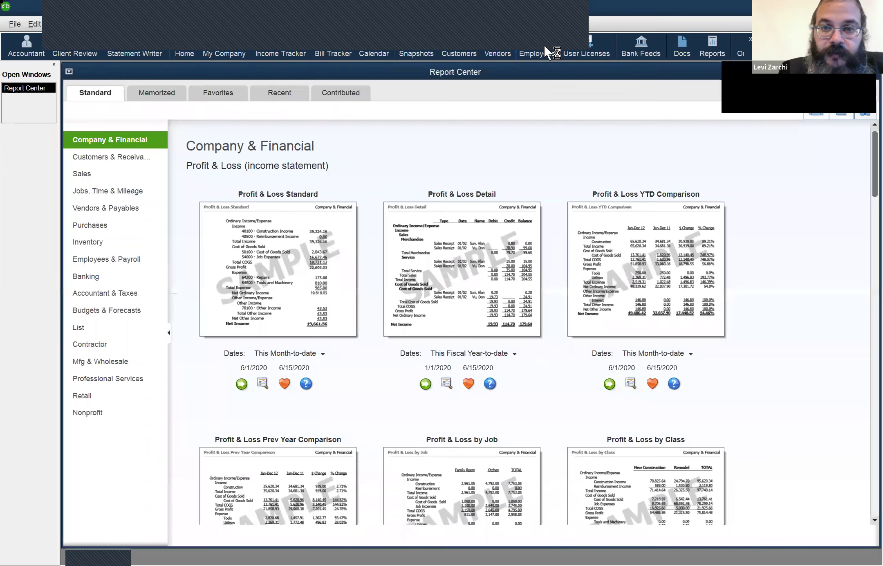
pyautogui.click(544, 48)
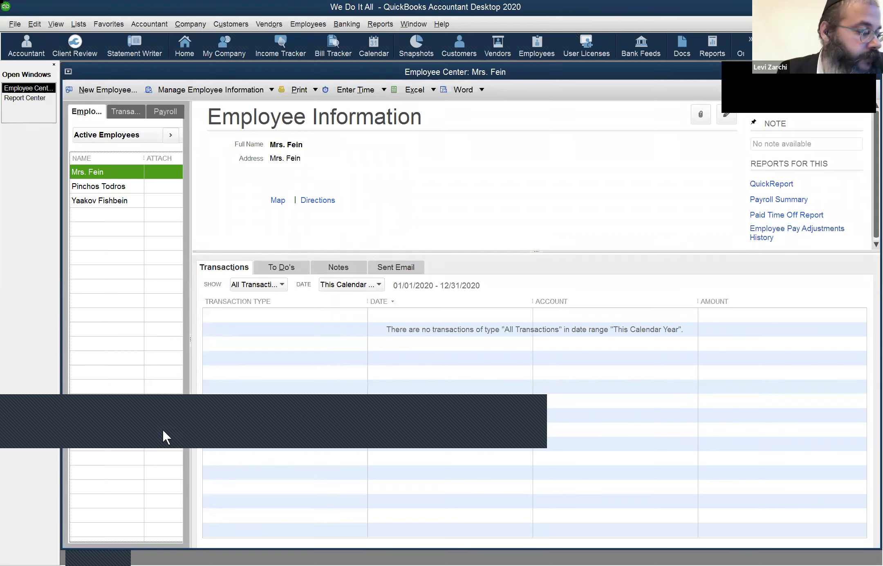
pyautogui.click(441, 518)
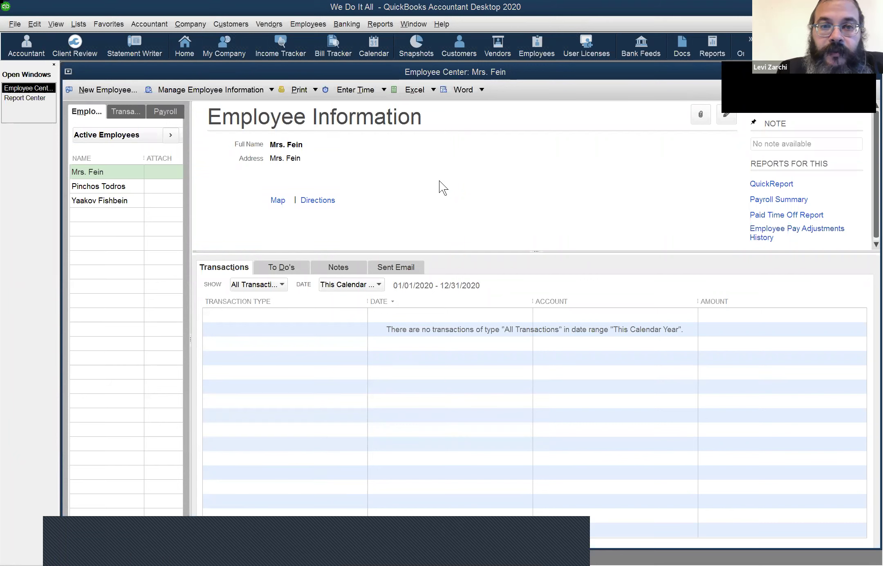
# Step: Start paying employees, set the pay period end and check date to 06/05/2020, and update the hours worked for that period
pyautogui.hotkey('alt', 'm')
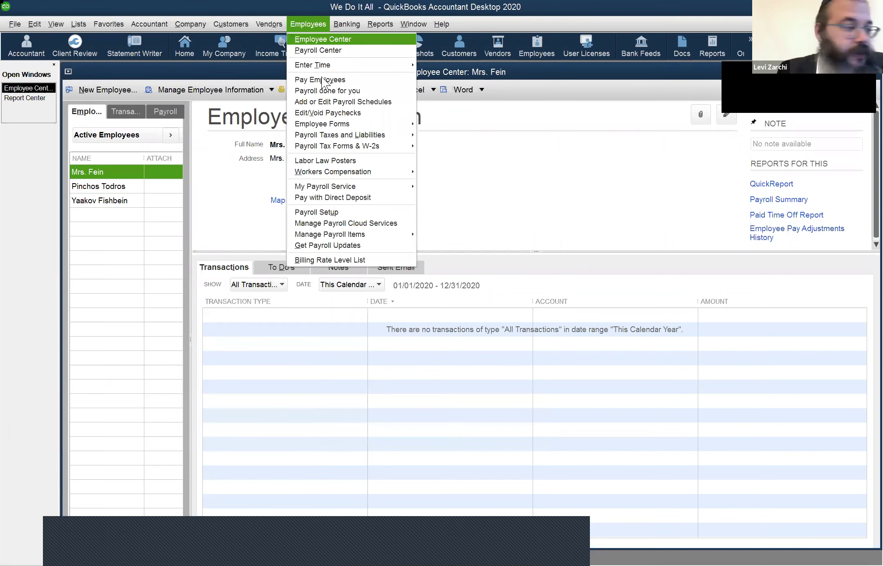
pyautogui.press('Return')
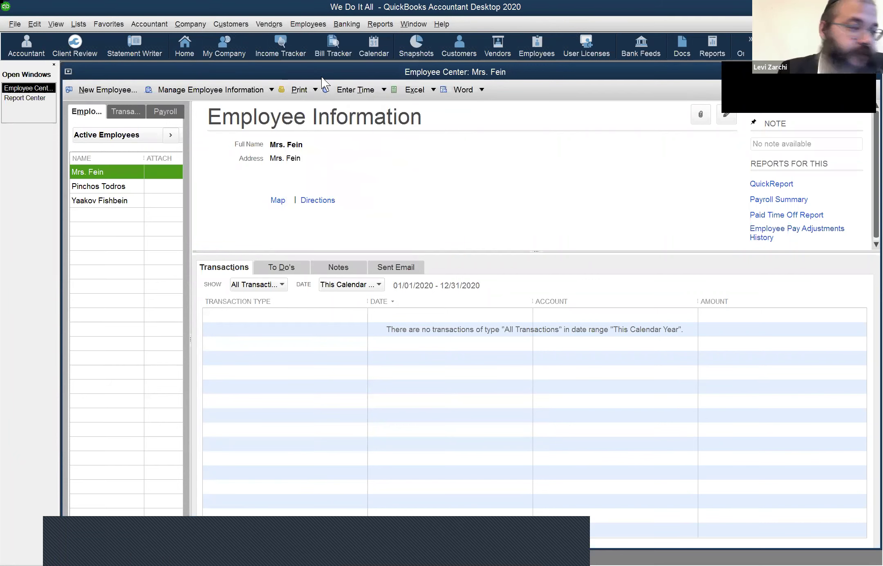
pyautogui.click(322, 28)
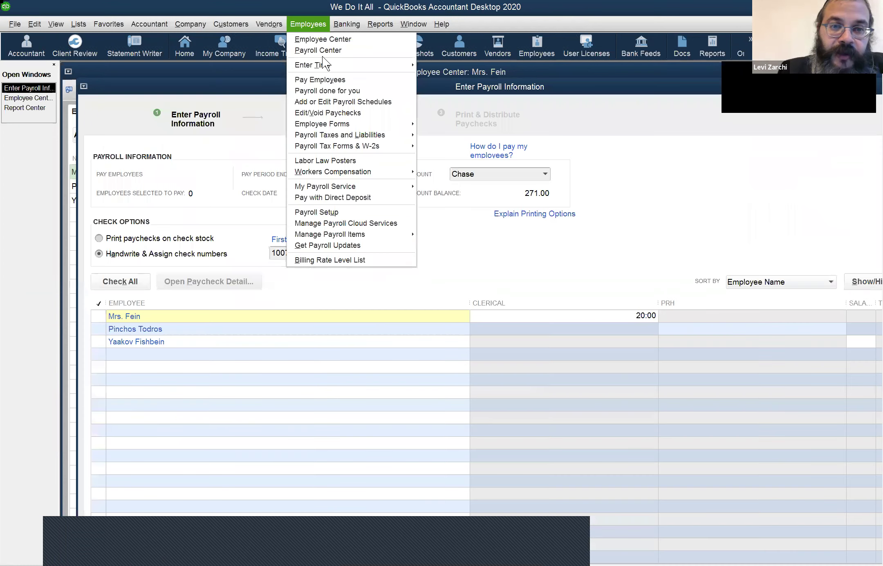
pyautogui.click(256, 14)
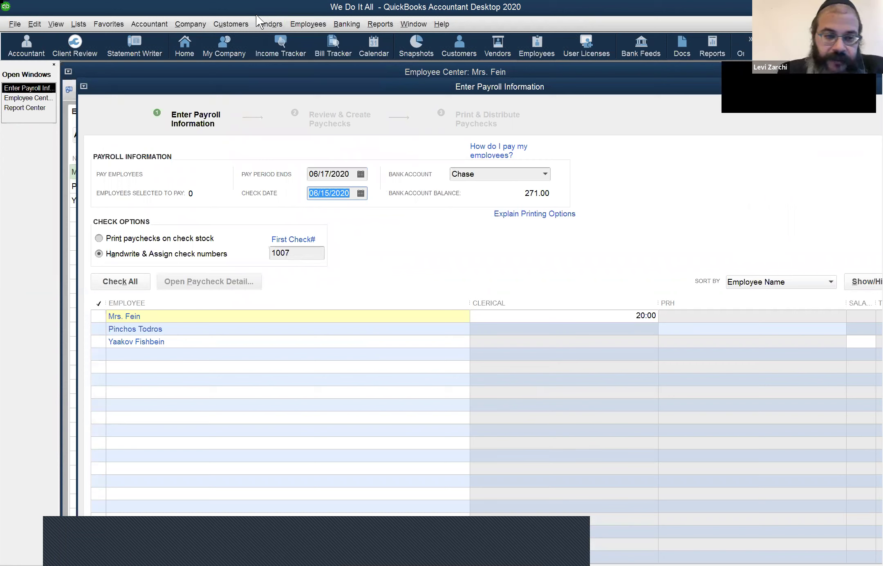
pyautogui.click(362, 173)
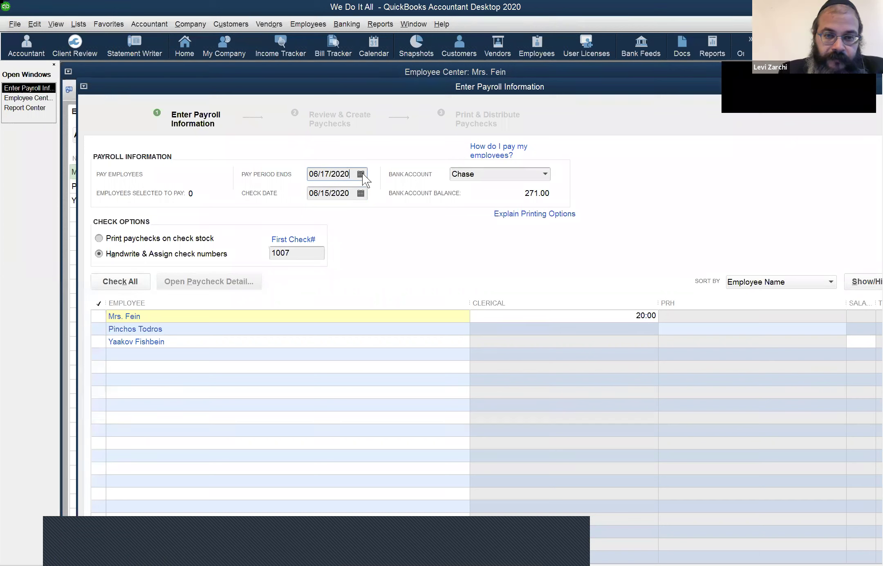
pyautogui.hotkey('alt', 'Down')
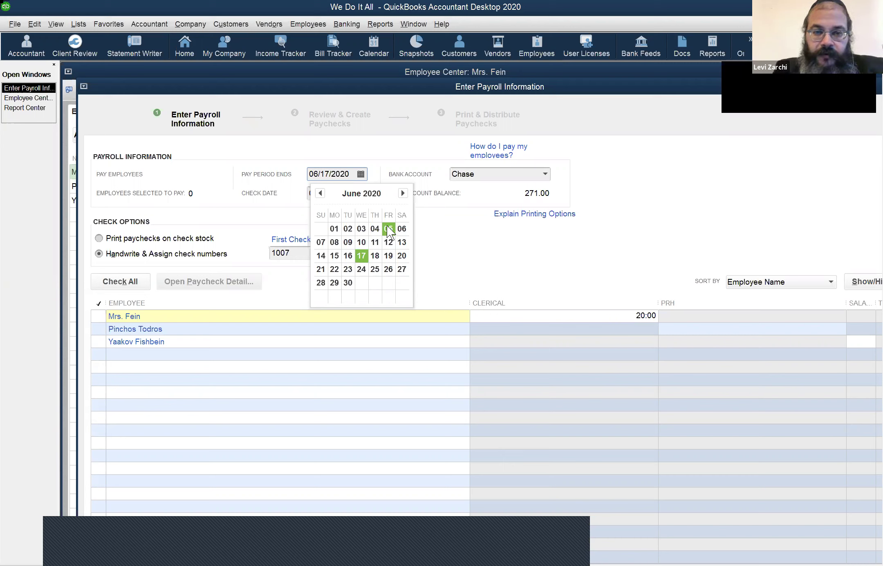
pyautogui.click(387, 228)
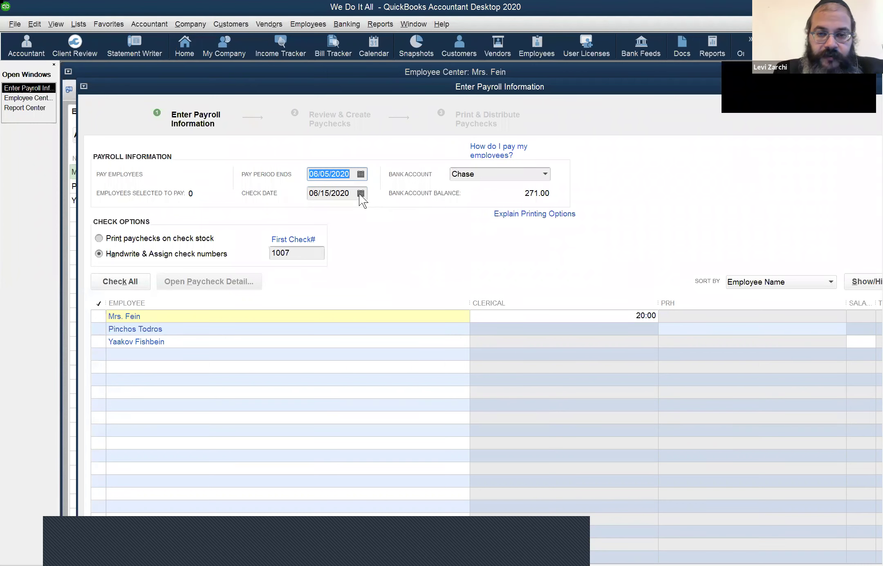
pyautogui.click(360, 193)
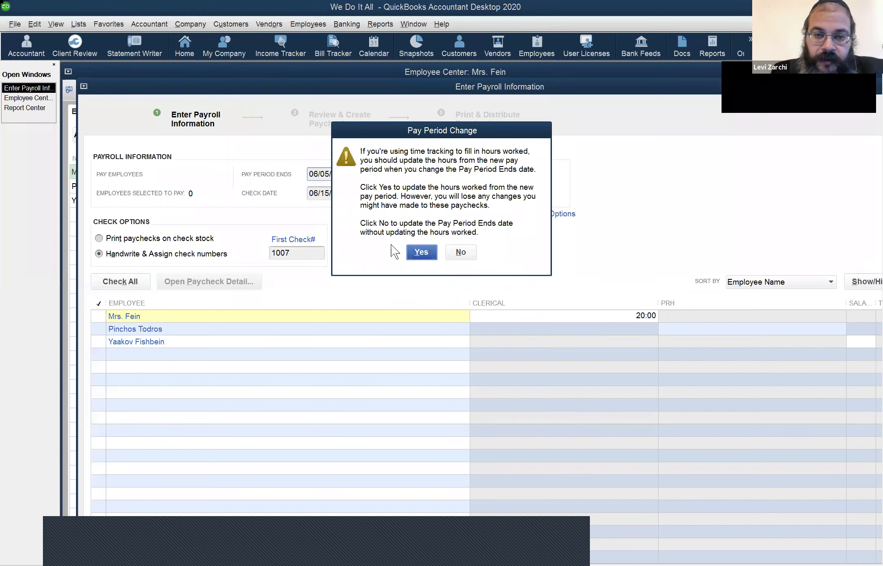
pyautogui.press('Return')
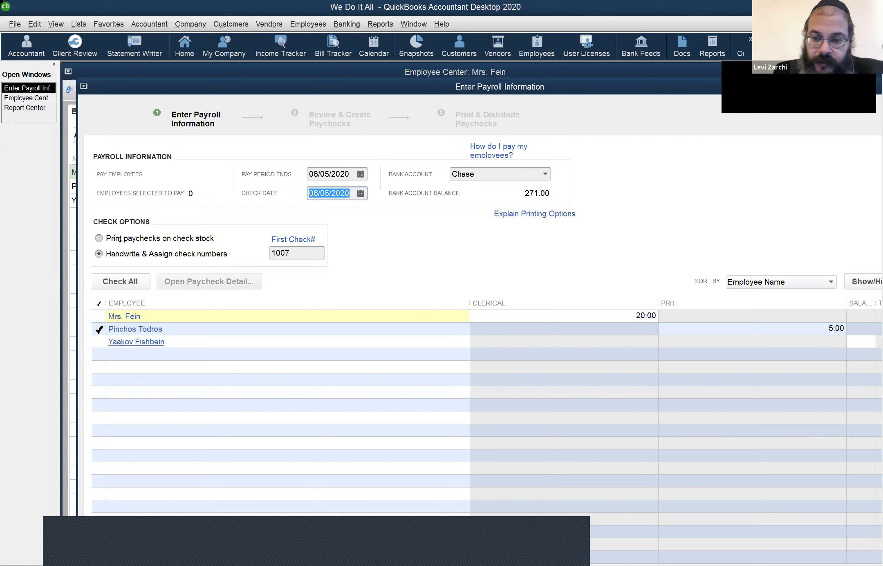
# Step: Select only the second employee, with 5:00 PRH hours, for payment and continue to the paycheck review without assigning a class
pyautogui.click(99, 329)
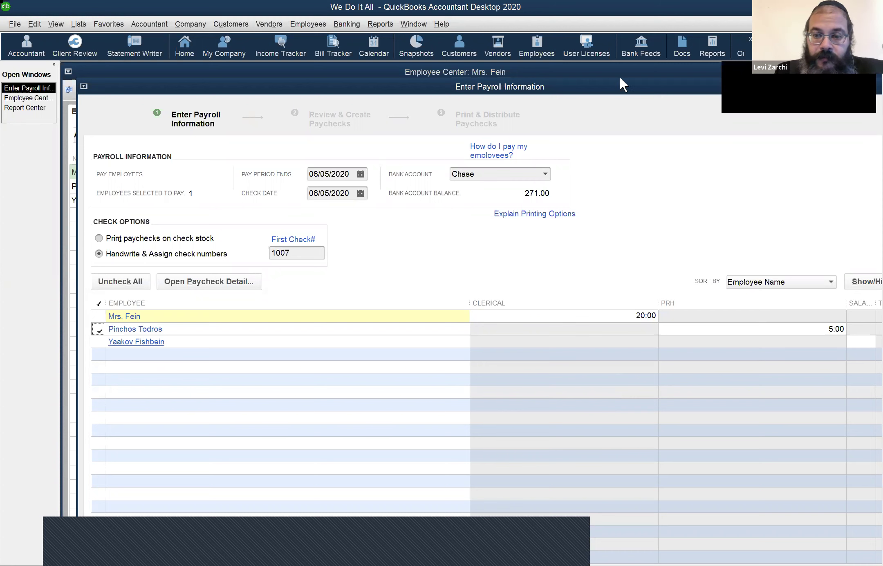
pyautogui.click(567, 67)
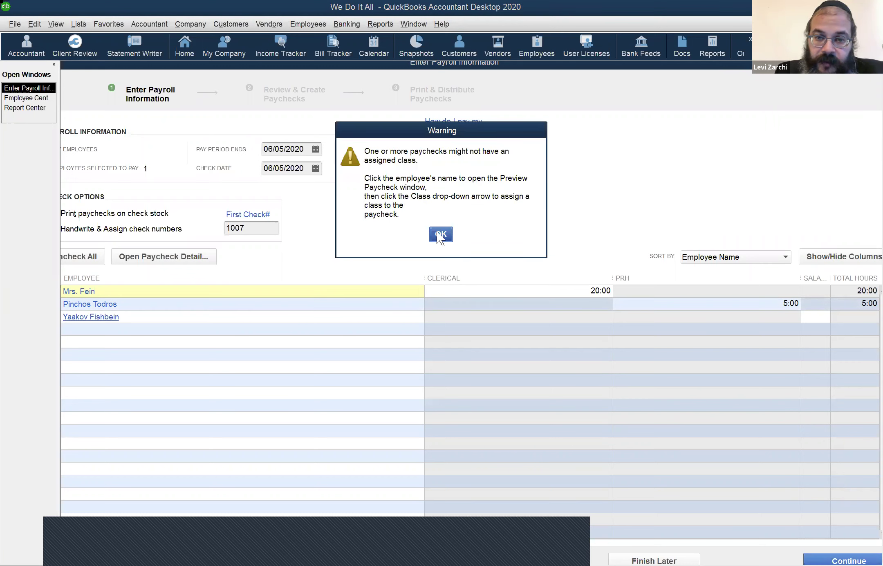
pyautogui.click(436, 231)
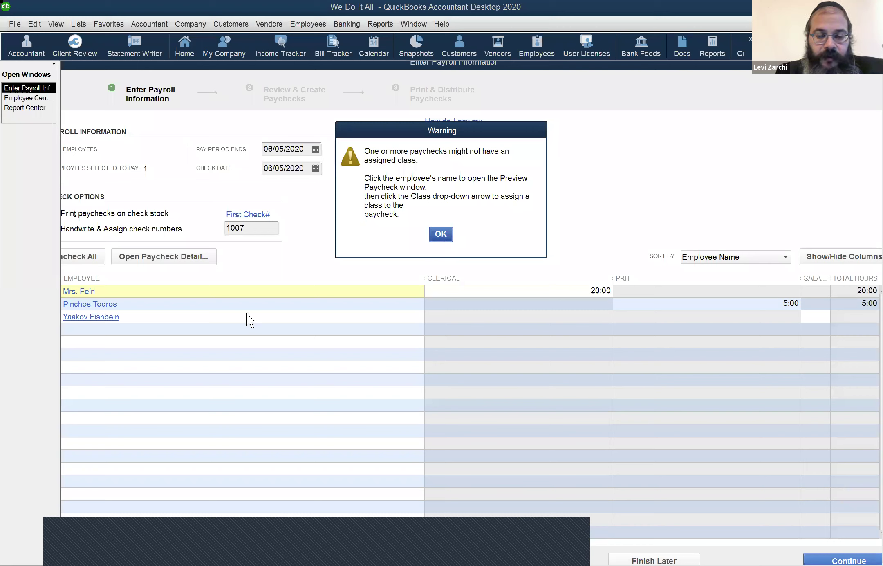
pyautogui.click(440, 234)
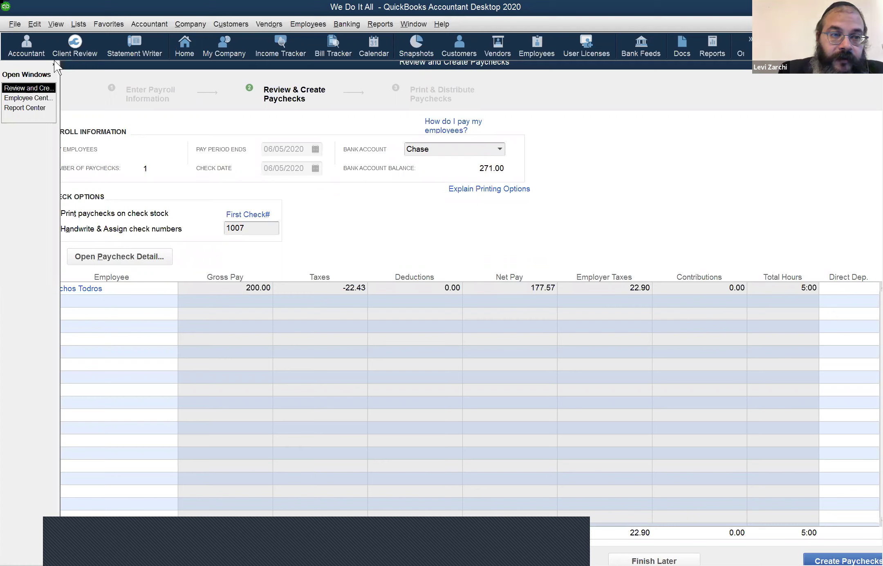
# Step: Hide the open window list and maximize the Review and Create Paychecks window
pyautogui.click(76, 25)
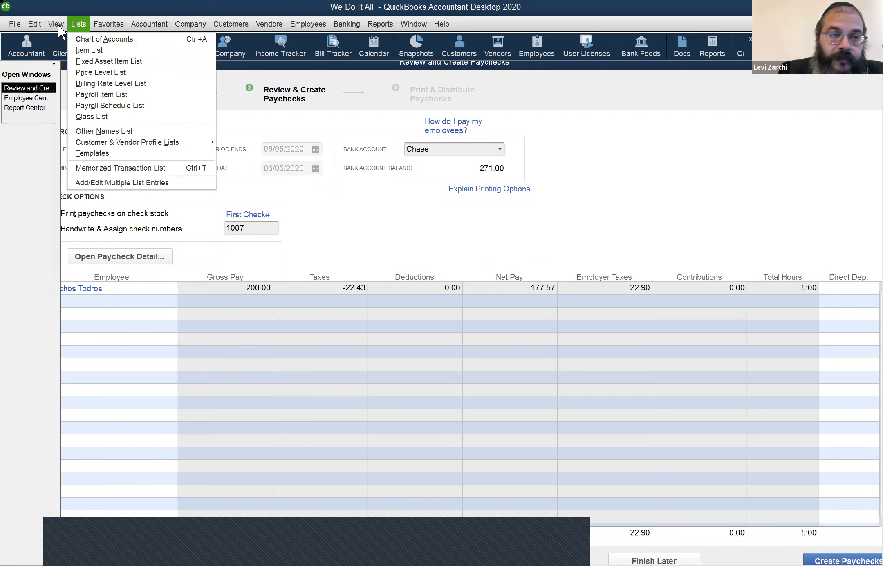
pyautogui.moveTo(58, 25)
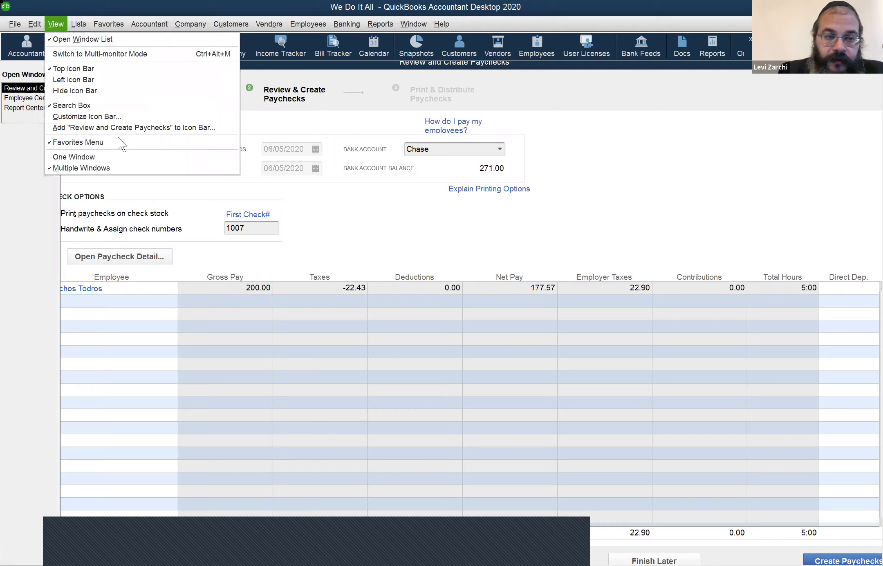
pyautogui.press('w')
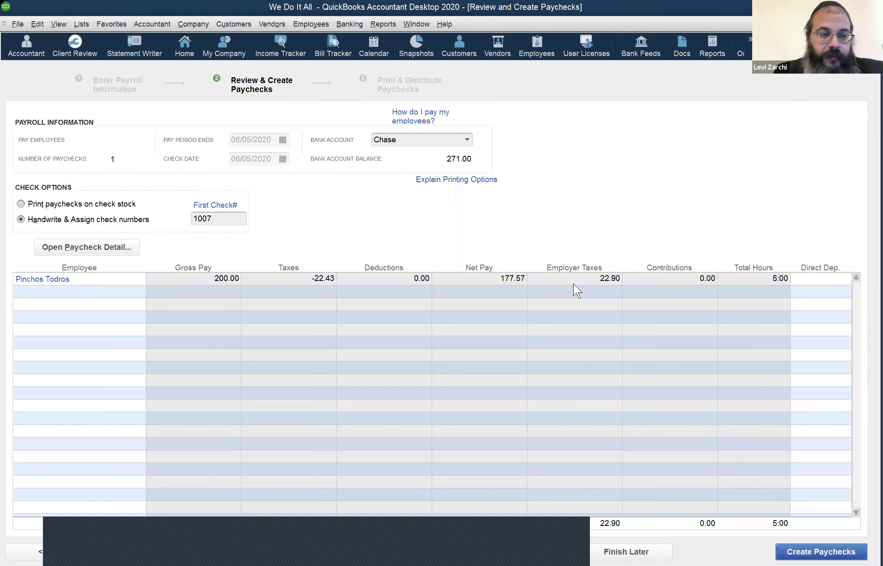
# Step: Open the employee's paycheck detail and set the NY - Yonkers City Nonresident tax amount to 0
pyautogui.click(70, 245)
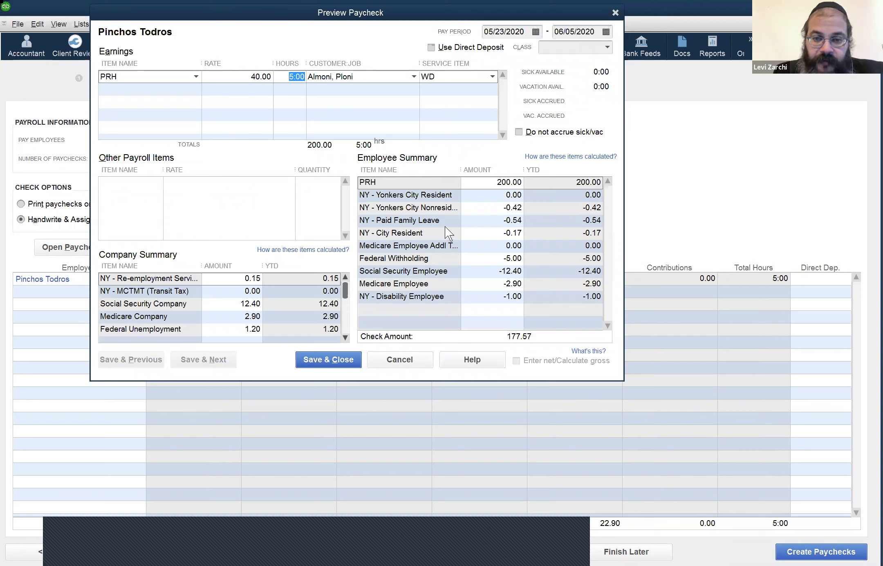
pyautogui.click(486, 209)
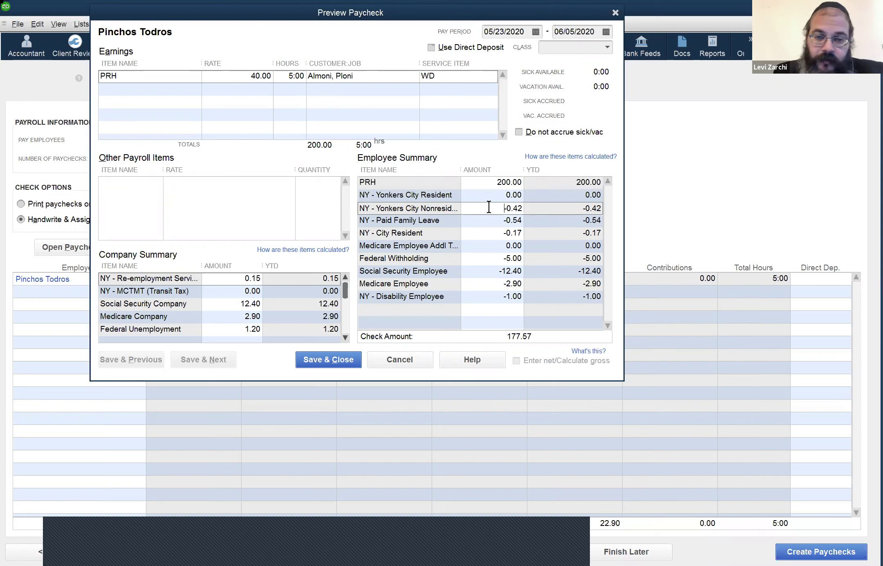
pyautogui.hotkey('shift', 'End')
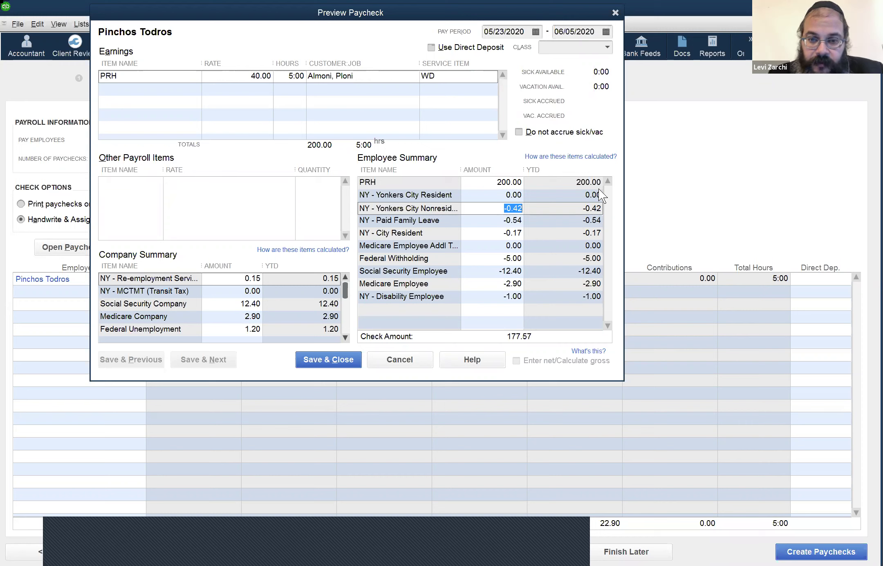
pyautogui.write('0')
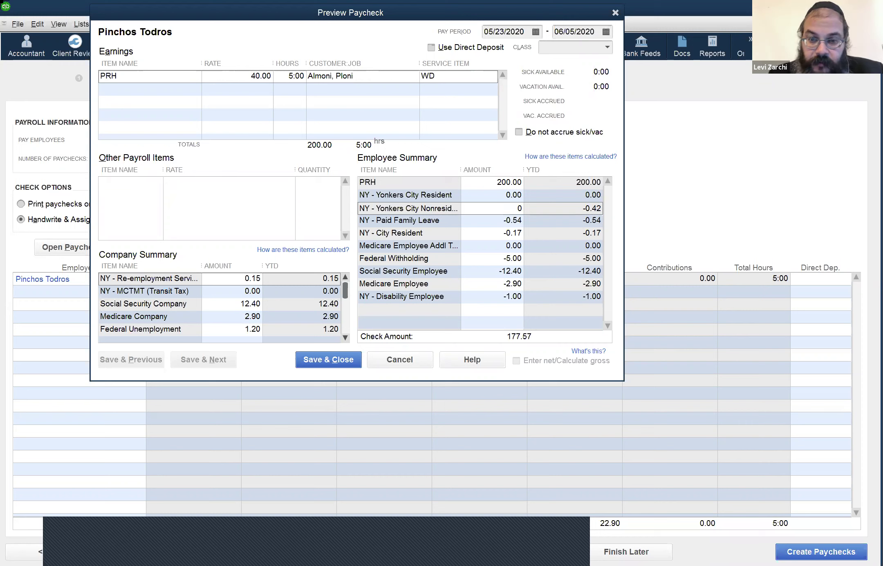
# Step: Set the paycheck's NY - City Resident and Federal Withholding amounts to 0, leaving the remaining employee taxes as calculated
pyautogui.press('Tab')
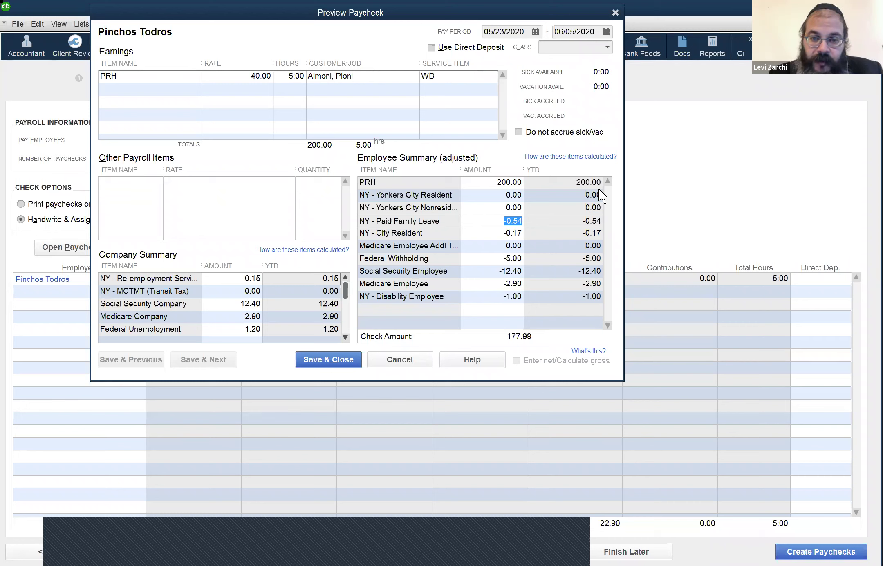
pyautogui.press('Tab')
pyautogui.write('0')
pyautogui.press('Tab')
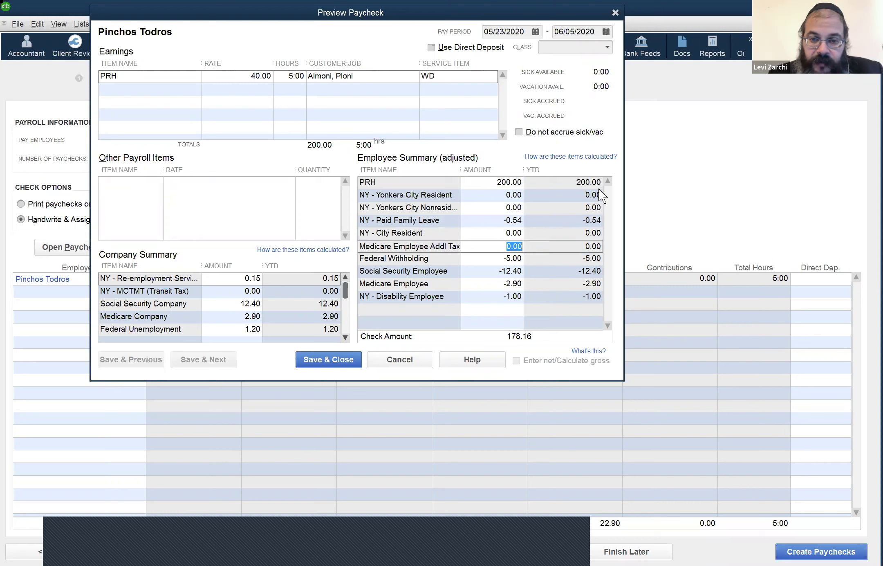
pyautogui.press('Tab')
pyautogui.write('0')
pyautogui.press('Tab')
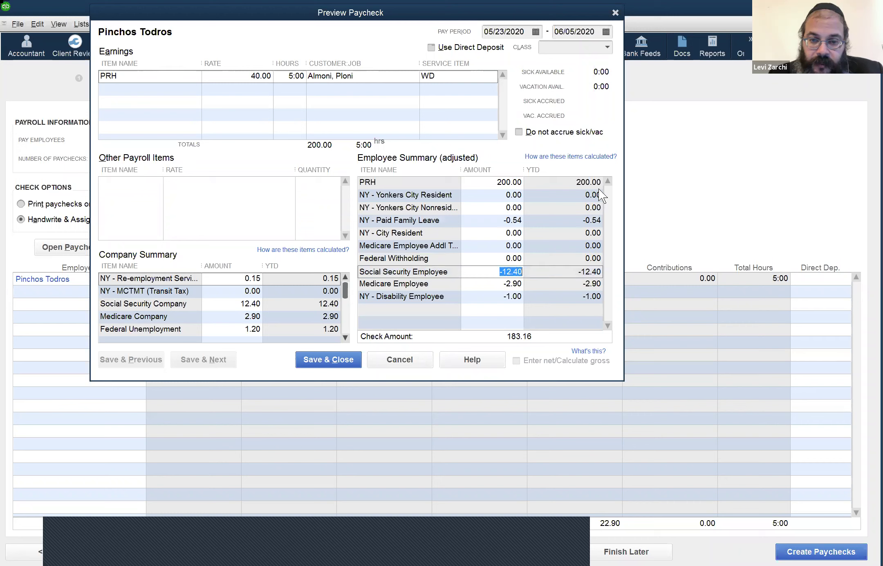
pyautogui.press('Tab')
pyautogui.press('Tab')
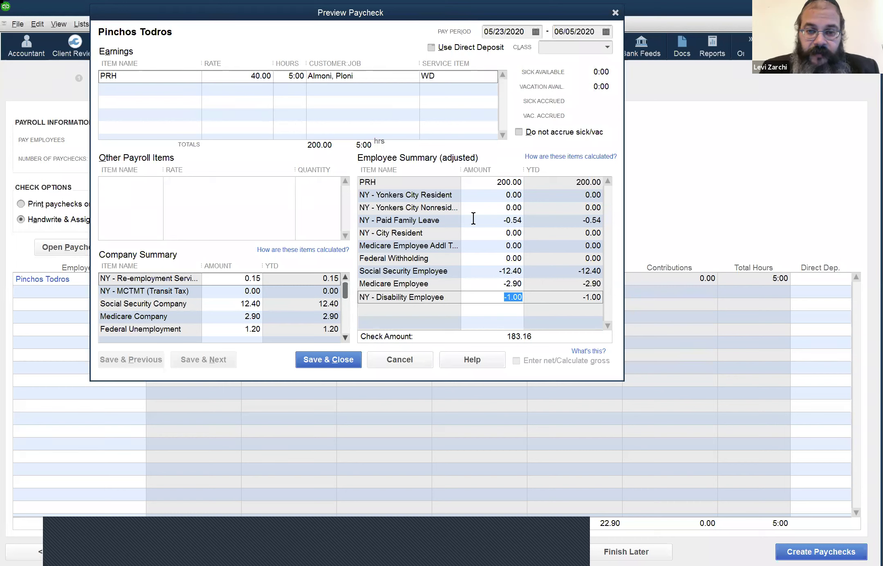
# Step: Examine the paycheck's employee deductions, matching company Social Security, Medicare and unemployment taxes, and the PRH rate and hours
pyautogui.click(495, 223)
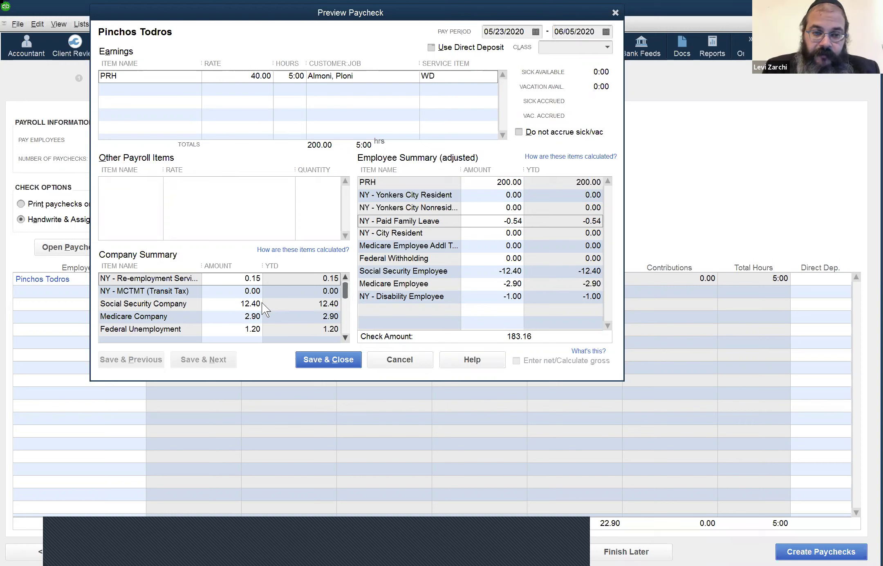
pyautogui.click(202, 304)
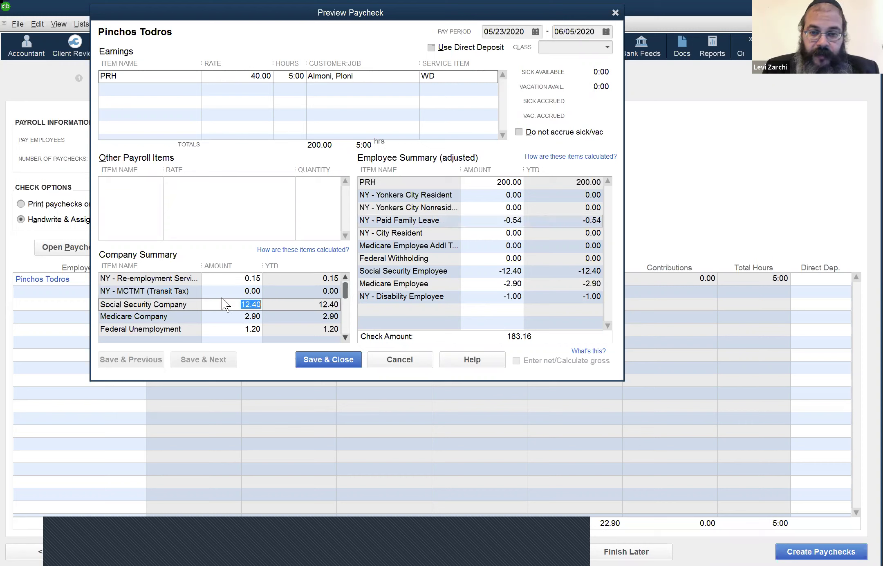
pyautogui.click(368, 270)
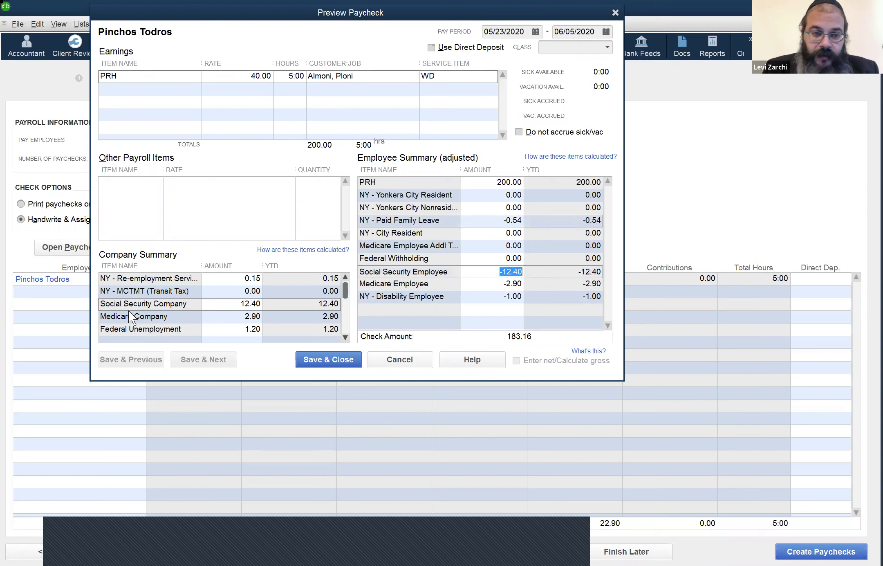
pyautogui.click(220, 317)
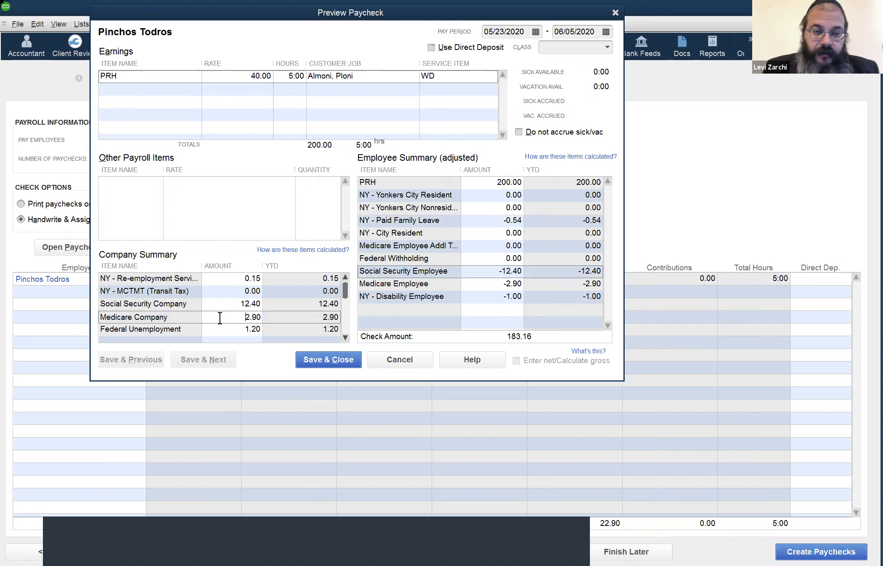
pyautogui.click(423, 282)
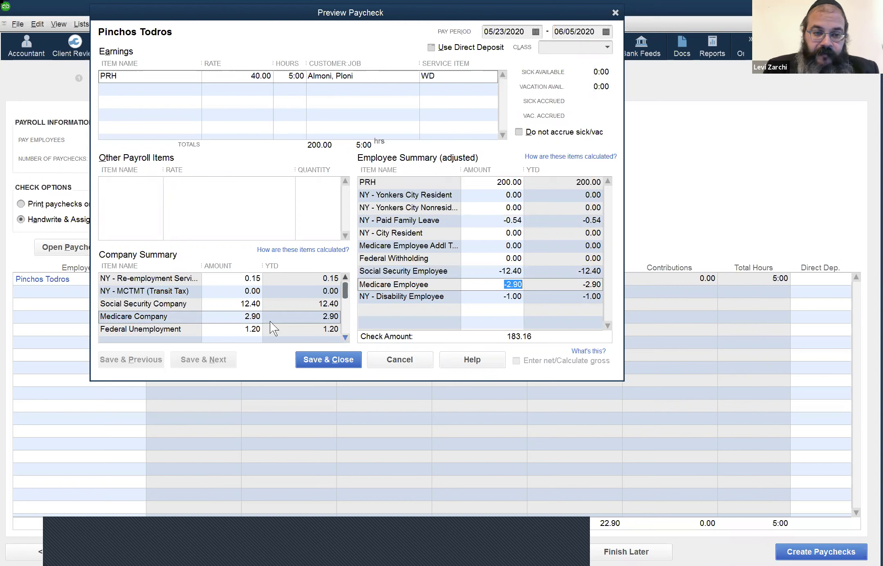
pyautogui.scroll(-1, 269, 321)
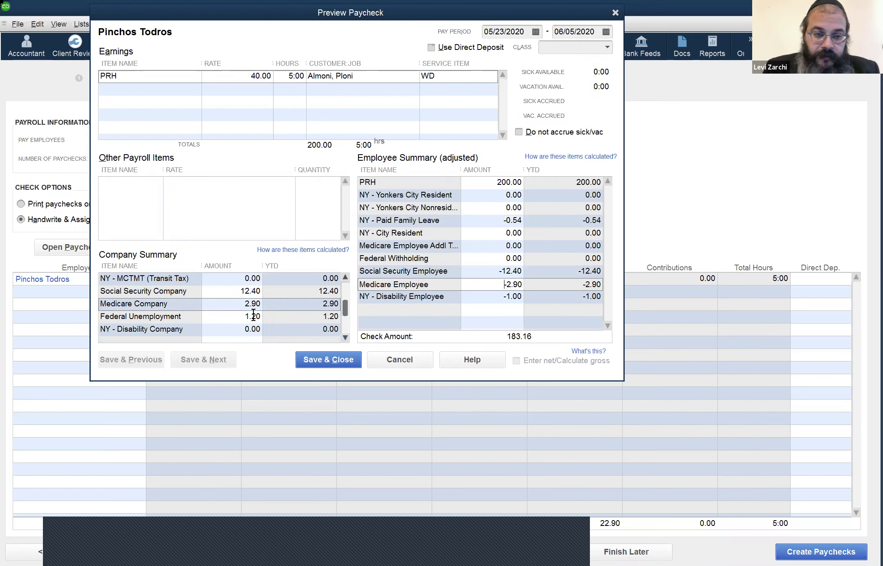
pyautogui.click(269, 311)
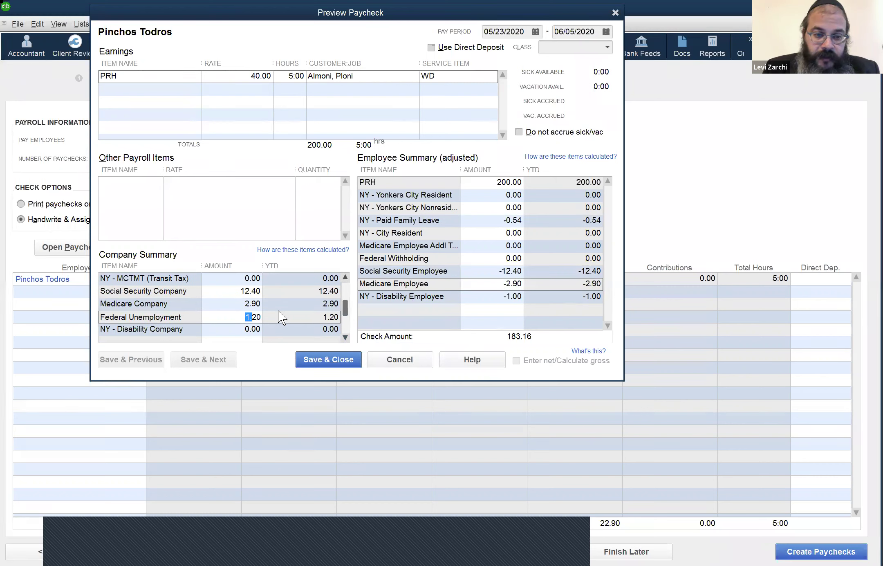
pyautogui.scroll(-1, 279, 310)
pyautogui.scroll(-1, 223, 325)
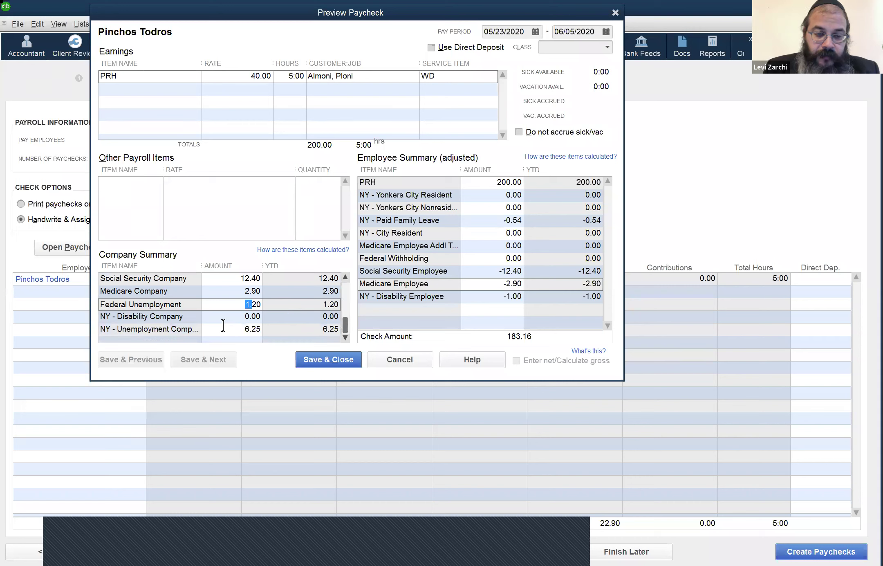
pyautogui.click(235, 329)
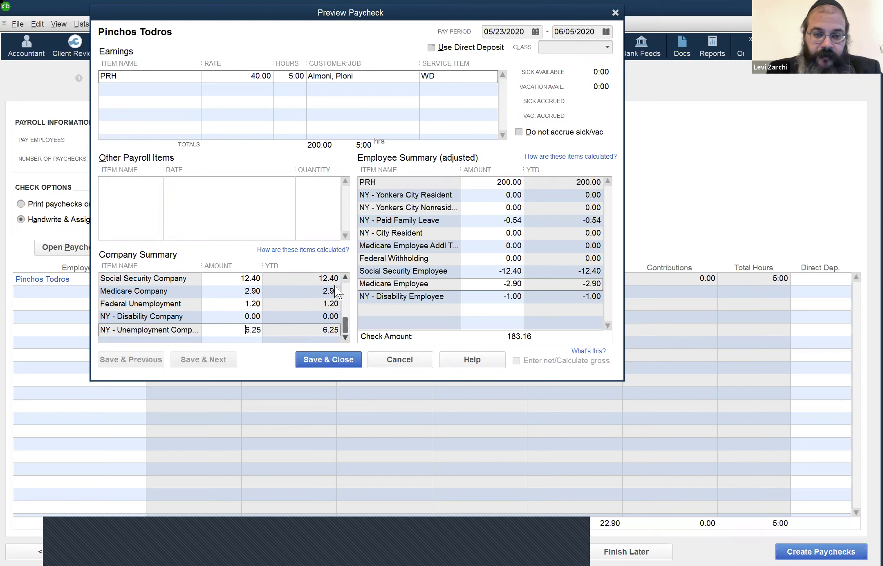
pyautogui.scroll(1, 343, 285)
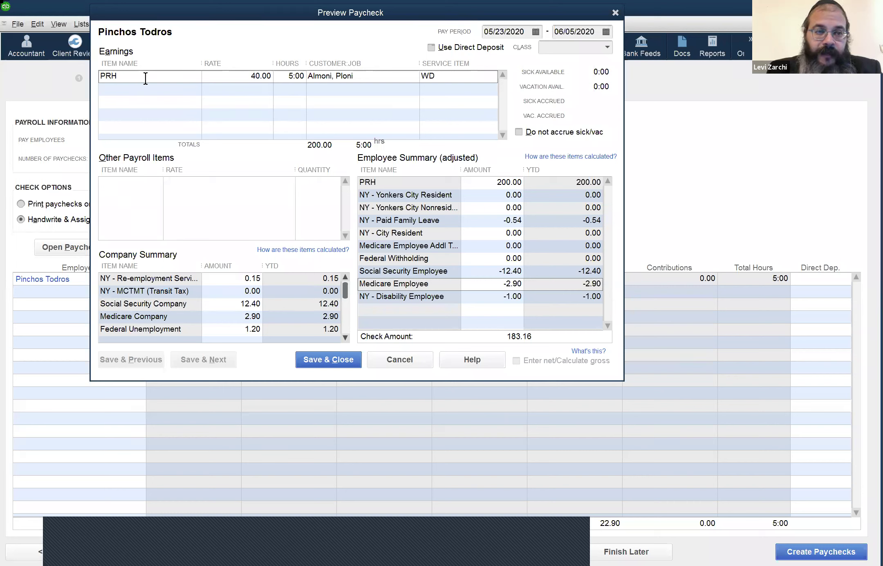
pyautogui.click(222, 78)
pyautogui.click(280, 76)
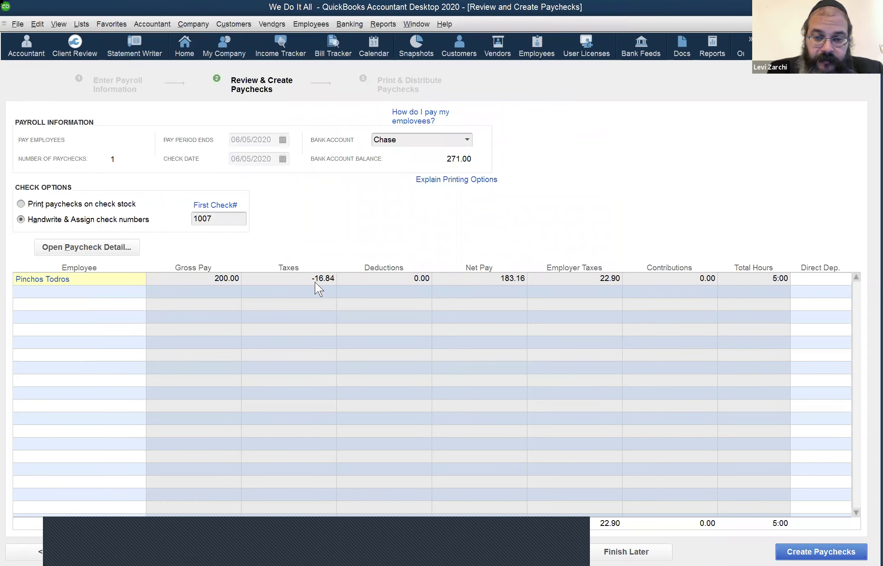
# Step: Create the adjusted paycheck dated 06/05/2020 and dismiss the confirmation without printing it
pyautogui.click(568, 280)
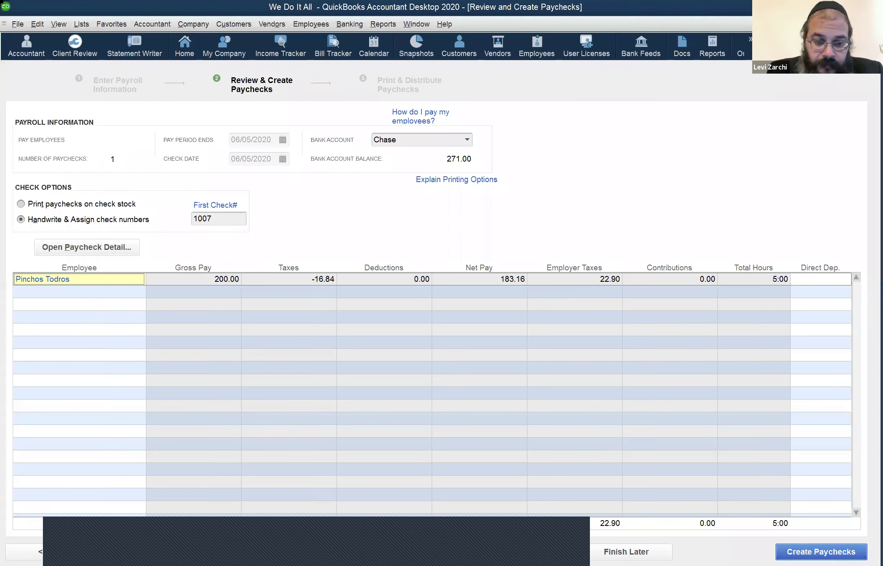
pyautogui.click(846, 550)
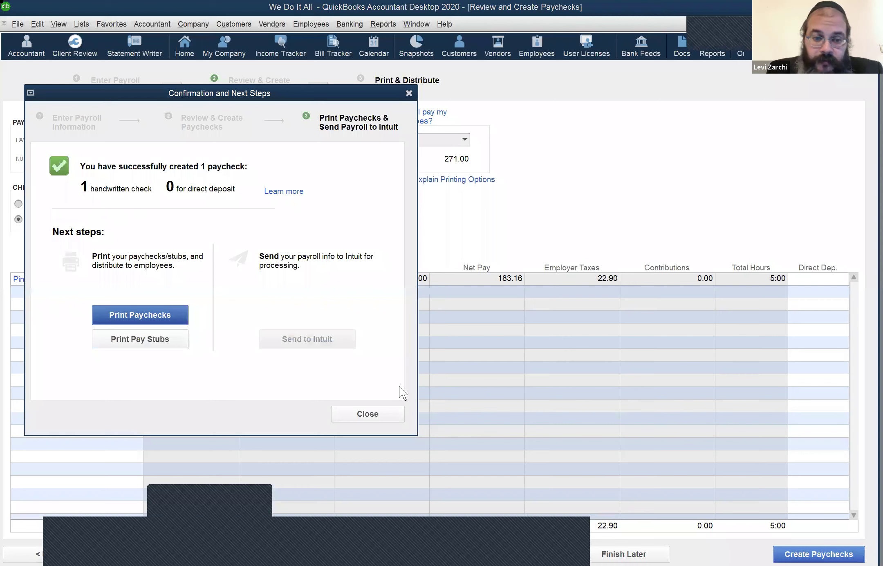
pyautogui.press('Escape')
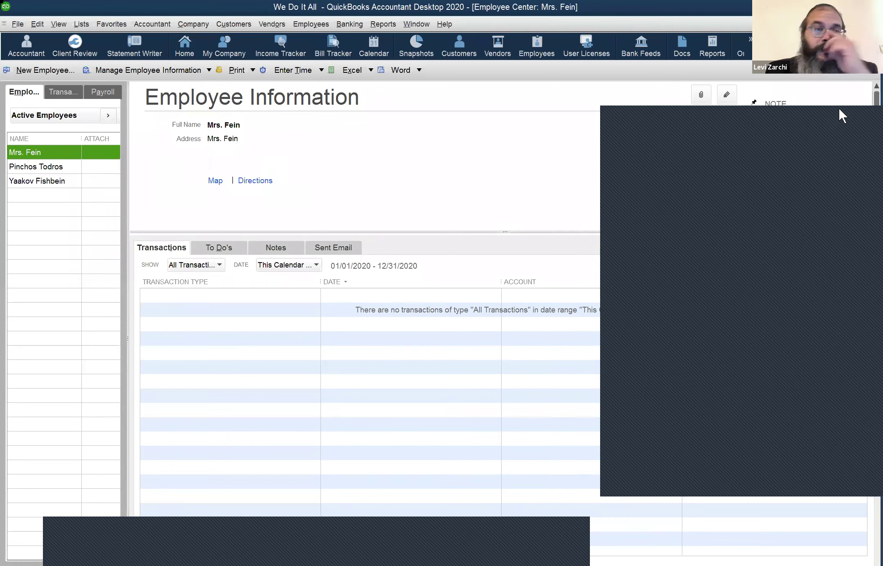
pyautogui.click(302, 11)
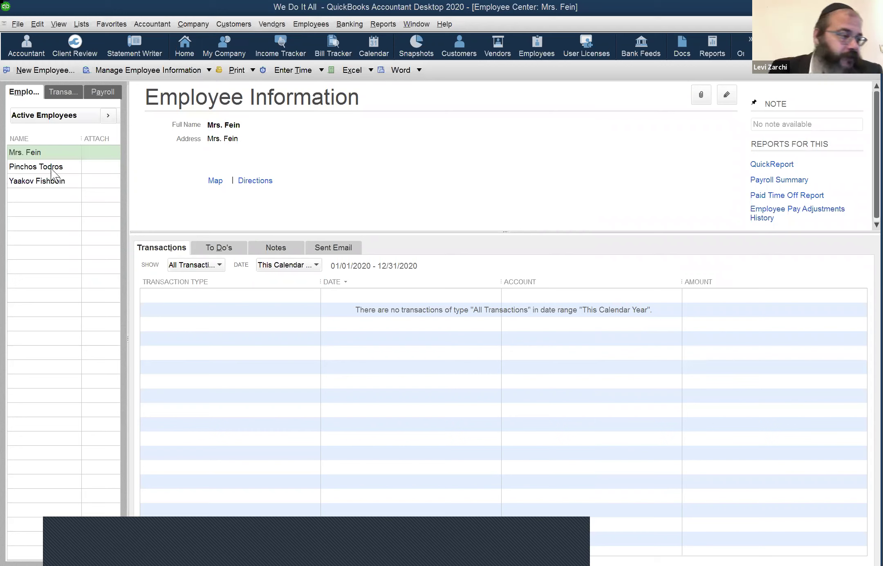
pyautogui.click(52, 152)
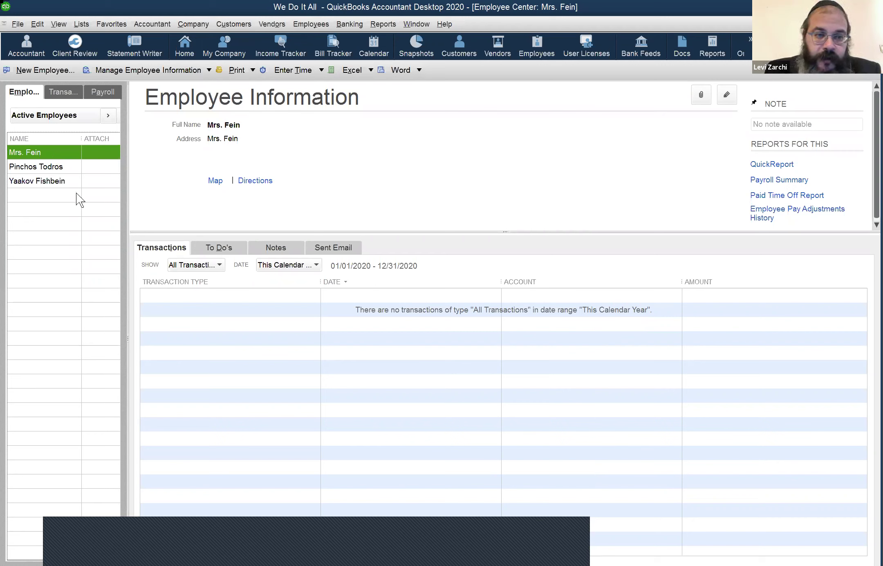
pyautogui.click(176, 279)
pyautogui.click(226, 128)
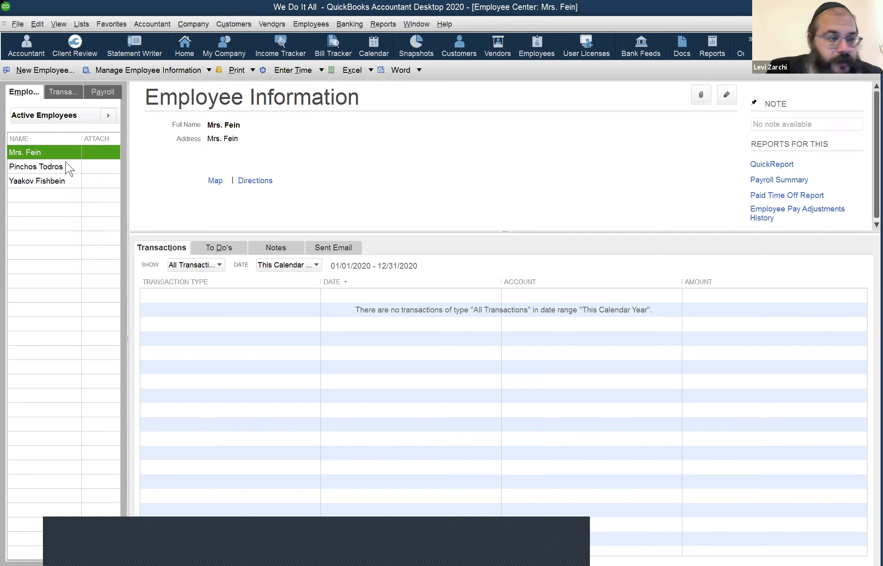
pyautogui.click(58, 180)
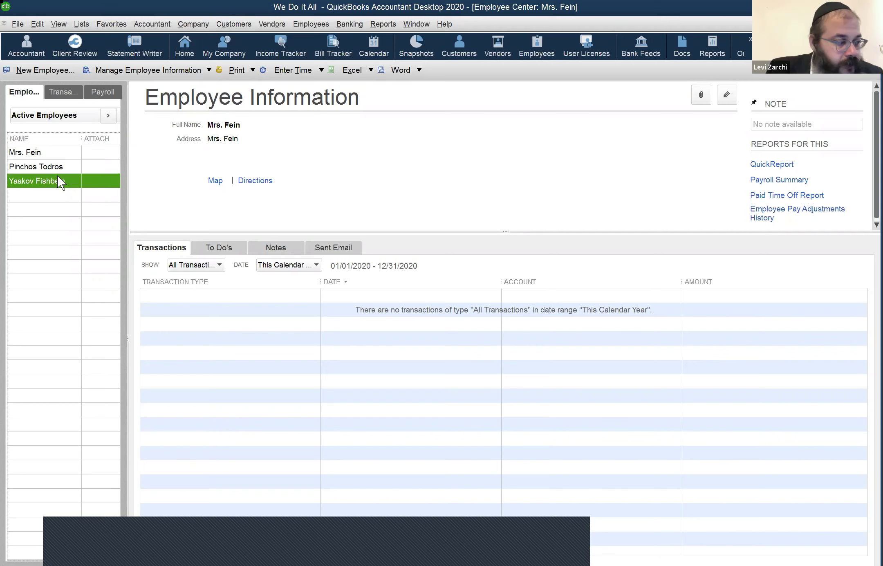
# Step: Start paying employees again and select only the third employee for payment
pyautogui.click(314, 25)
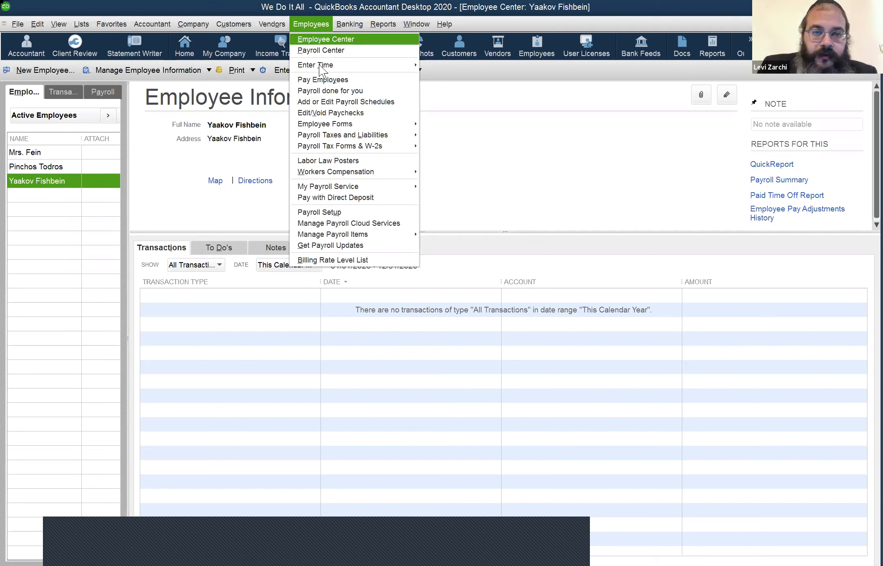
pyautogui.click(323, 78)
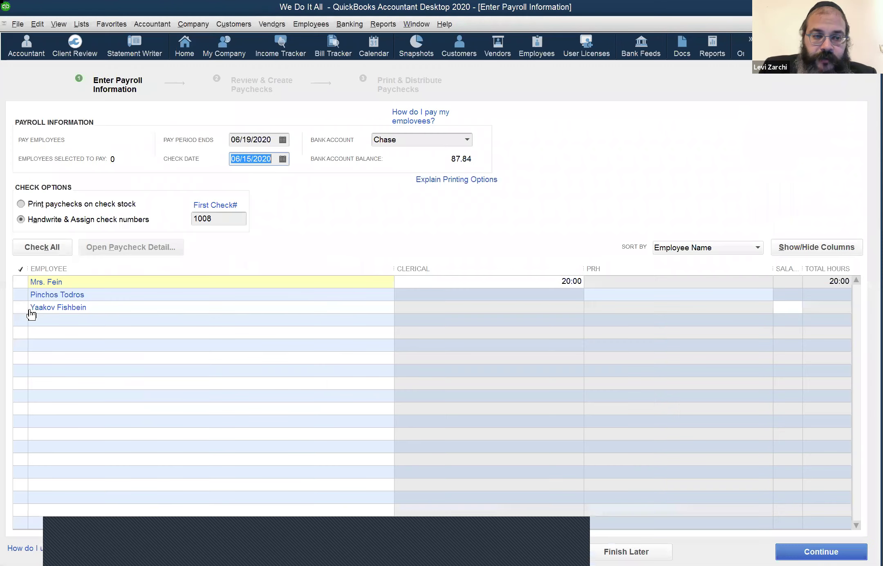
pyautogui.click(20, 307)
pyautogui.click(23, 307)
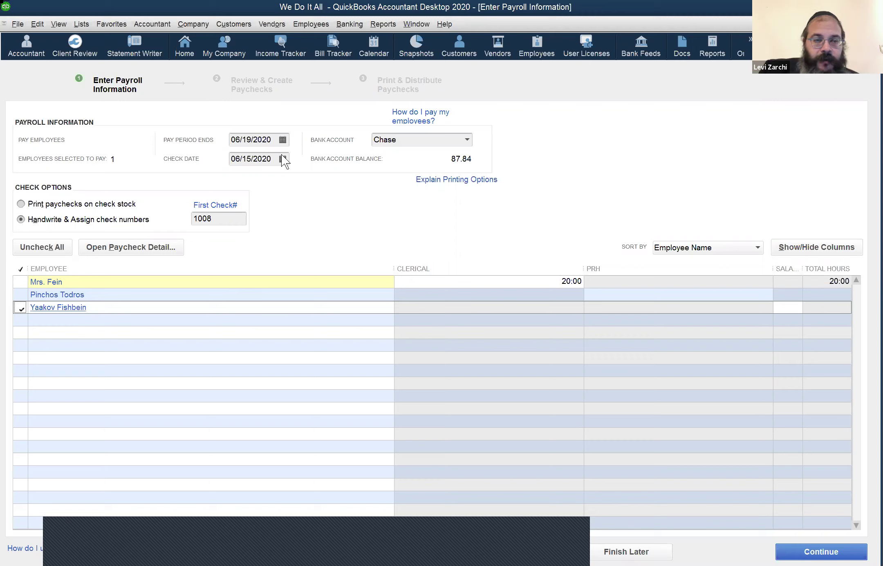
# Step: Set the pay period end and check date to 06/05/2020 and continue to the paycheck review without assigning a class
pyautogui.click(288, 138)
pyautogui.click(284, 139)
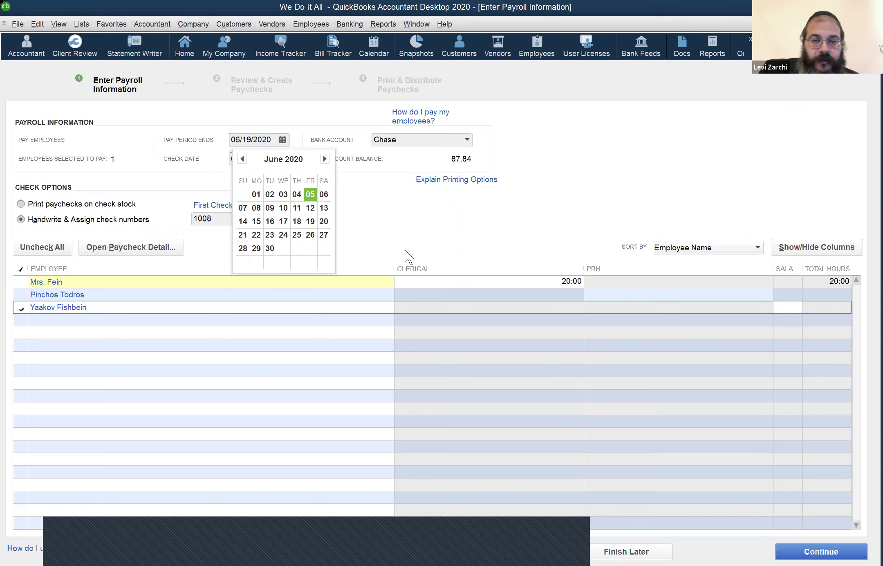
pyautogui.click(310, 195)
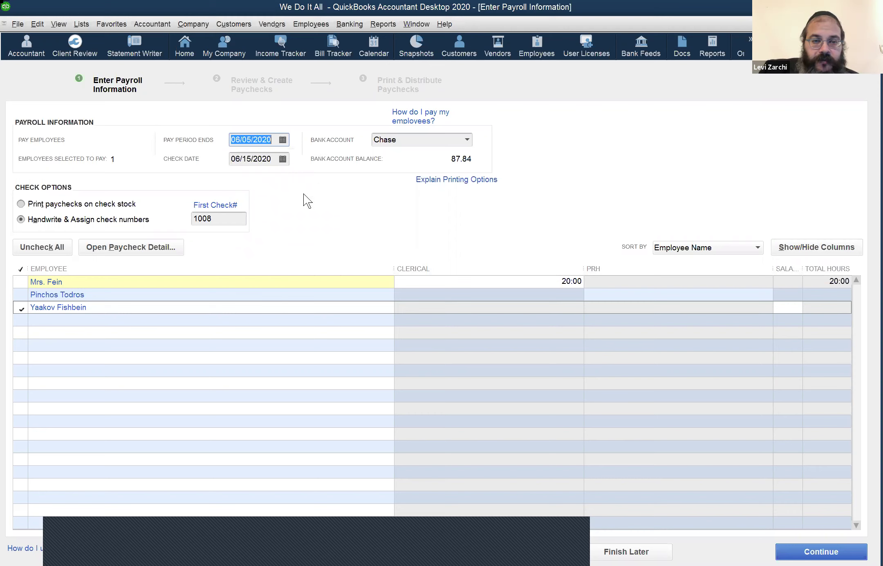
pyautogui.click(283, 158)
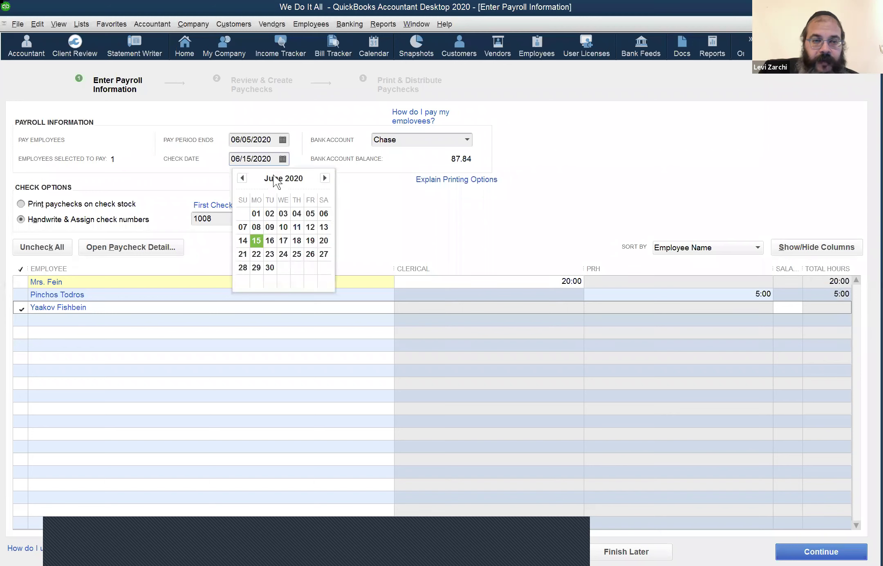
pyautogui.click(306, 213)
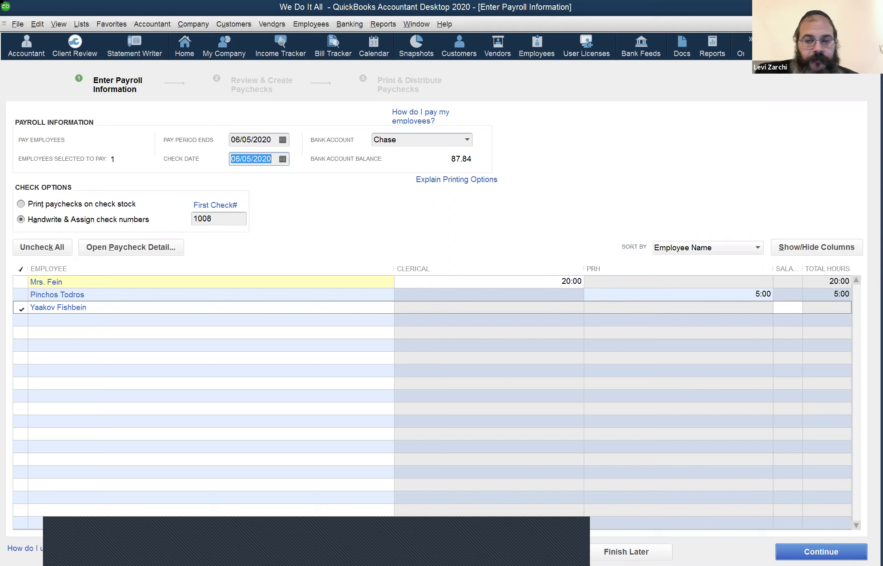
pyautogui.press('Return')
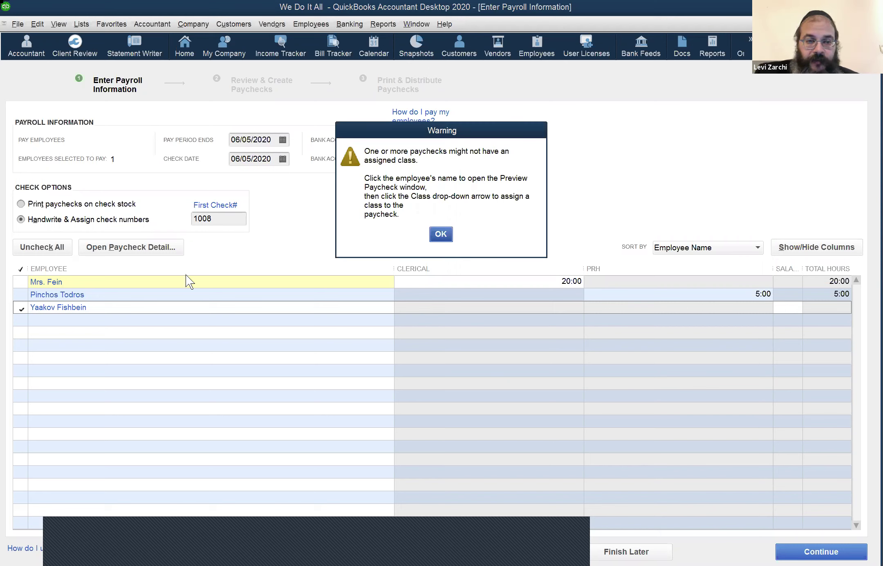
pyautogui.press('Return')
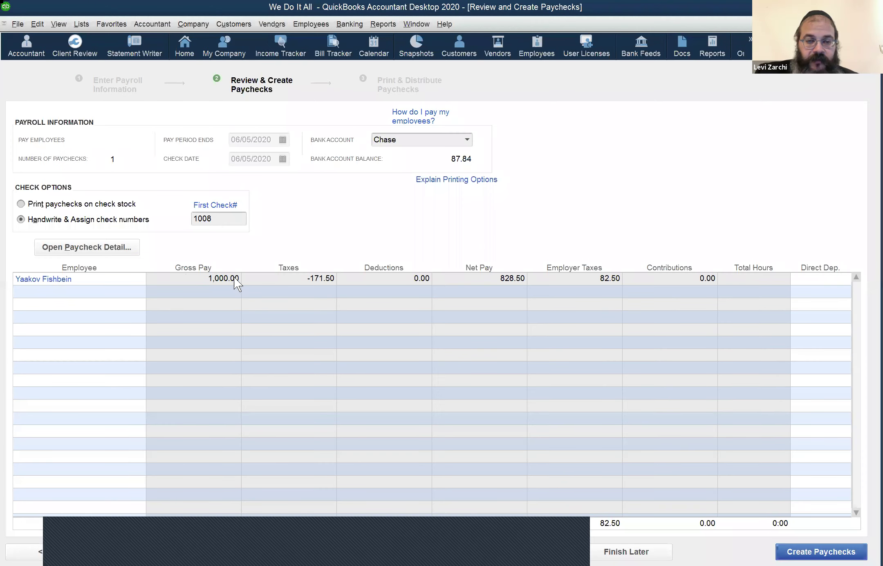
# Step: Open the salaried employee's paycheck detail and set the Federal Withholding amount to 0
pyautogui.click(297, 276)
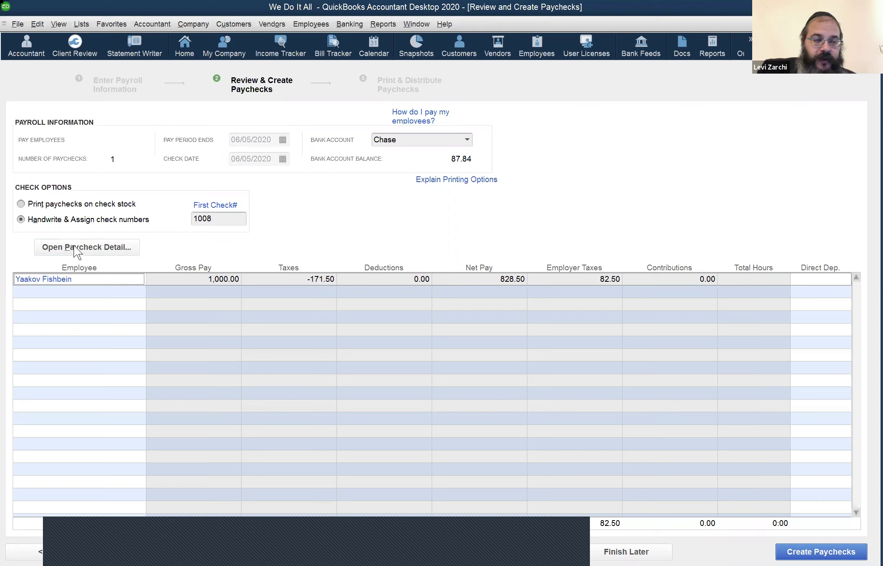
pyautogui.click(101, 245)
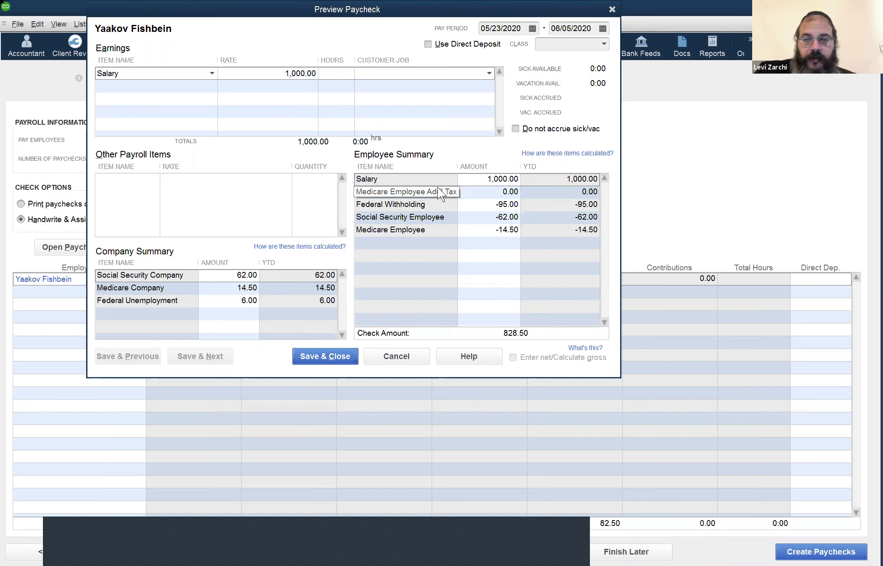
pyautogui.click(477, 207)
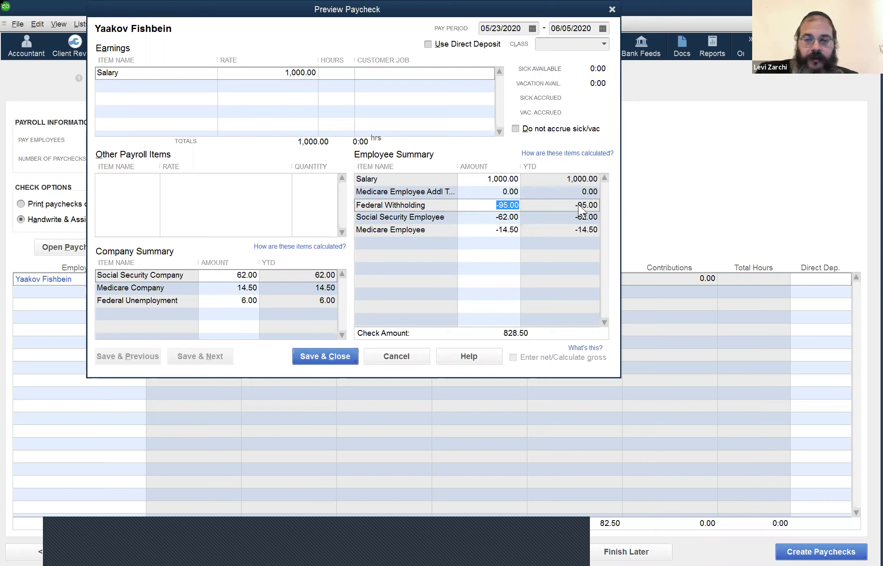
pyautogui.write('0')
pyautogui.press('Tab')
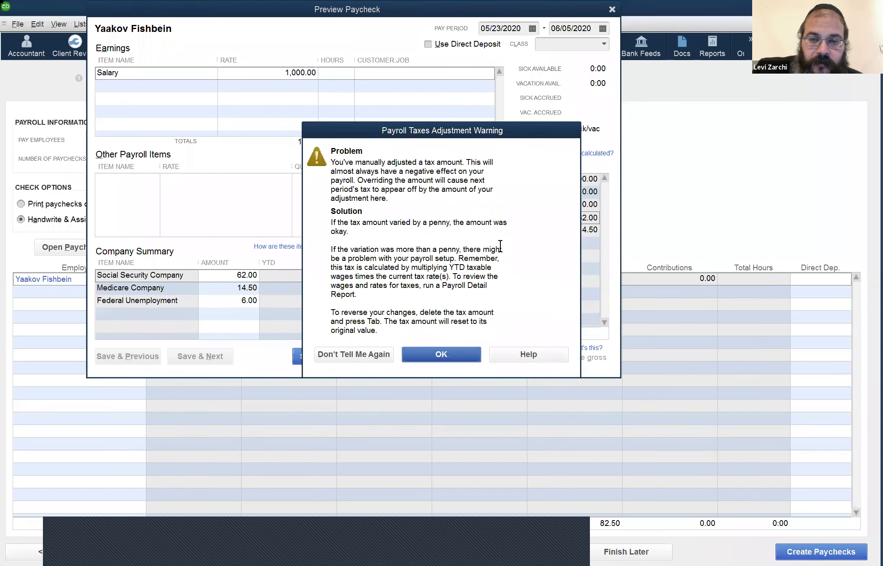
# Step: Set the Social Security Employee amount on the salaried employee's paycheck to 62 and acknowledge the tax adjustment warnings
pyautogui.press('Return')
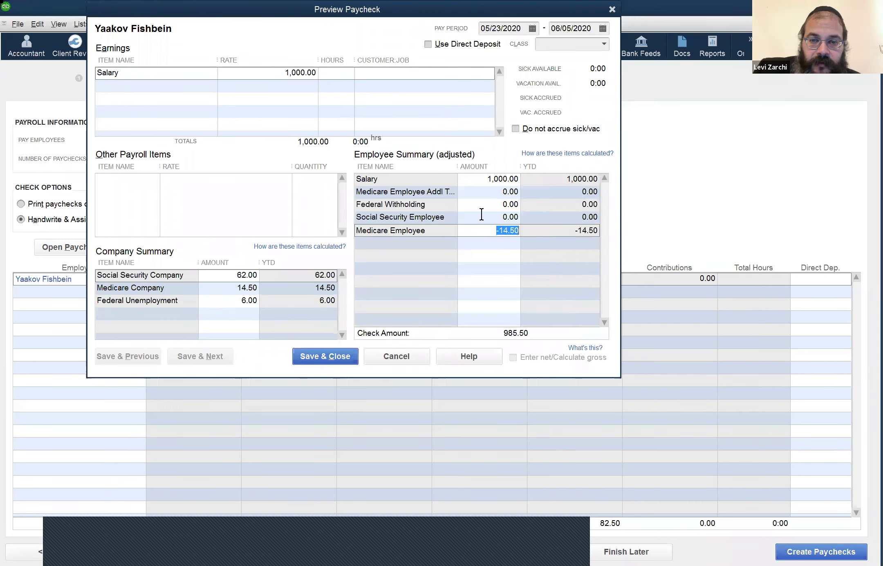
pyautogui.click(483, 213)
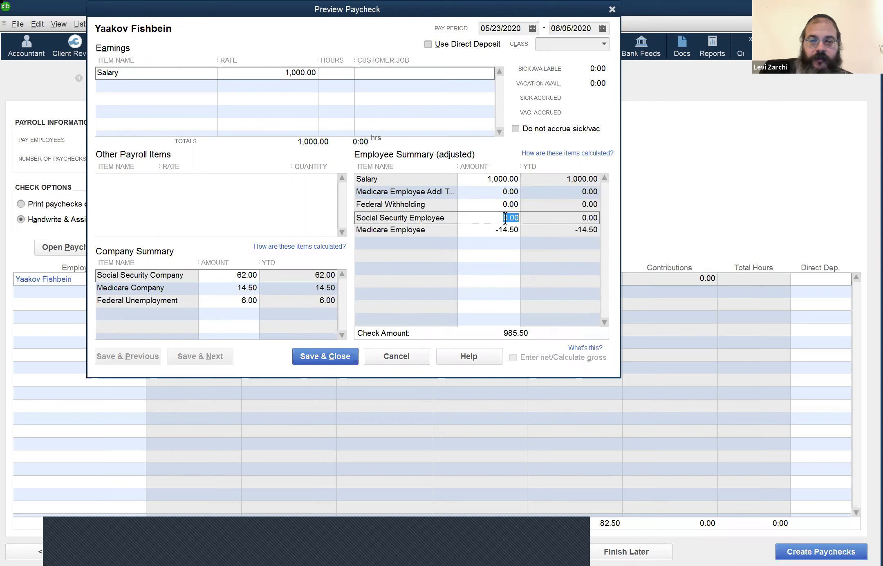
pyautogui.click(473, 226)
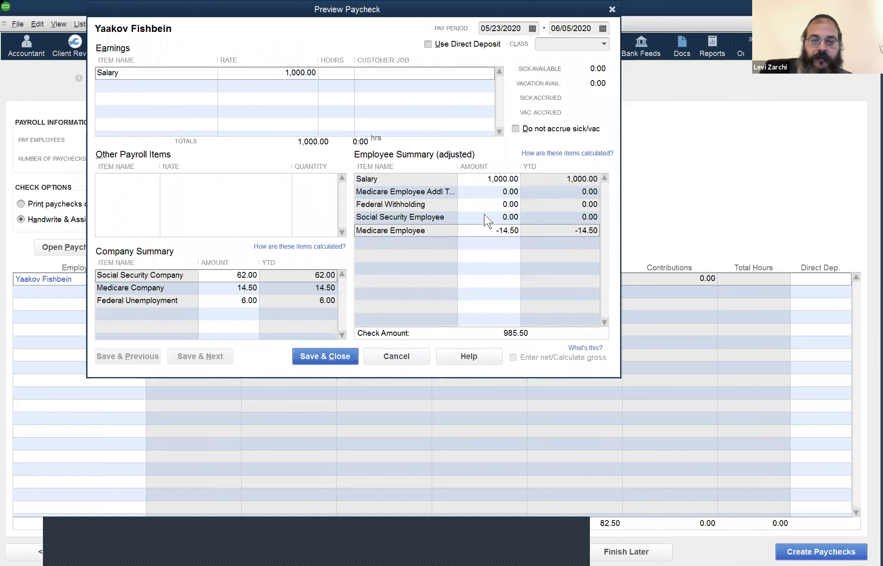
pyautogui.click(481, 209)
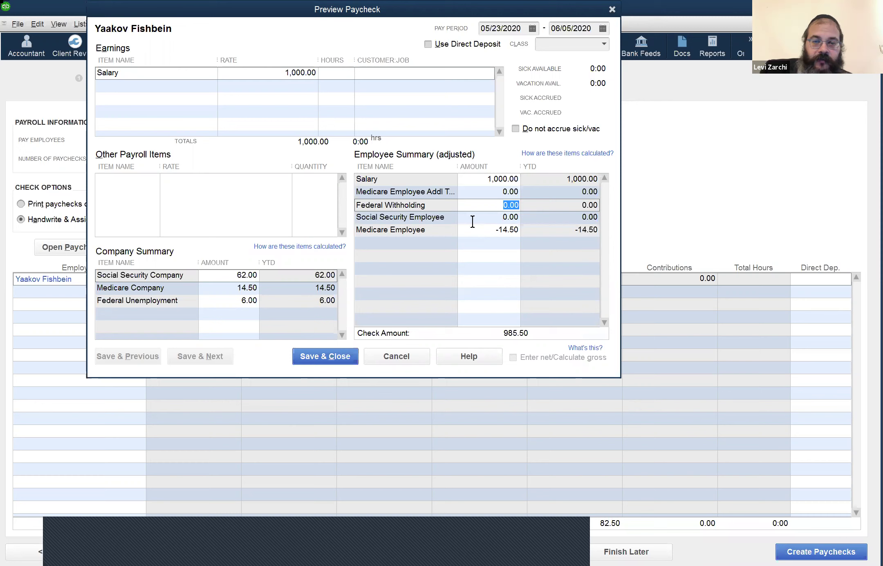
pyautogui.press('Tab')
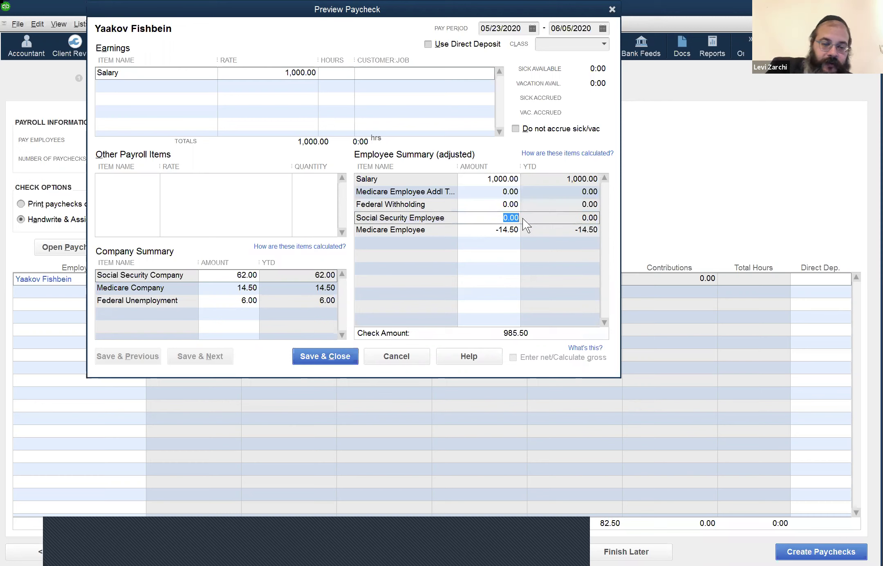
pyautogui.write('62')
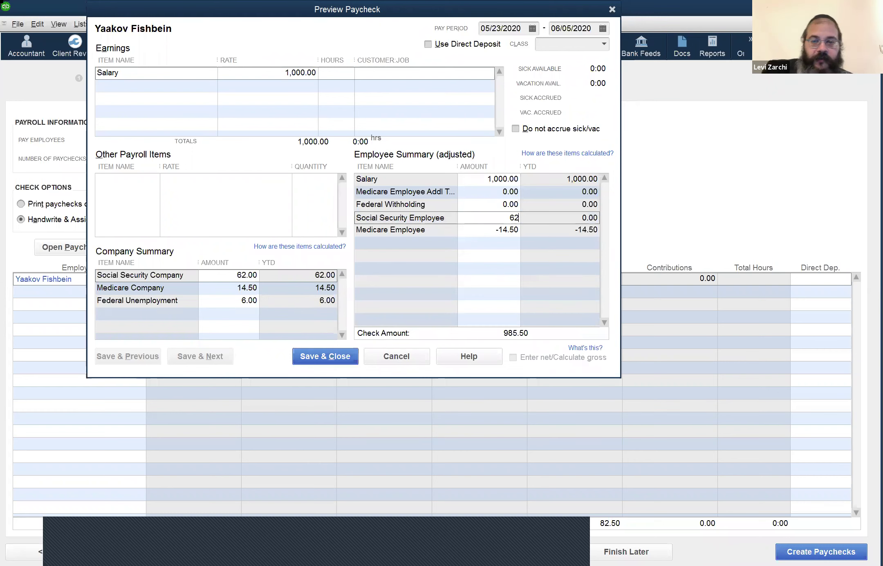
pyautogui.press('Tab')
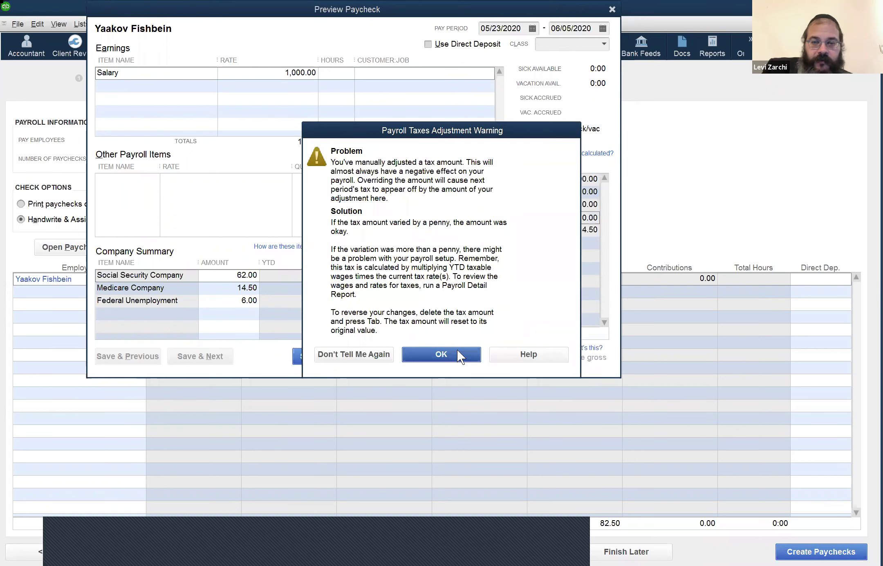
pyautogui.press('Return')
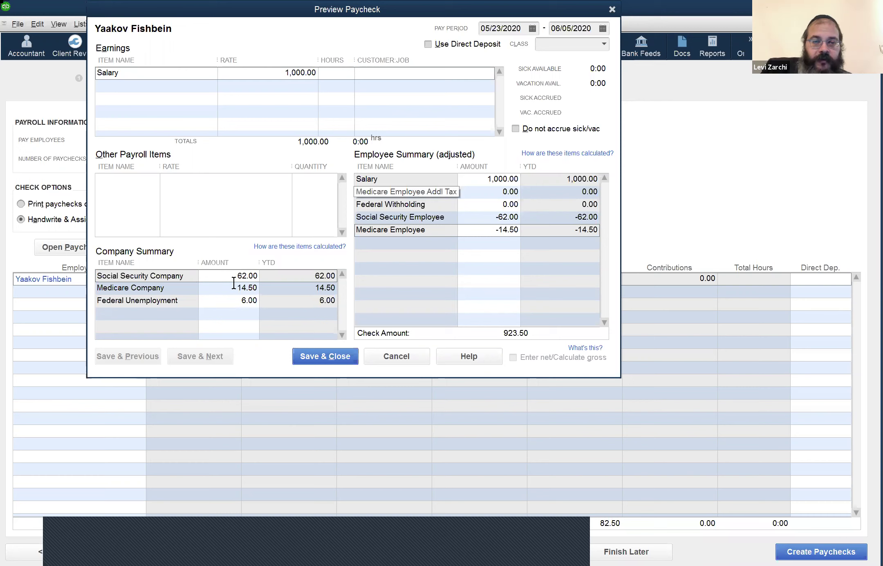
# Step: Compare the Social Security and Medicare amounts between the employee and company summaries, and save the adjusted paycheck detail
pyautogui.click(223, 277)
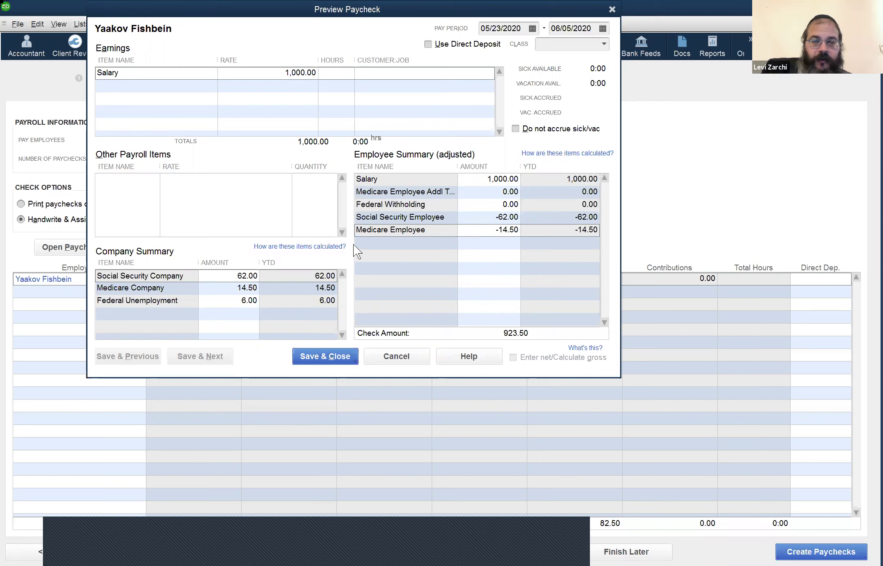
pyautogui.click(217, 288)
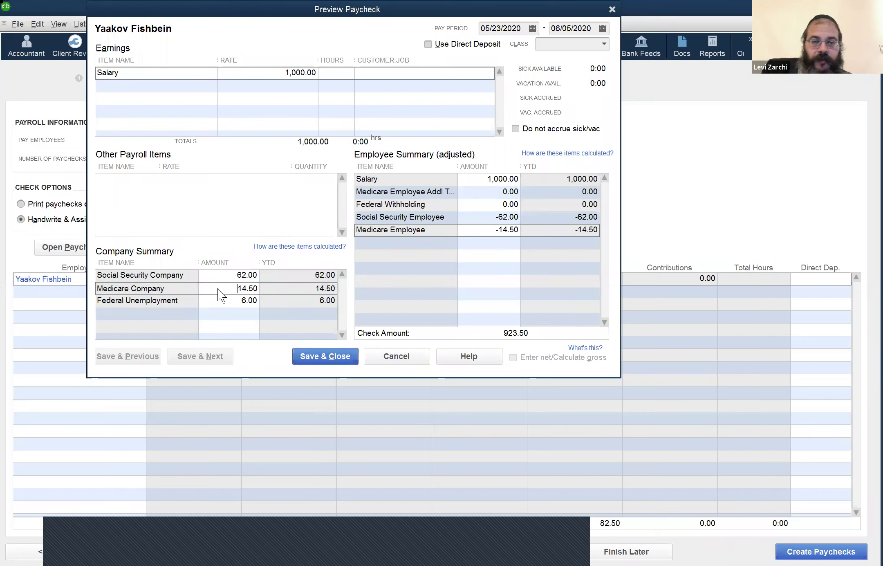
pyautogui.click(482, 219)
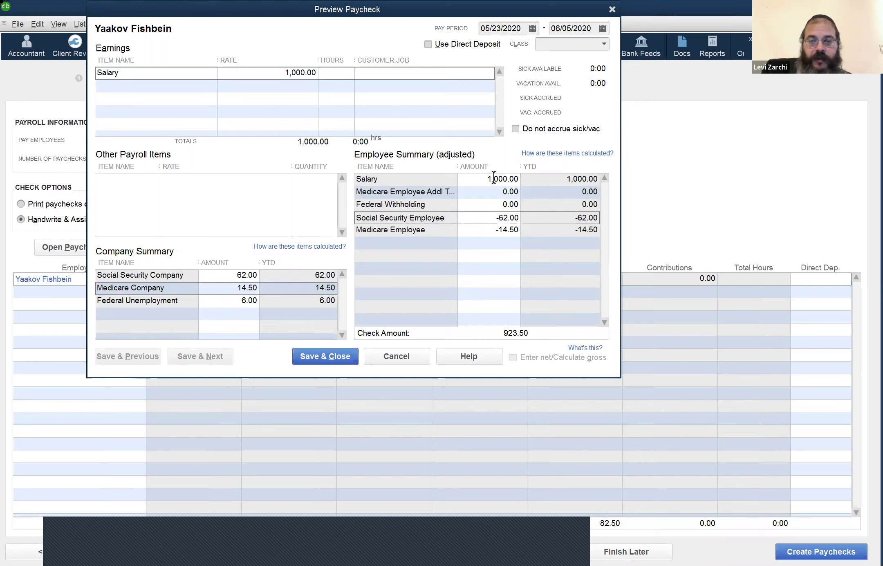
pyautogui.moveTo(492, 179); pyautogui.dragTo(491, 180)
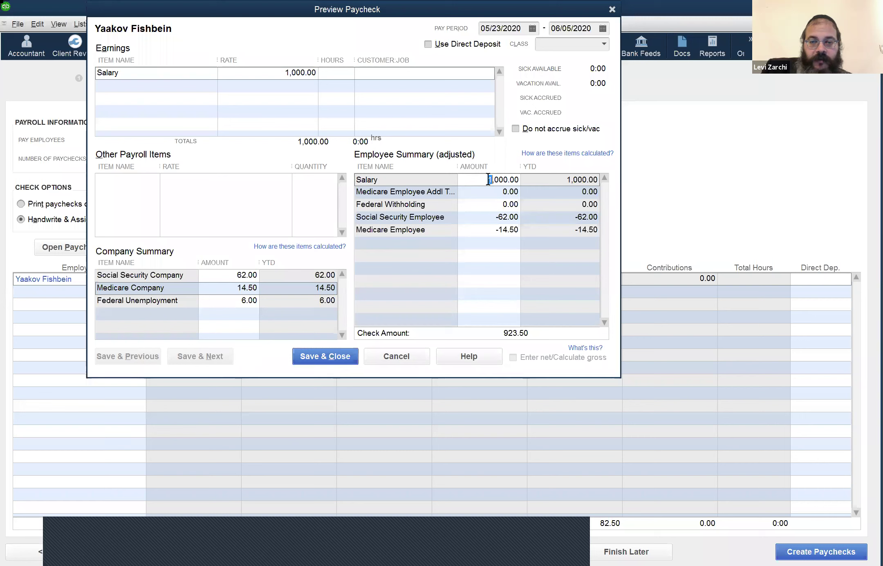
pyautogui.click(484, 217)
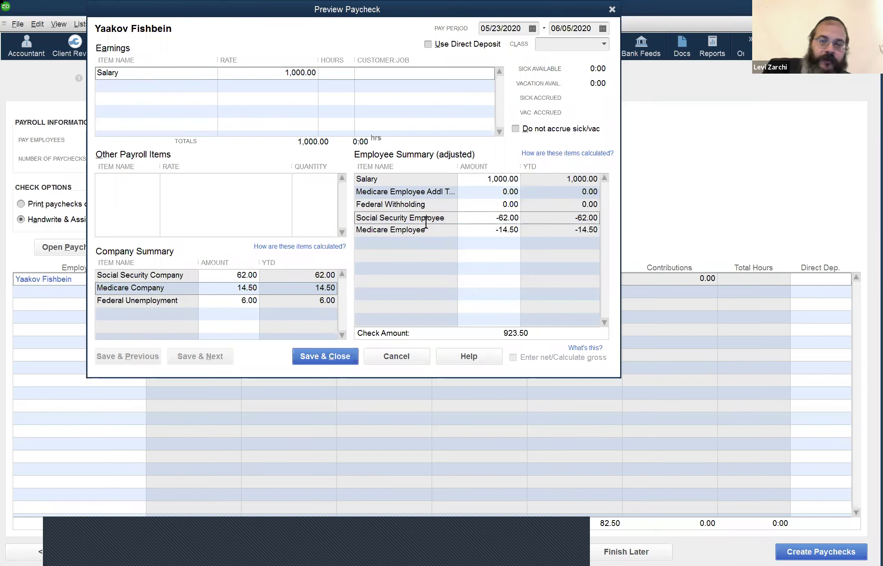
pyautogui.click(470, 229)
pyautogui.click(463, 224)
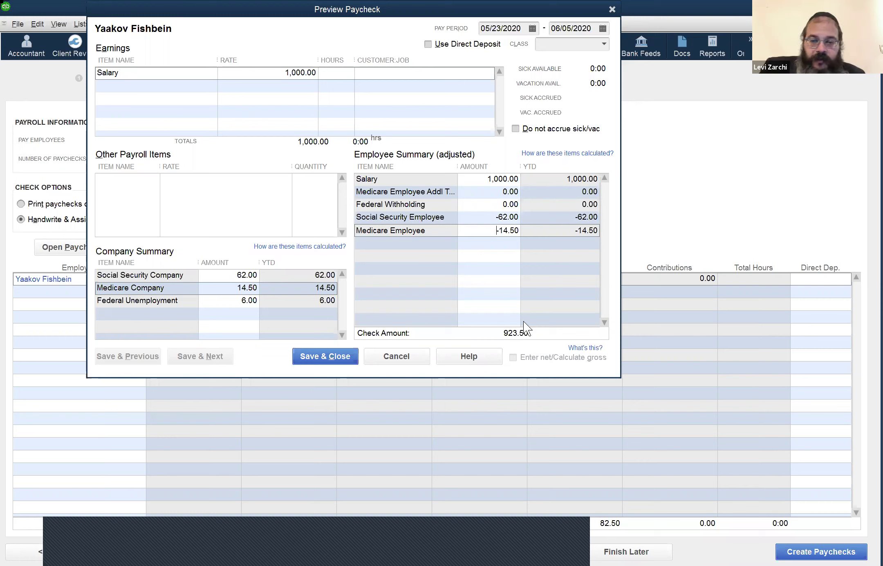
pyautogui.click(485, 222)
pyautogui.click(502, 219)
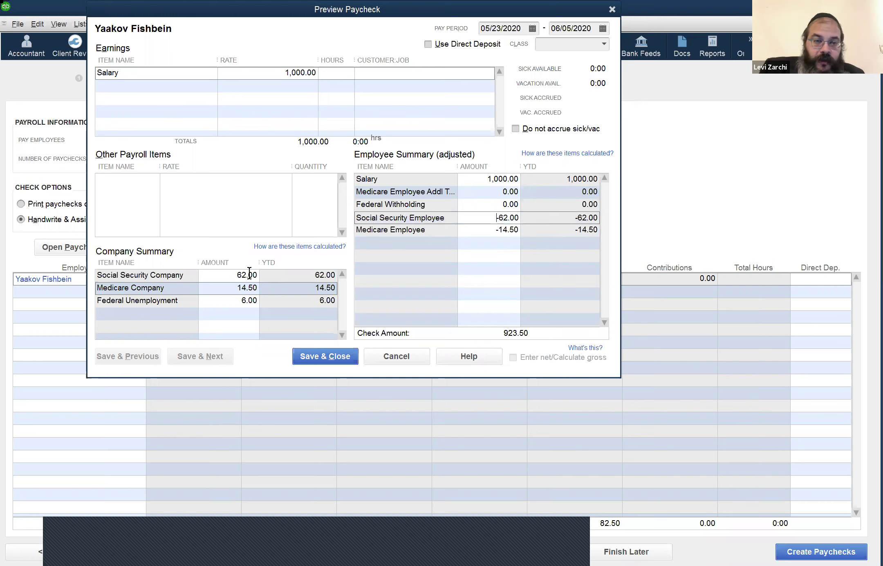
pyautogui.click(218, 275)
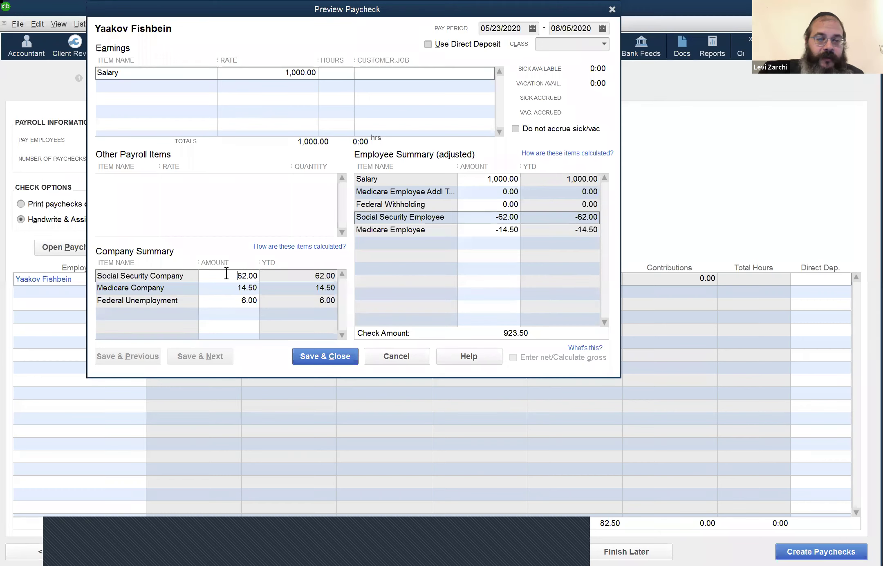
pyautogui.click(328, 356)
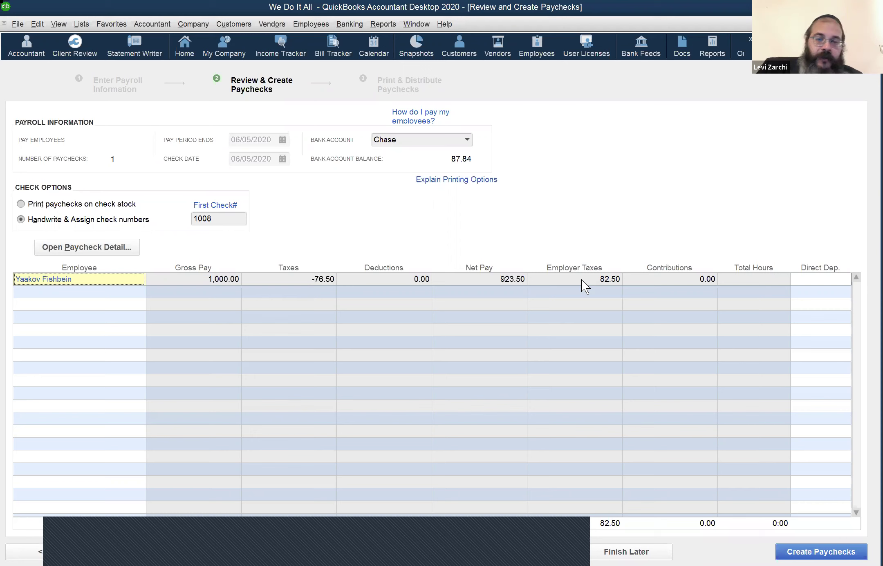
pyautogui.click(321, 25)
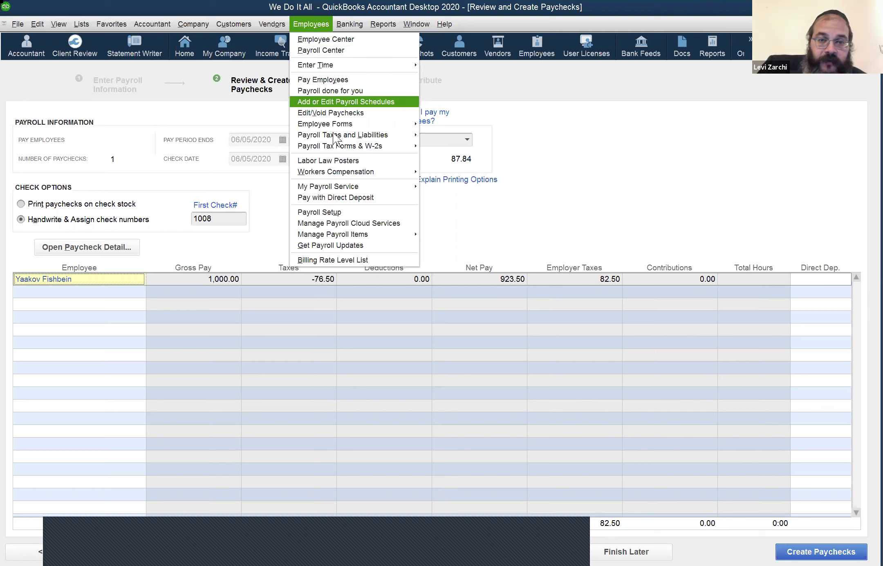
pyautogui.moveTo(336, 139)
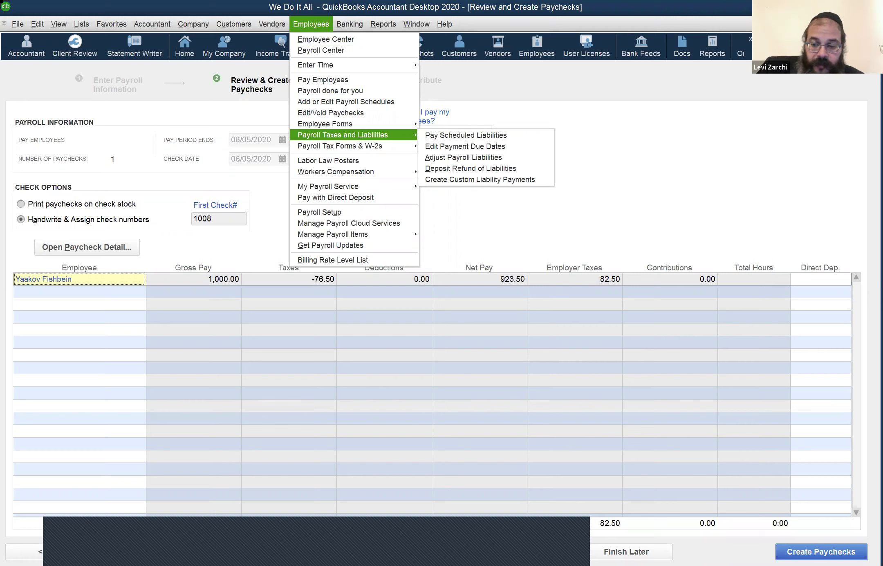
pyautogui.press('Escape')
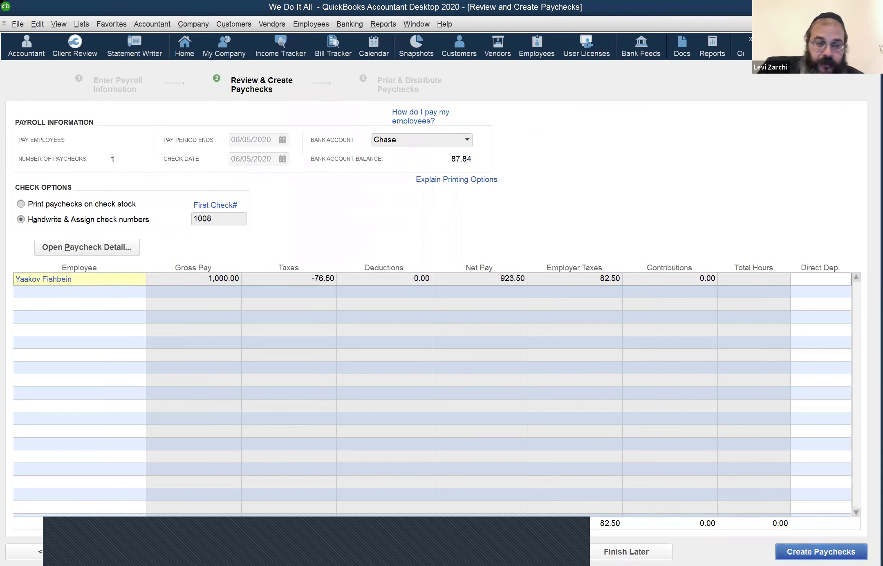
# Step: Create the salaried employee's paycheck dated 06/05/2020 and dismiss the confirmation without printing it
pyautogui.press('Return')
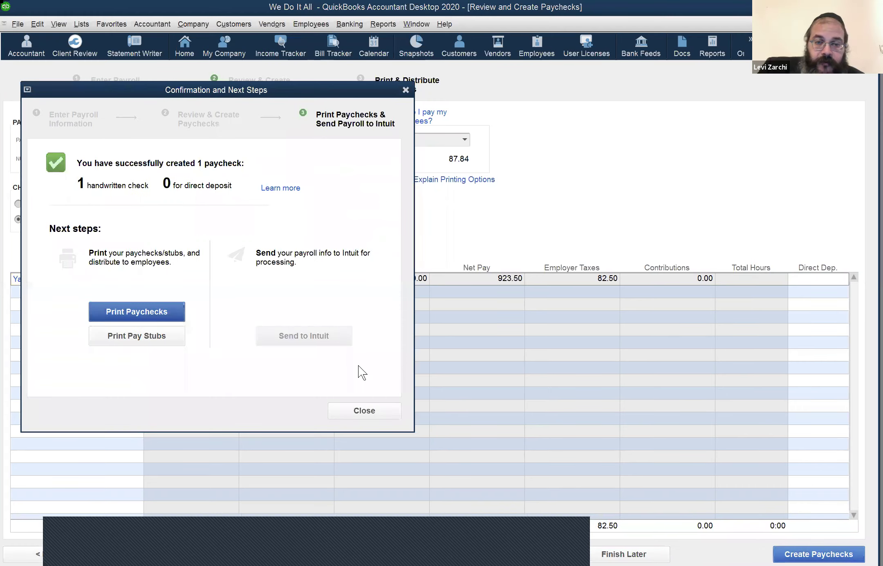
pyautogui.click(363, 412)
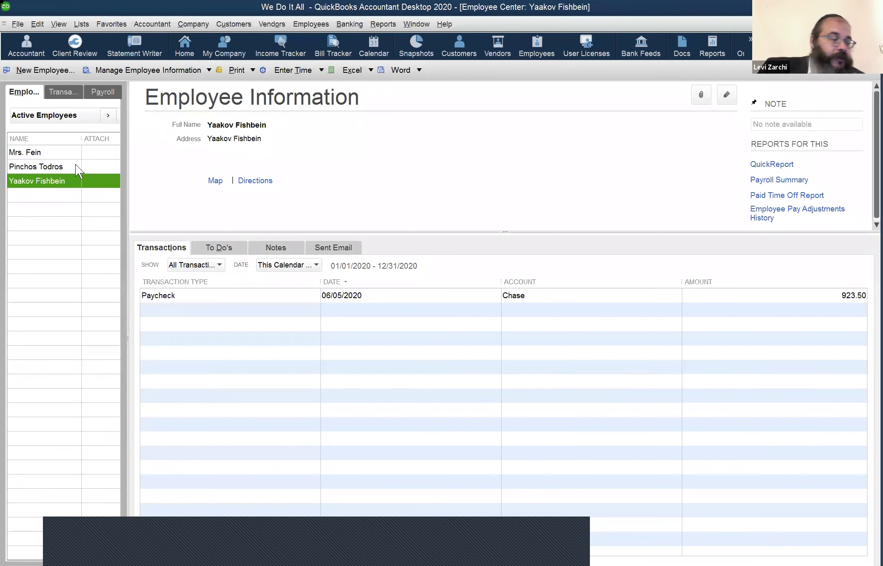
# Step: Check the 06/05/2020 paycheck transactions of the second and third employees in the Employee Center
pyautogui.click(75, 165)
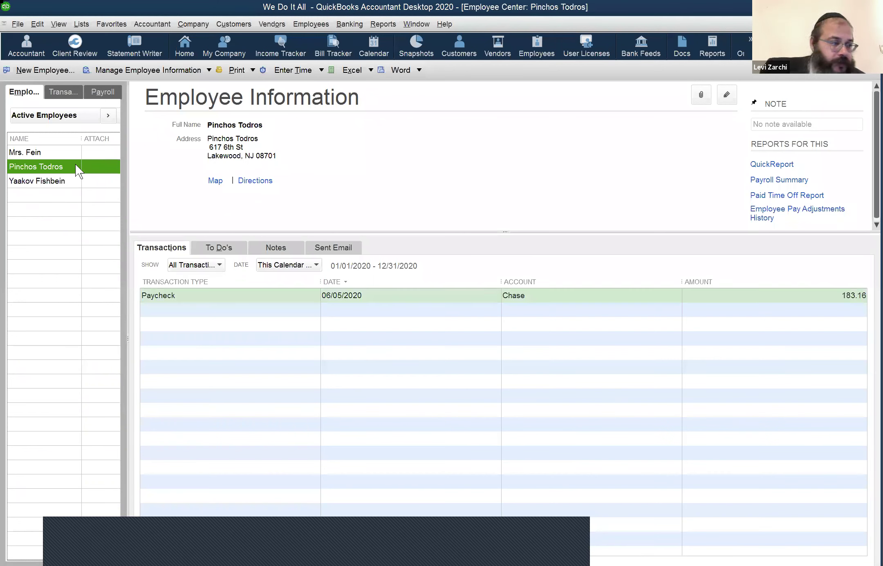
pyautogui.press('Down')
pyautogui.click(75, 165)
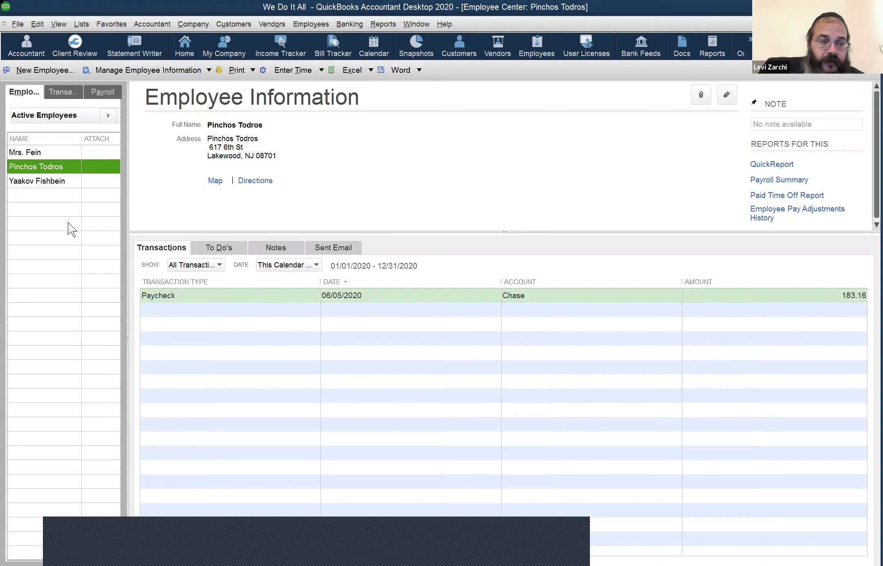
pyautogui.click(64, 181)
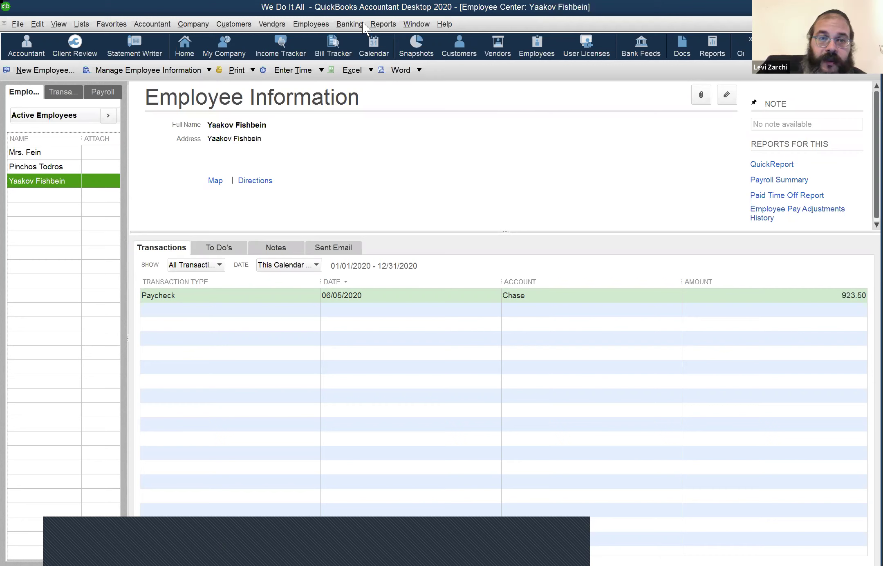
# Step: Open the Payroll Liability Balances report from the employee and payroll reports
pyautogui.click(392, 21)
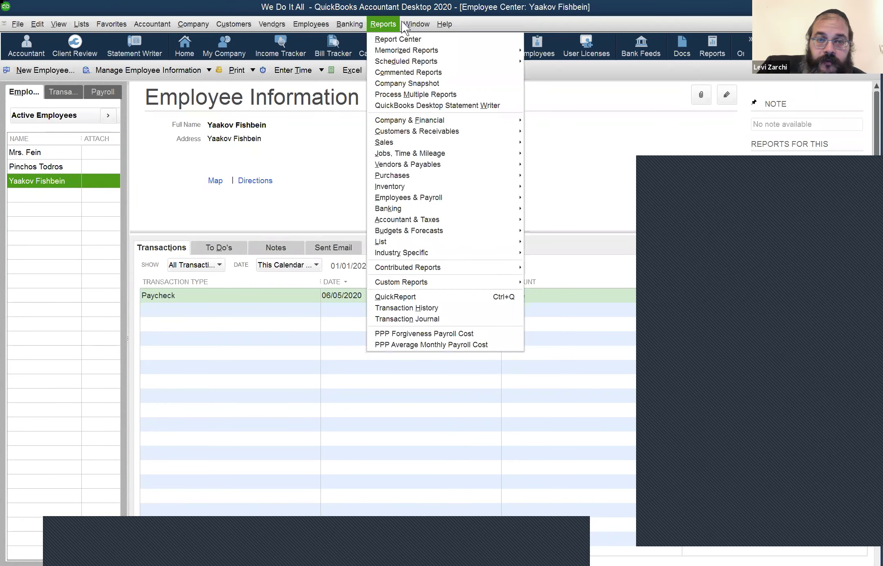
pyautogui.moveTo(399, 22)
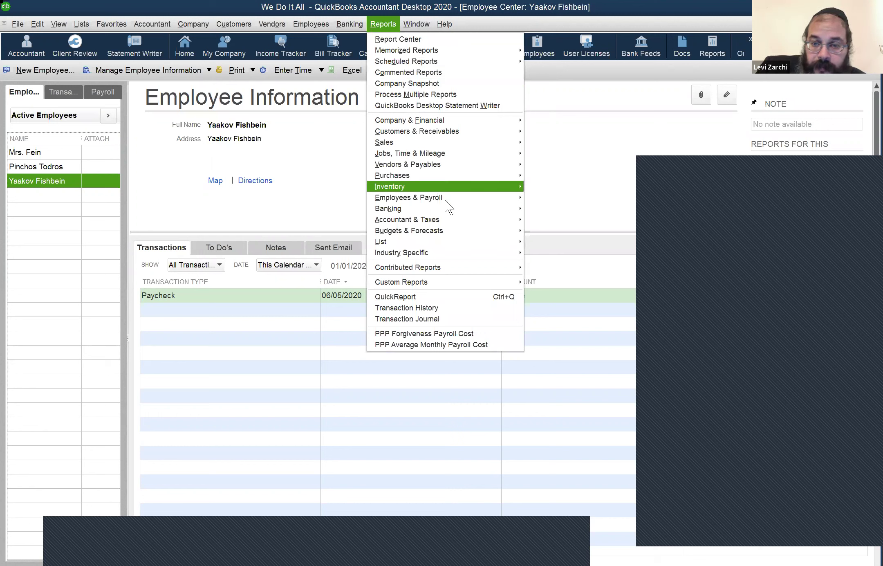
pyautogui.moveTo(491, 204)
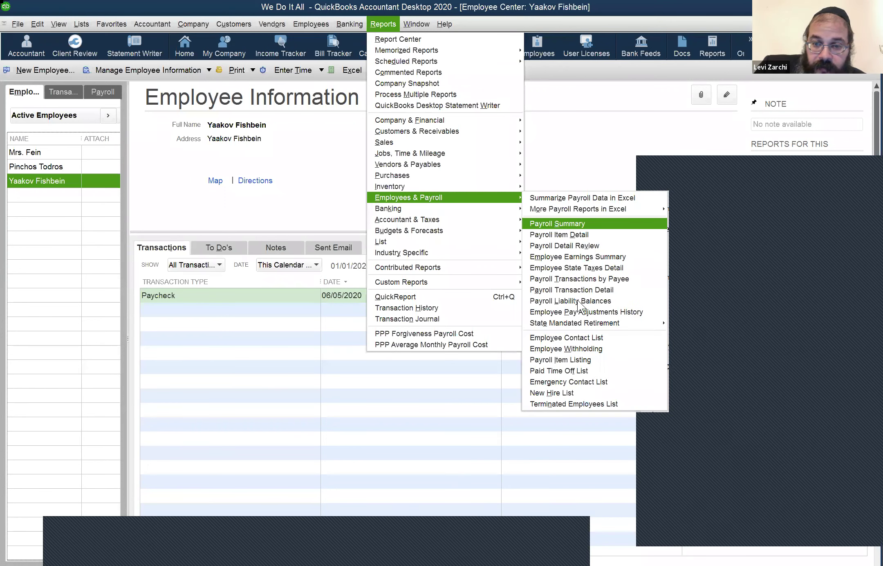
pyautogui.click(577, 300)
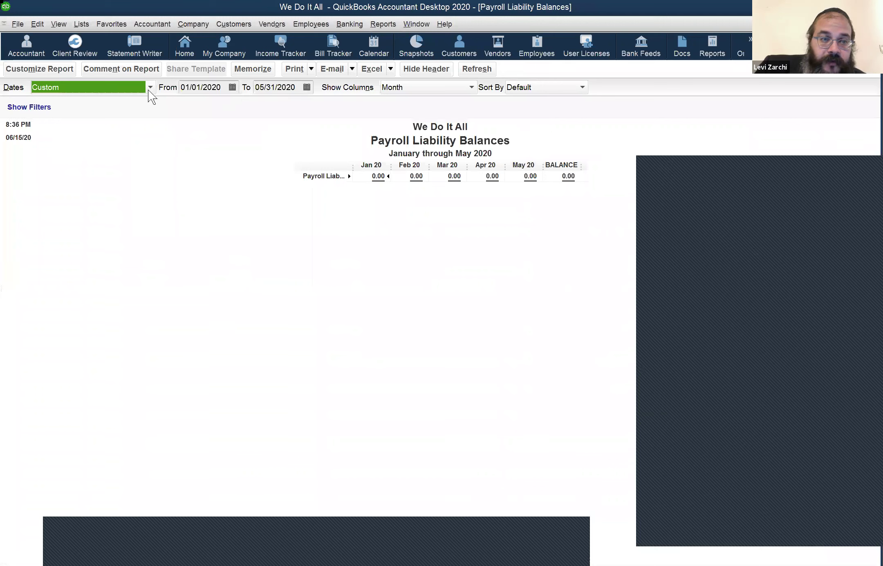
# Step: Set the liability report's end date to 06/30/2020, keeping 01/01/2020 as the start, and dismiss the Statement Writer access request
pyautogui.click(274, 89)
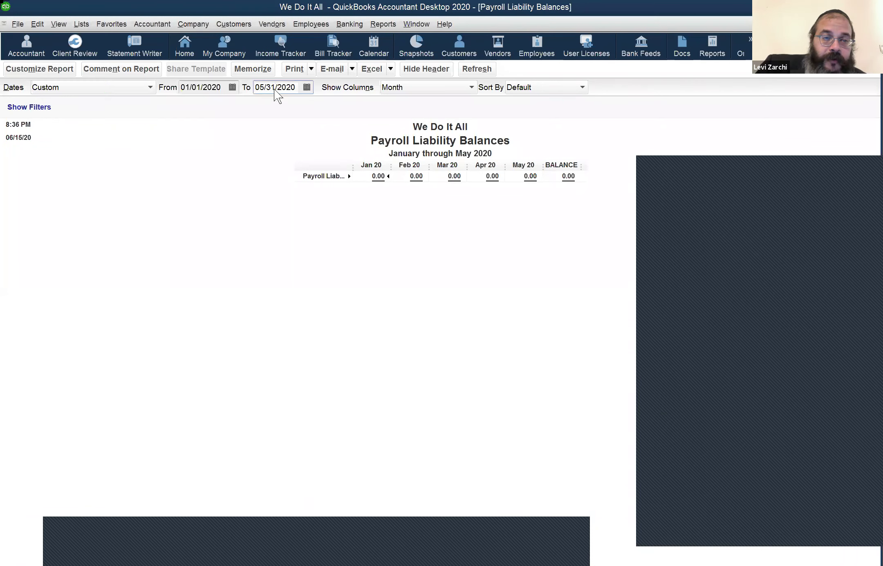
pyautogui.click(210, 87)
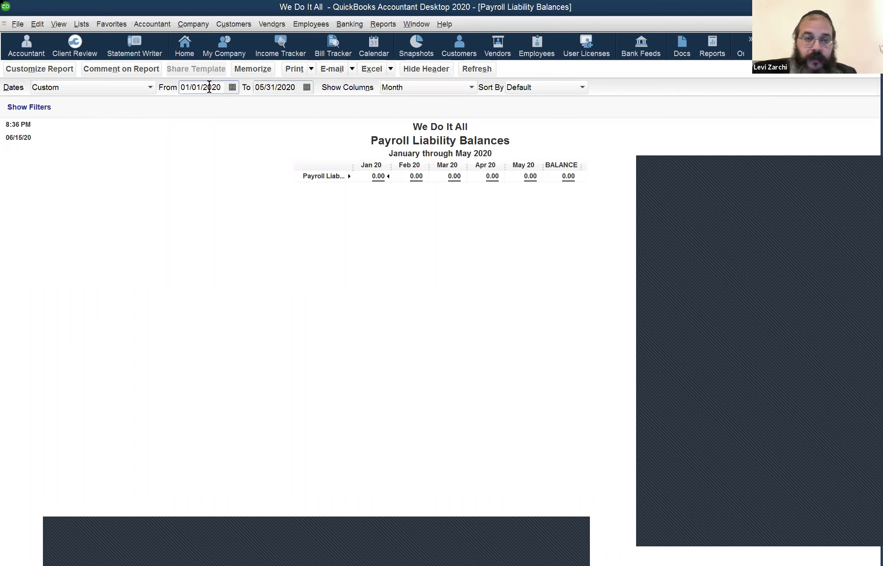
pyautogui.press('Tab')
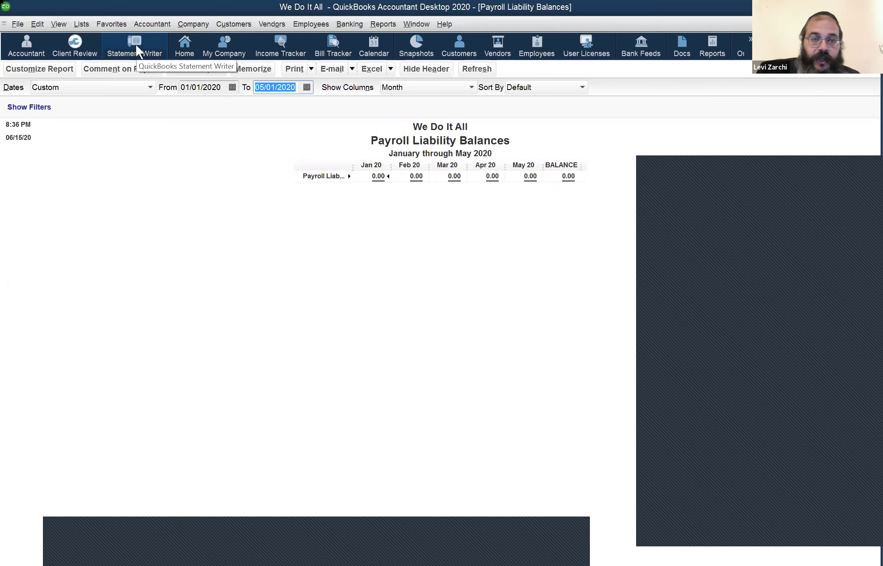
pyautogui.write('06/30/2020')
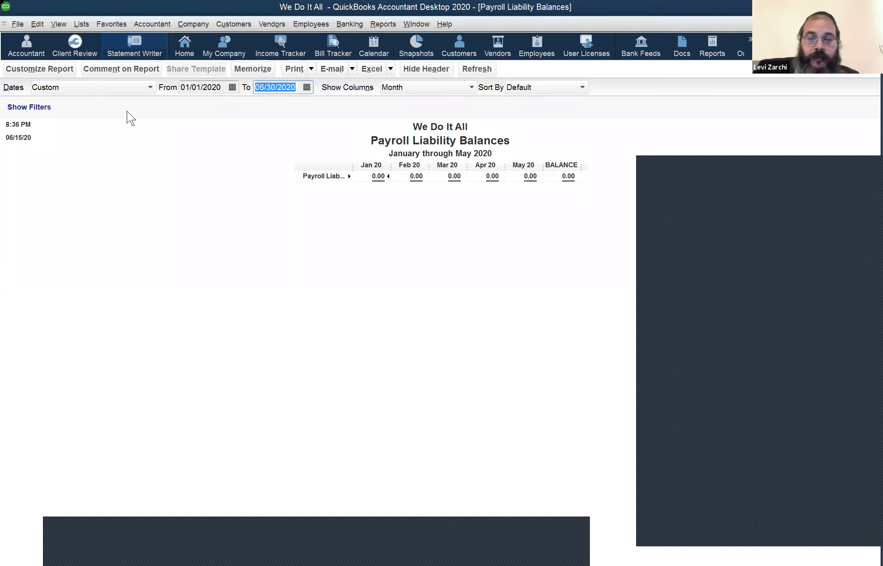
pyautogui.press('Tab')
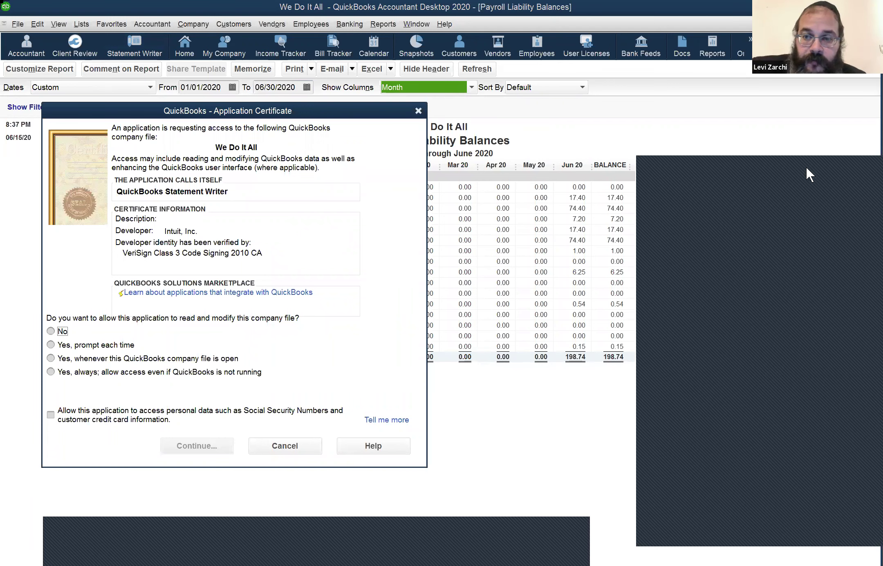
pyautogui.press('Escape')
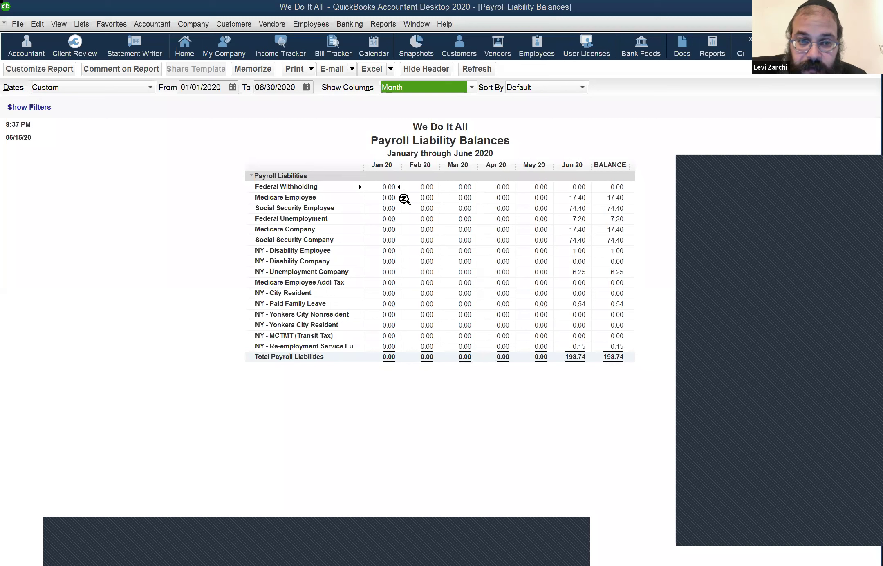
# Step: Examine the June transactions behind the Social Security Employee, Medicare Company and Social Security Company liability amounts
pyautogui.click(579, 207)
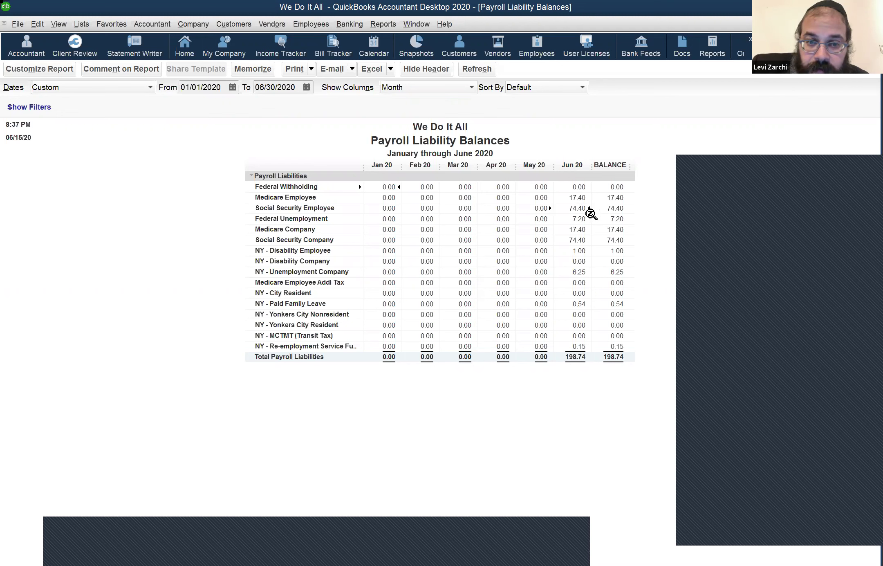
pyautogui.doubleClick(579, 206)
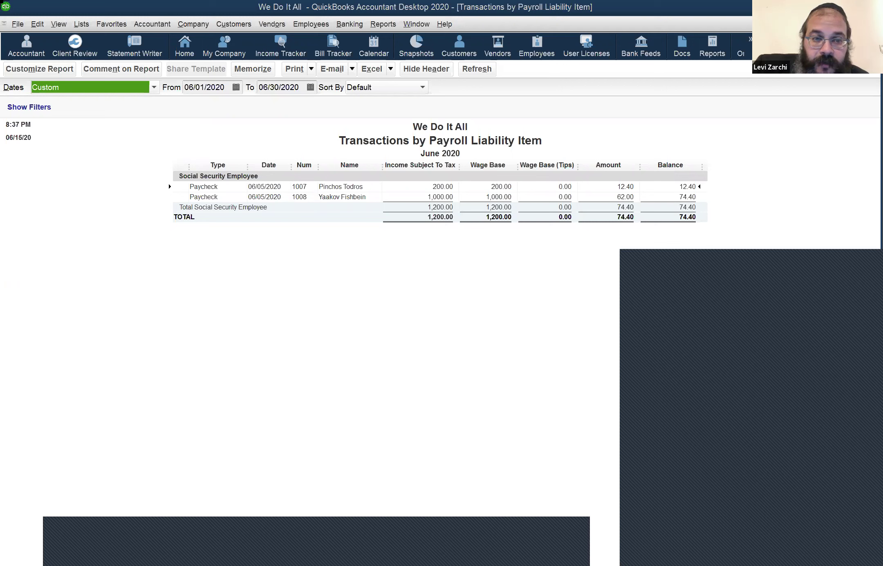
pyautogui.press('Escape')
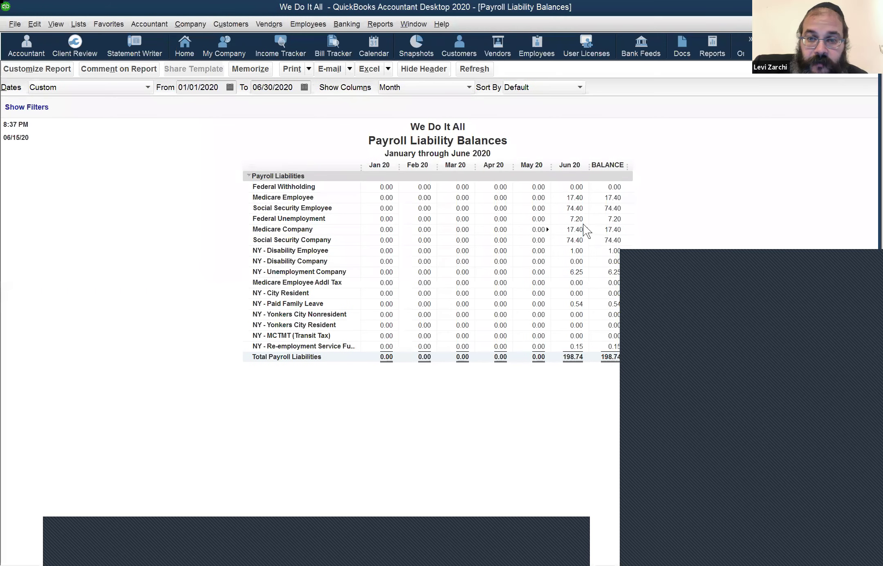
pyautogui.doubleClick(583, 225)
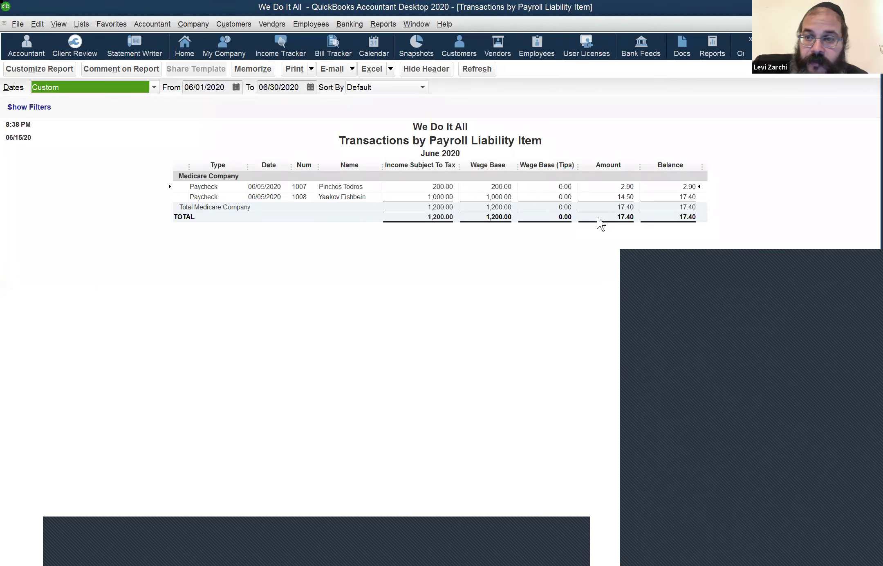
pyautogui.press('Escape')
pyautogui.doubleClick(585, 239)
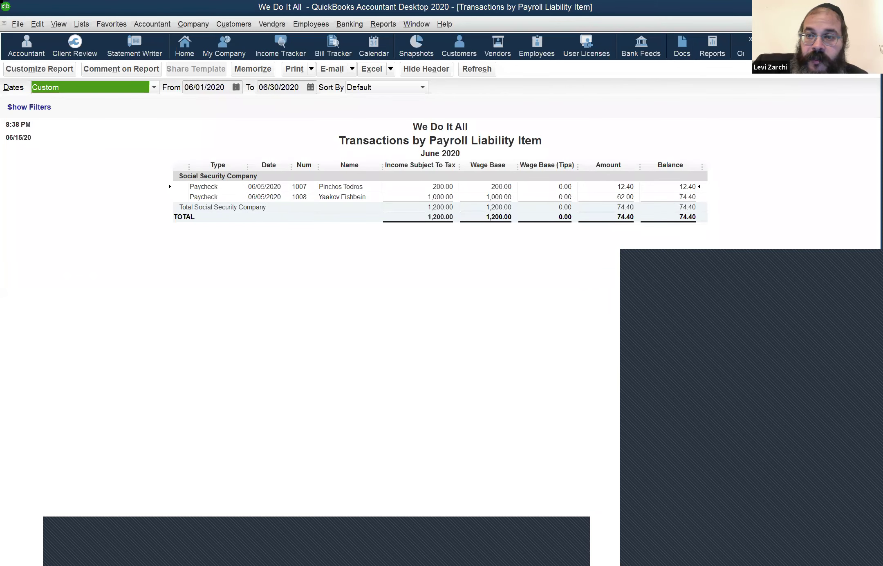
pyautogui.press('Escape')
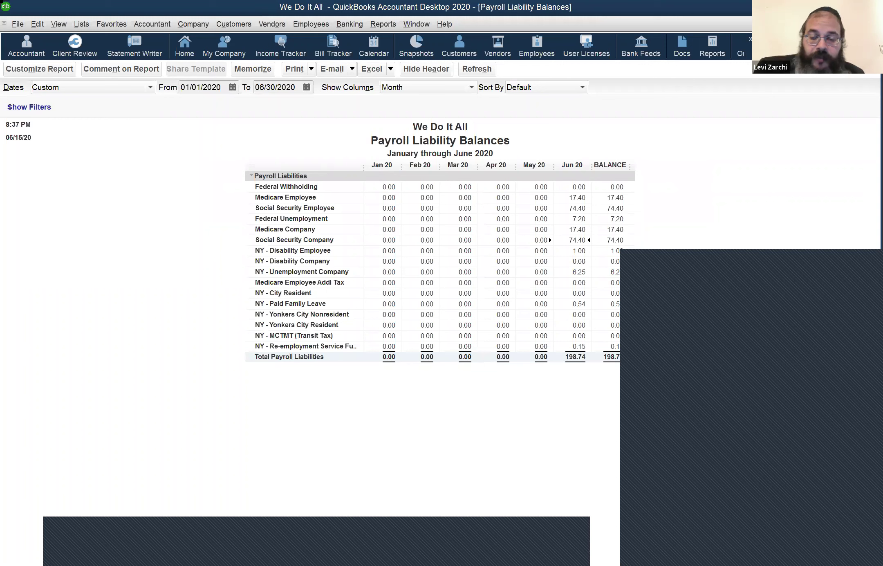
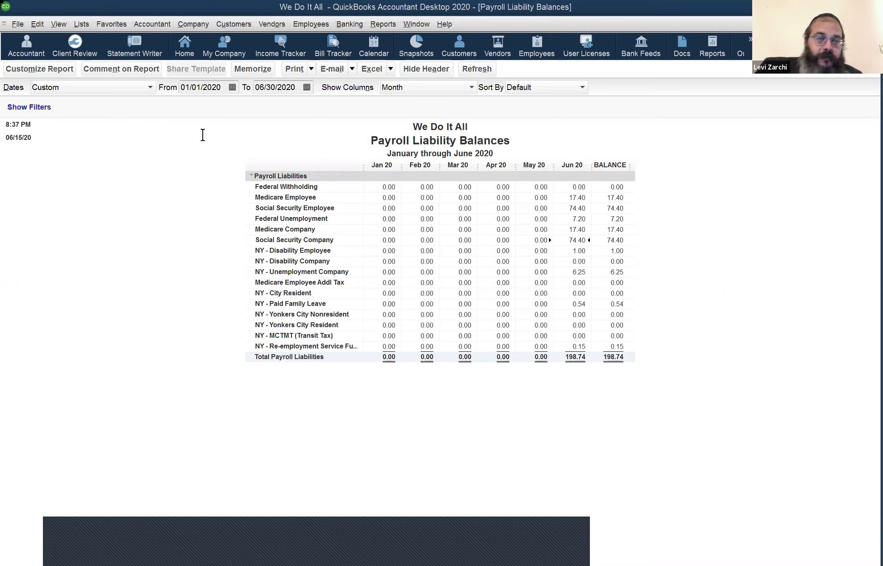
# Step: Close the Payroll Liability Balances report without memorizing its settings
pyautogui.click(690, 181)
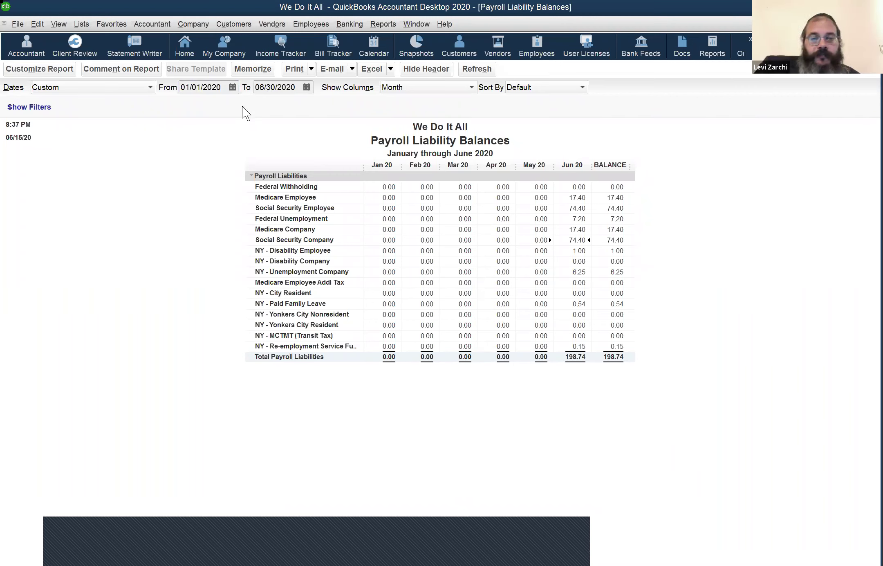
pyautogui.click(259, 88)
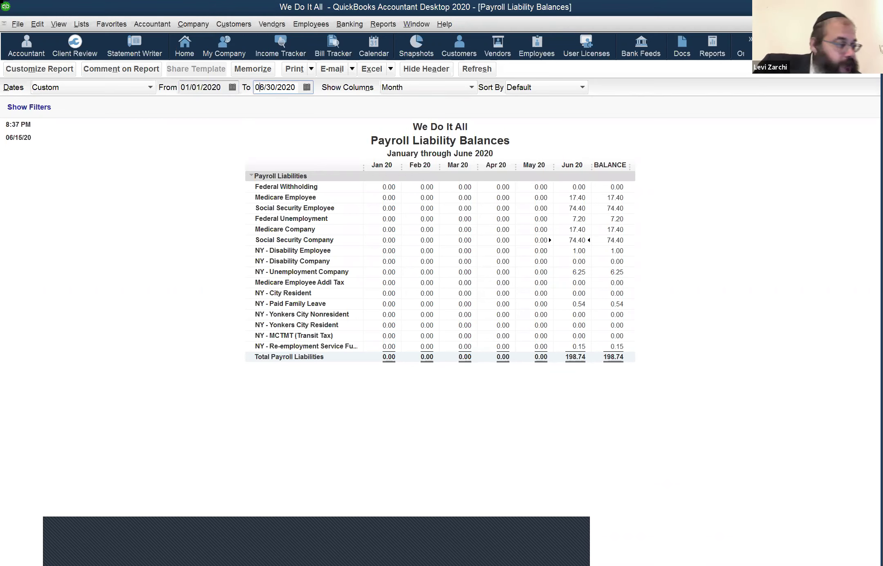
pyautogui.press('Escape')
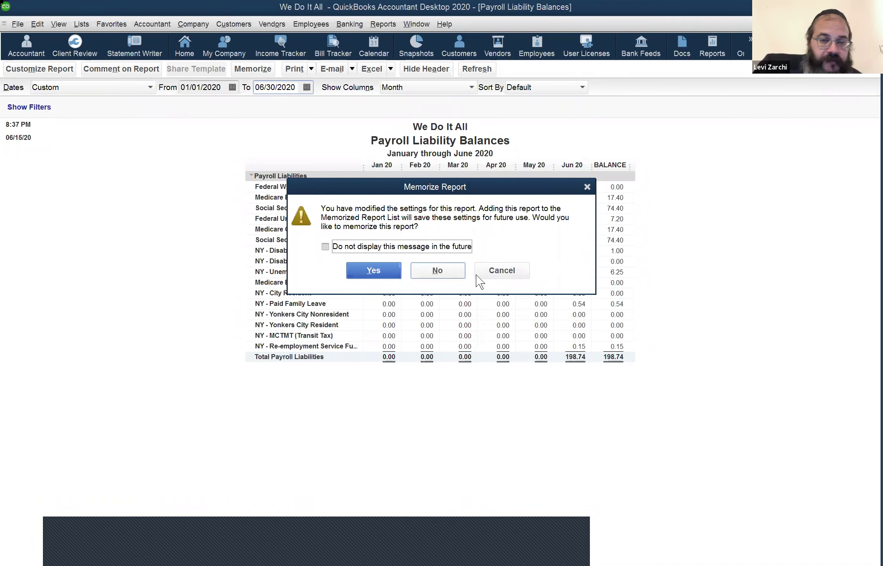
pyautogui.click(445, 271)
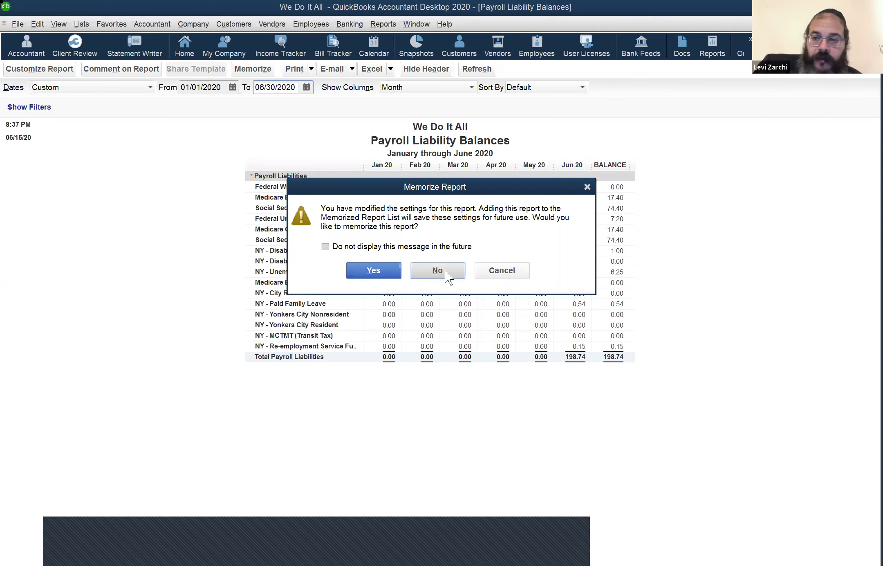
pyautogui.press('n')
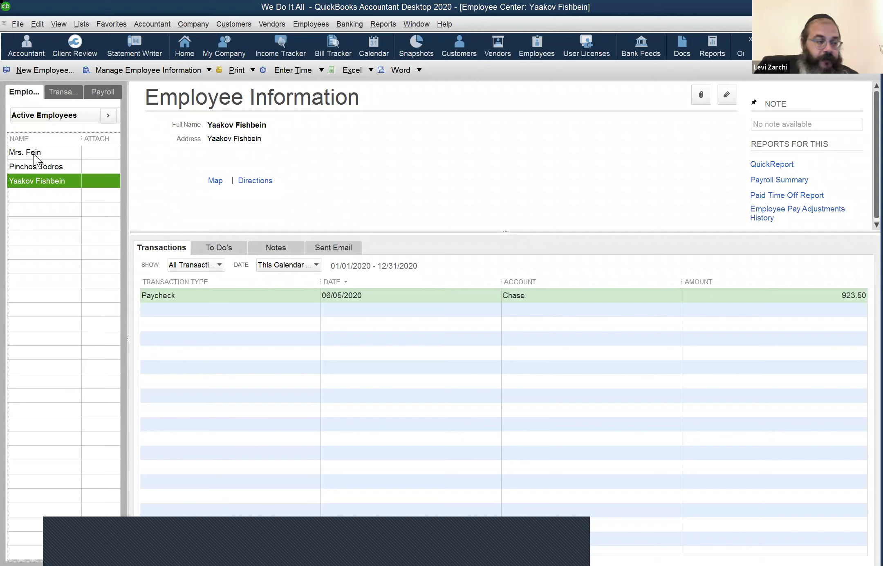
# Step: Change the clerical employee's pay frequency to Weekly in the payroll info and save the record
pyautogui.click(59, 151)
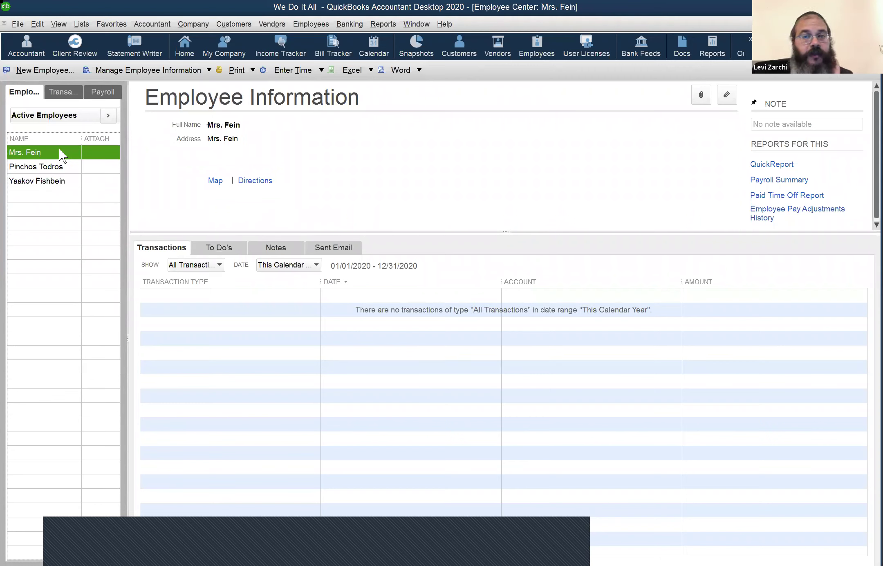
pyautogui.click(727, 95)
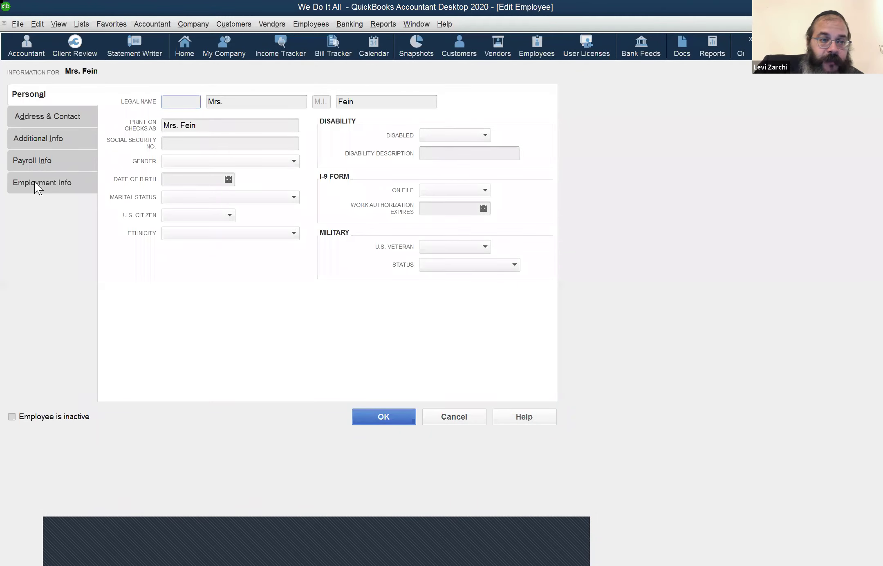
pyautogui.click(40, 178)
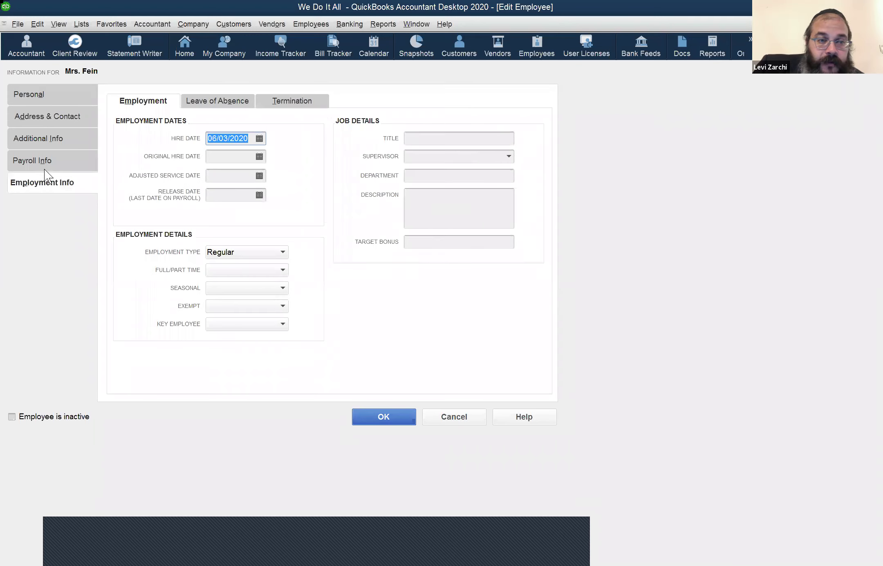
pyautogui.click(46, 163)
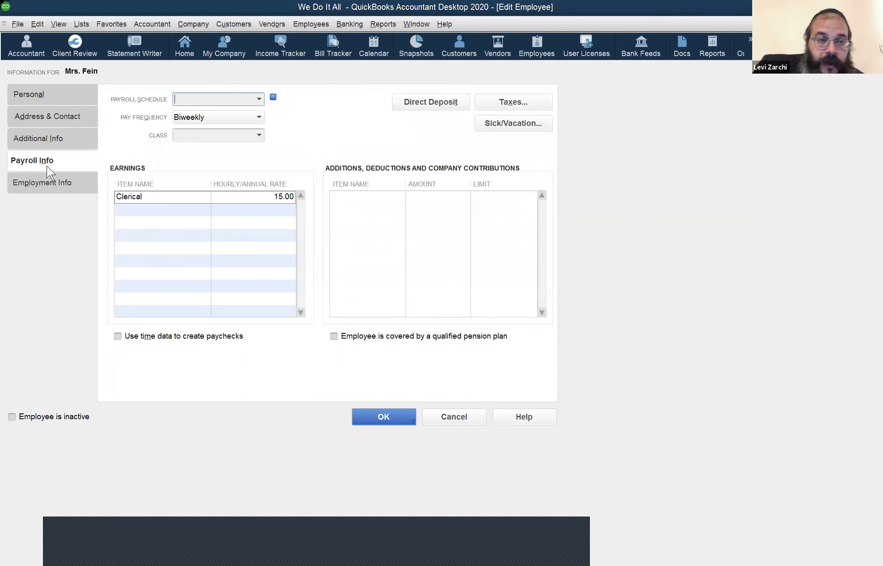
pyautogui.click(254, 114)
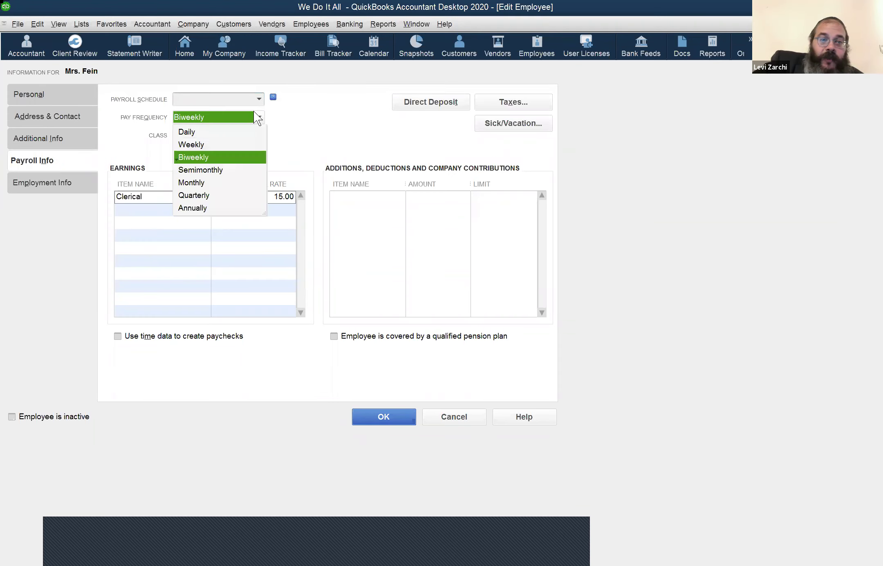
pyautogui.click(219, 142)
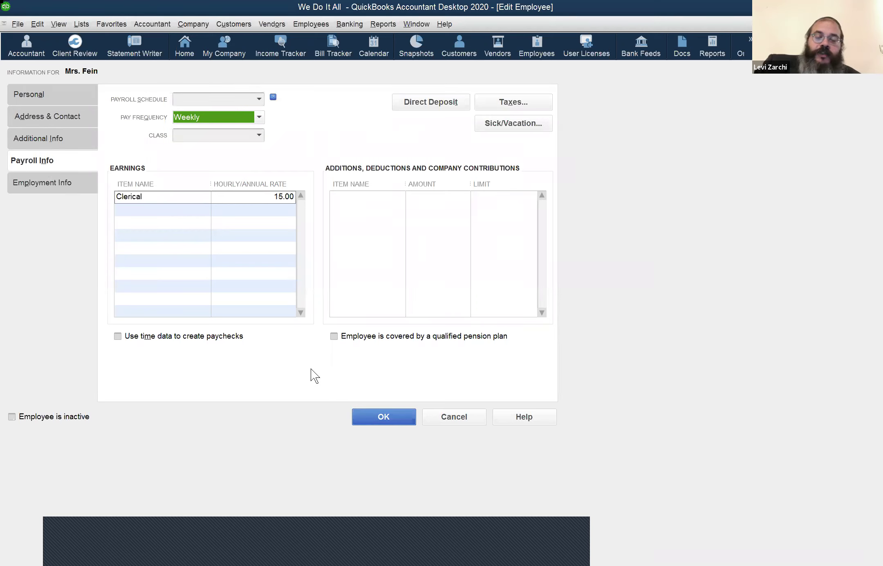
pyautogui.click(391, 412)
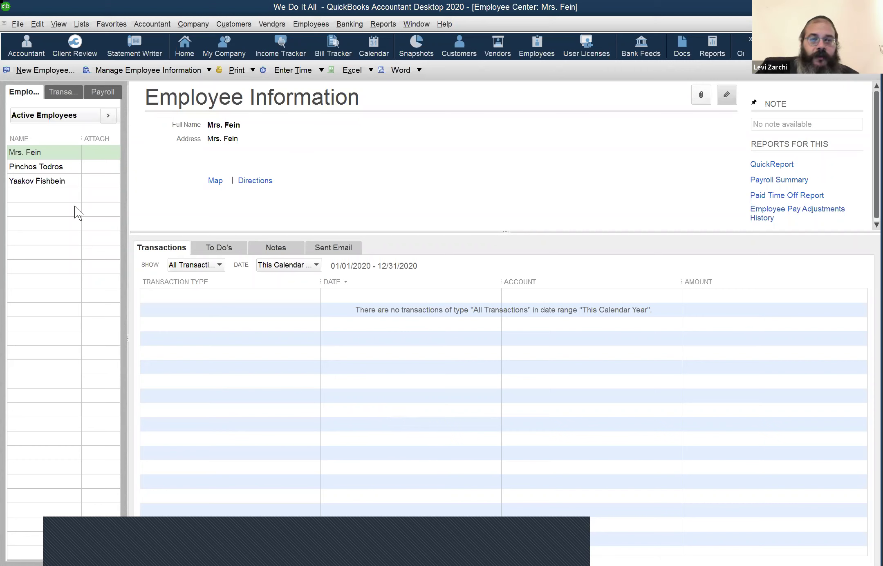
# Step: Start the clerical employee's 20-hour paycheck with pay period end and check date 06/12/2020, and continue to the paycheck review past the class warning
pyautogui.click(62, 166)
pyautogui.click(49, 154)
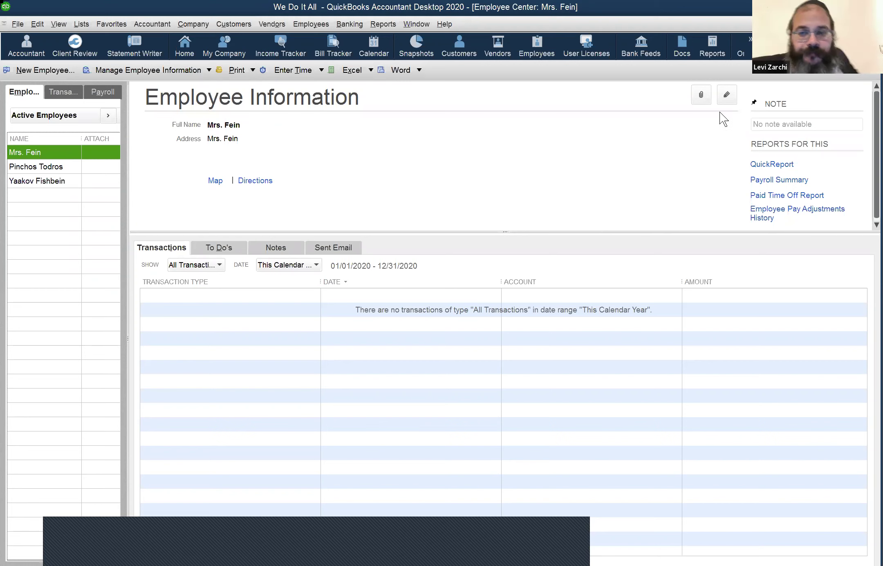
pyautogui.click(301, 24)
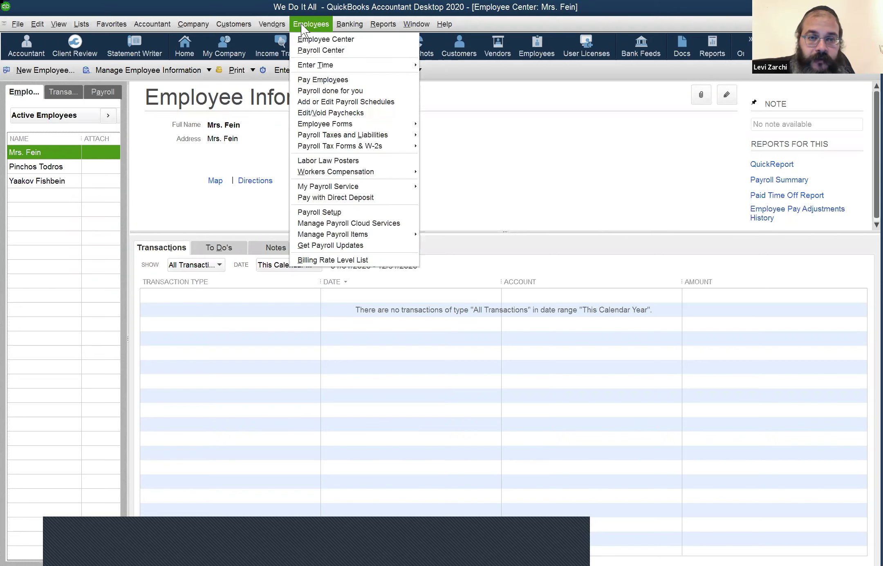
pyautogui.click(323, 80)
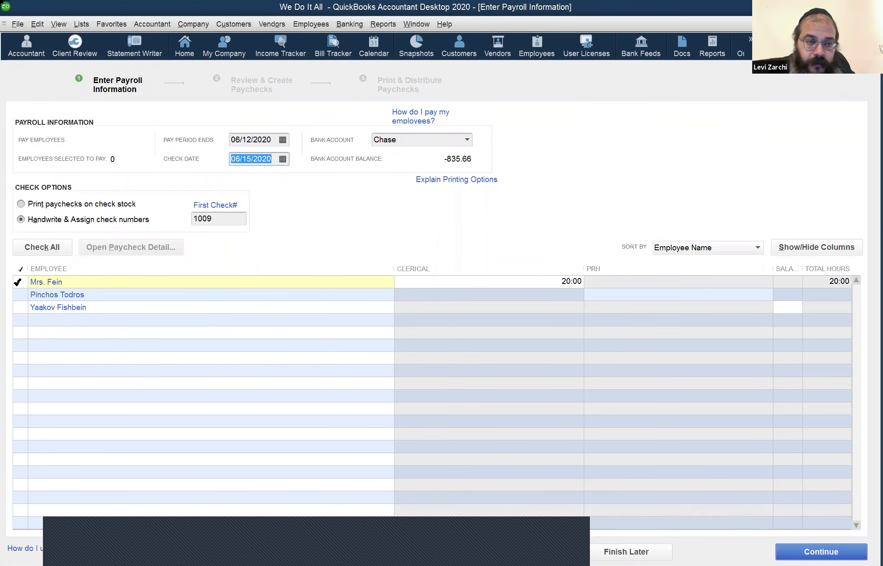
pyautogui.click(17, 281)
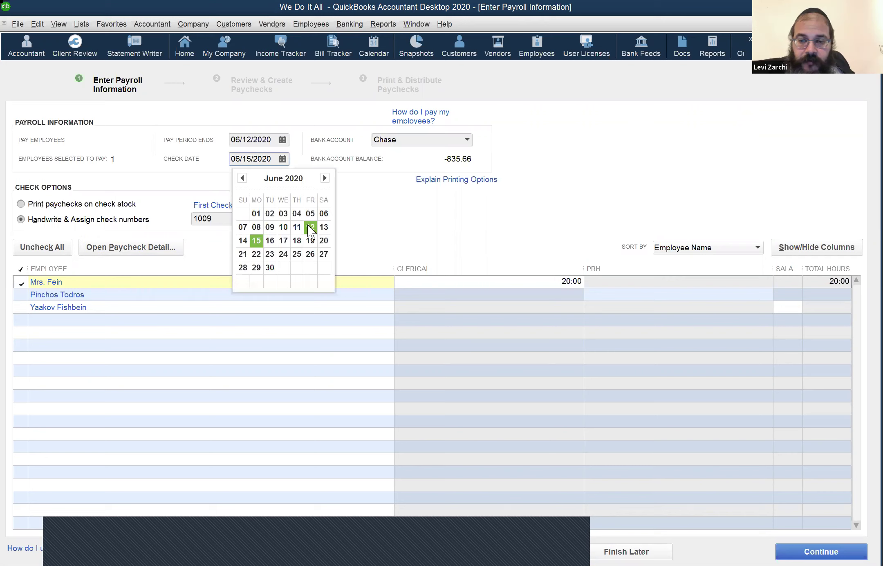
pyautogui.click(308, 225)
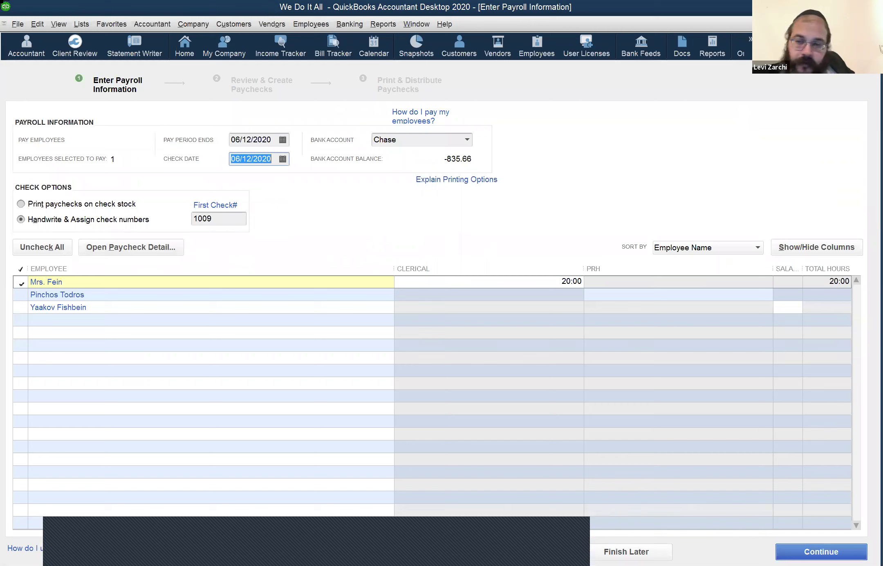
pyautogui.press('Return')
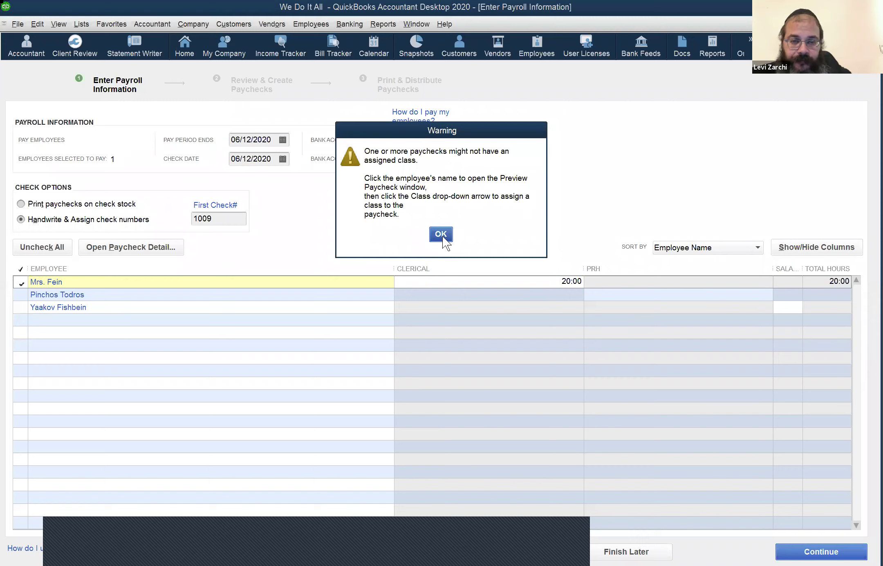
pyautogui.press('Return')
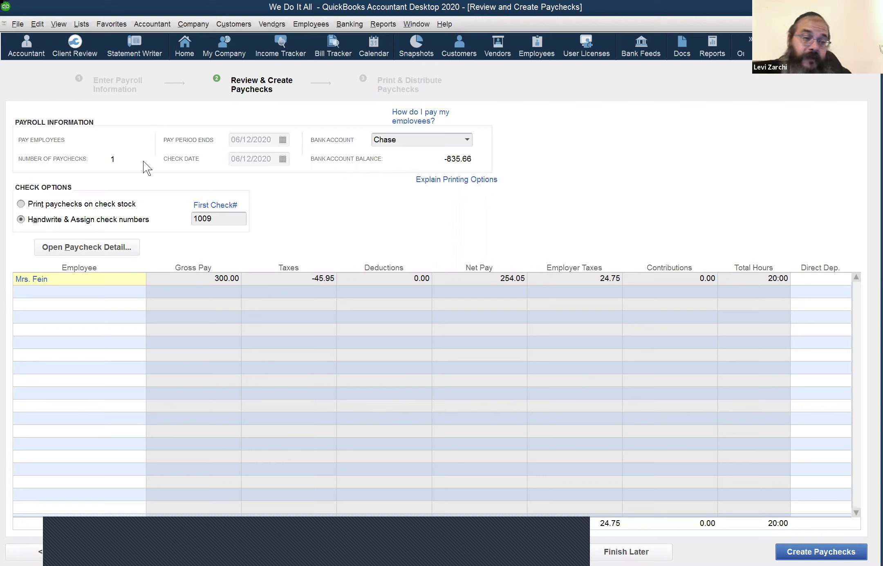
# Step: Open the clerical employee's paycheck detail and set the Federal Withholding amount to 0
pyautogui.click(96, 247)
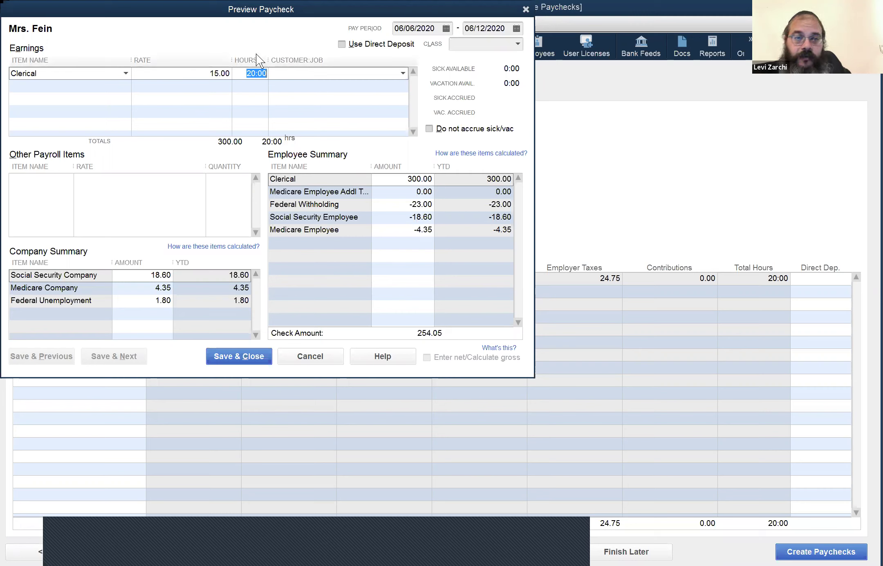
pyautogui.click(278, 72)
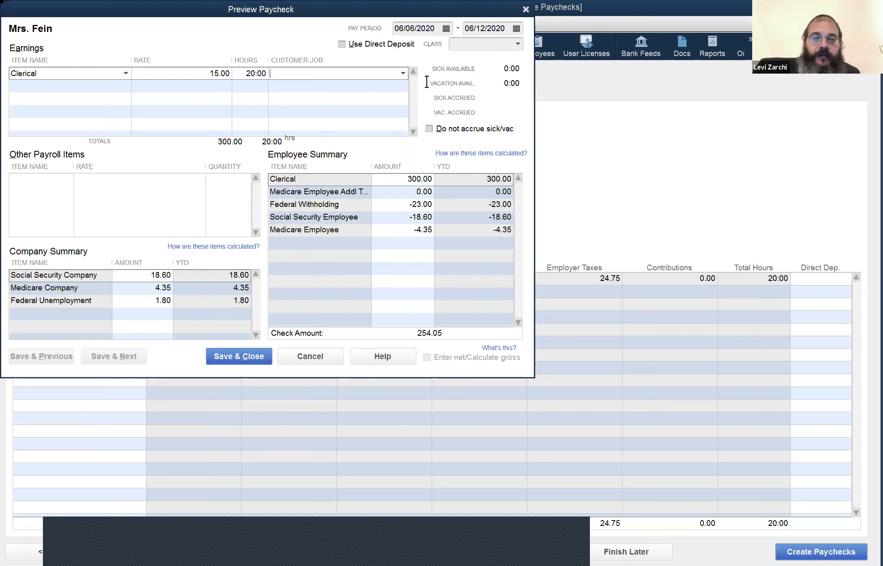
pyautogui.click(252, 73)
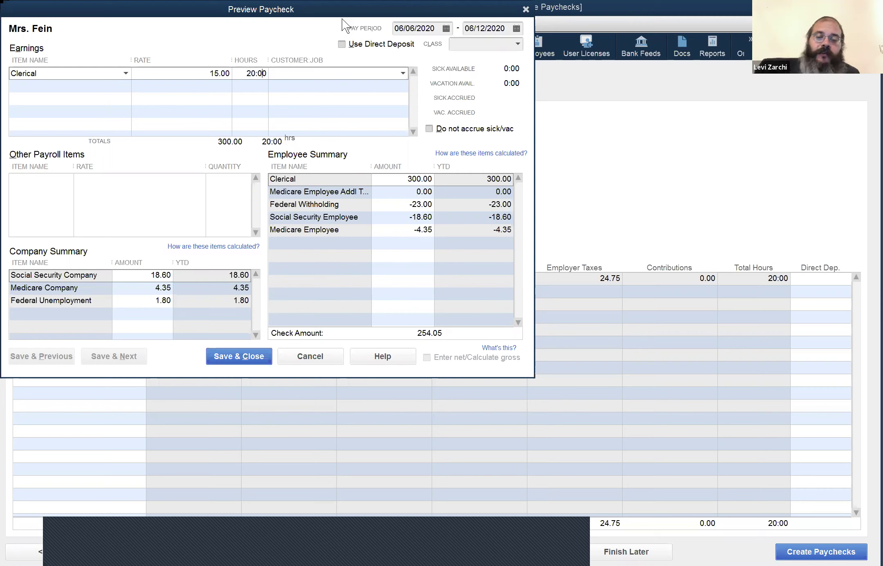
pyautogui.press('Left')
pyautogui.press('Right')
pyautogui.press('Right')
pyautogui.press('Left')
pyautogui.press('Left')
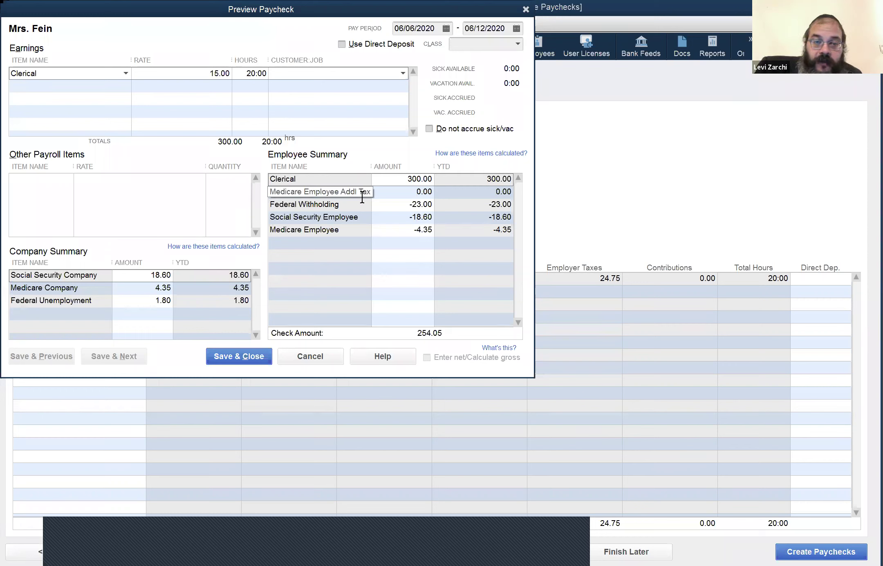
pyautogui.click(392, 207)
pyautogui.write('0')
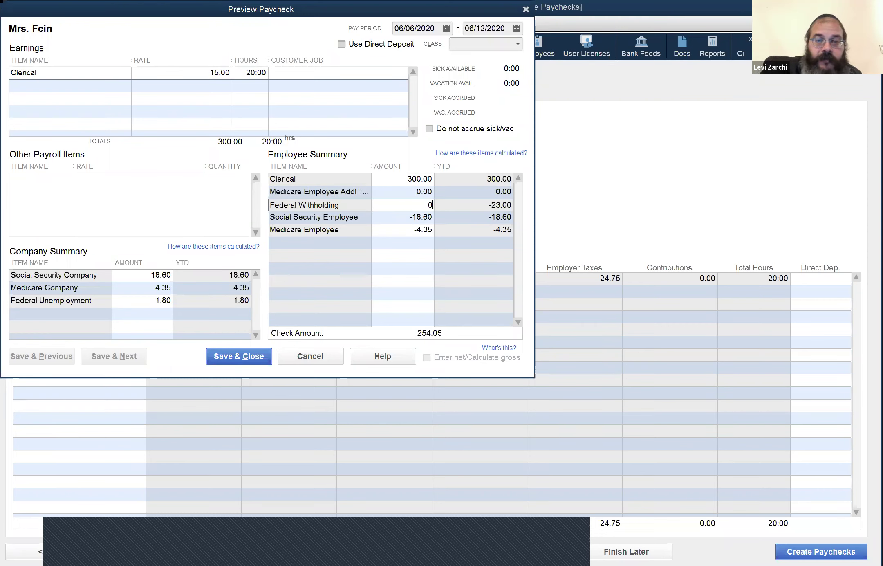
pyautogui.press('Tab')
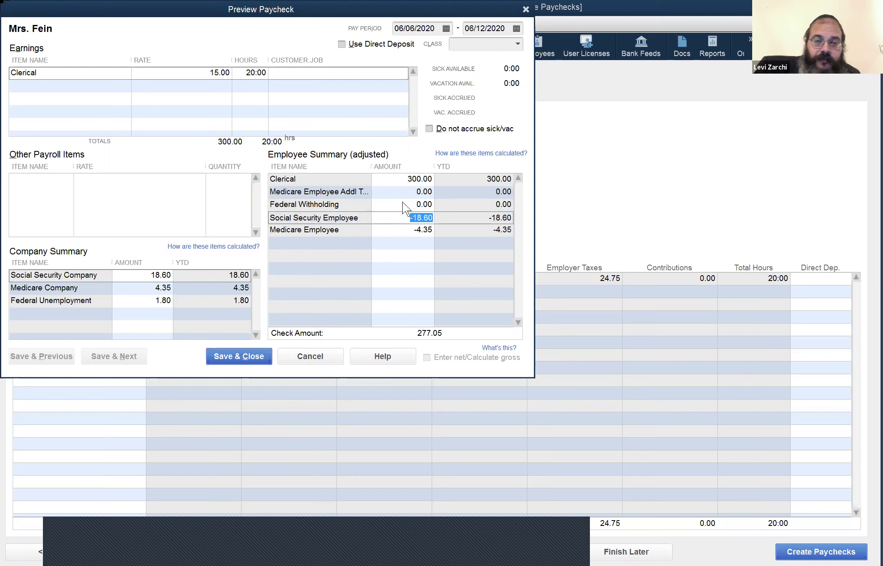
pyautogui.click(391, 197)
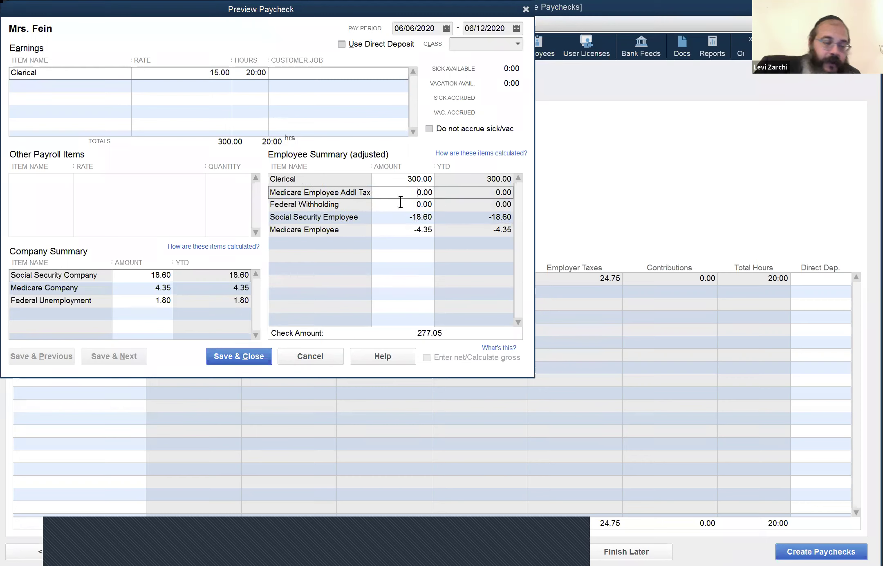
pyautogui.click(401, 202)
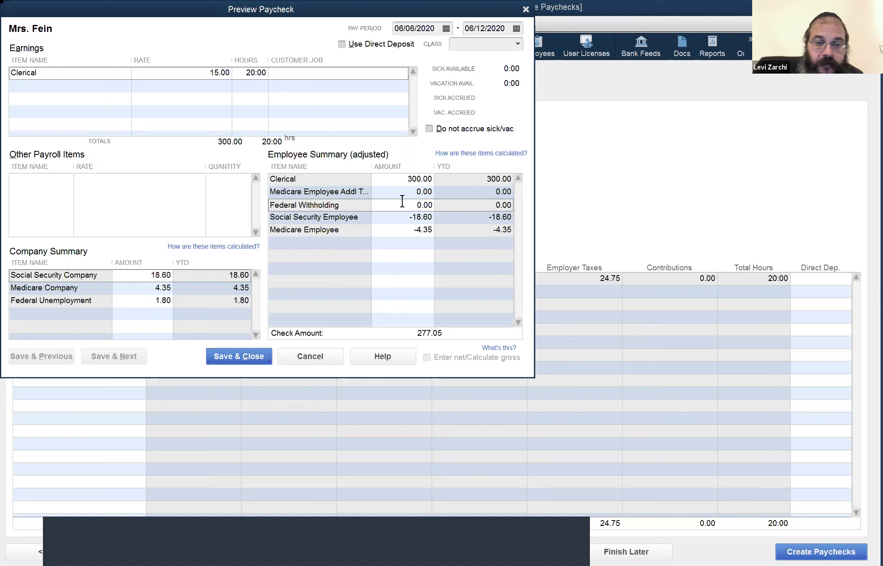
pyautogui.hotkey('shift', 'End')
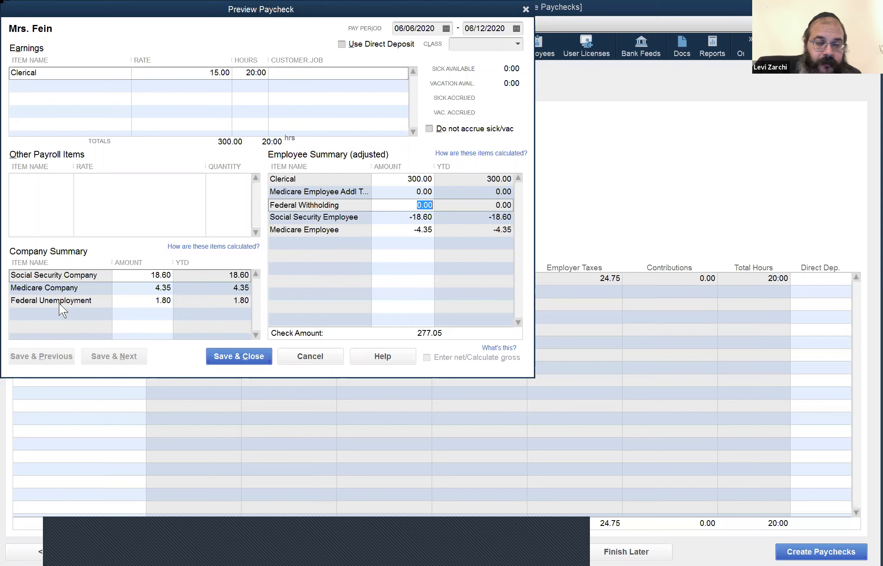
# Step: Save the clerical employee's adjusted paycheck detail, create the paycheck, and close the confirmation without printing
pyautogui.click(33, 301)
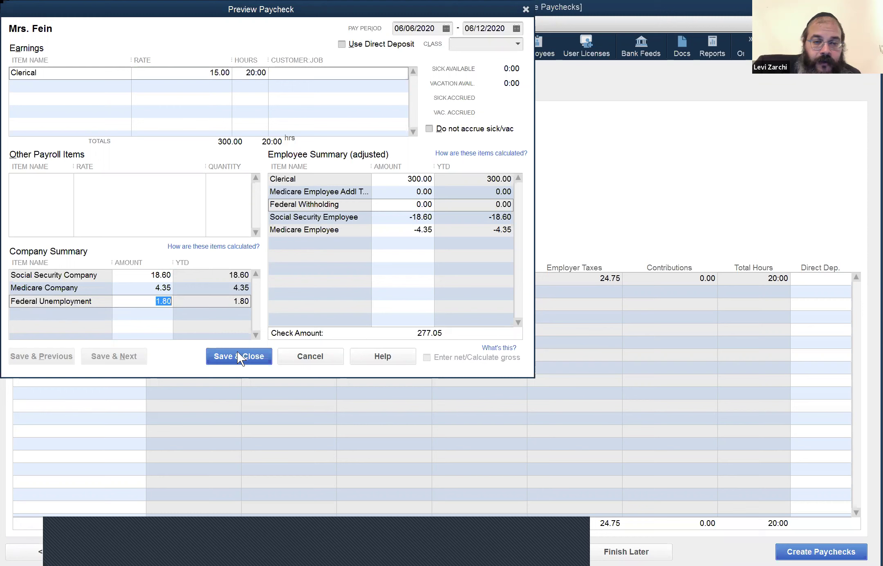
pyautogui.press('Return')
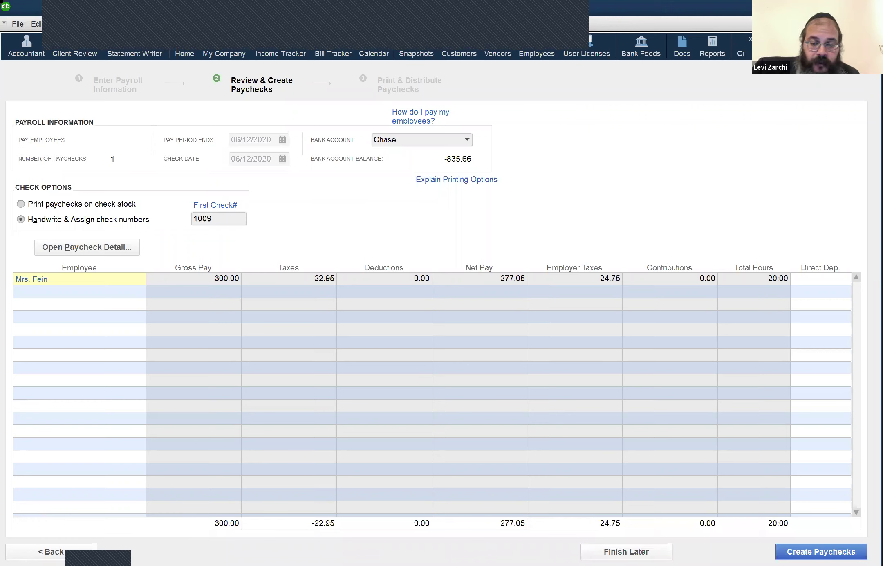
pyautogui.click(821, 551)
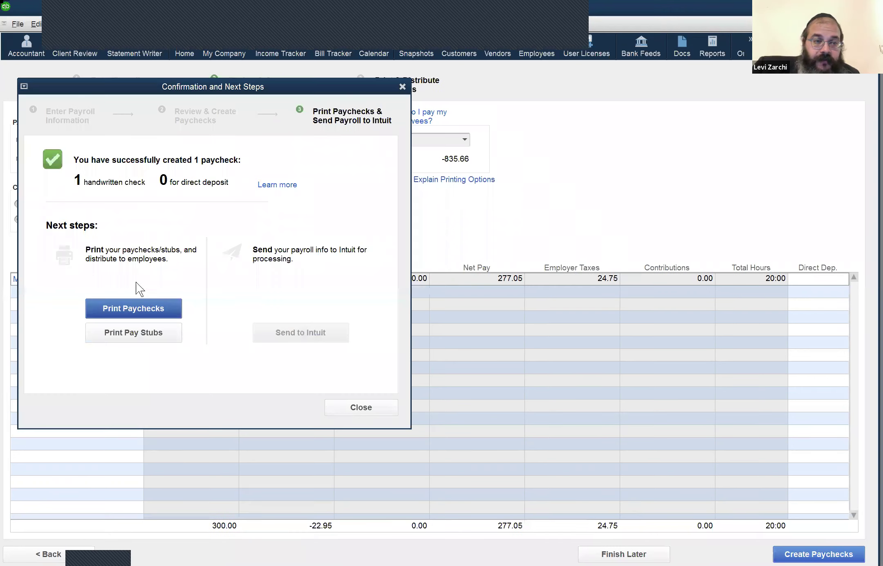
pyautogui.press('Escape')
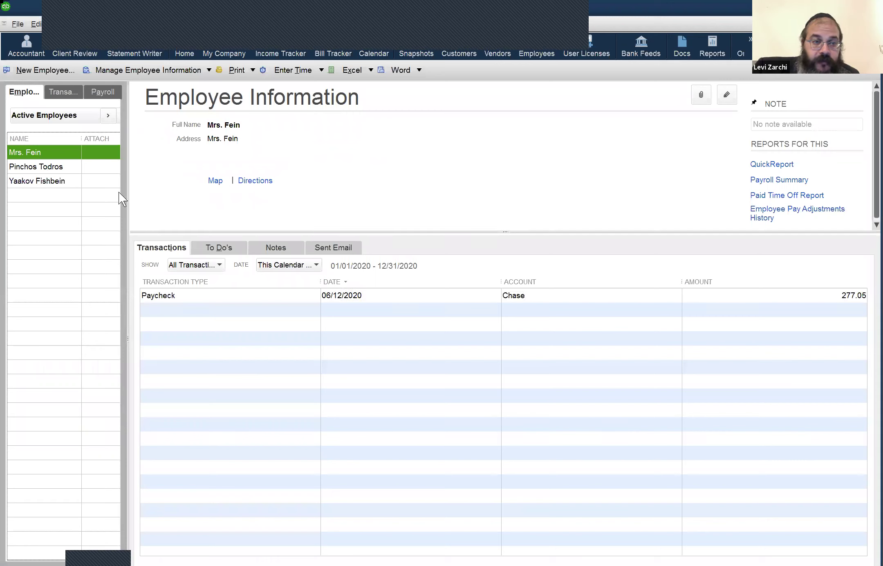
# Step: Review the paycheck transactions of each of the three active employees, comparing their paycheck dates and amounts
pyautogui.press('Down')
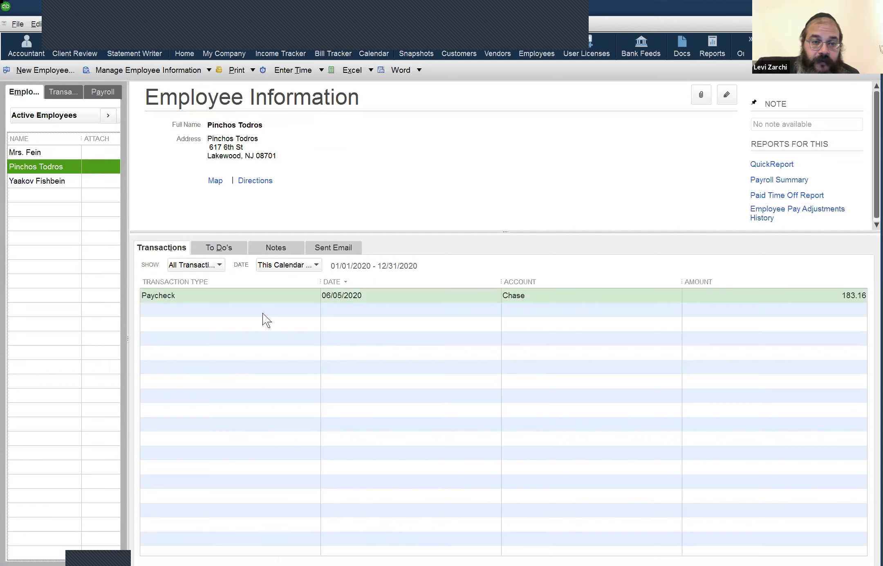
pyautogui.click(283, 295)
pyautogui.click(52, 181)
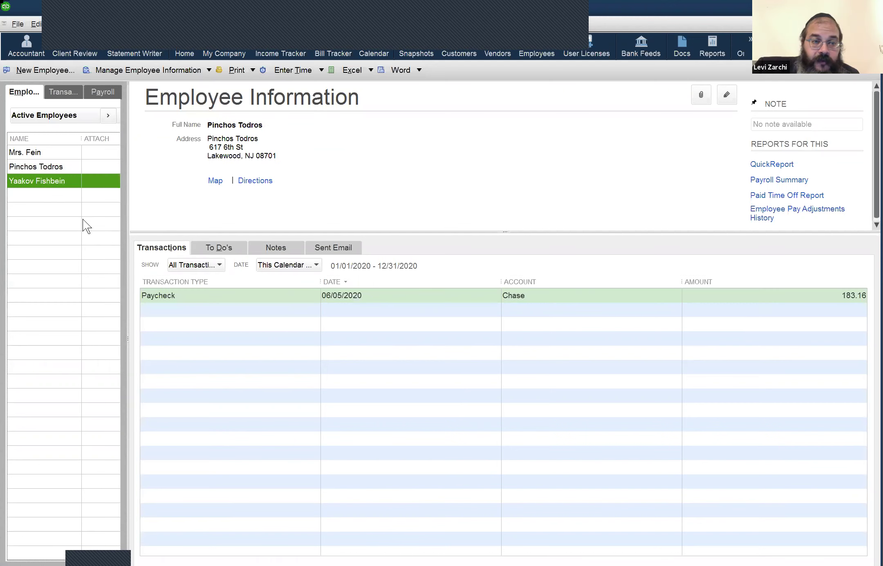
pyautogui.click(262, 299)
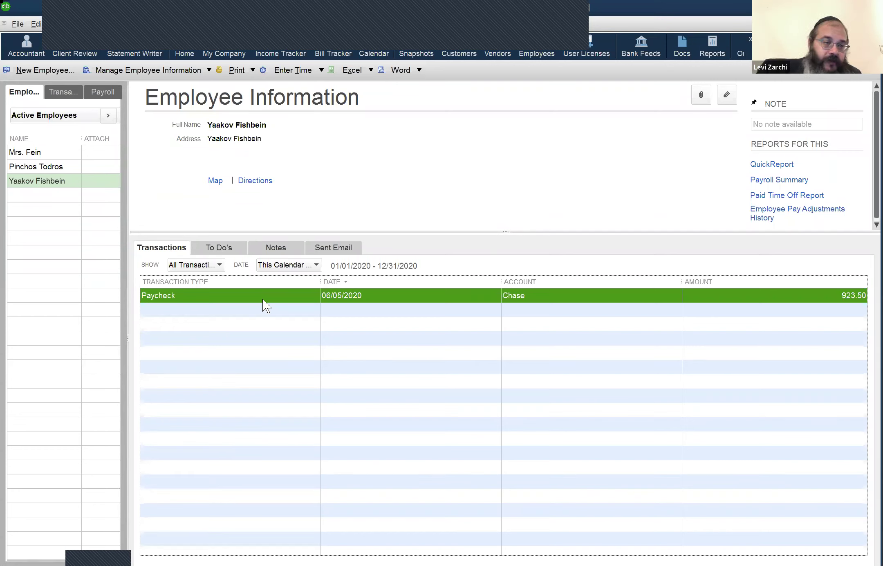
pyautogui.click(62, 166)
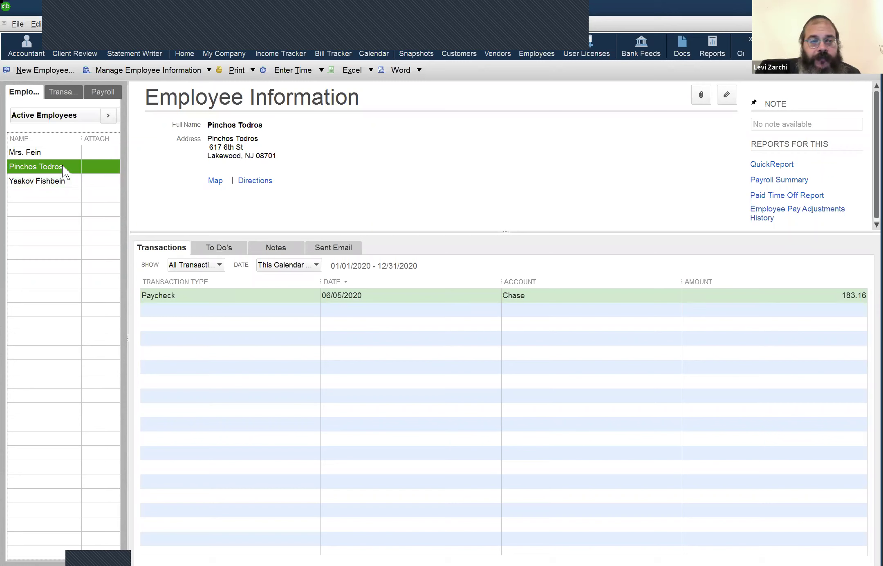
pyautogui.click(54, 149)
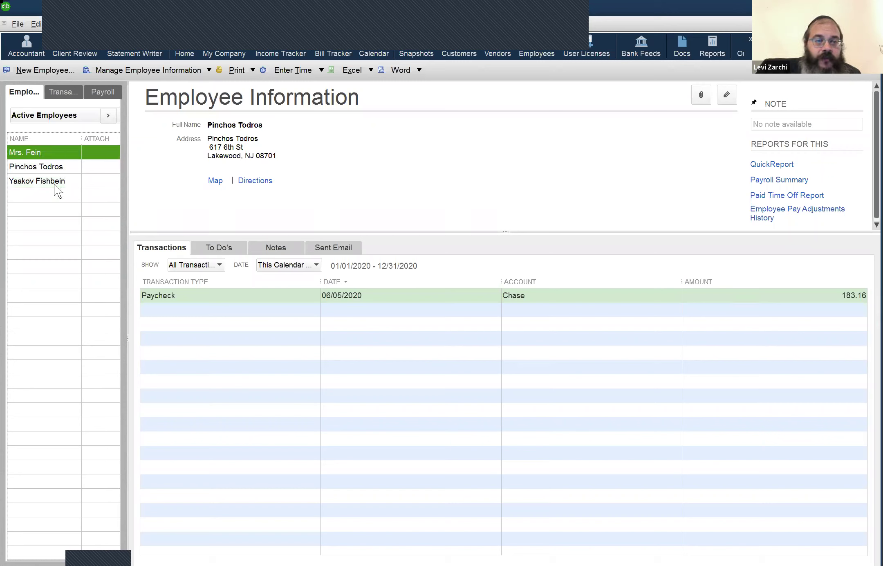
pyautogui.click(61, 183)
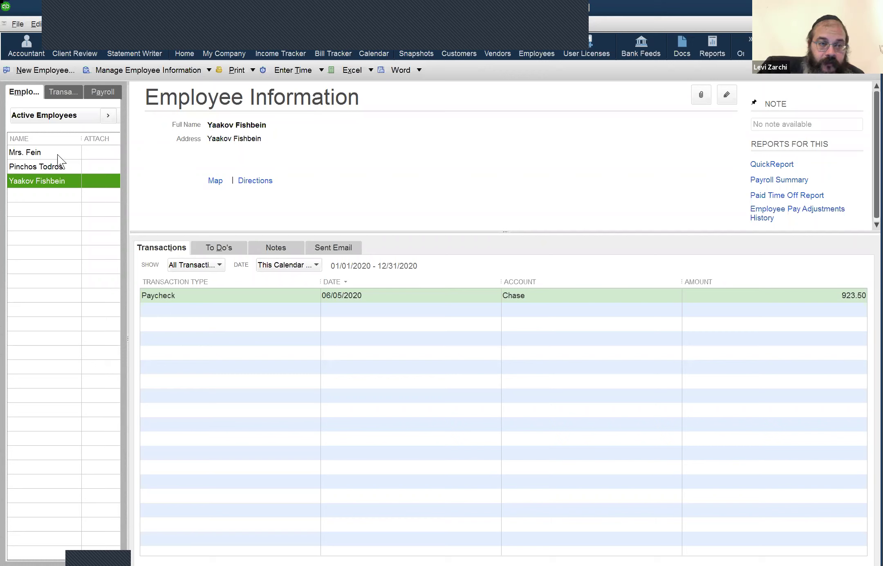
pyautogui.press('Home')
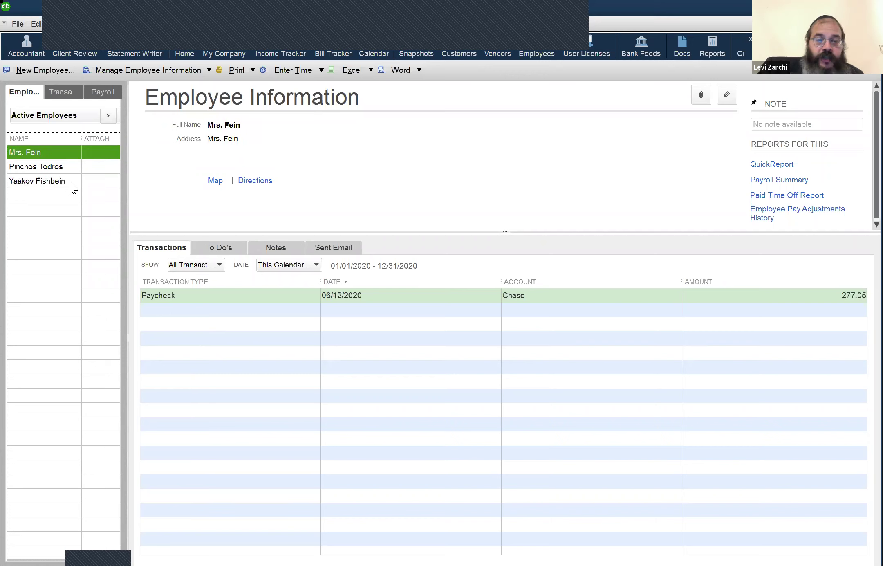
pyautogui.click(69, 181)
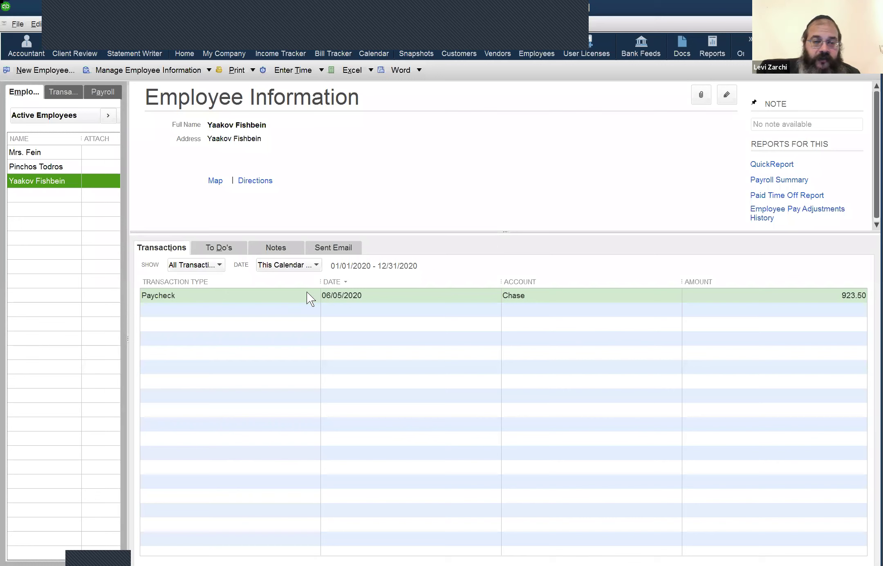
pyautogui.press('Tab')
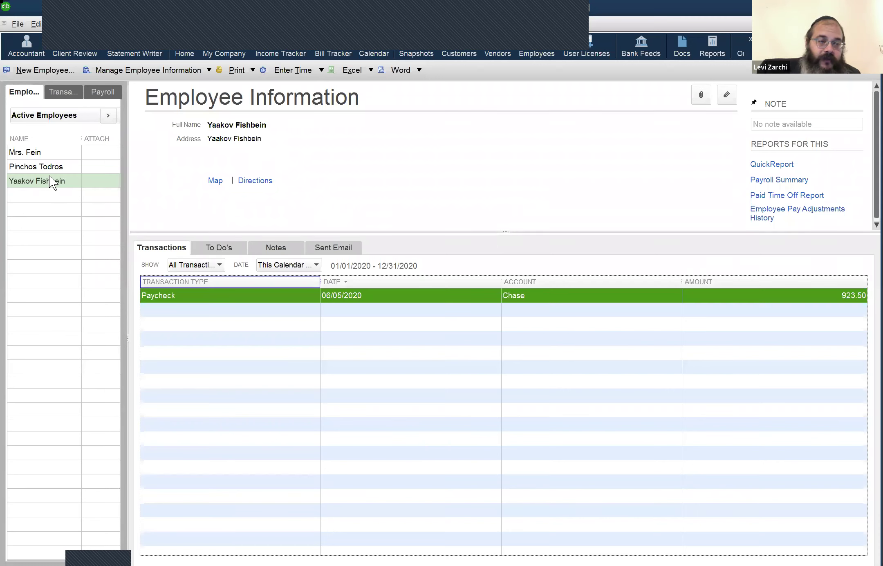
pyautogui.click(56, 153)
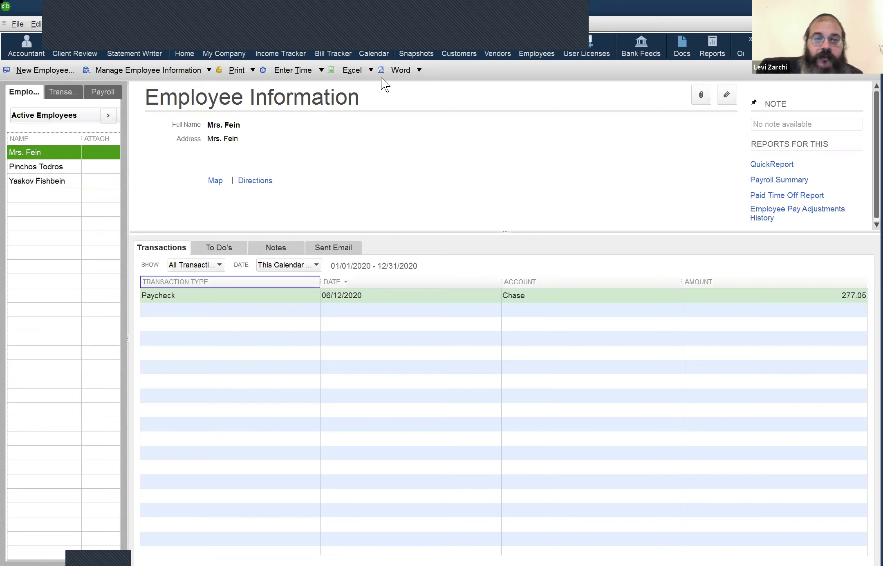
# Step: Open the clerical employee's payroll info for editing and start adding a new payroll schedule
pyautogui.click(303, 29)
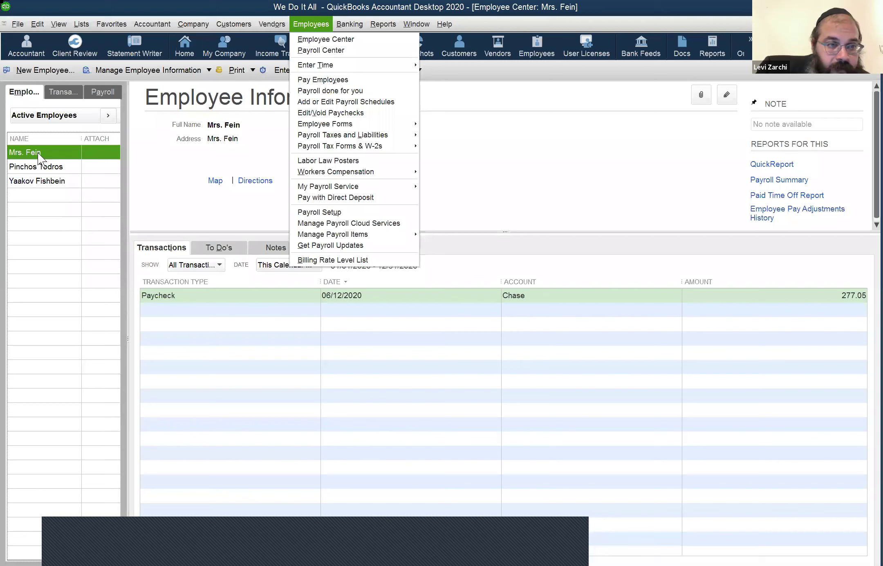
pyautogui.click(66, 149)
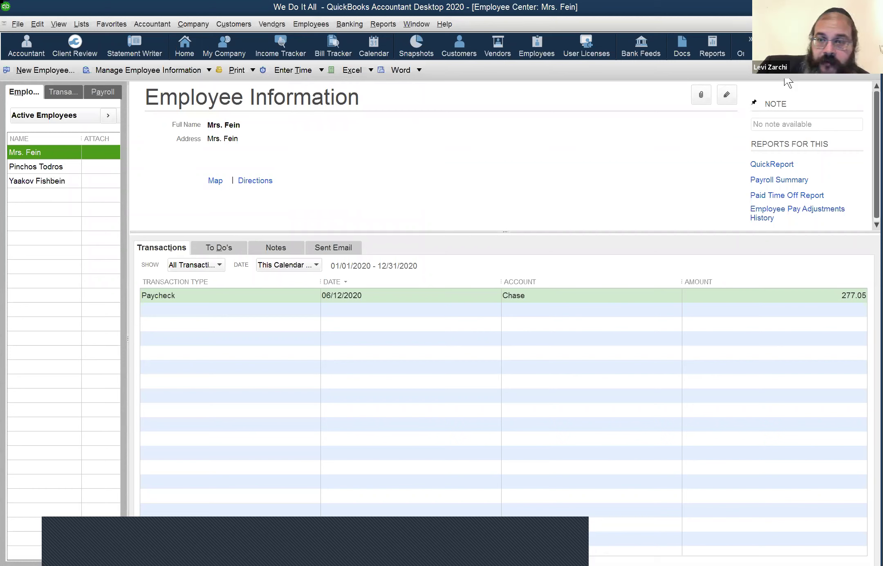
pyautogui.click(727, 95)
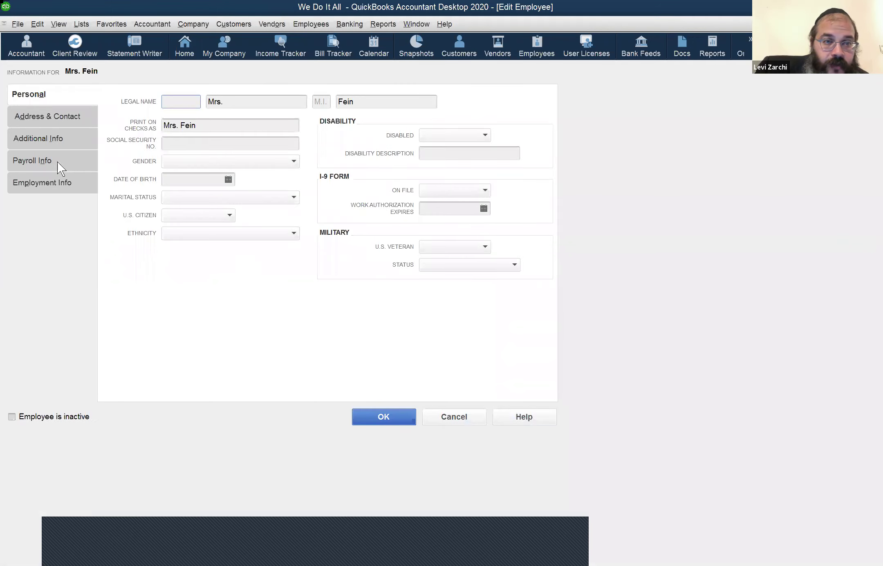
pyautogui.click(58, 161)
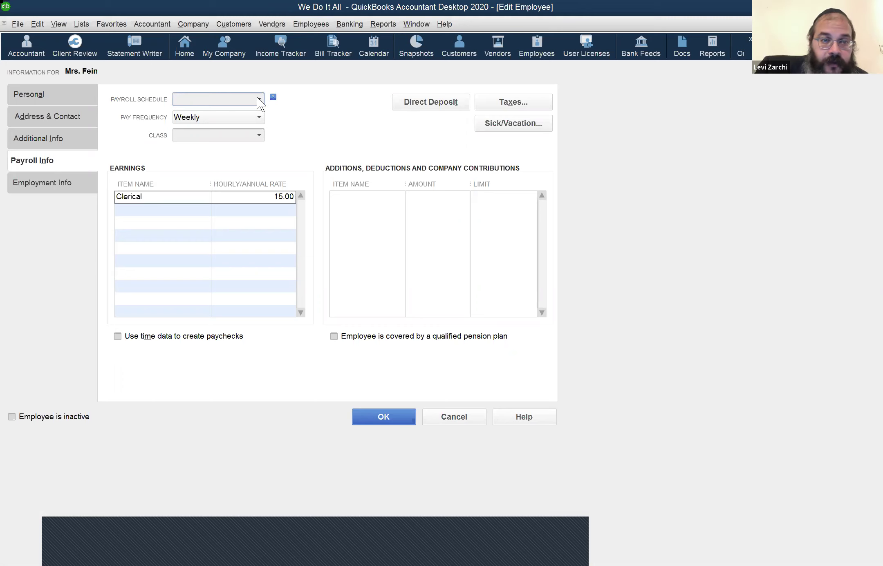
pyautogui.click(246, 107)
pyautogui.click(241, 113)
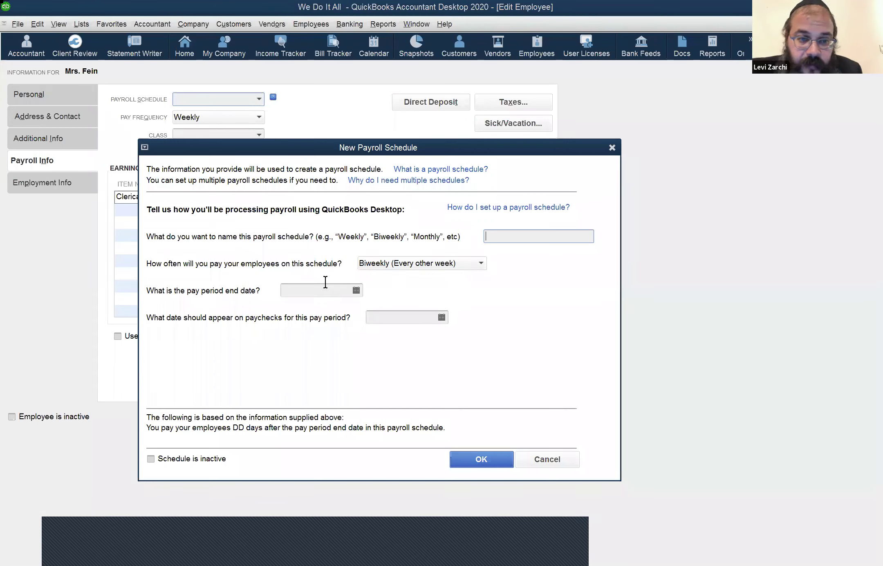
# Step: Set the new payroll schedule's frequency to Weekly, with both pay period end date and paycheck date 06/19/2020
pyautogui.click(459, 263)
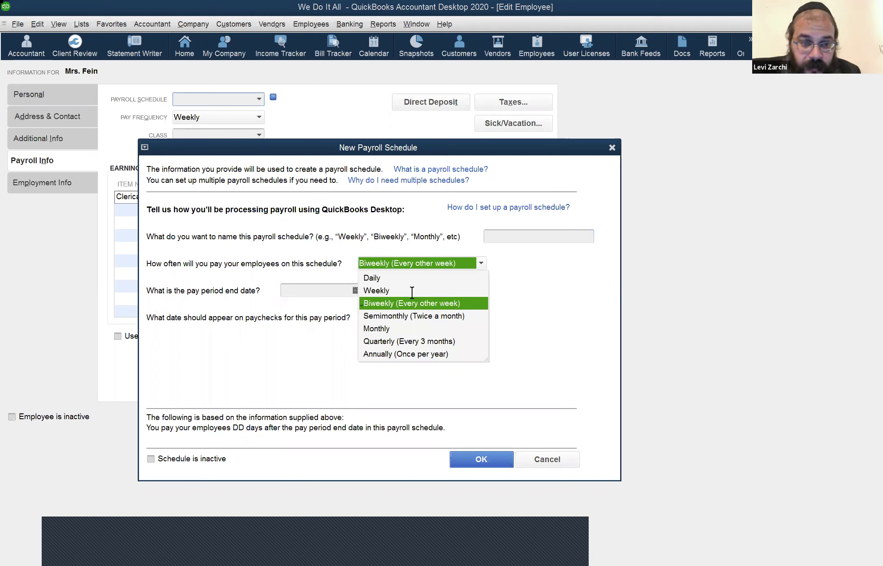
pyautogui.press('Up')
pyautogui.press('Return')
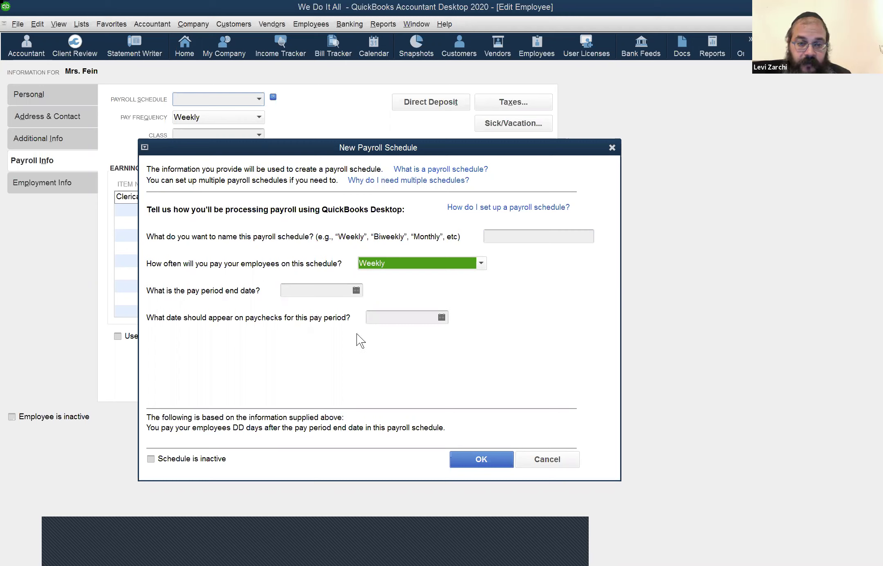
pyautogui.click(354, 291)
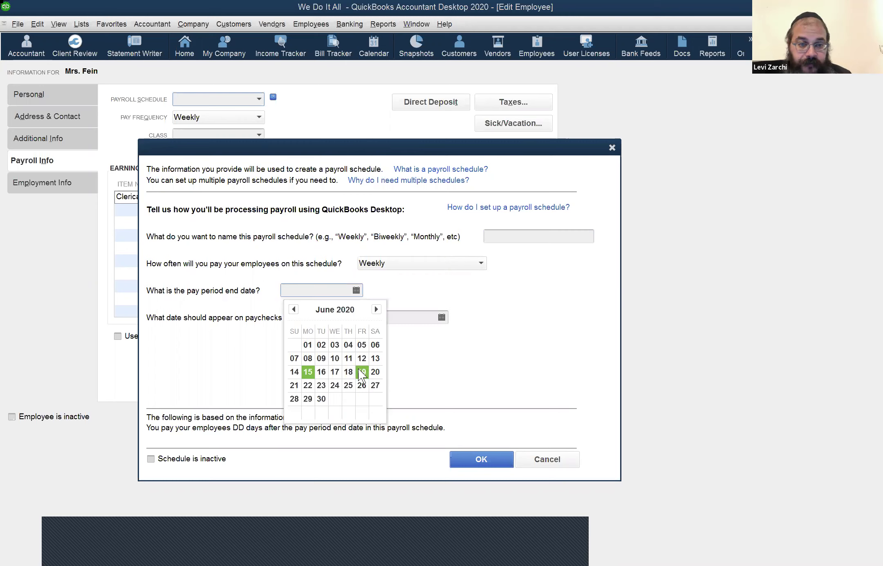
pyautogui.click(291, 343)
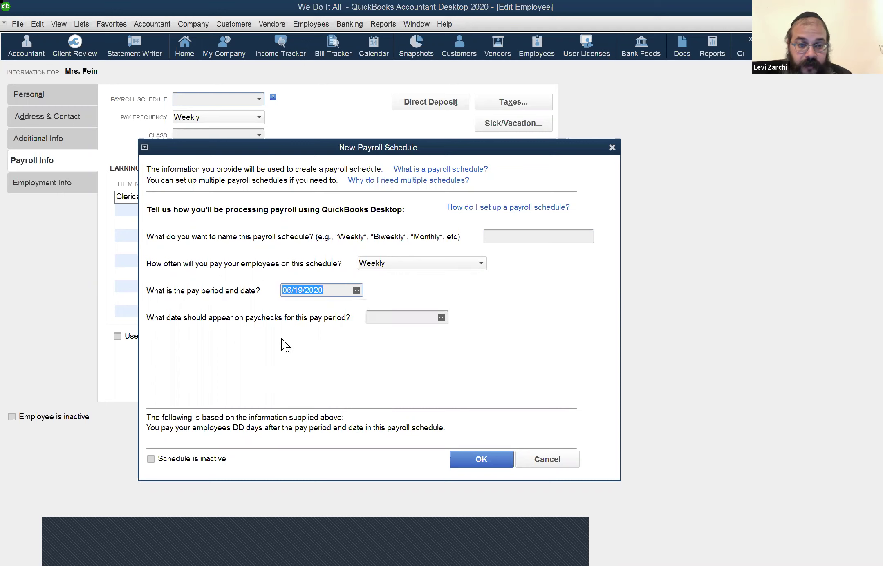
pyautogui.click(441, 318)
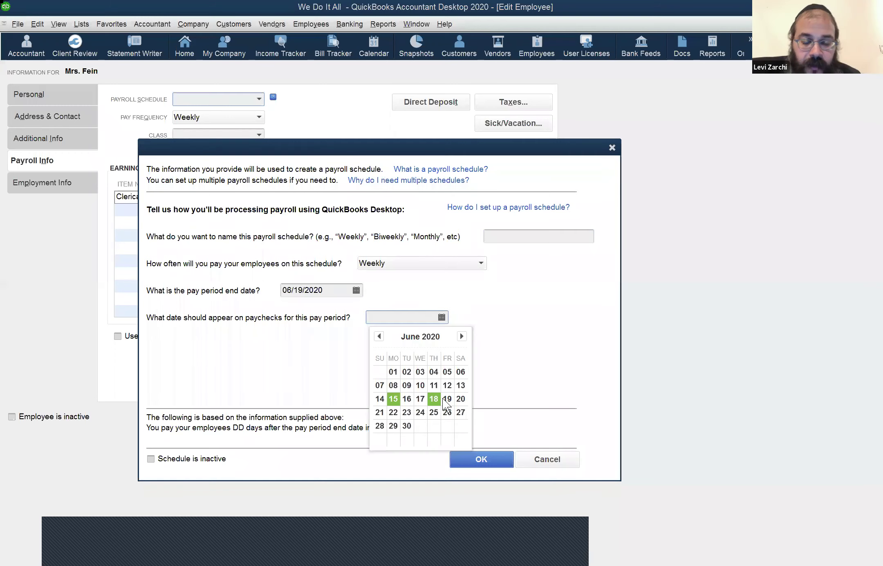
pyautogui.click(432, 382)
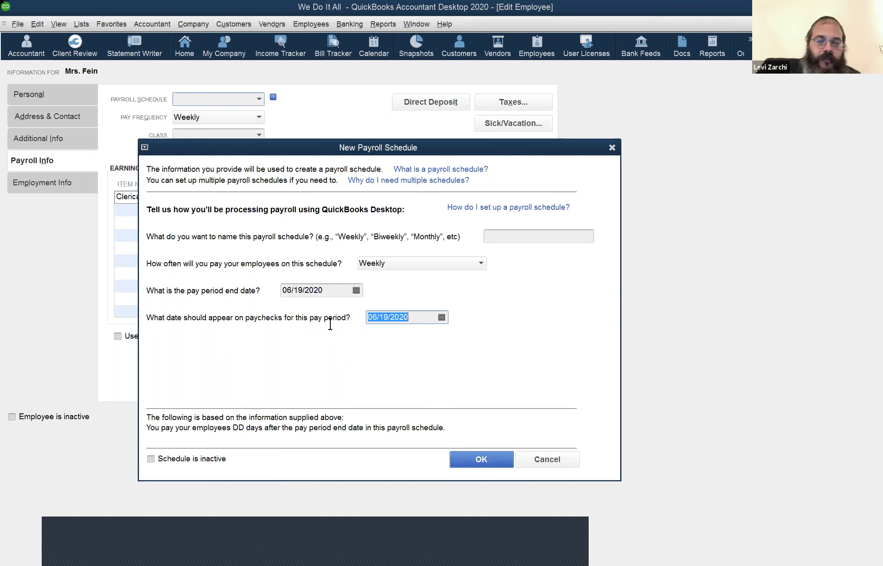
pyautogui.click(321, 291)
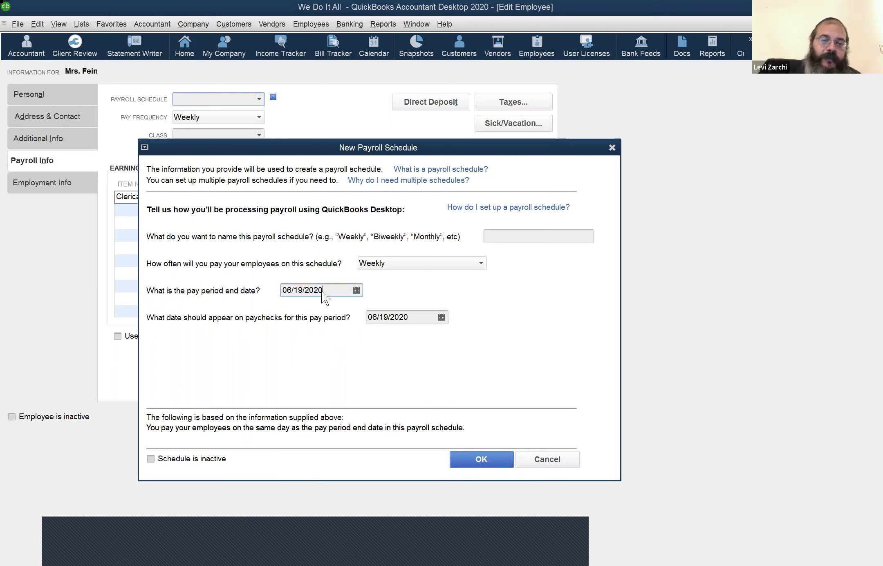
pyautogui.click(357, 289)
pyautogui.click(341, 282)
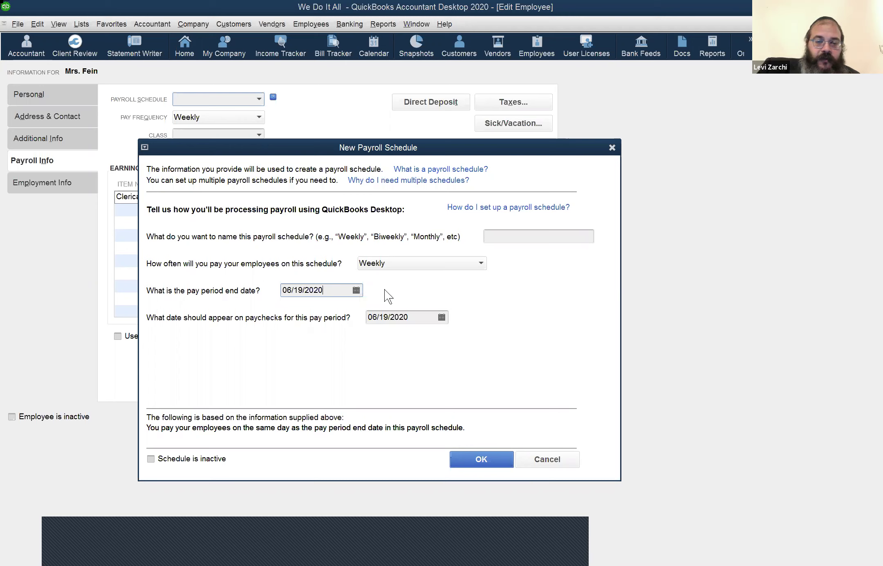
pyautogui.hotkey('alt', 'Down')
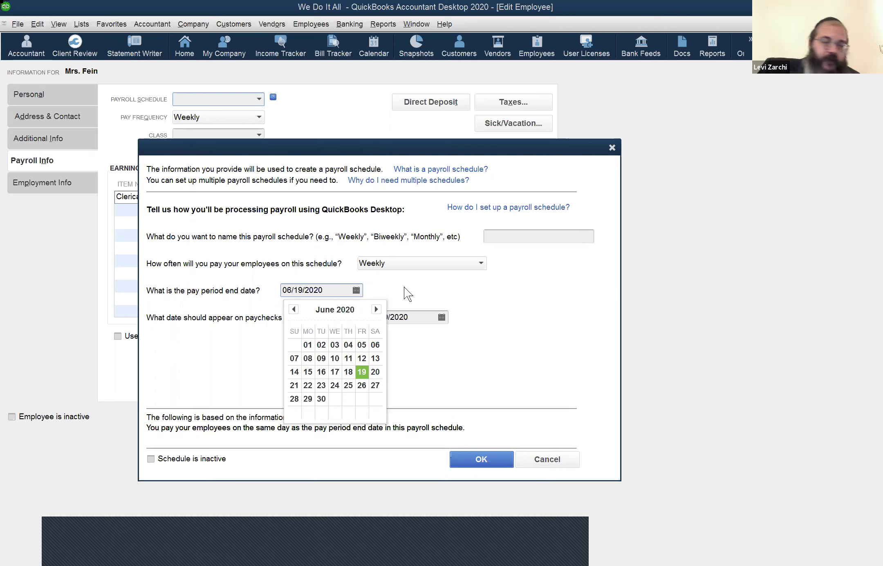
pyautogui.click(404, 286)
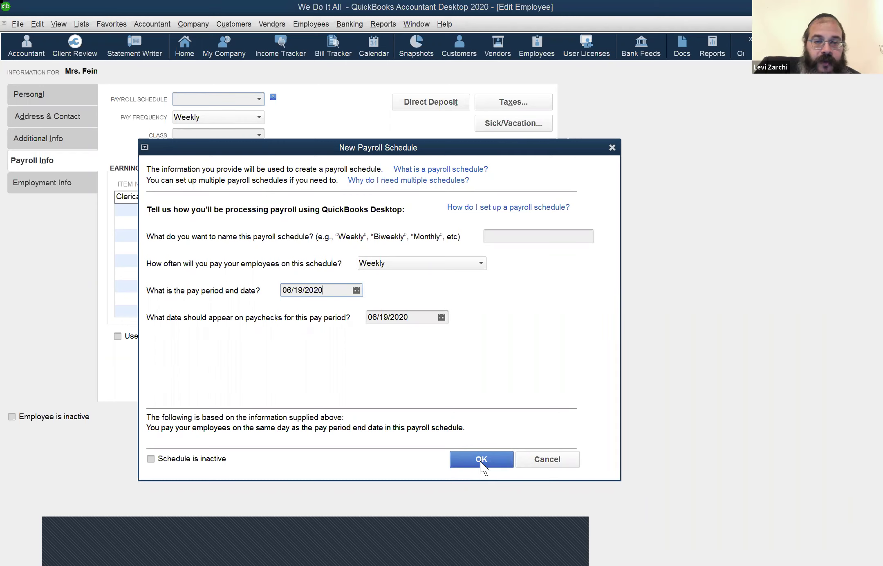
# Step: Name the payroll schedule Weekly, save it, and assign it to all employees with a Weekly pay frequency
pyautogui.press('Return')
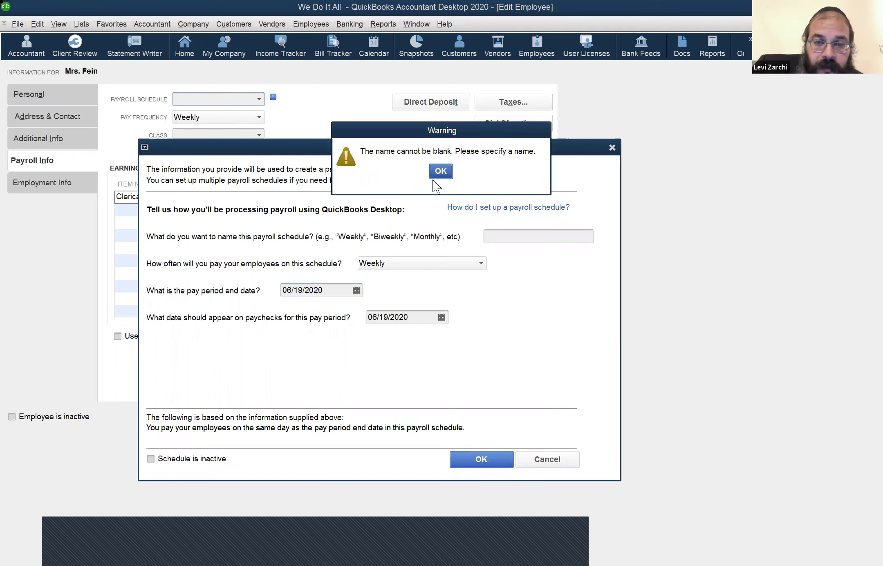
pyautogui.press('Return')
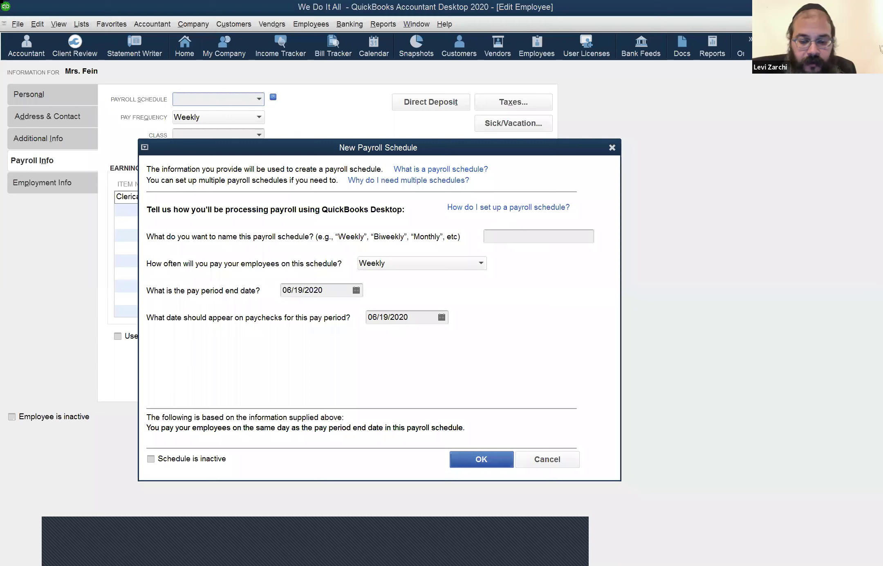
pyautogui.write('Weekly')
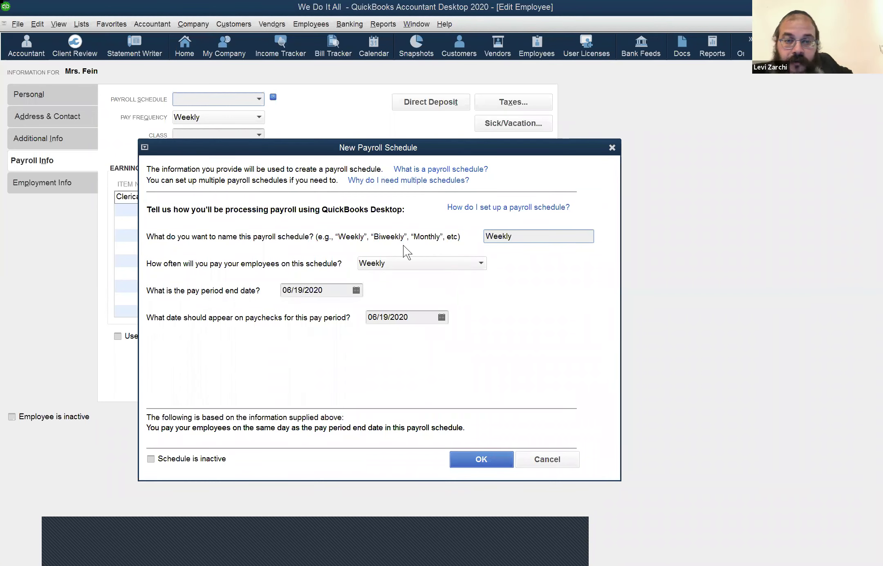
pyautogui.press('Return')
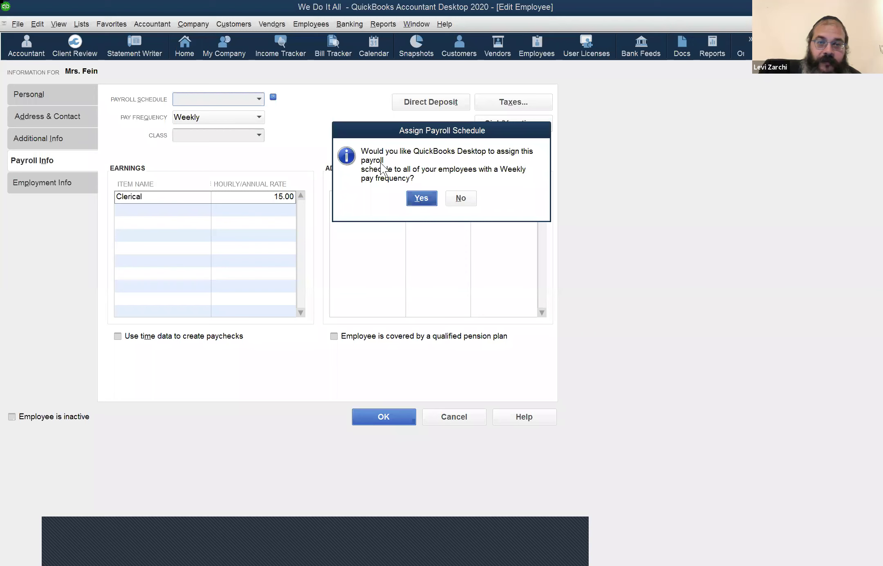
pyautogui.click(415, 197)
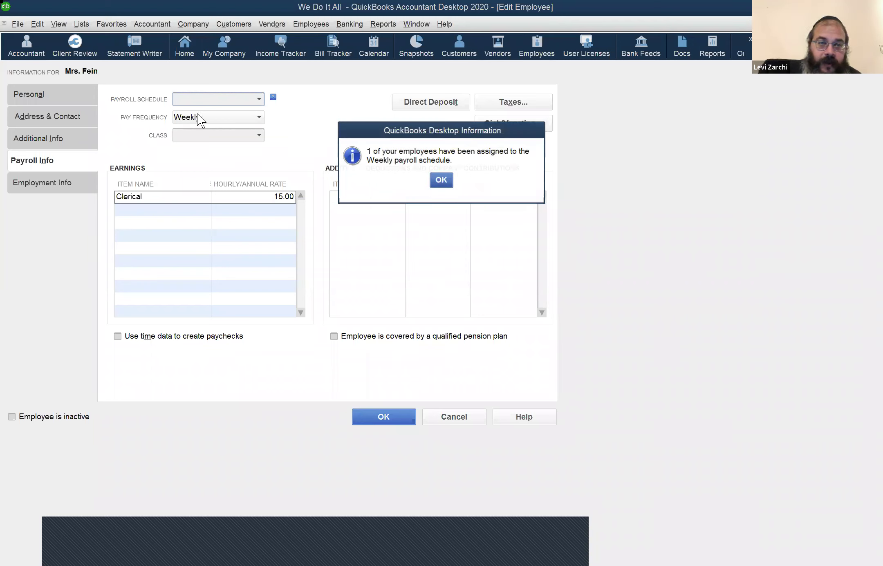
pyautogui.press('Return')
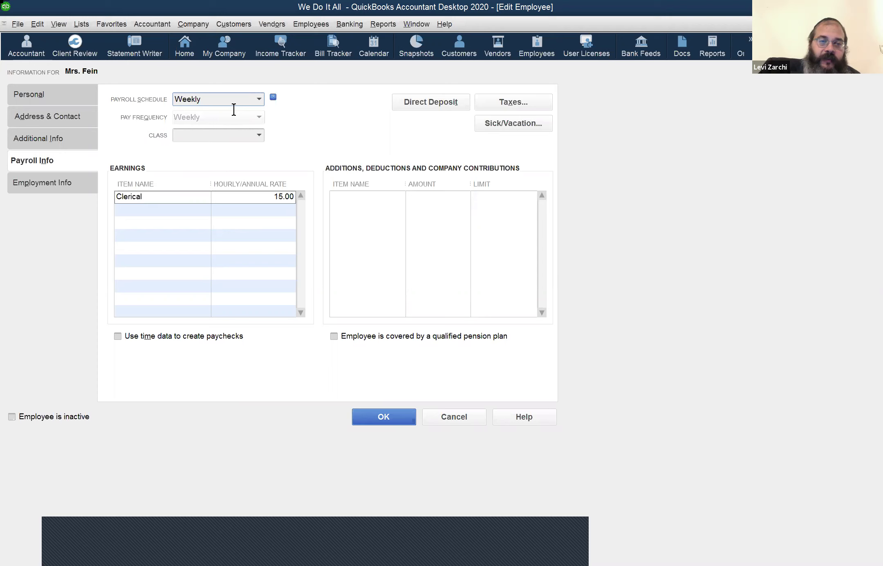
# Step: Check the available payroll schedules for the clerical employee, keep Weekly assigned, and save the employee record
pyautogui.click(259, 99)
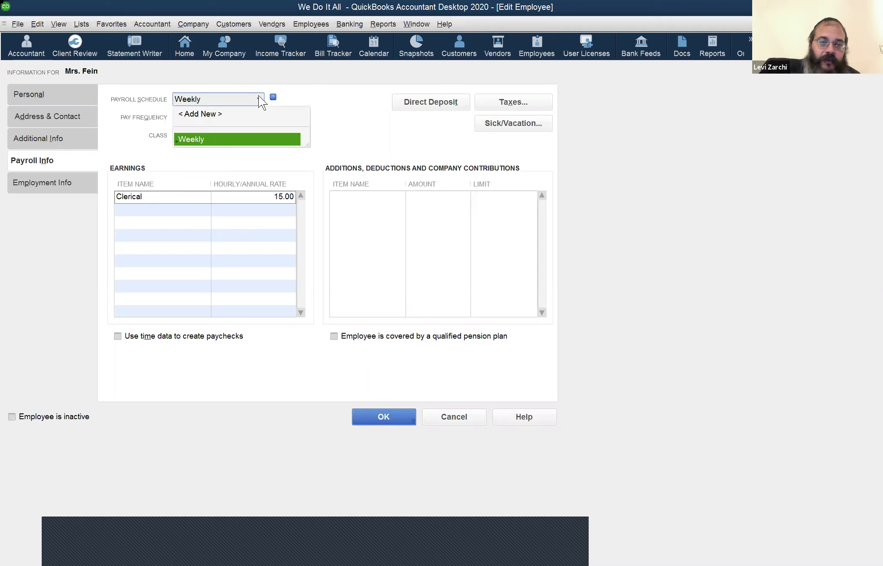
pyautogui.click(224, 120)
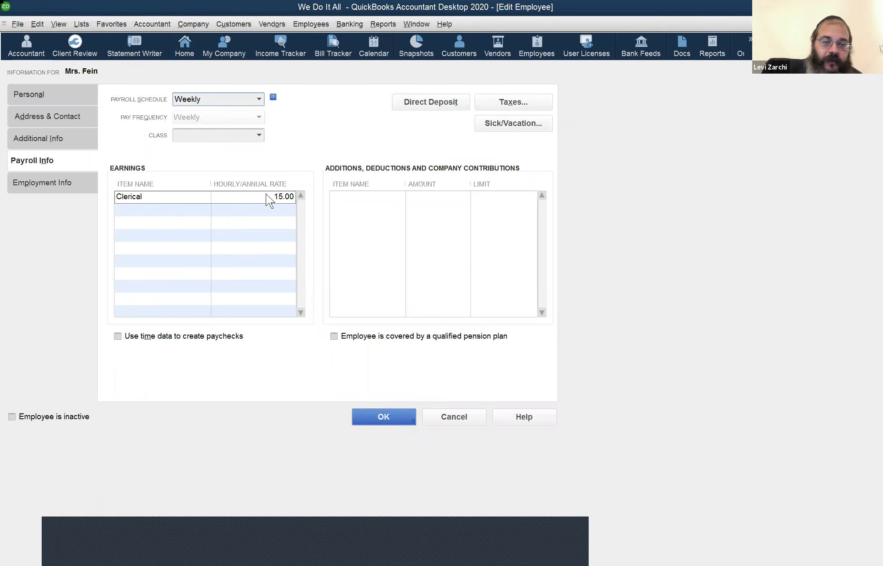
pyautogui.click(397, 419)
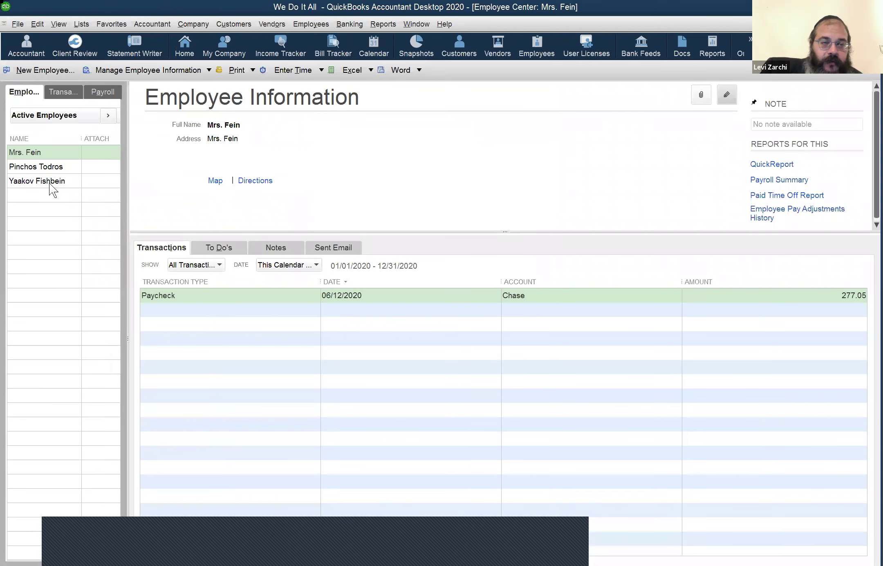
# Step: Open the salaried employee's payroll info for editing and start adding a new payroll schedule
pyautogui.click(49, 183)
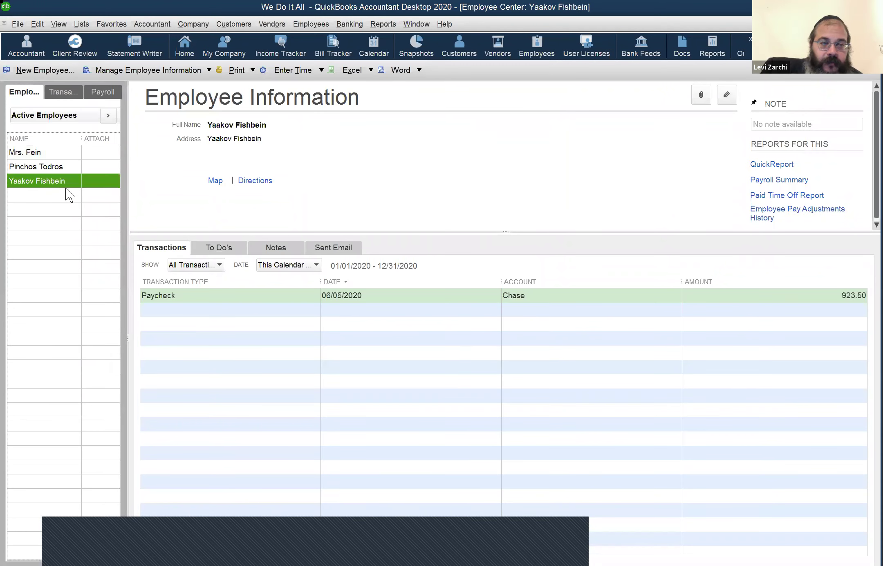
pyautogui.click(726, 95)
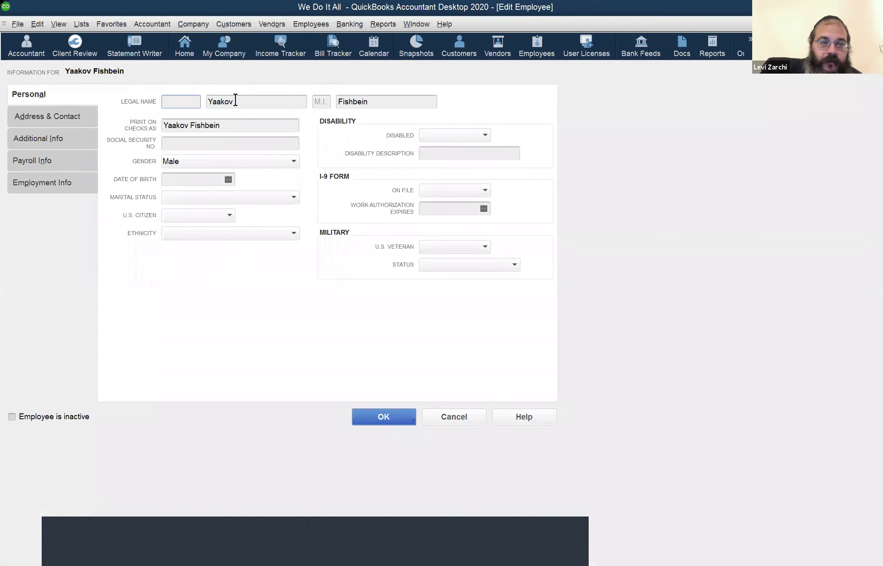
pyautogui.hotkey('alt', 'n')
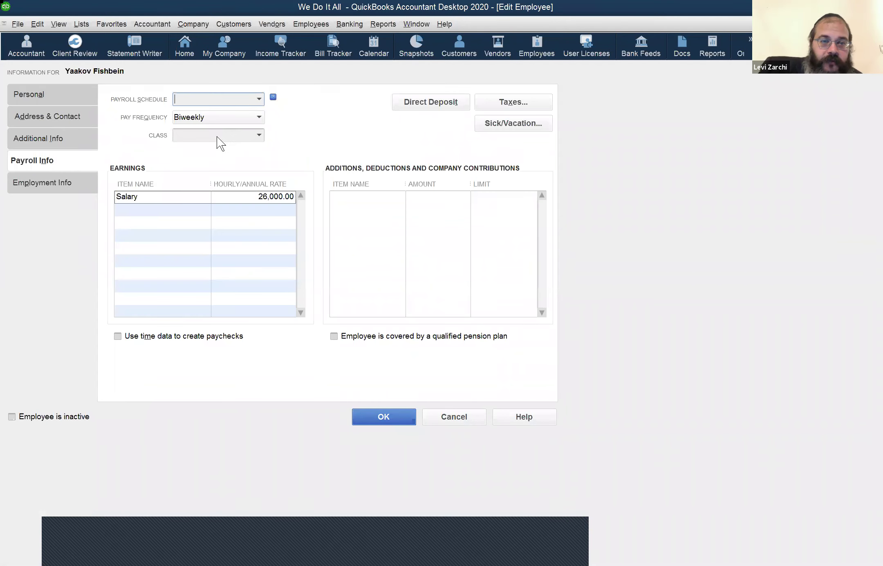
pyautogui.click(225, 99)
pyautogui.click(200, 114)
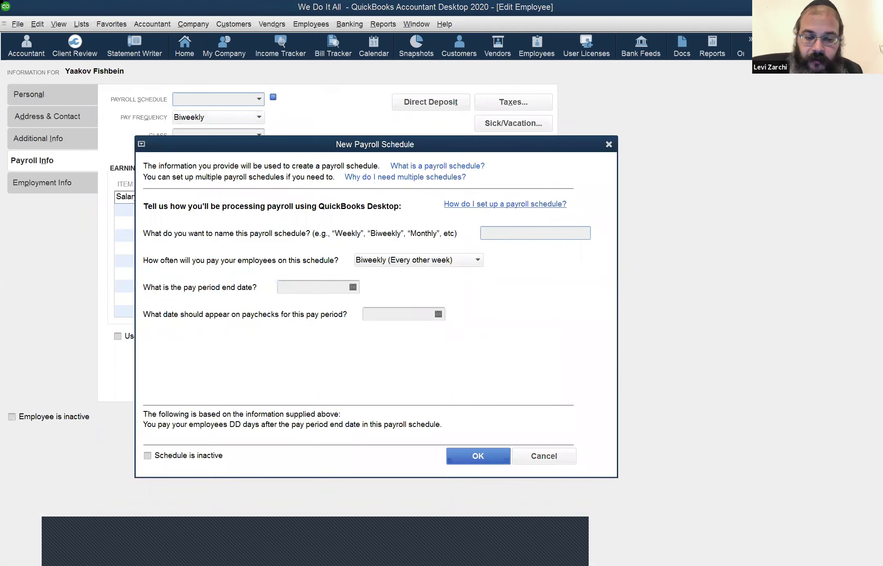
# Step: Name the new payroll schedule Bi-weekly
pyautogui.write('B-wseekly')
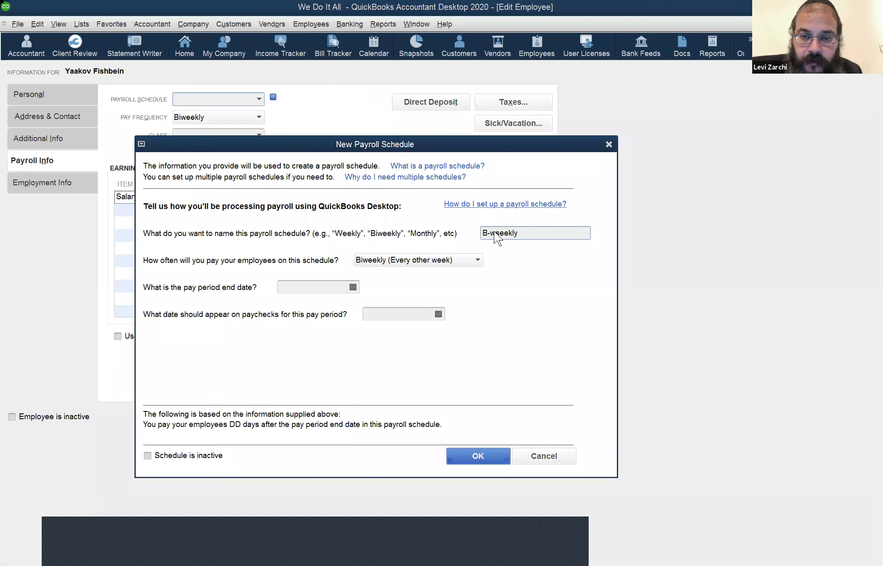
pyautogui.hotkey('shift', 'Left')
pyautogui.press('BackSpace')
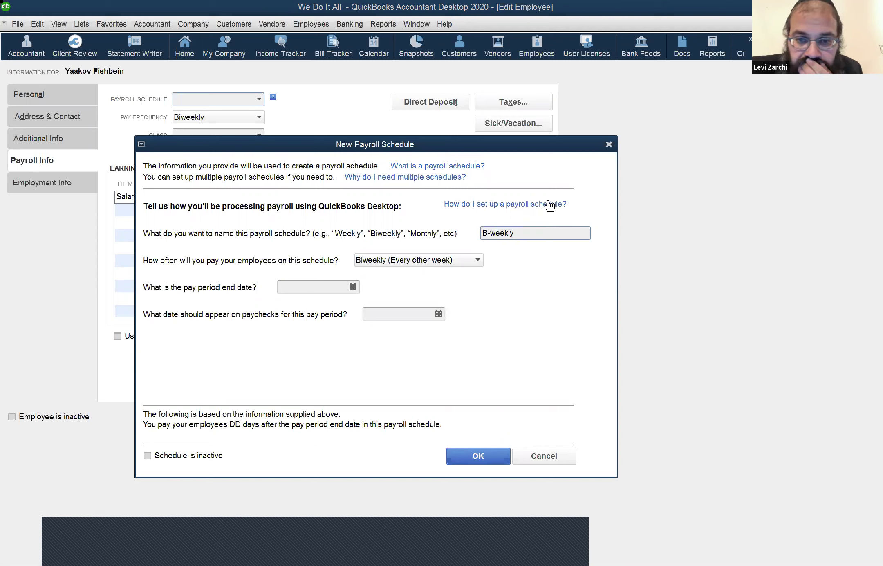
pyautogui.click(487, 233)
pyautogui.write('i')
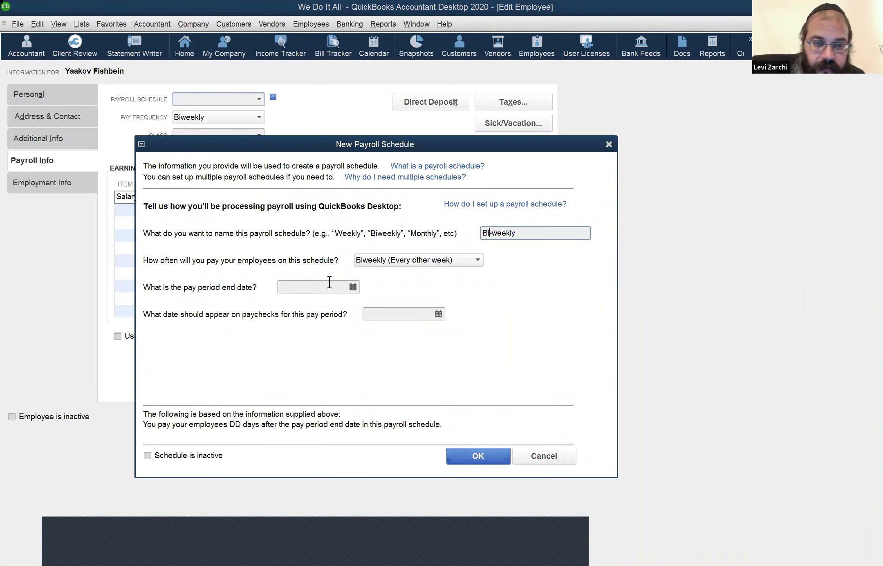
# Step: Set the schedule's pay period end date and paycheck date both to 06/19/2020, keeping the Biweekly (Every other week) frequency
pyautogui.click(352, 288)
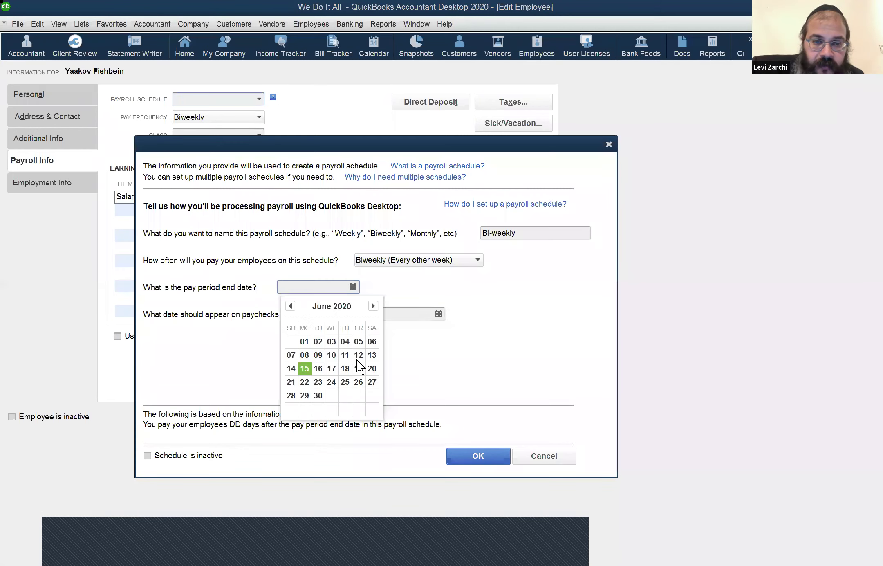
pyautogui.click(385, 334)
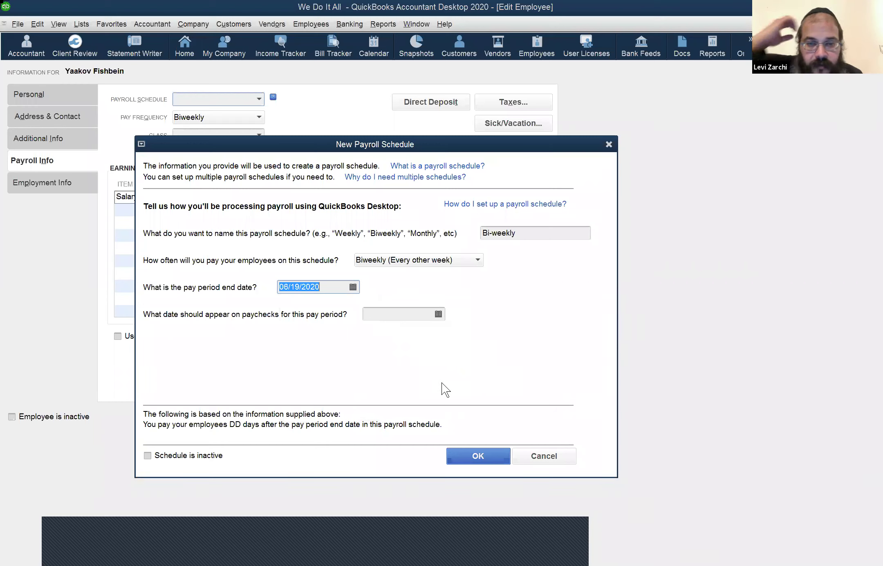
pyautogui.press('Tab')
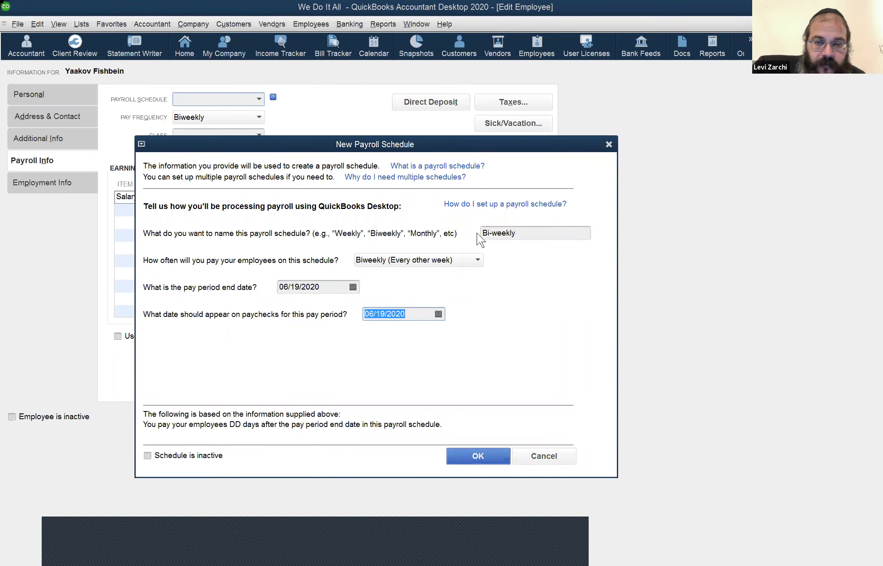
pyautogui.click(526, 236)
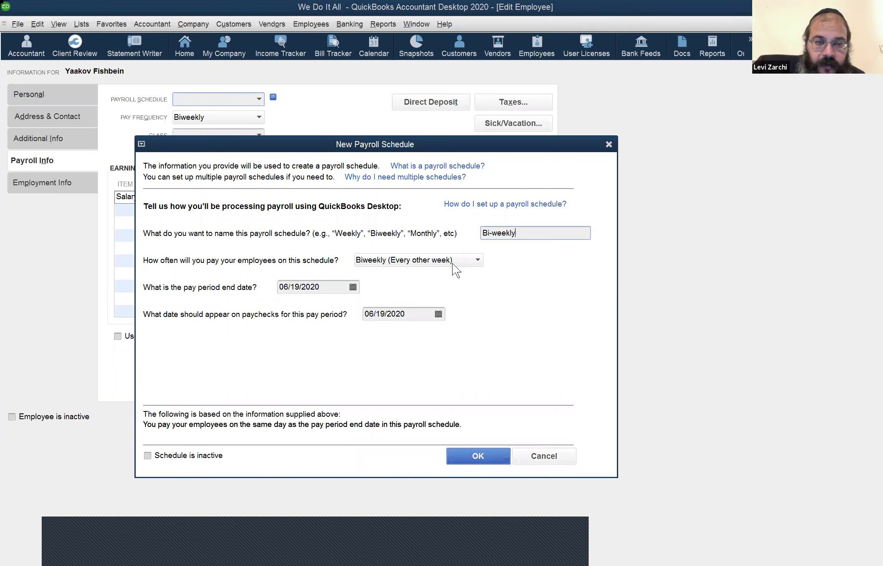
pyautogui.click(475, 261)
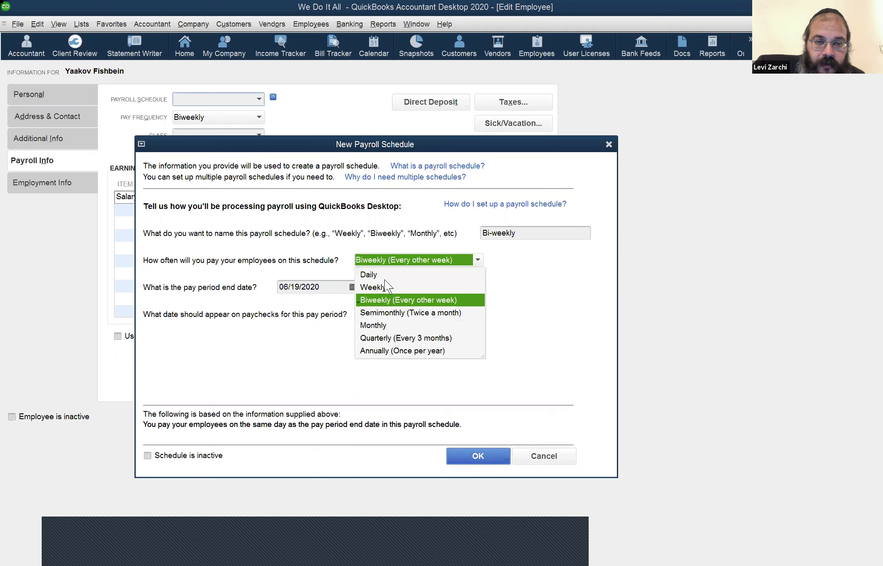
pyautogui.click(350, 284)
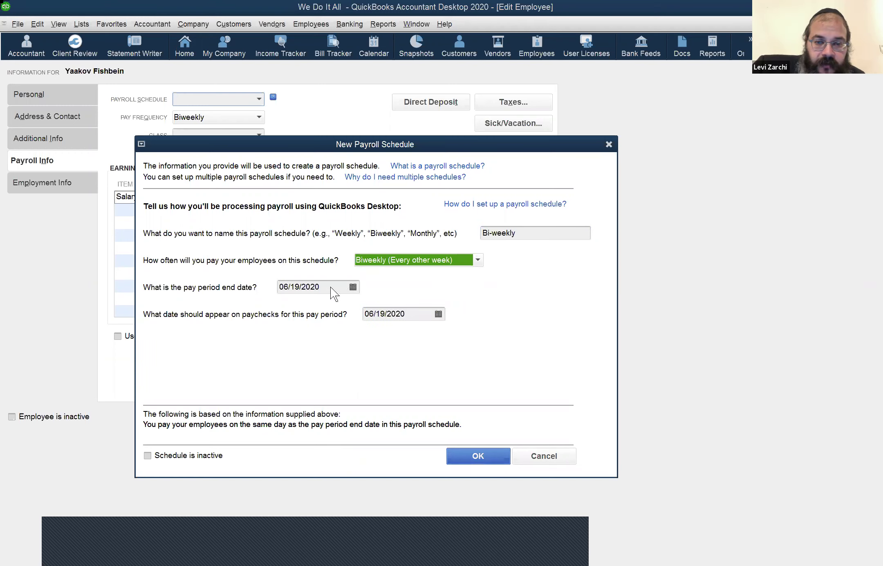
# Step: Save the Bi-weekly schedule, assign it to all employees with a Biweekly pay frequency, and save the salaried employee's record
pyautogui.click(466, 455)
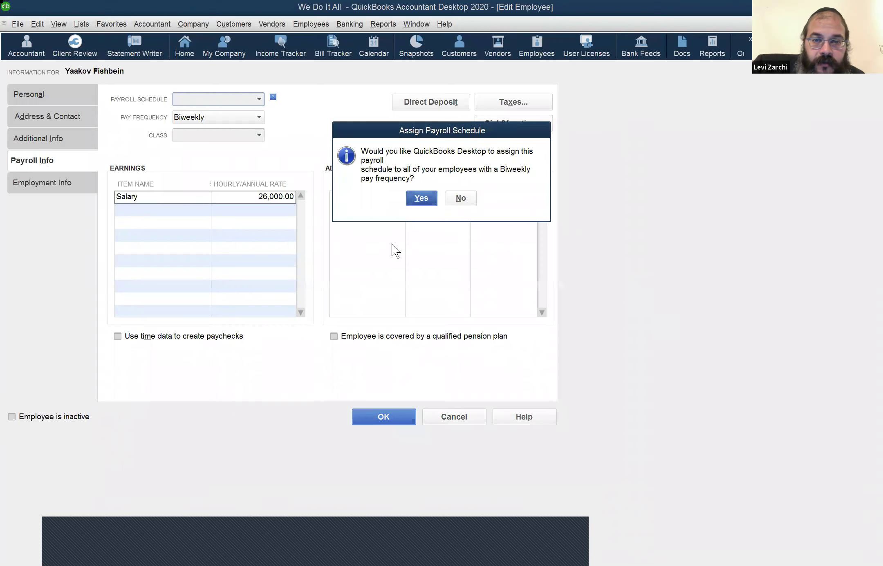
pyautogui.click(433, 188)
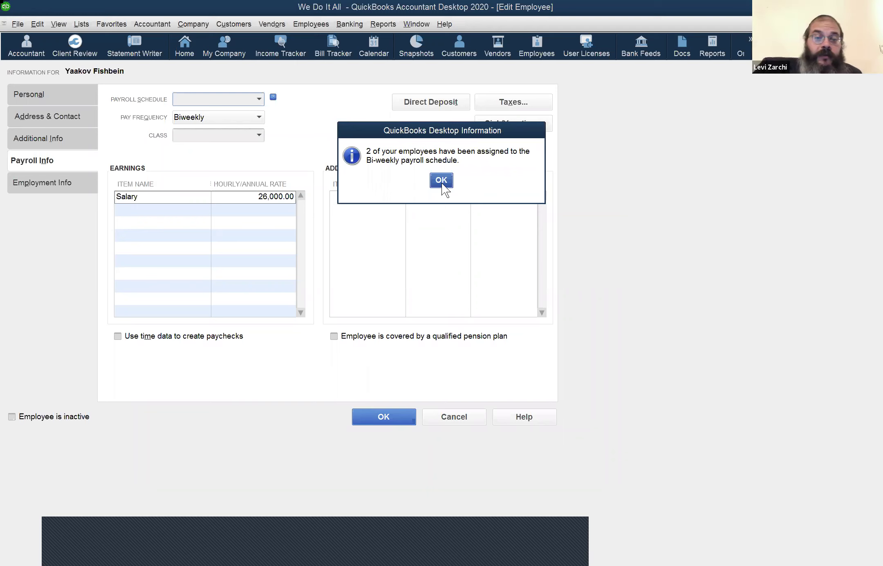
pyautogui.click(441, 180)
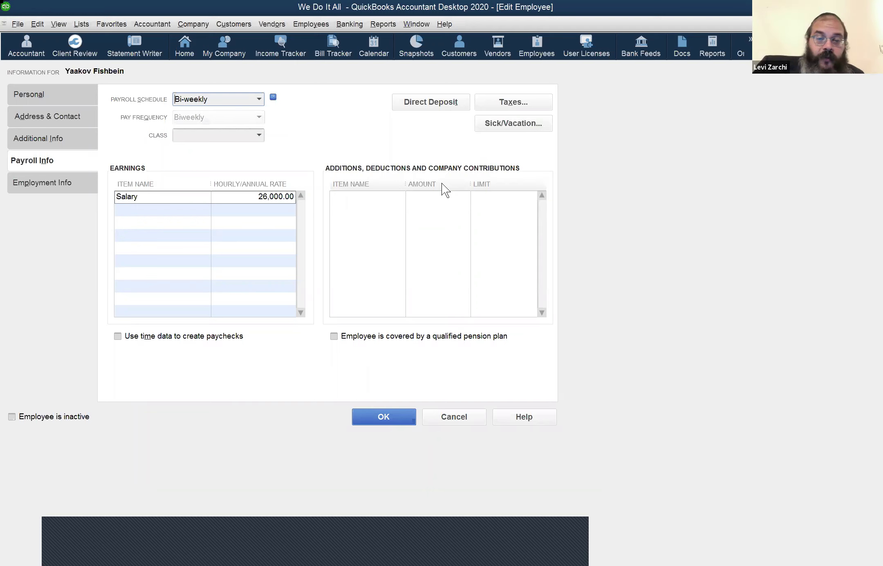
pyautogui.click(361, 407)
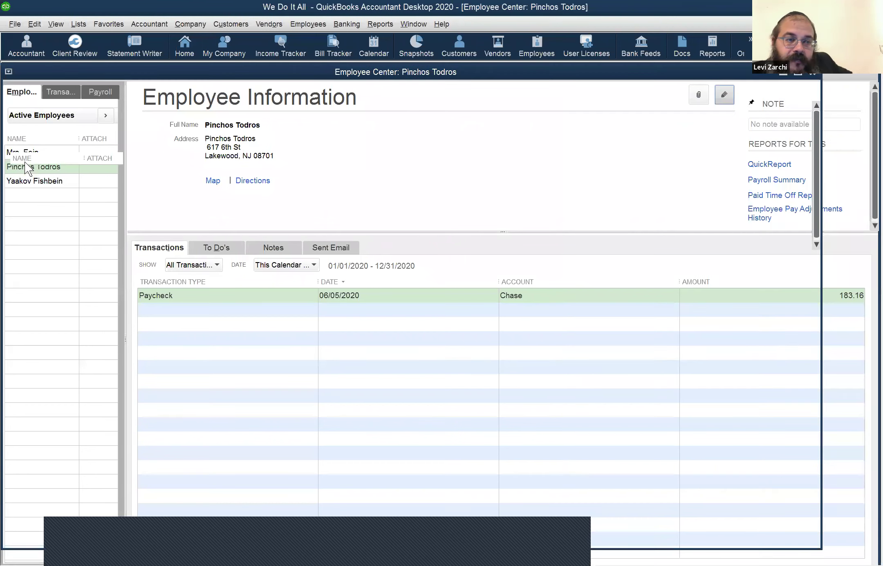
# Step: Examine the payroll schedule choices in the payroll info of the hourly employee with the PRH earnings item, then close the record
pyautogui.doubleClick(25, 163)
pyautogui.click(259, 99)
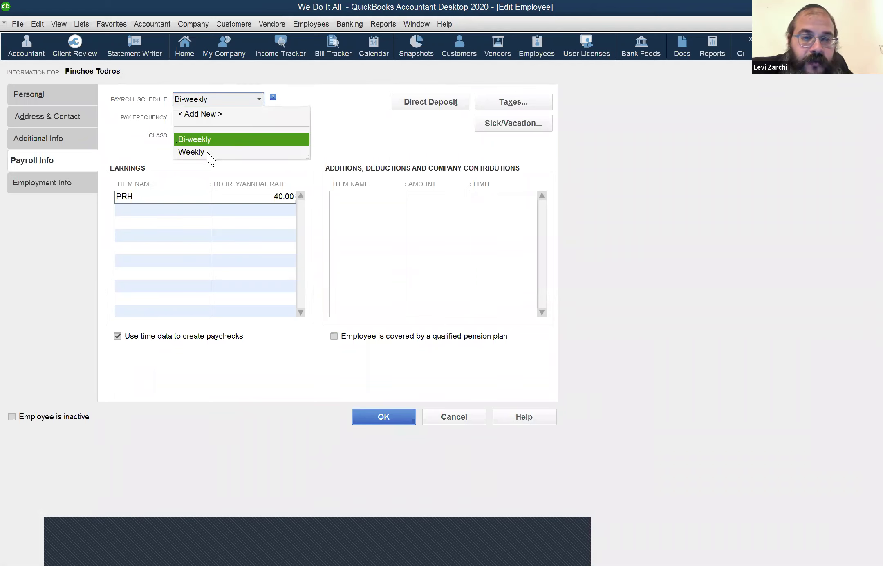
pyautogui.click(145, 153)
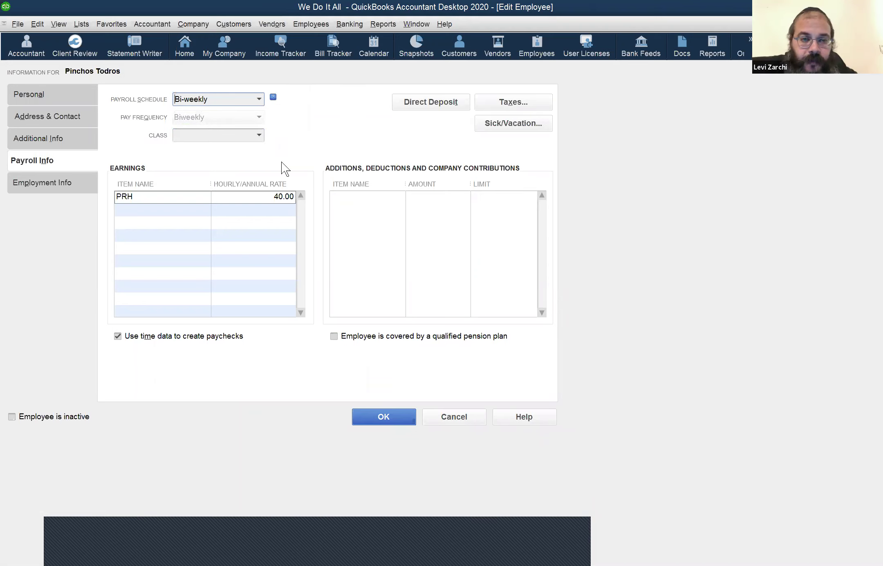
pyautogui.click(259, 100)
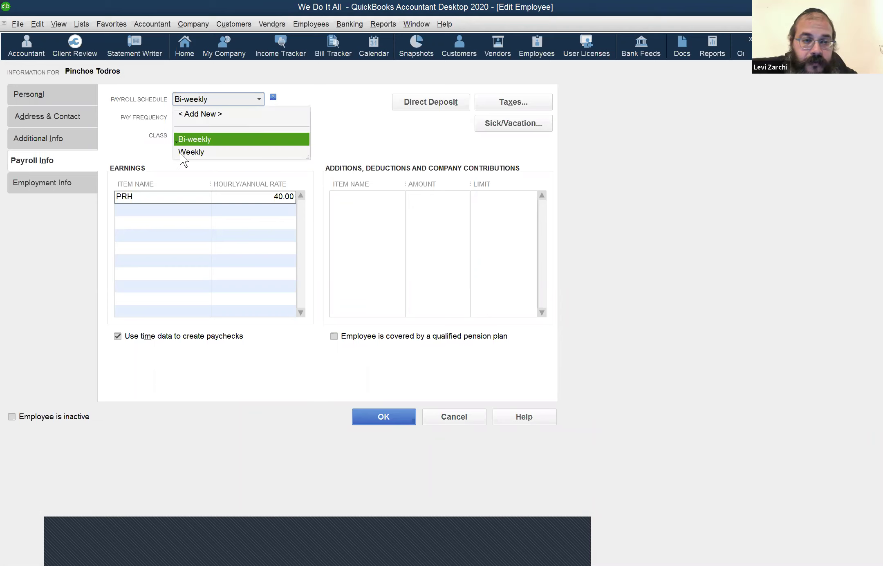
pyautogui.click(153, 145)
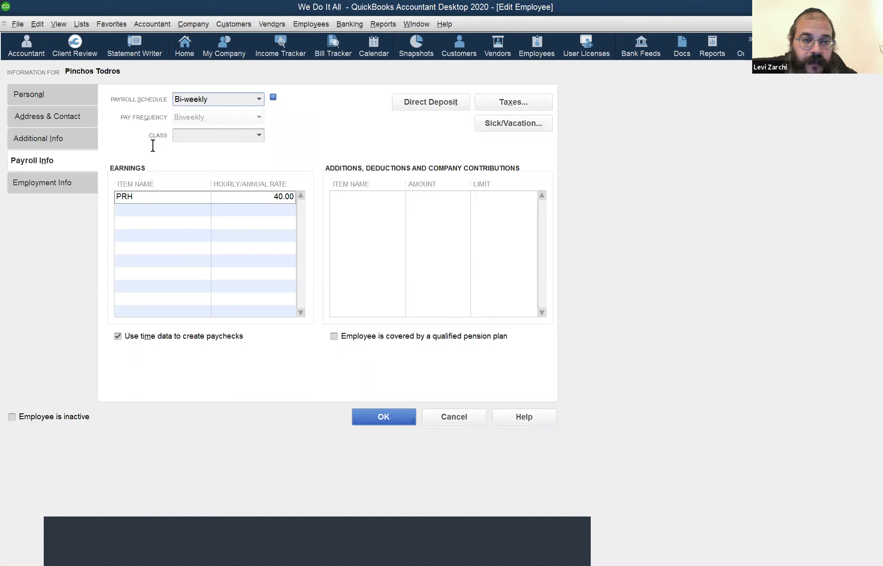
pyautogui.click(259, 100)
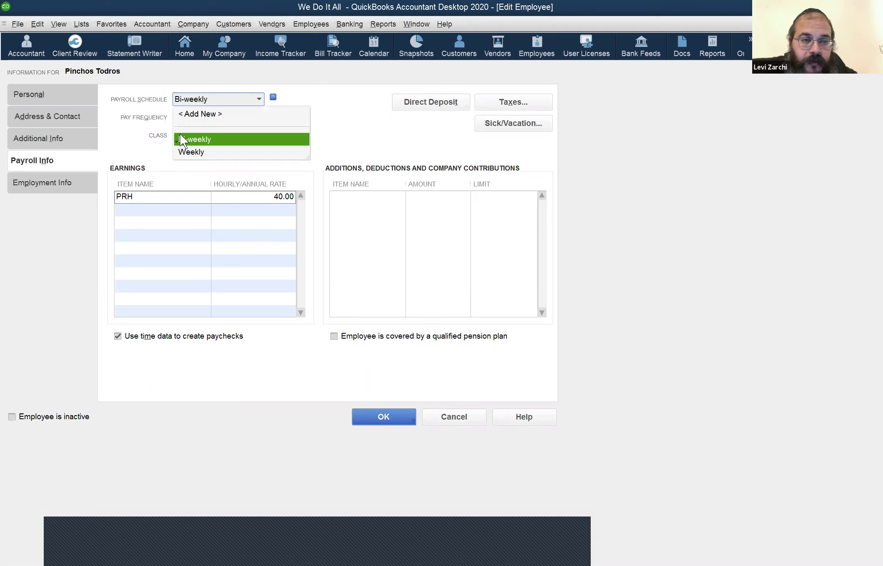
pyautogui.click(148, 139)
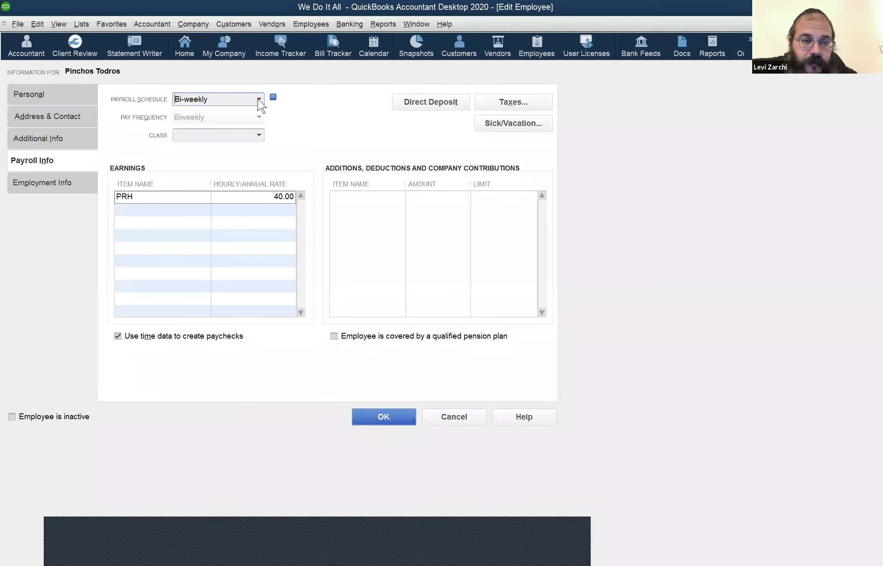
pyautogui.click(259, 99)
pyautogui.click(147, 140)
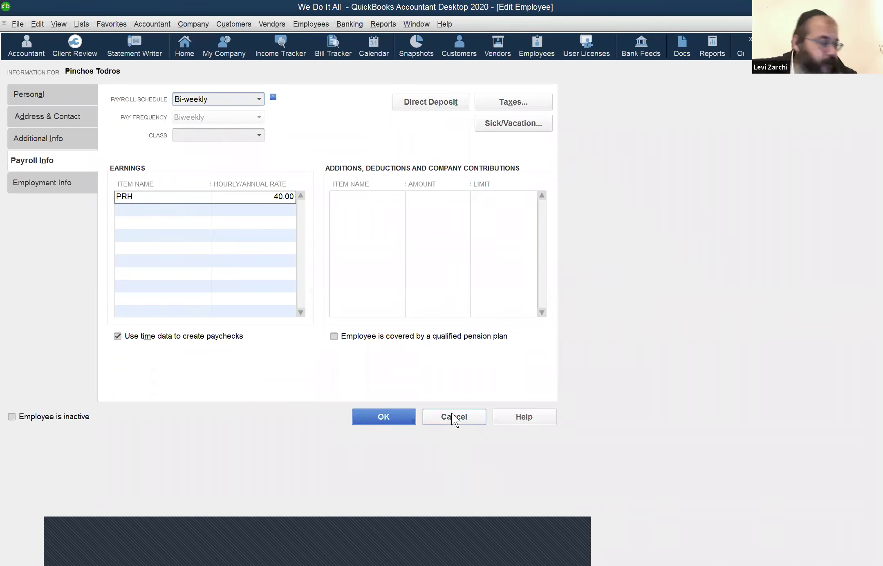
pyautogui.press('Return')
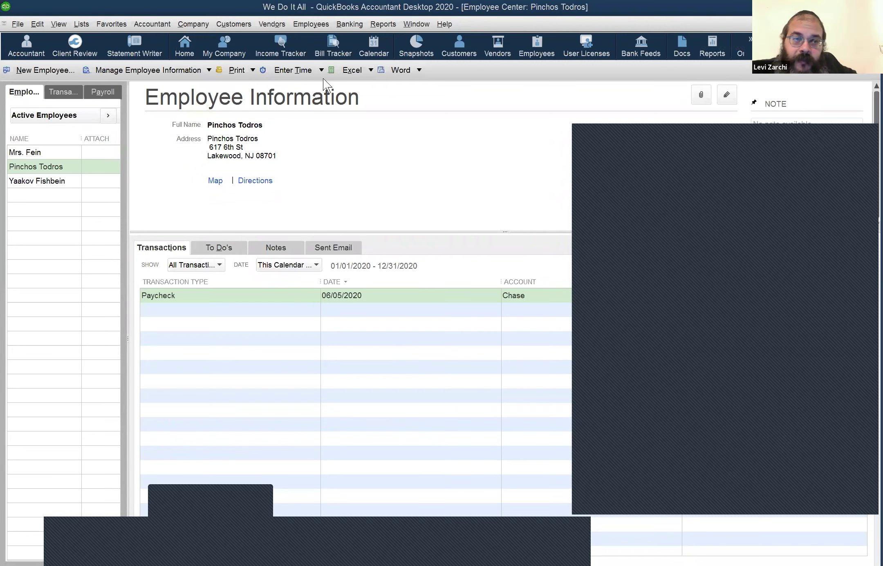
# Step: Start the scheduled Bi-weekly payroll with check date 06/19/2020 and continue to reviewing its paychecks
pyautogui.click(311, 24)
pyautogui.moveTo(384, 79)
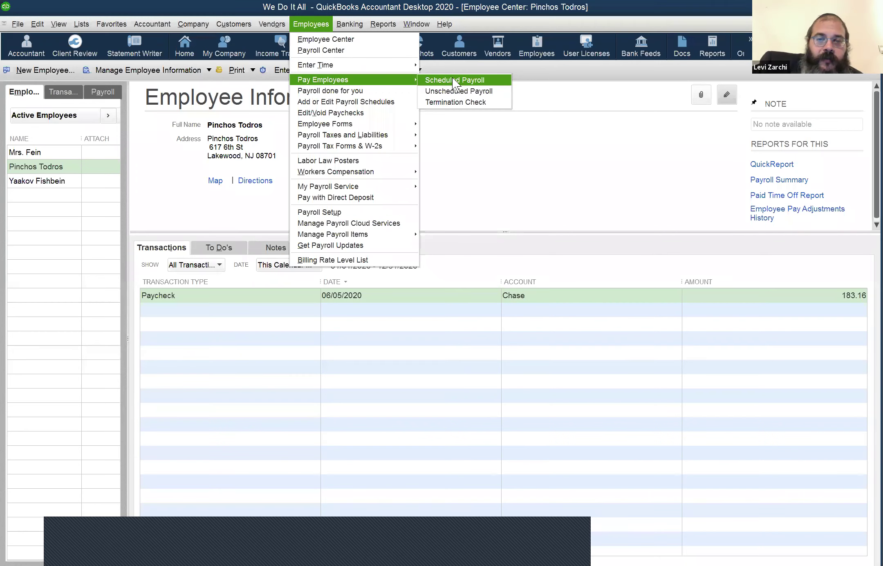
pyautogui.click(453, 80)
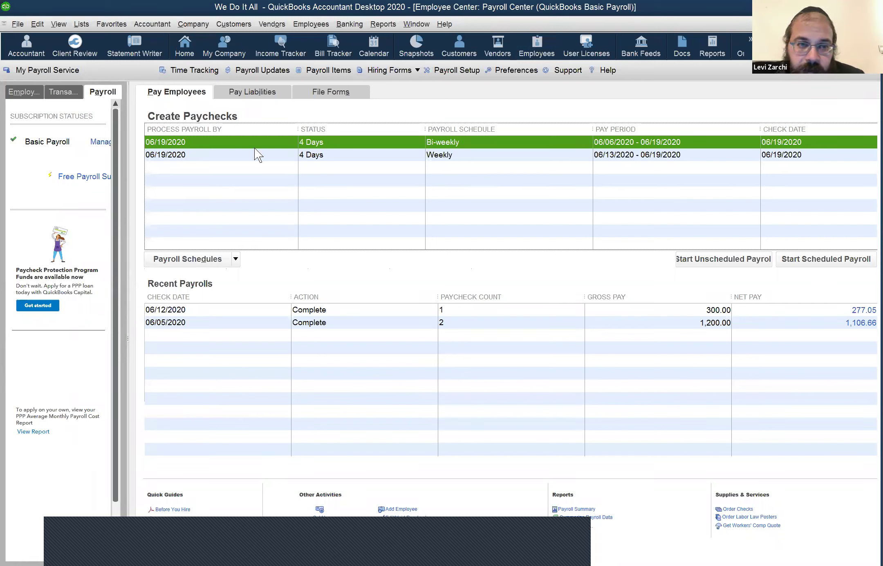
pyautogui.doubleClick(265, 141)
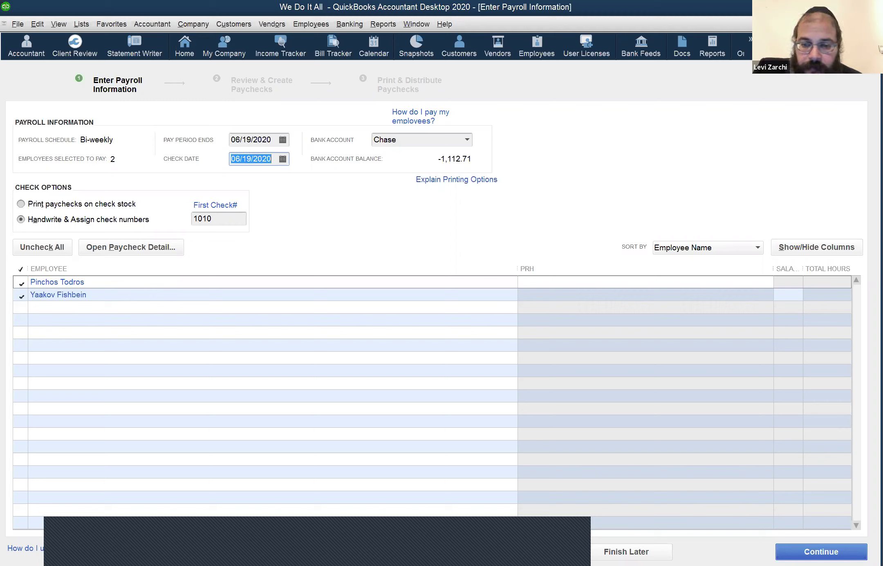
pyautogui.press('Return')
pyautogui.click(440, 235)
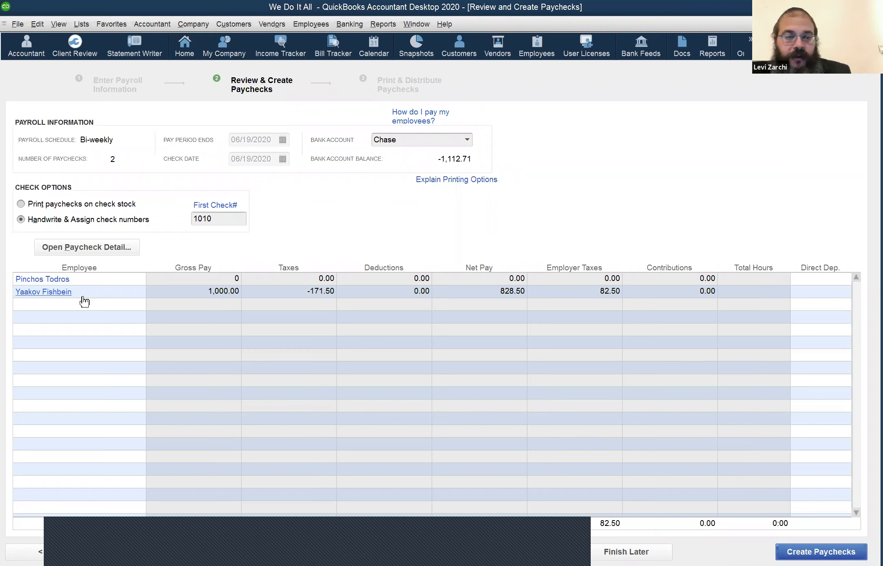
# Step: Preview the hourly employee's paycheck in the Bi-weekly payroll and close it without saving changes
pyautogui.click(144, 294)
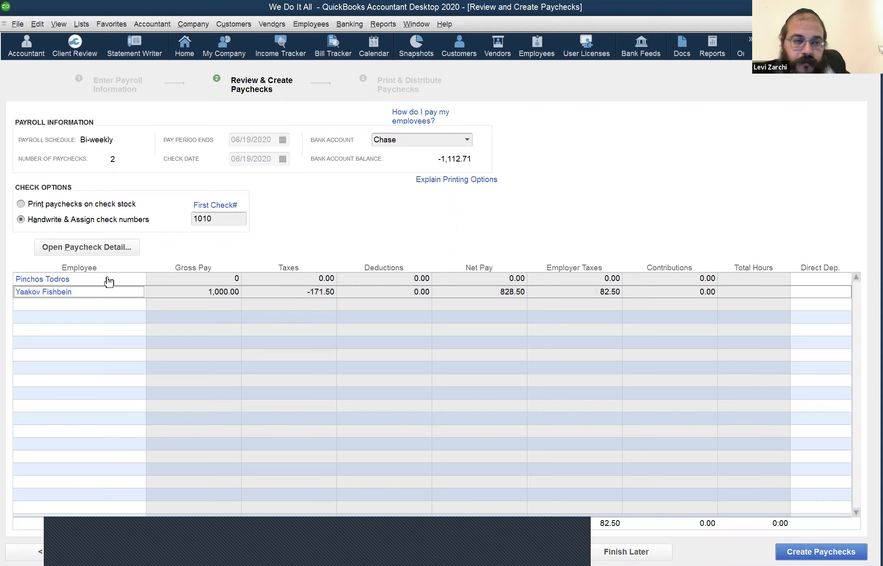
pyautogui.click(60, 278)
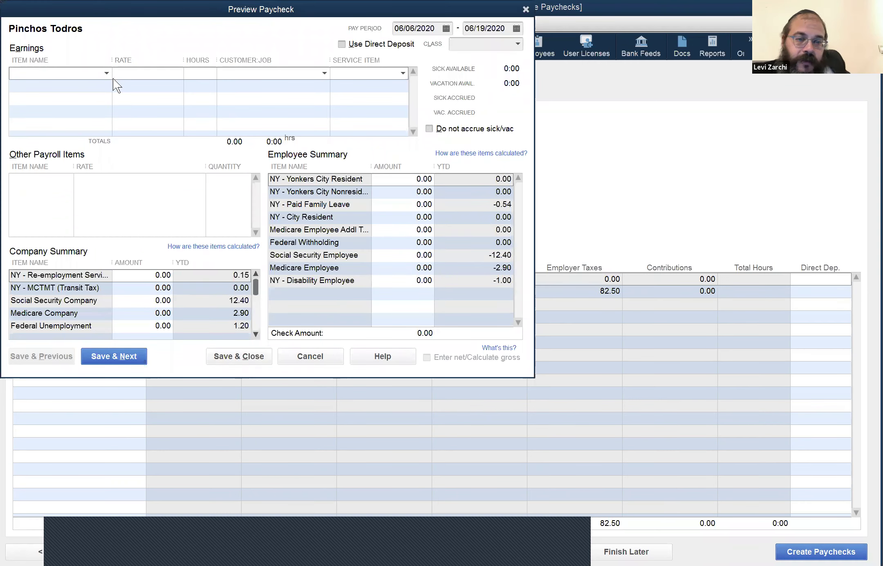
pyautogui.click(308, 360)
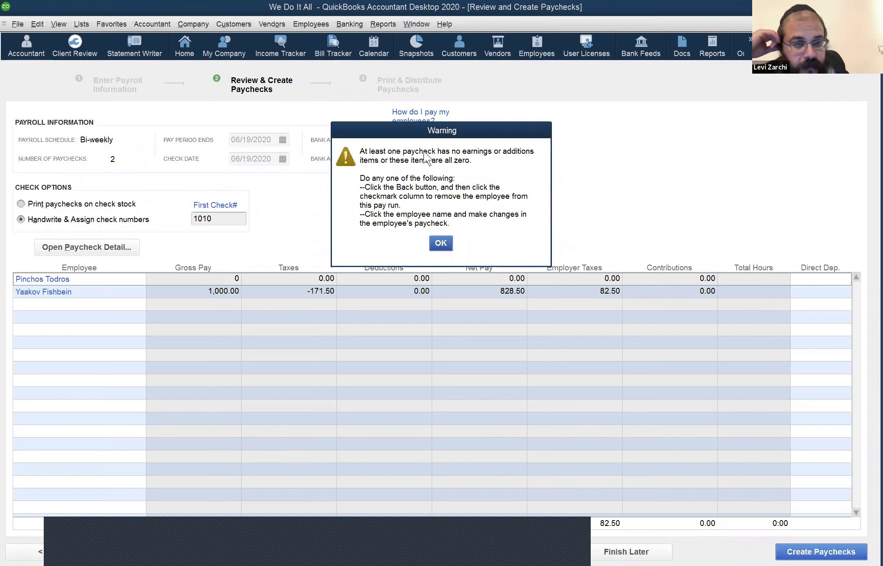
# Step: Try to create both Bi-weekly paychecks, and preview the paycheck of the employee without earnings, closing it without changes
pyautogui.click(441, 243)
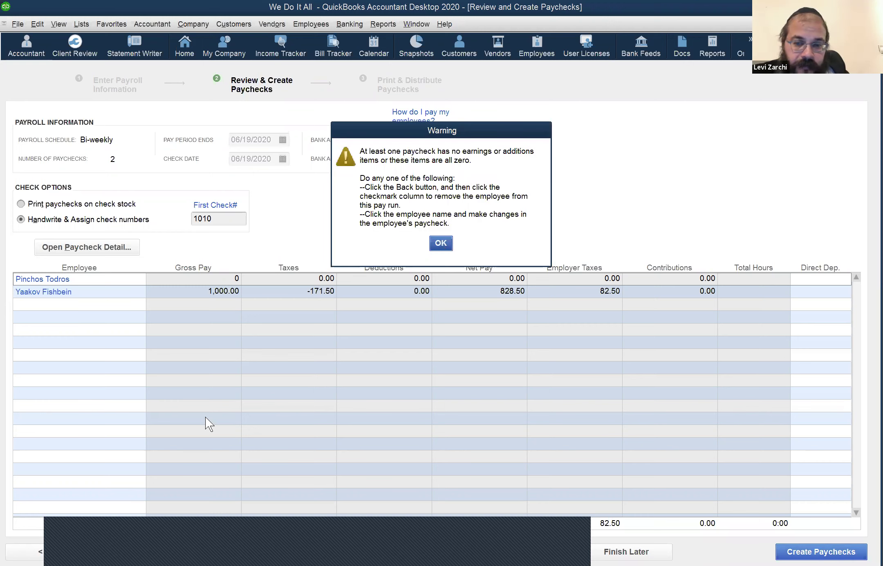
pyautogui.press('Return')
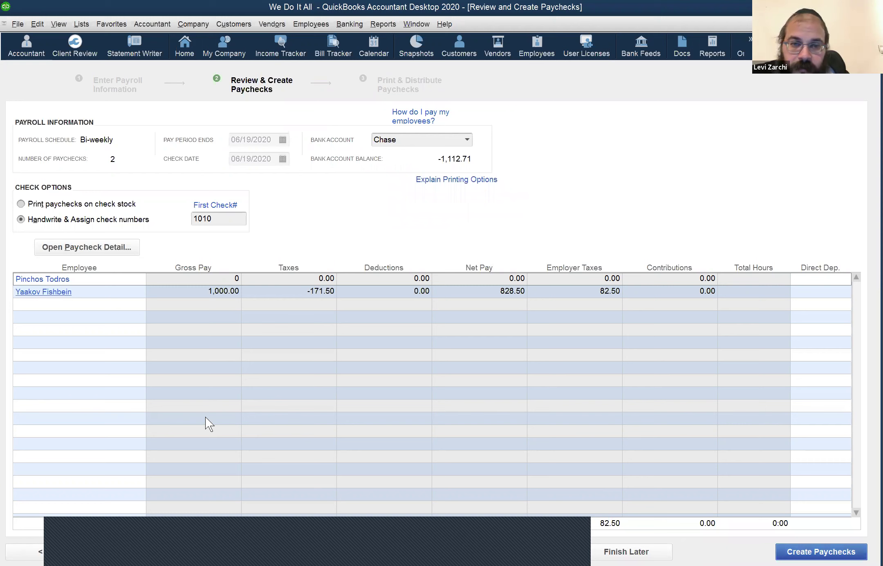
pyautogui.press('Return')
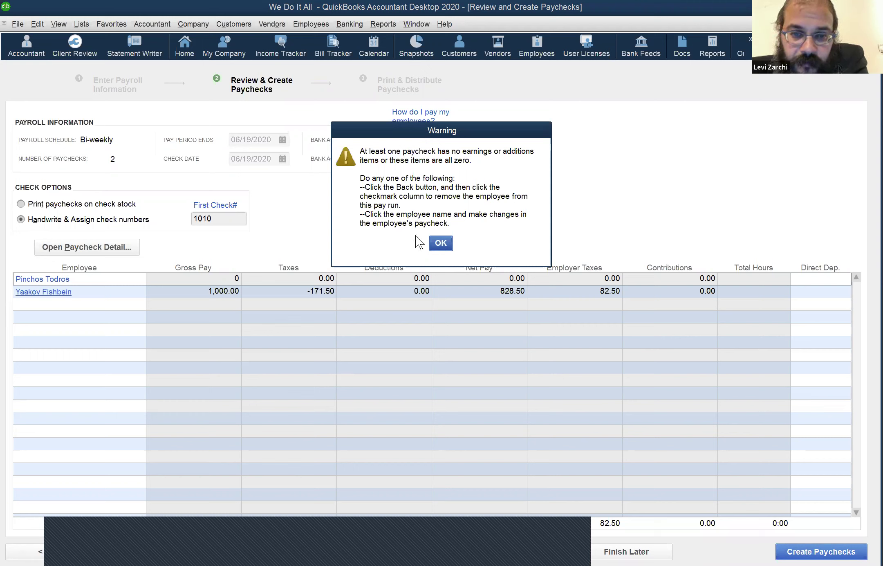
pyautogui.click(441, 244)
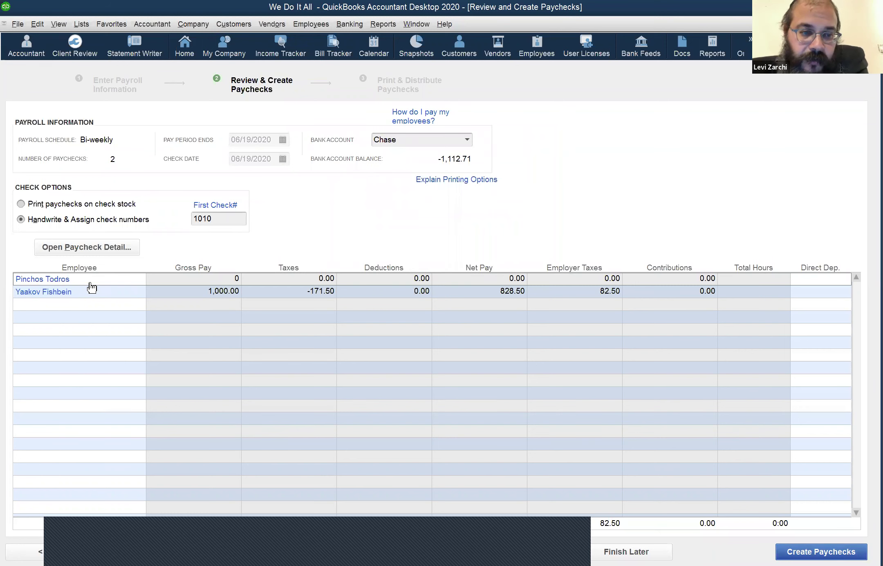
pyautogui.click(62, 279)
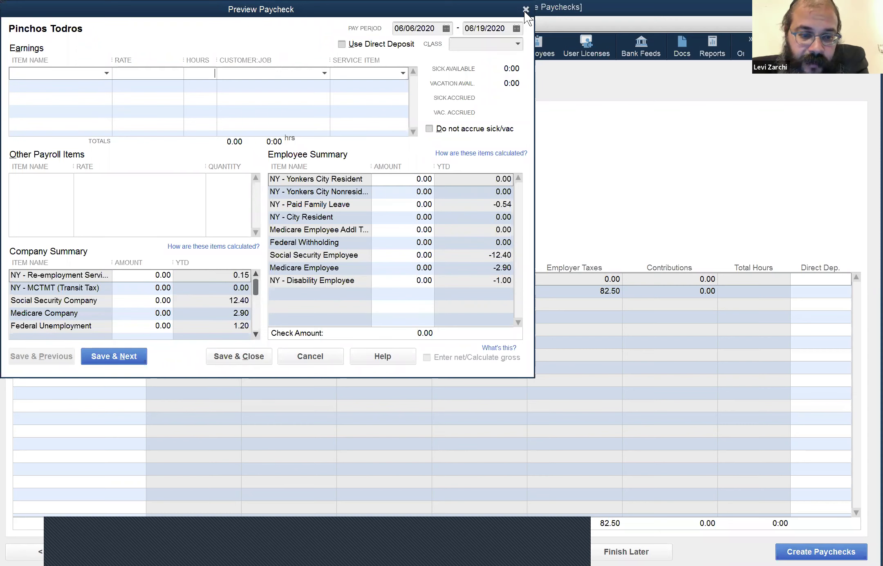
pyautogui.press('Escape')
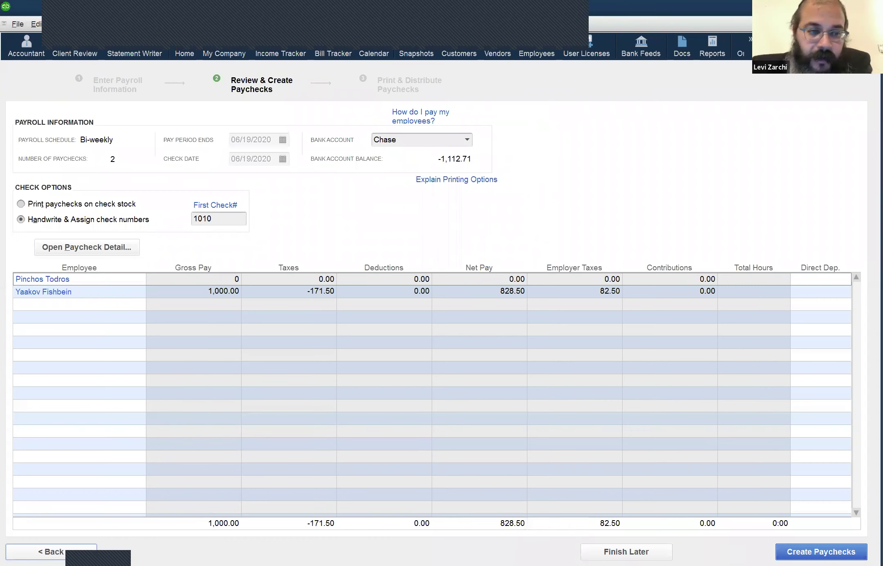
# Step: Exclude the hourly employee from the Bi-weekly payroll and create the salaried employee's paycheck dated 06/19/2020
pyautogui.hotkey('alt', 'b')
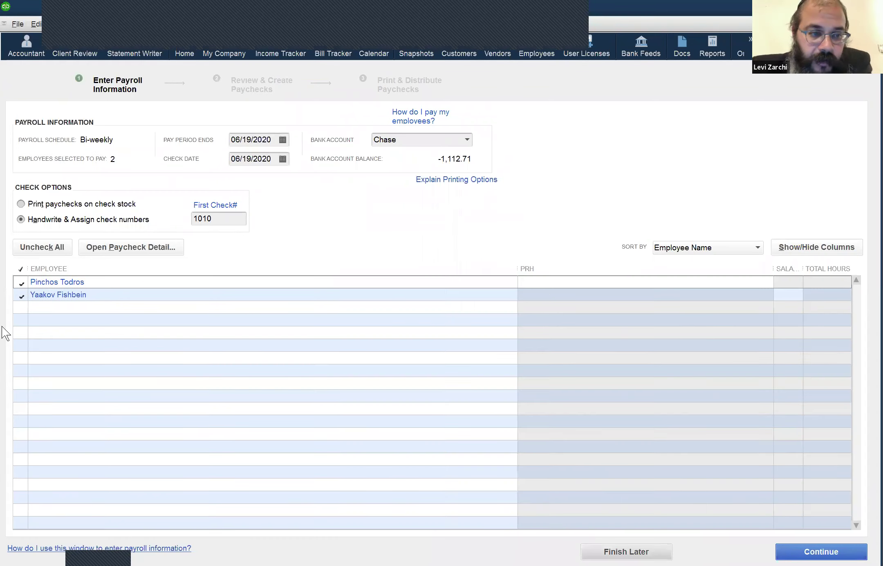
pyautogui.click(25, 283)
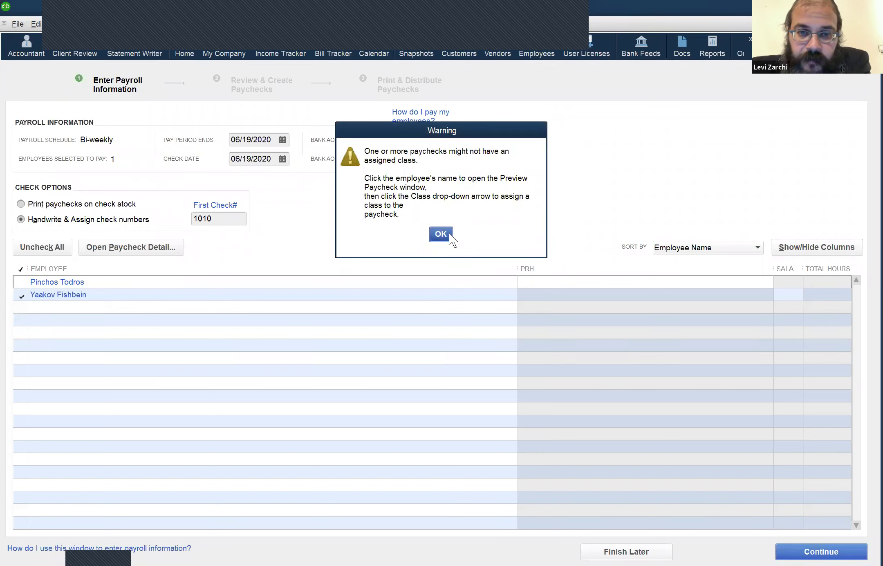
pyautogui.press('Return')
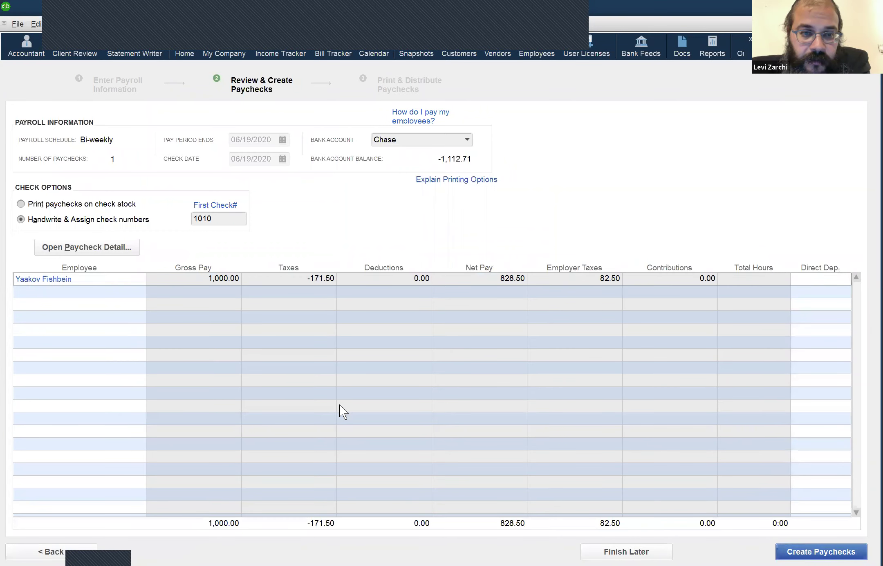
pyautogui.press('Return')
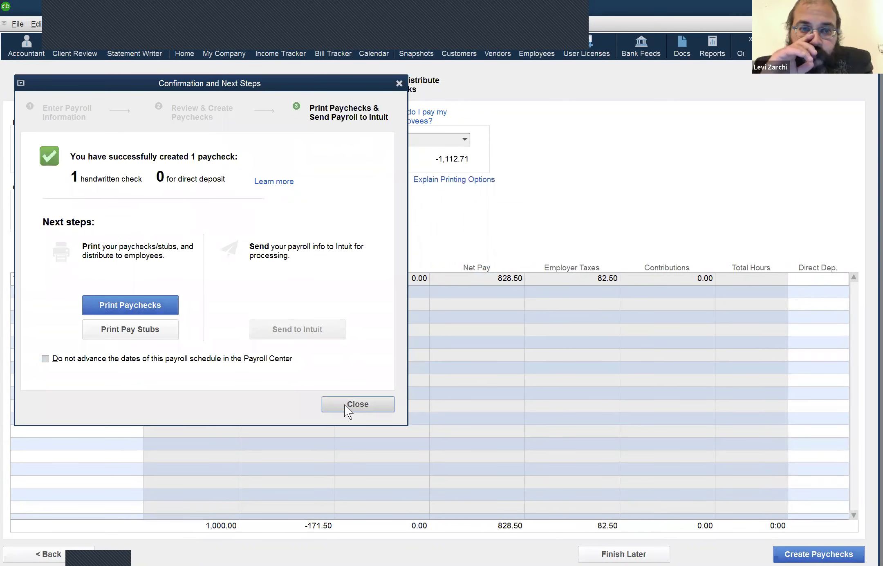
pyautogui.click(346, 405)
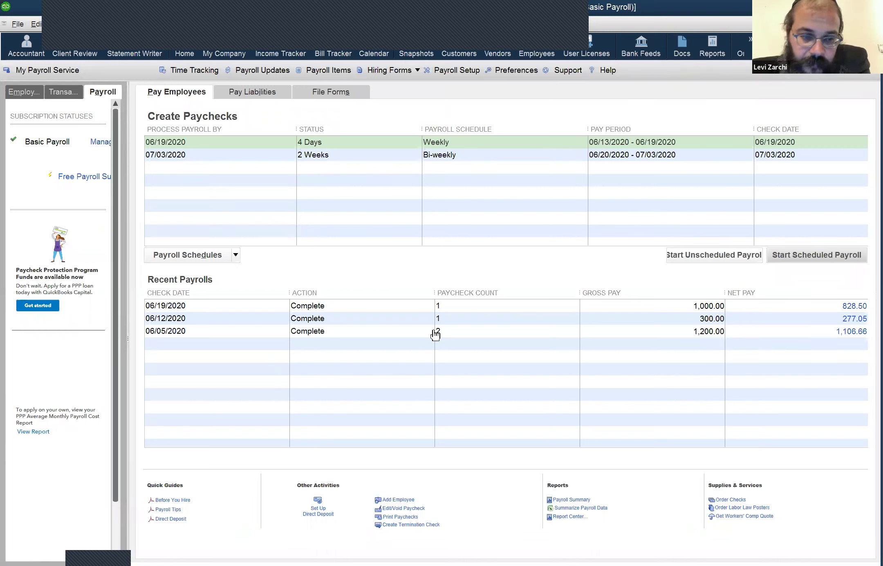
# Step: Examine the recent payrolls dated 06/12/2020 and 06/19/2020 and the upcoming Weekly and Bi-weekly payrolls
pyautogui.click(402, 322)
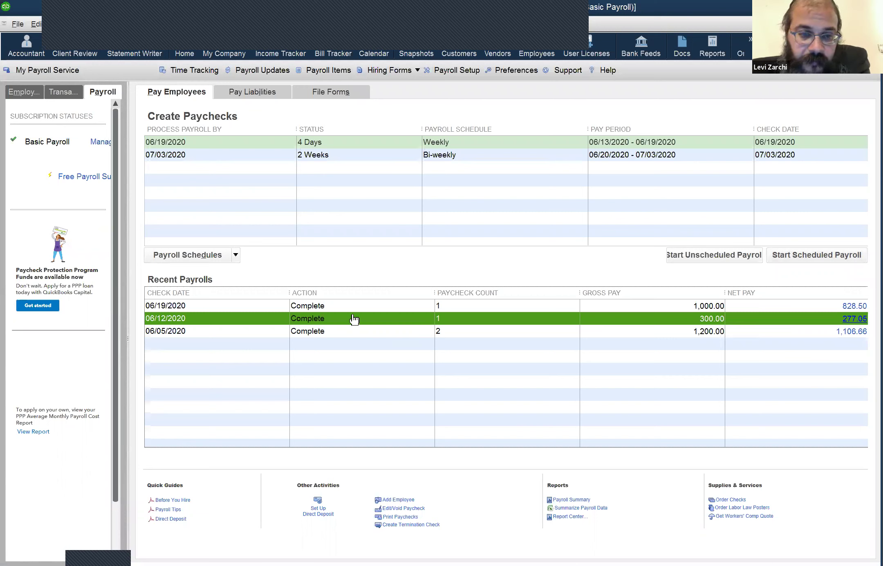
pyautogui.click(339, 312)
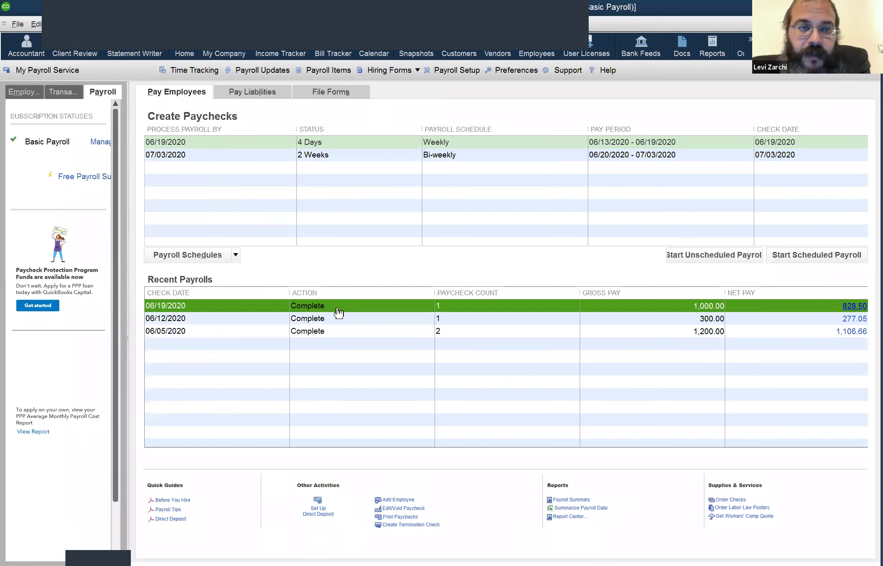
pyautogui.click(200, 142)
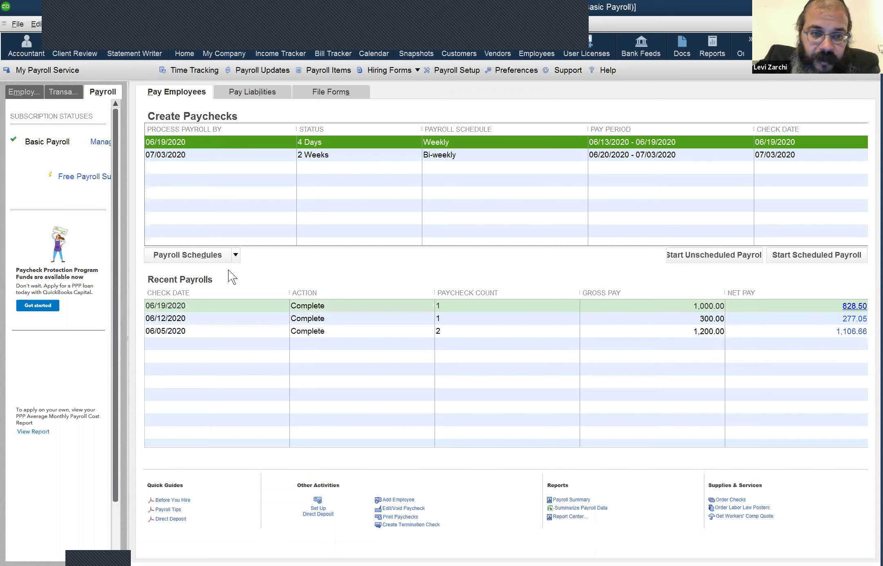
pyautogui.click(245, 155)
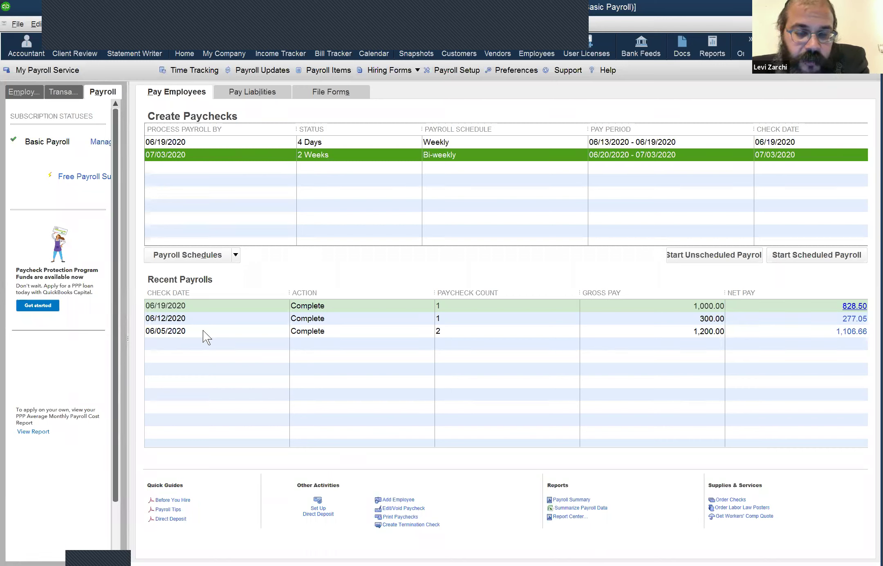
# Step: Start the scheduled Weekly payroll with check date 06/19/2020 and create the clerical employee's paycheck for 20:00 hours
pyautogui.click(207, 142)
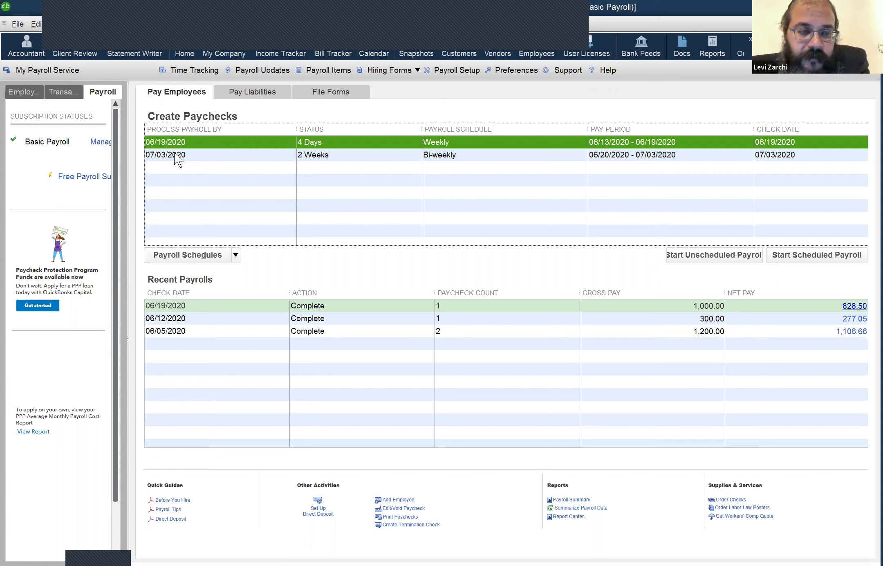
pyautogui.doubleClick(211, 142)
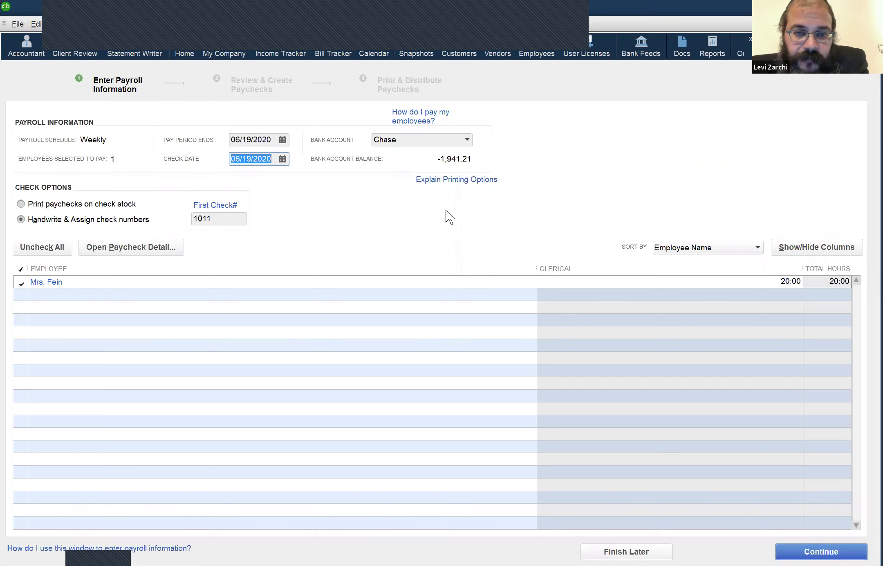
pyautogui.press('Return')
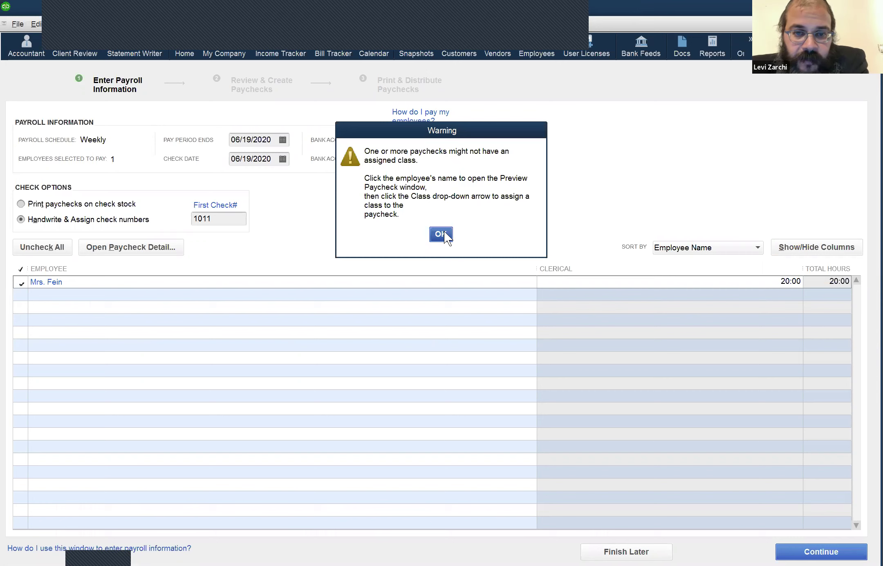
pyautogui.press('Return')
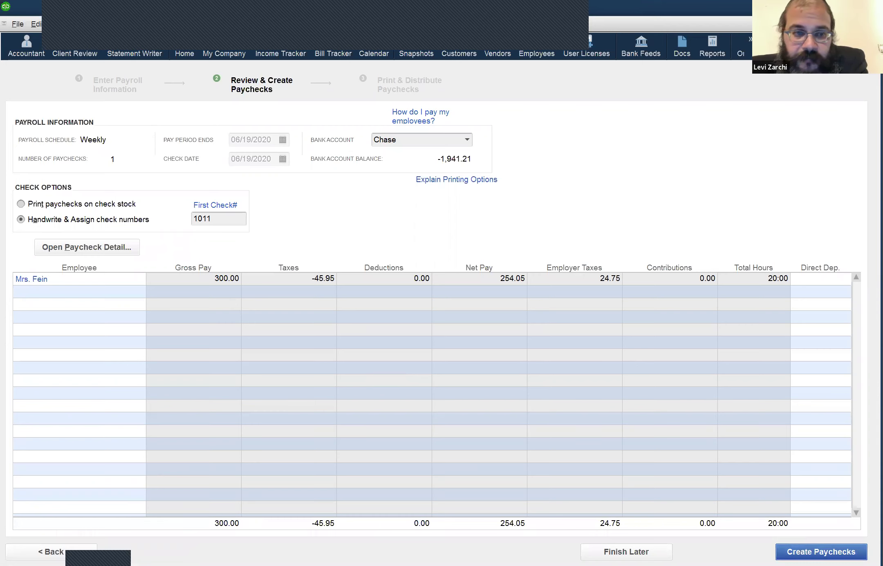
pyautogui.click(821, 551)
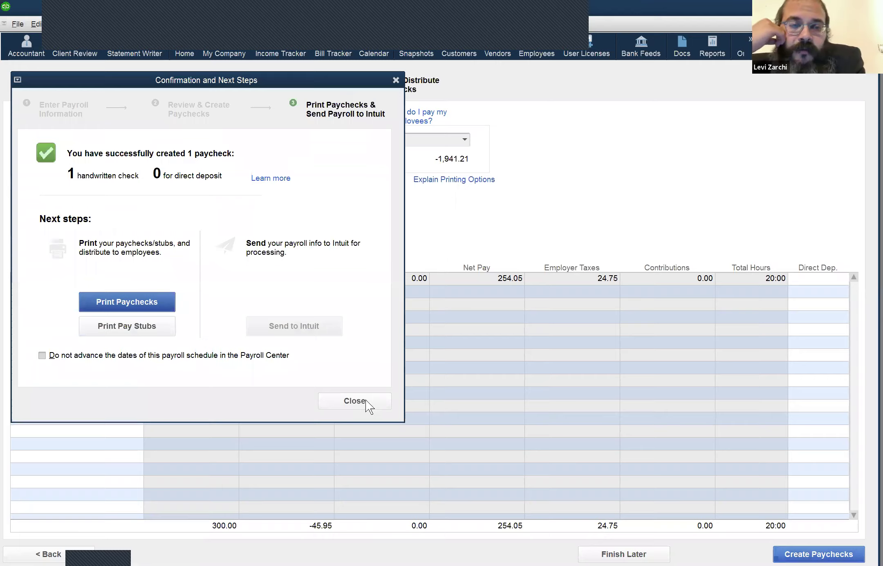
# Step: Close the paycheck confirmation and review the recent June 2020 payrolls alongside the scheduled weekly and bi-weekly payrolls
pyautogui.click(354, 401)
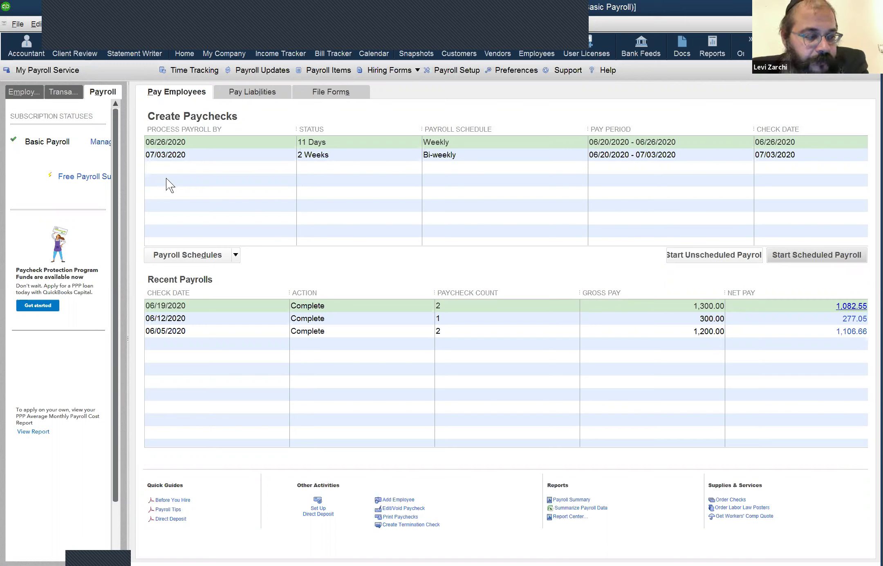
pyautogui.click(219, 332)
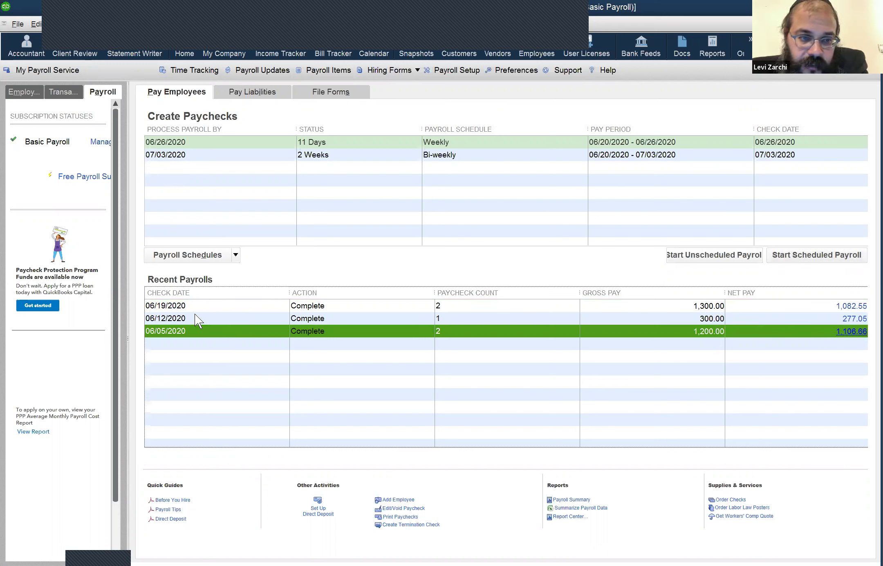
pyautogui.click(255, 321)
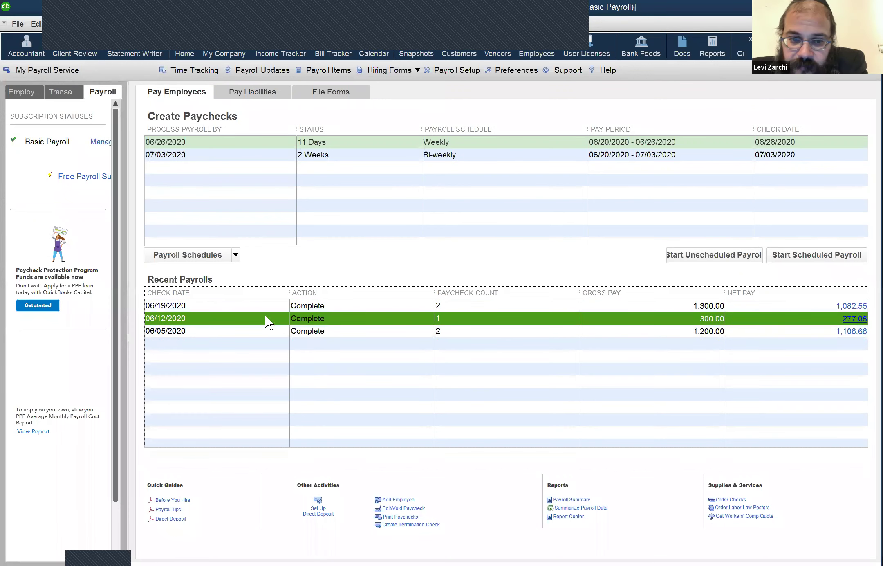
pyautogui.click(307, 308)
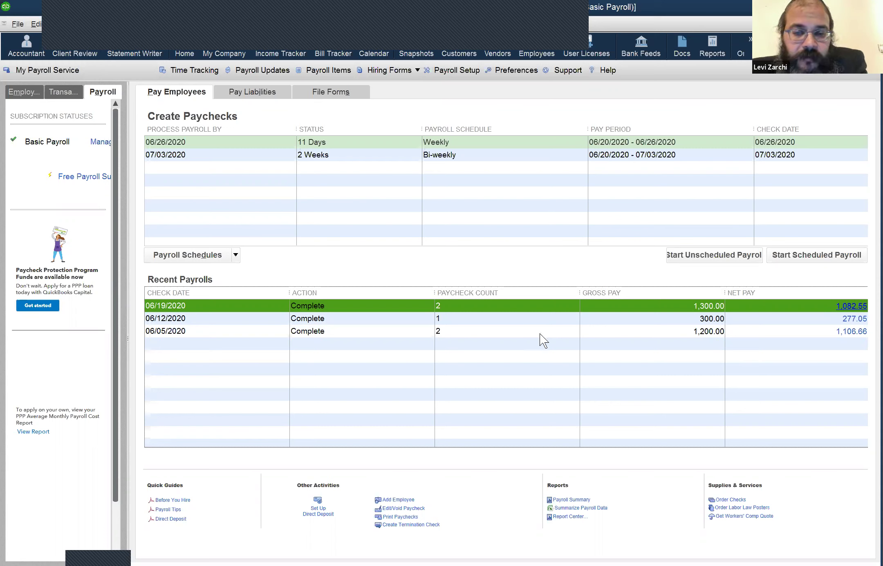
pyautogui.click(252, 142)
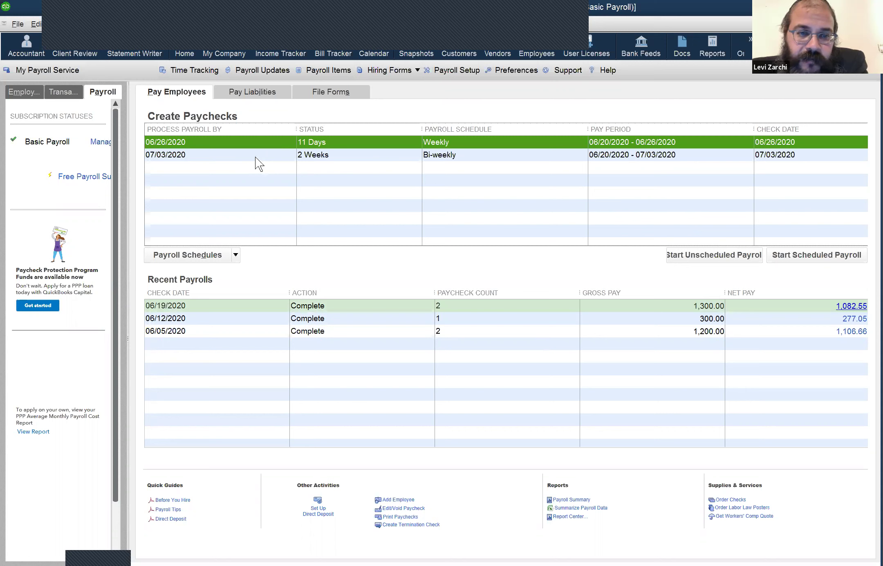
pyautogui.click(256, 157)
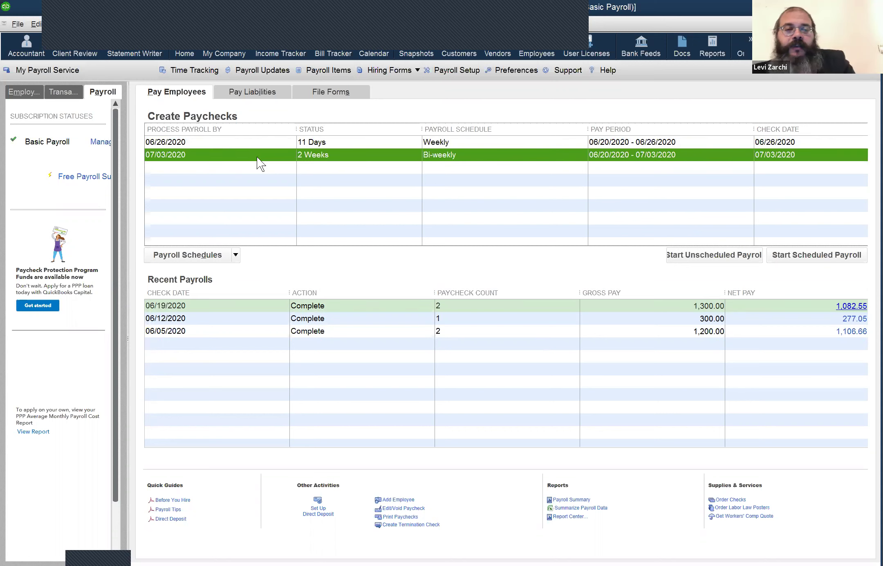
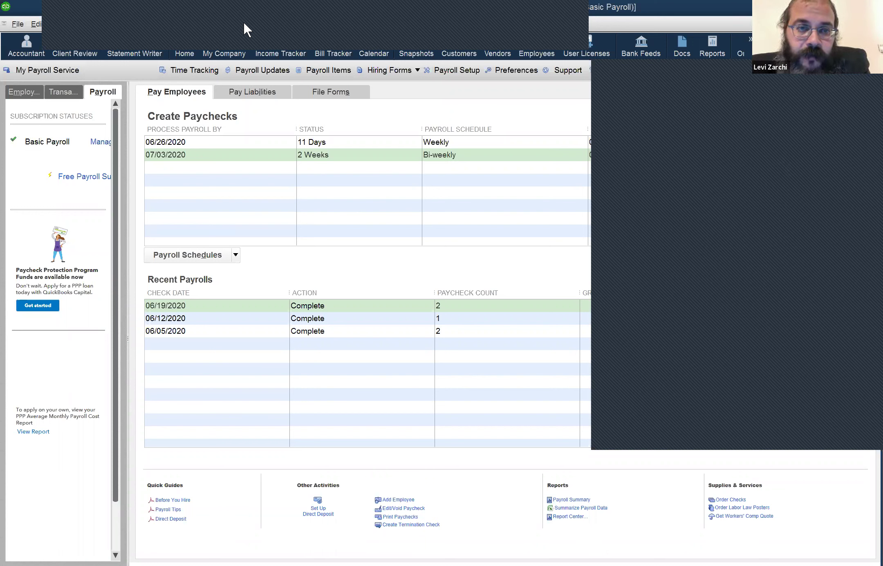
pyautogui.click(311, 23)
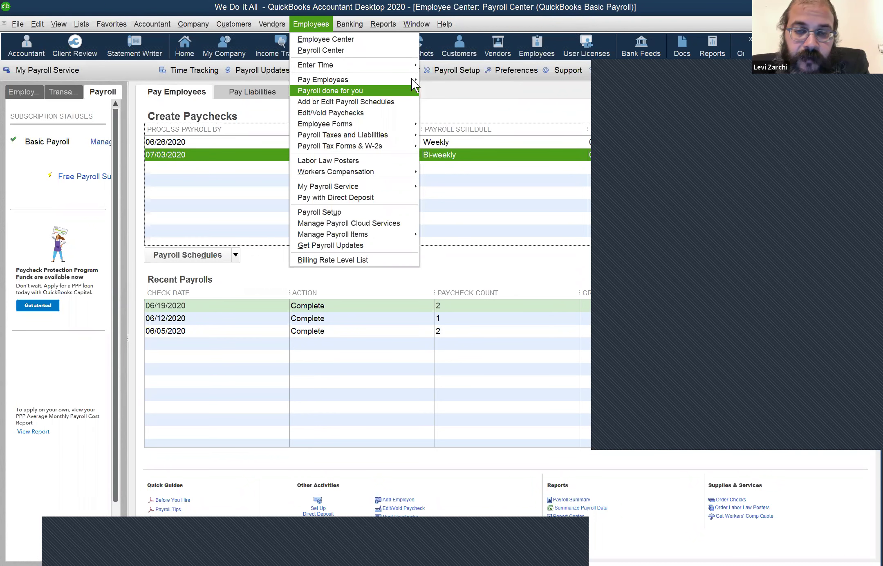
pyautogui.moveTo(412, 78)
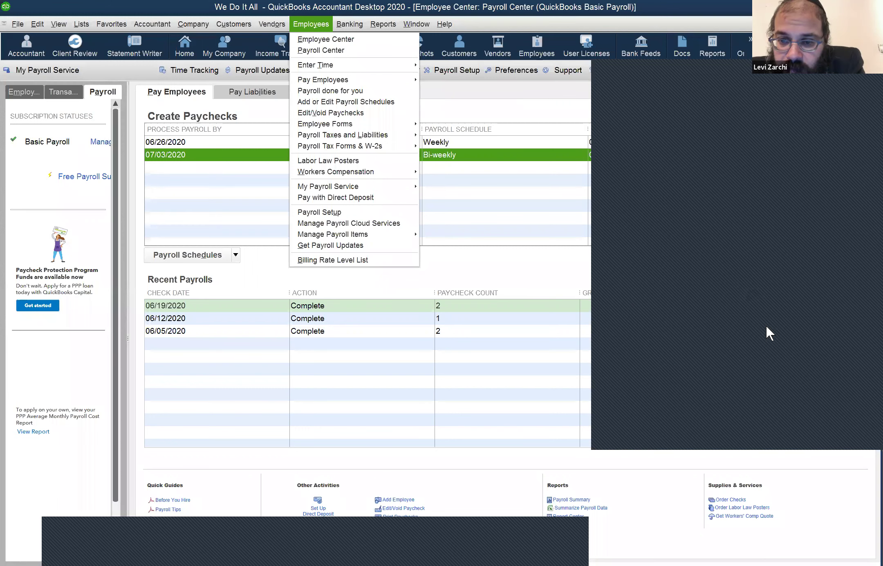
pyautogui.click(710, 376)
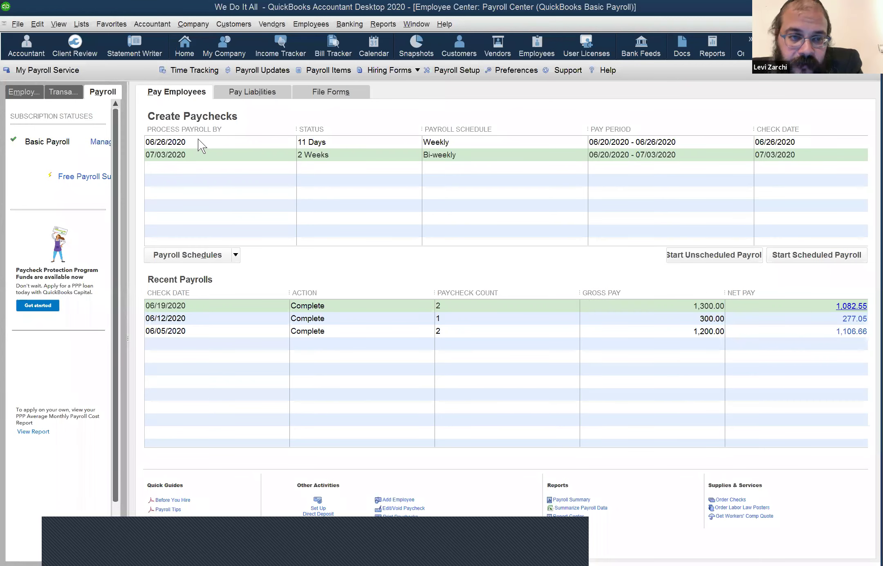
# Step: Create the weekly scheduled paycheck for the period ending 06/26/2020, accepting the unassigned class, and close the confirmation
pyautogui.click(198, 141)
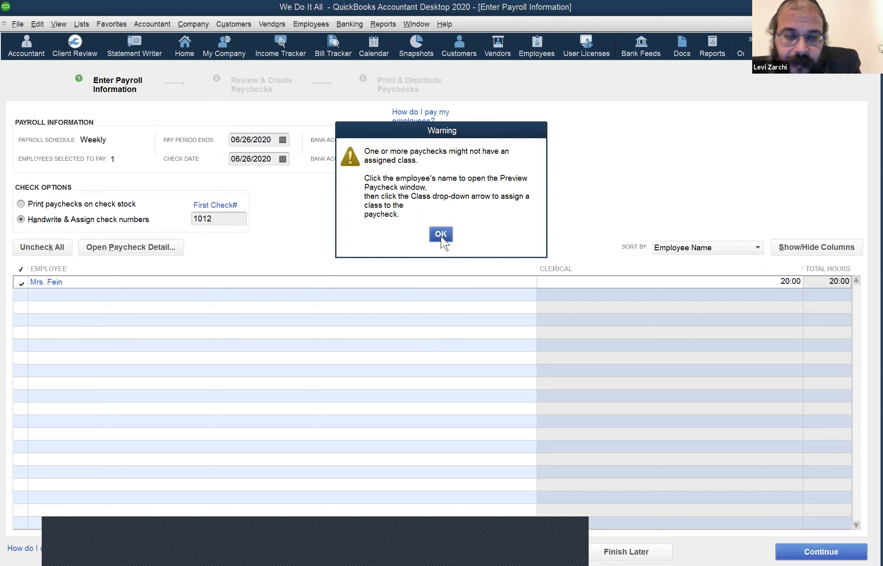
pyautogui.click(441, 234)
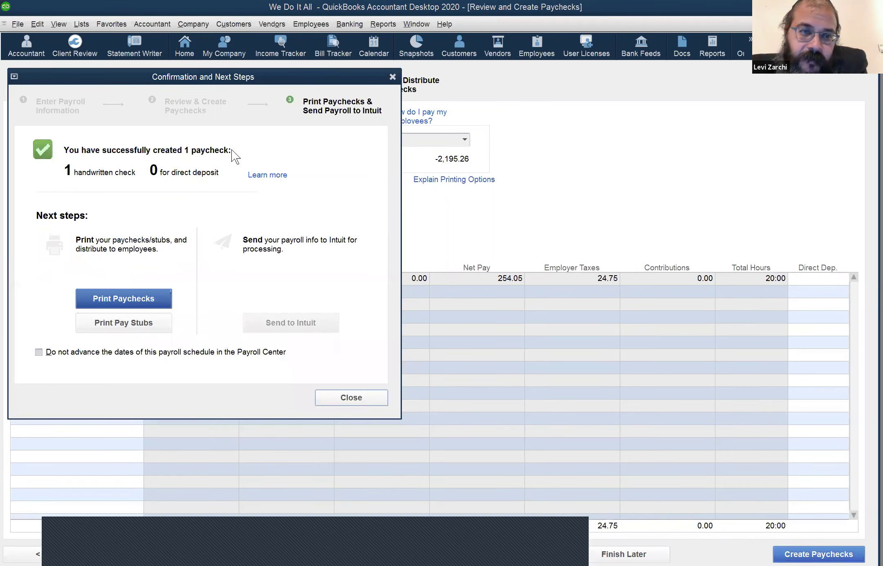
pyautogui.press('Return')
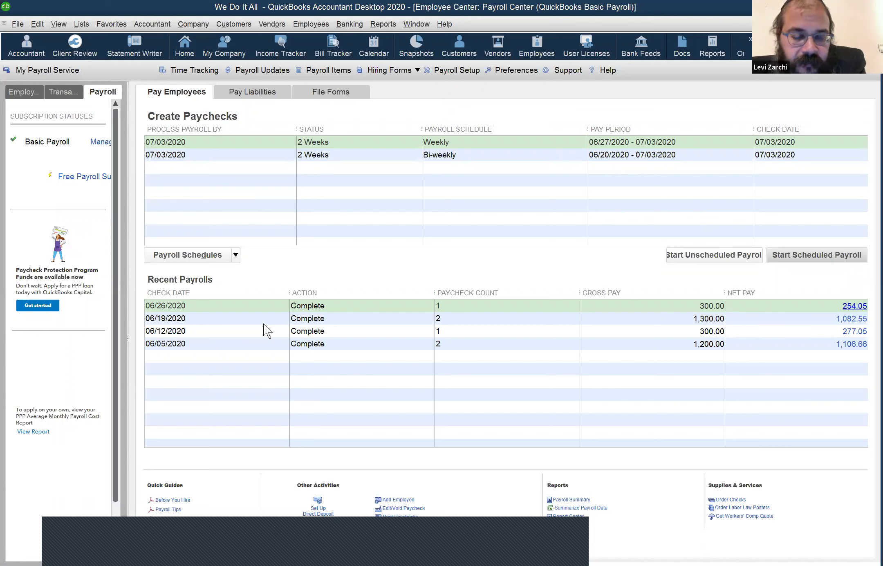
# Step: Compare the recent payrolls dated 06/05/2020 through 06/26/2020 with the weekly and bi-weekly payrolls scheduled for 07/03/2020
pyautogui.click(235, 342)
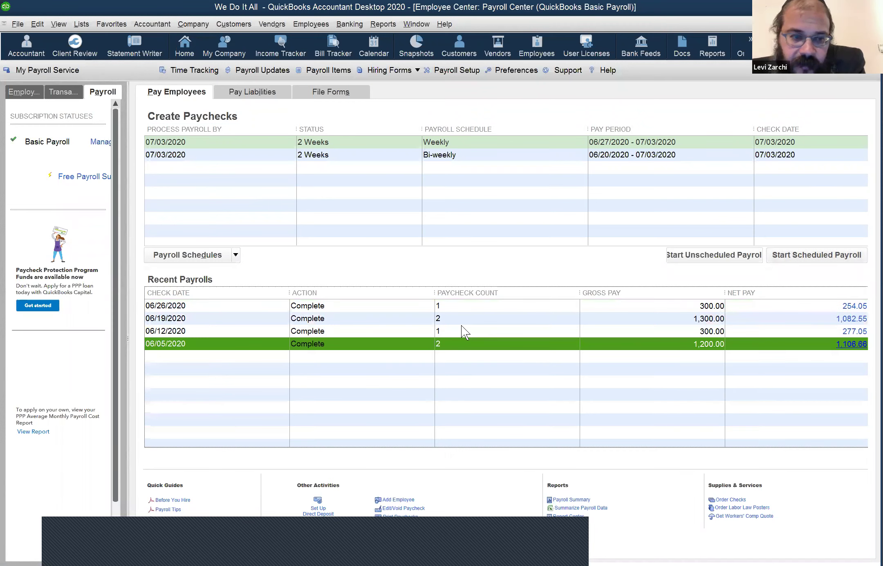
pyautogui.click(462, 331)
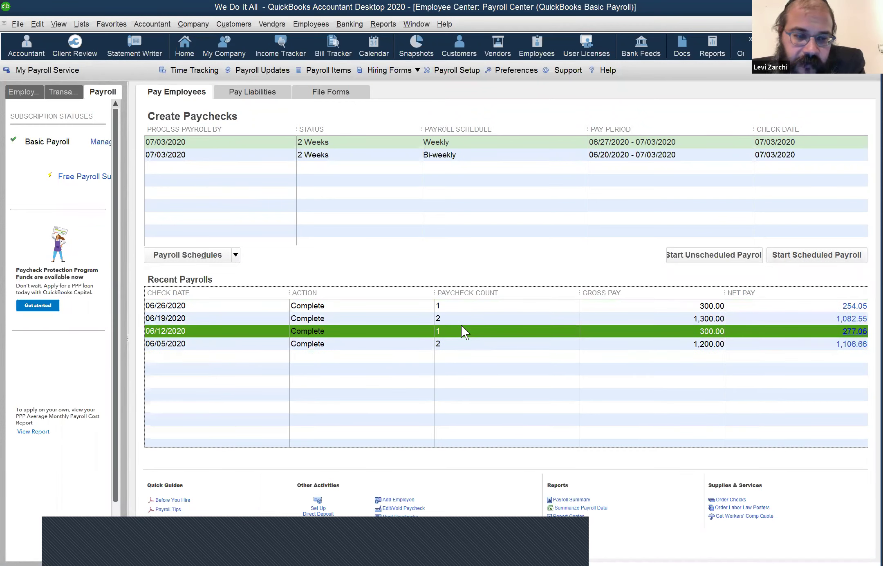
pyautogui.press('Up')
pyautogui.press('Up')
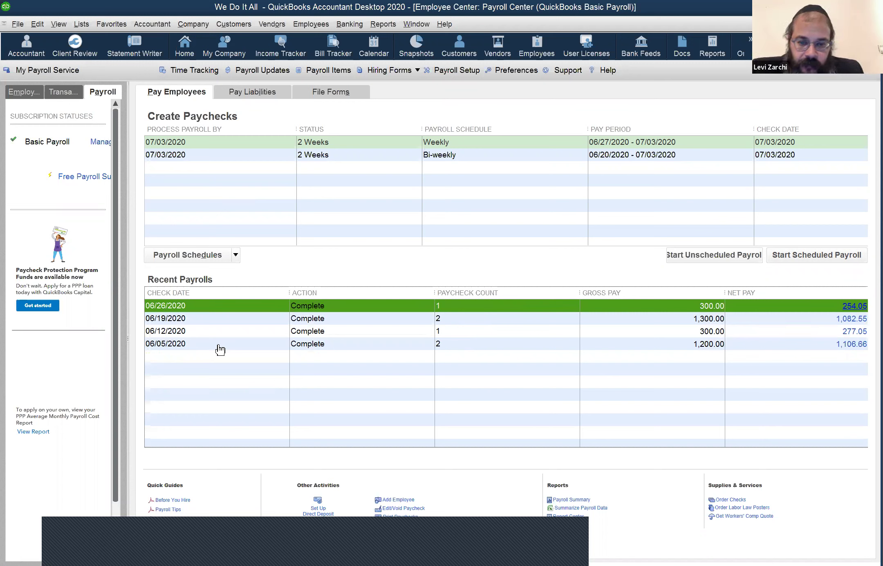
pyautogui.click(407, 348)
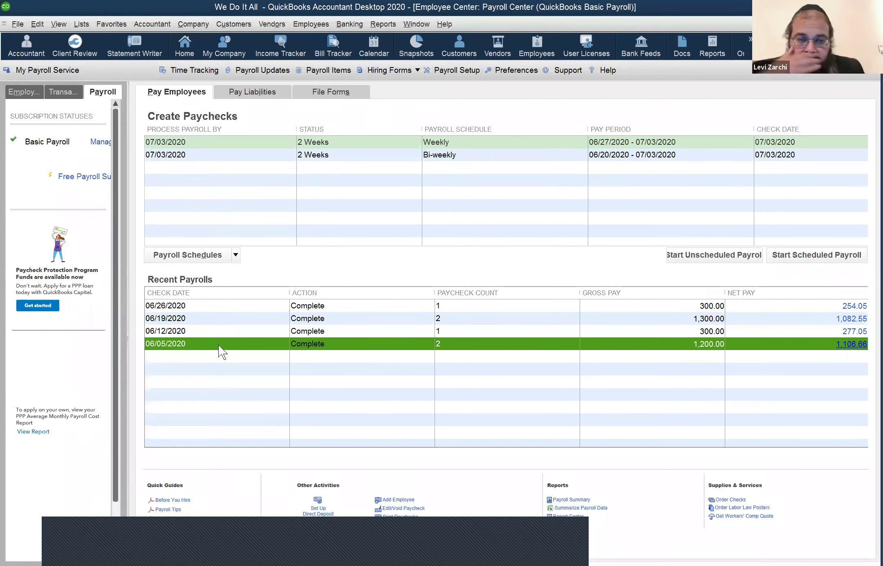
pyautogui.click(188, 331)
pyautogui.click(193, 319)
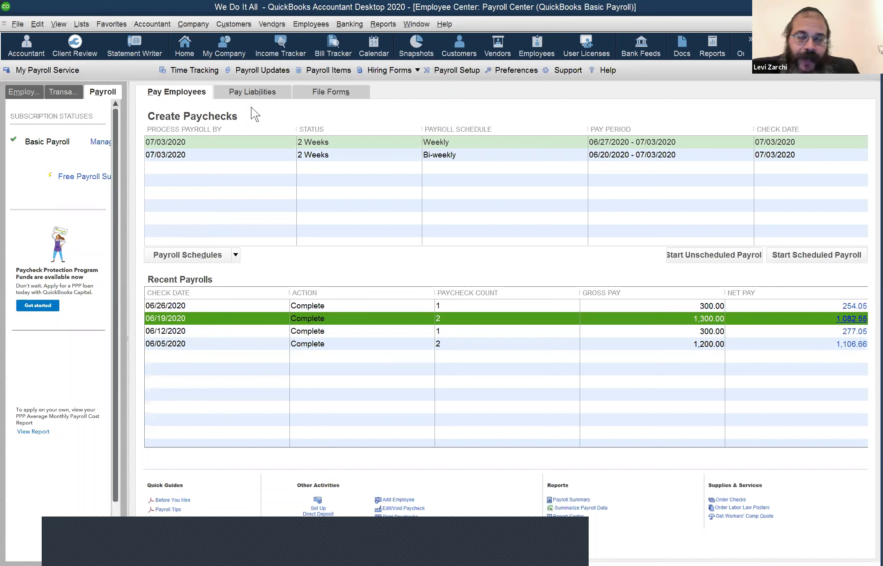
pyautogui.click(251, 139)
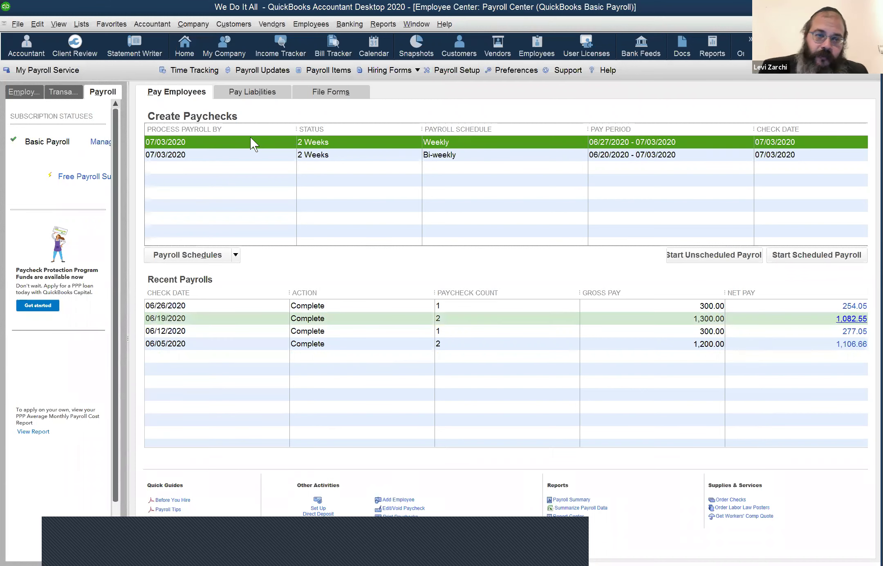
pyautogui.press('Down')
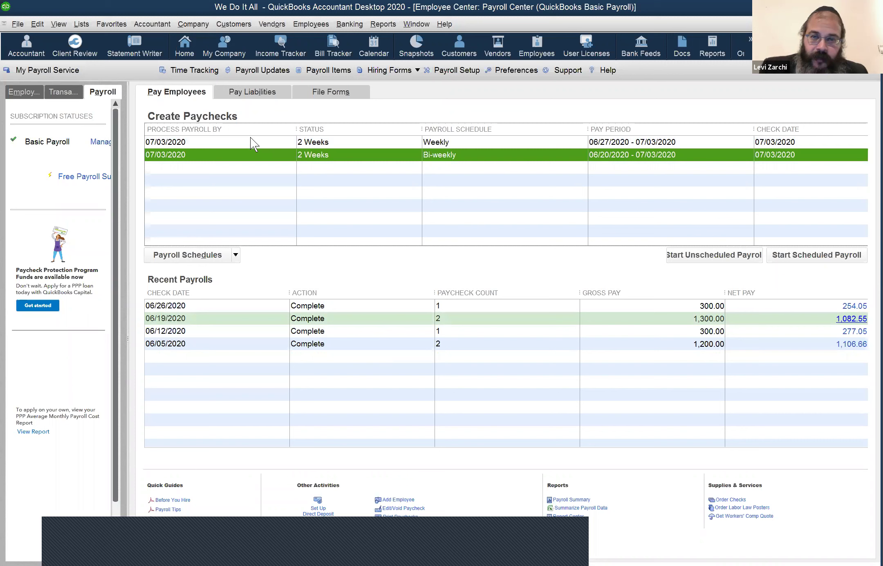
pyautogui.click(250, 140)
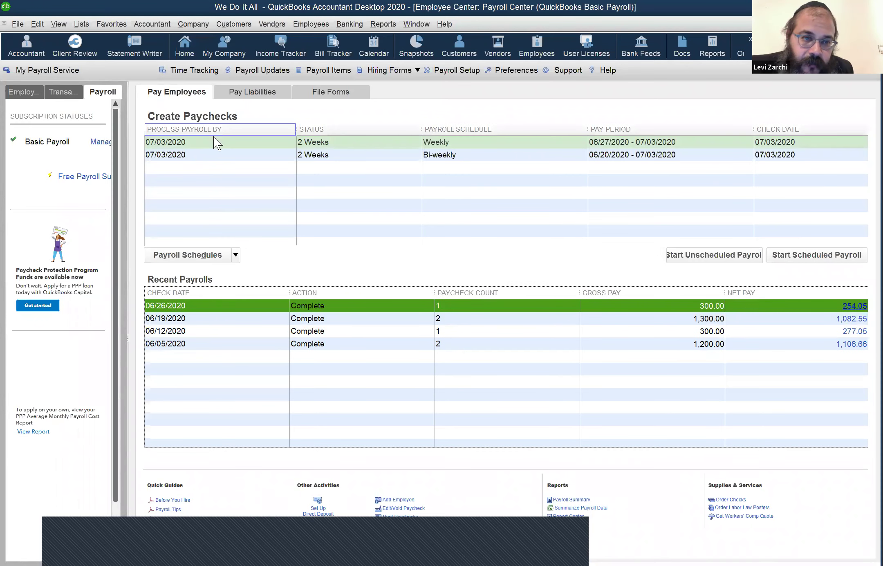
pyautogui.click(210, 143)
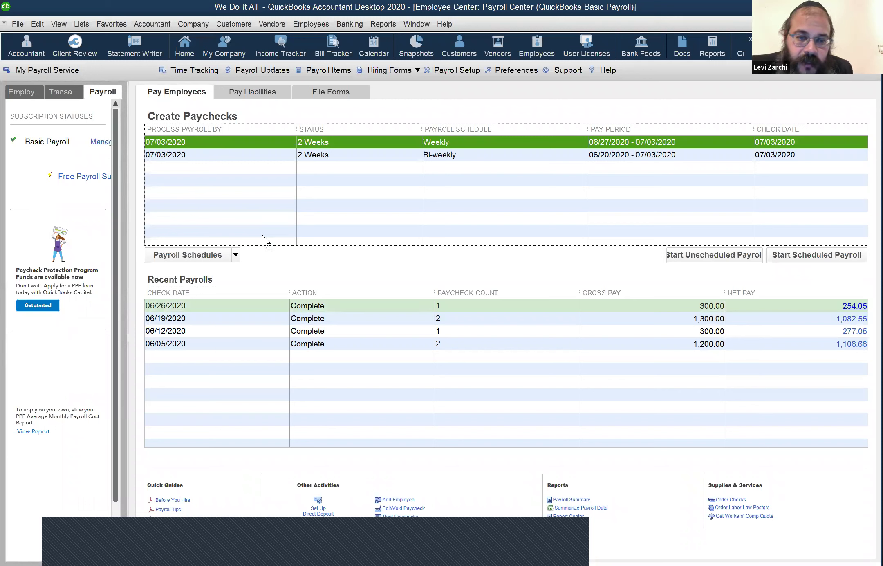
pyautogui.click(310, 345)
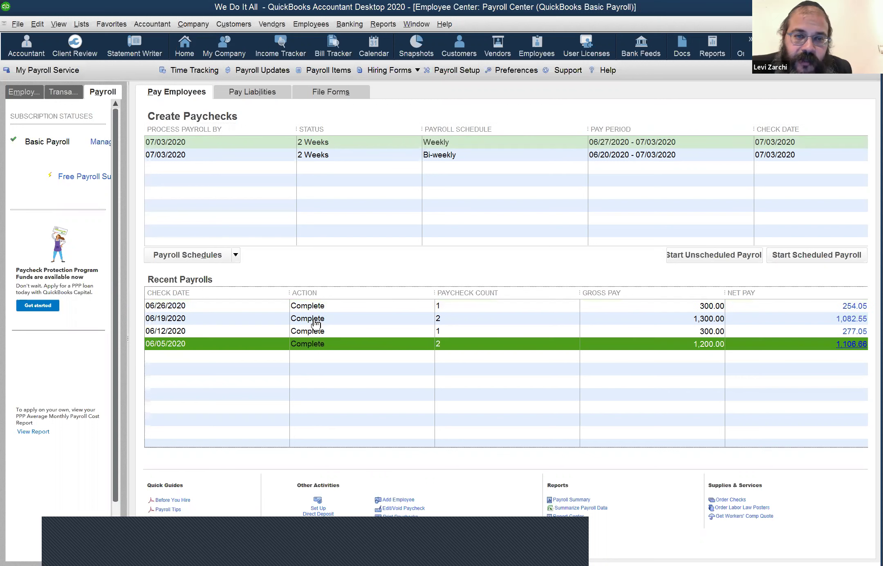
pyautogui.click(316, 323)
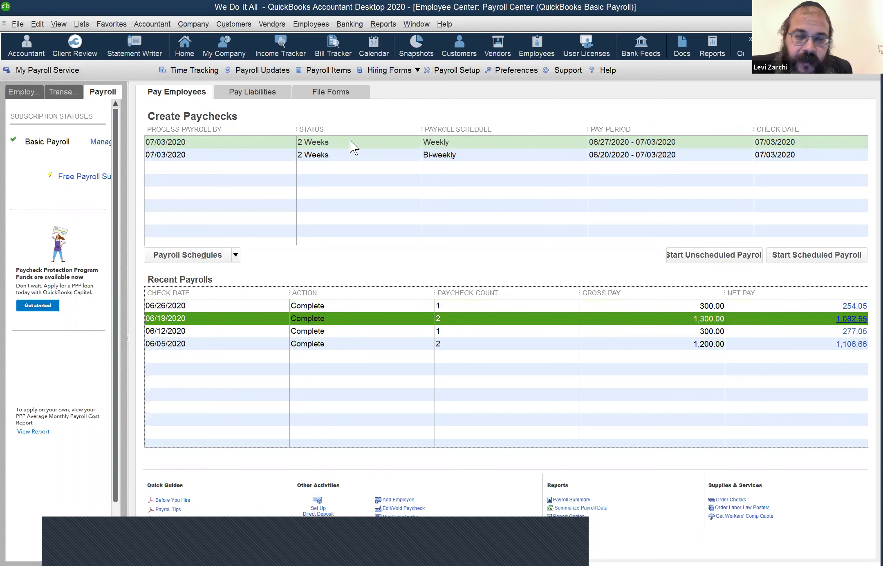
pyautogui.click(378, 139)
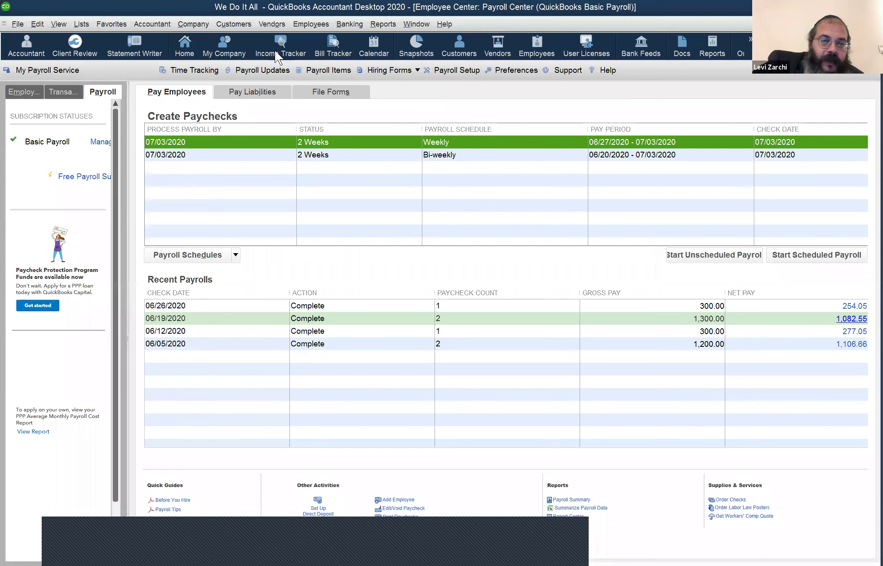
pyautogui.click(346, 25)
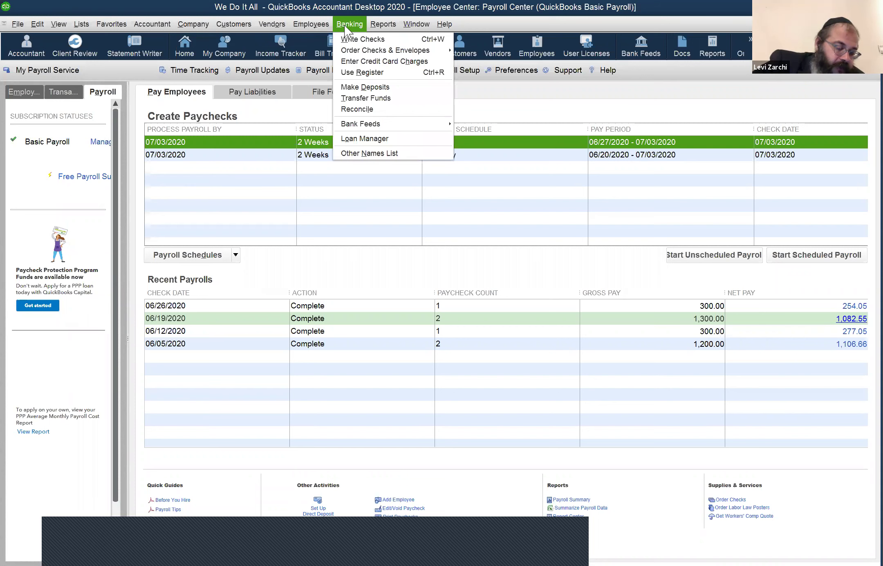
pyautogui.click(383, 23)
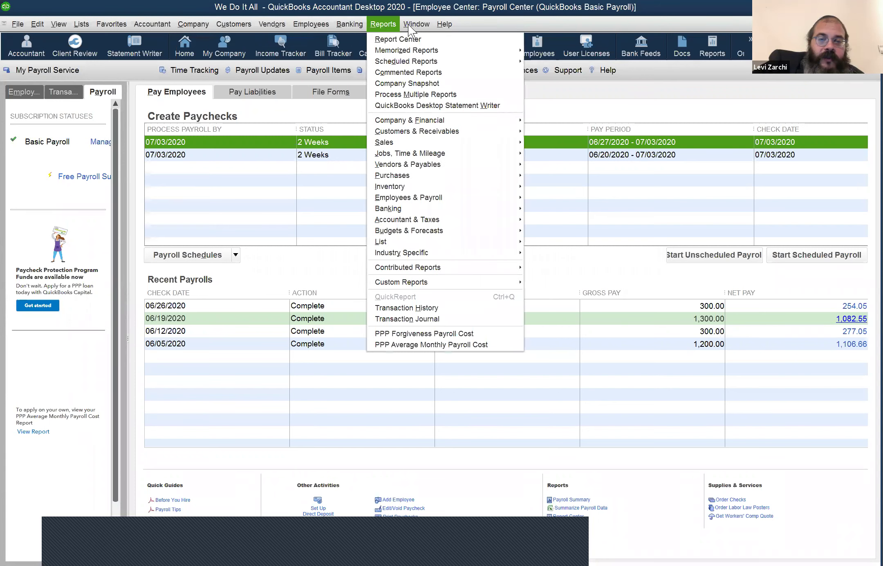
pyautogui.click(412, 25)
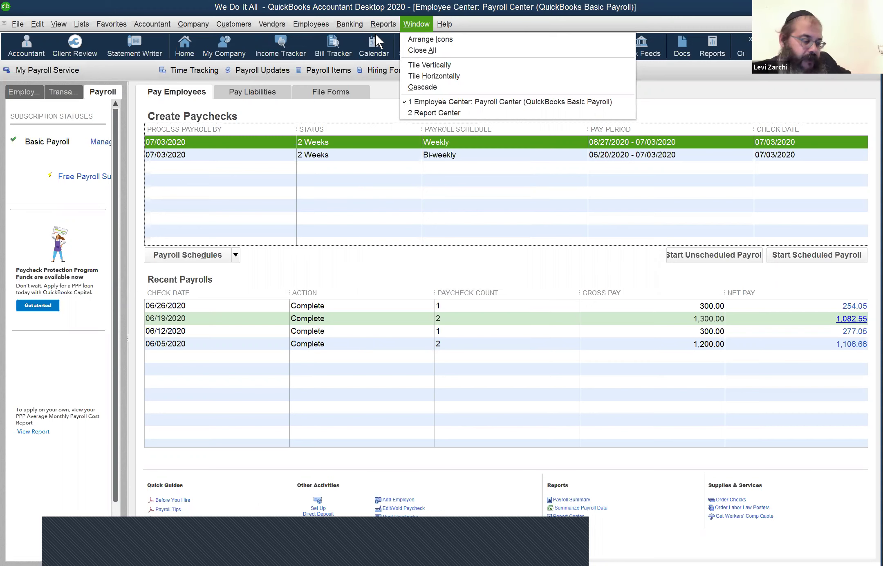
pyautogui.click(383, 23)
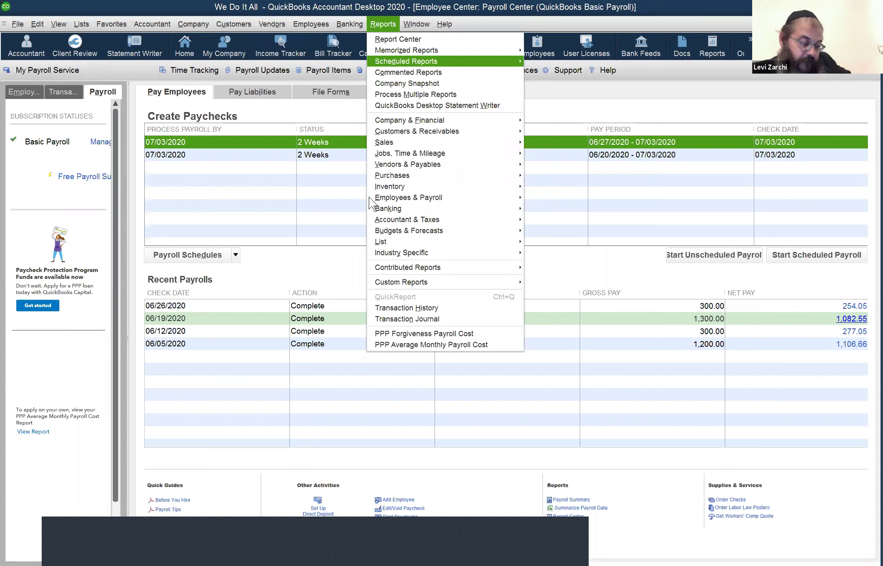
pyautogui.moveTo(369, 197)
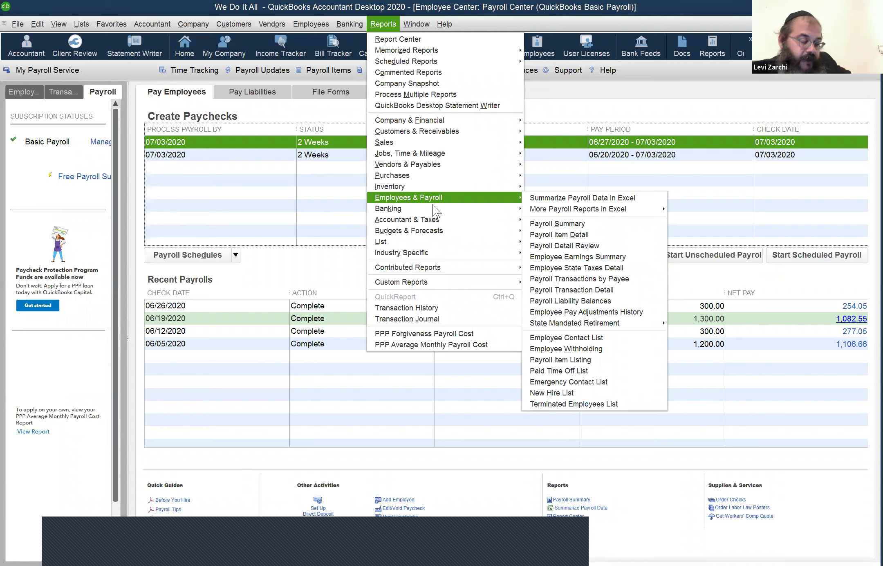
pyautogui.moveTo(433, 205)
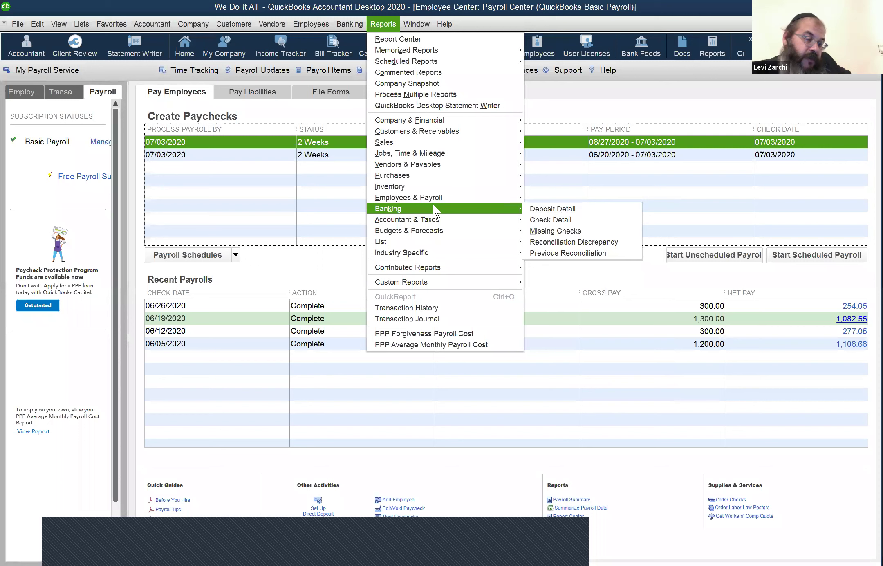
pyautogui.click(359, 7)
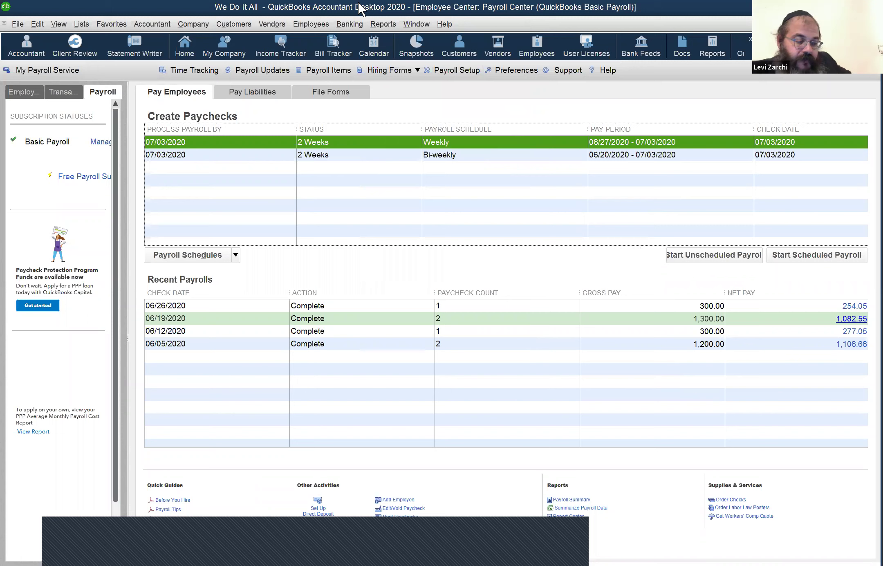
pyautogui.click(418, 25)
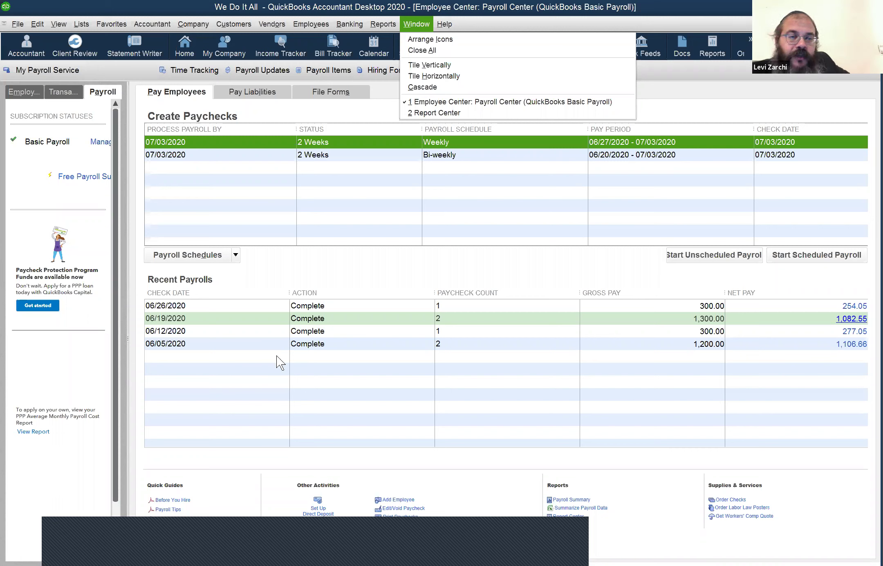
pyautogui.click(249, 25)
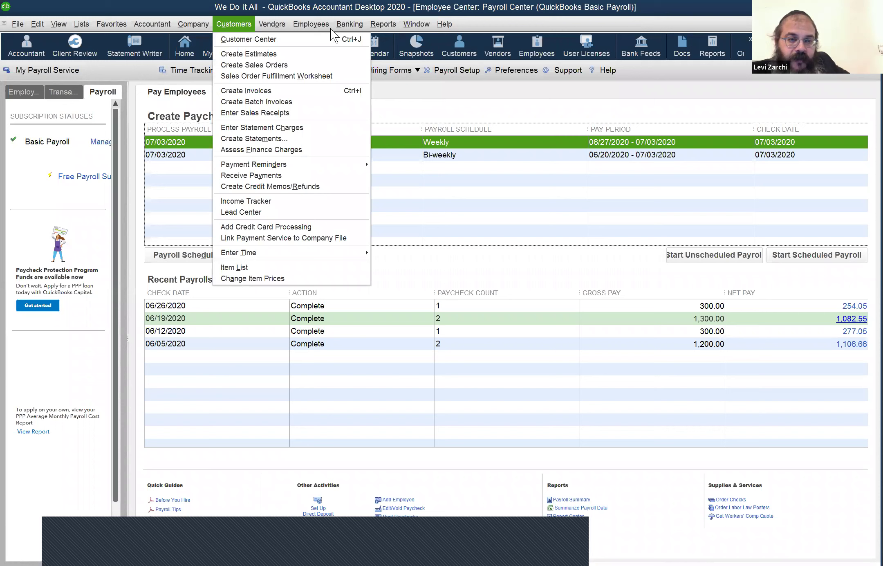
pyautogui.moveTo(351, 28)
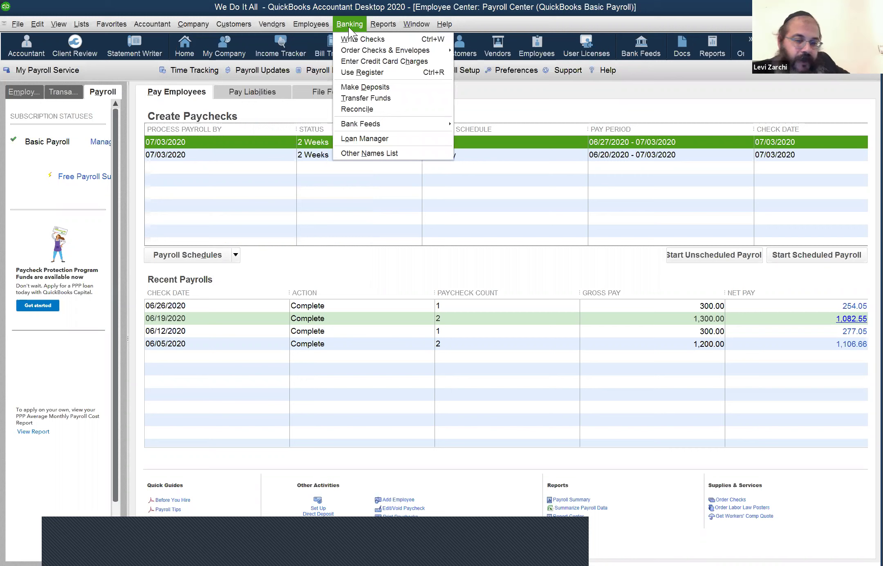
pyautogui.click(391, 15)
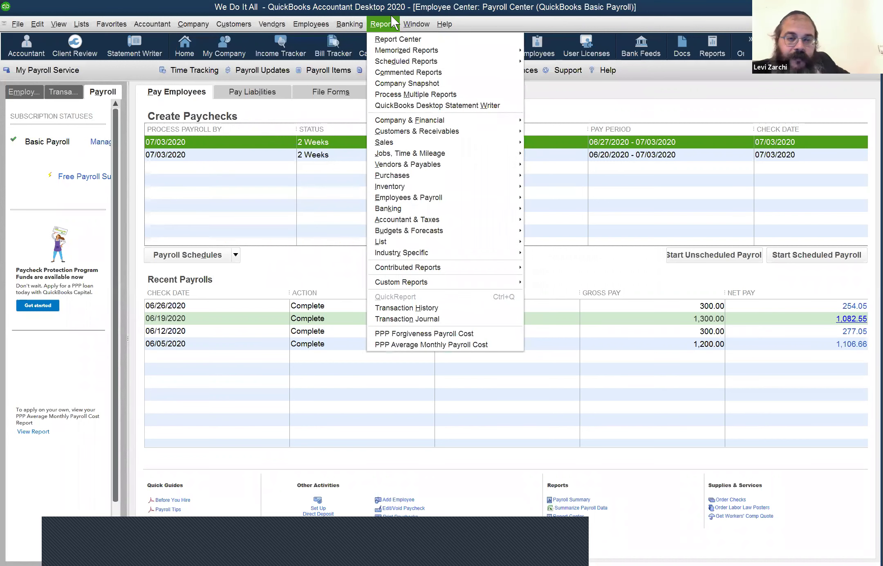
pyautogui.click(416, 23)
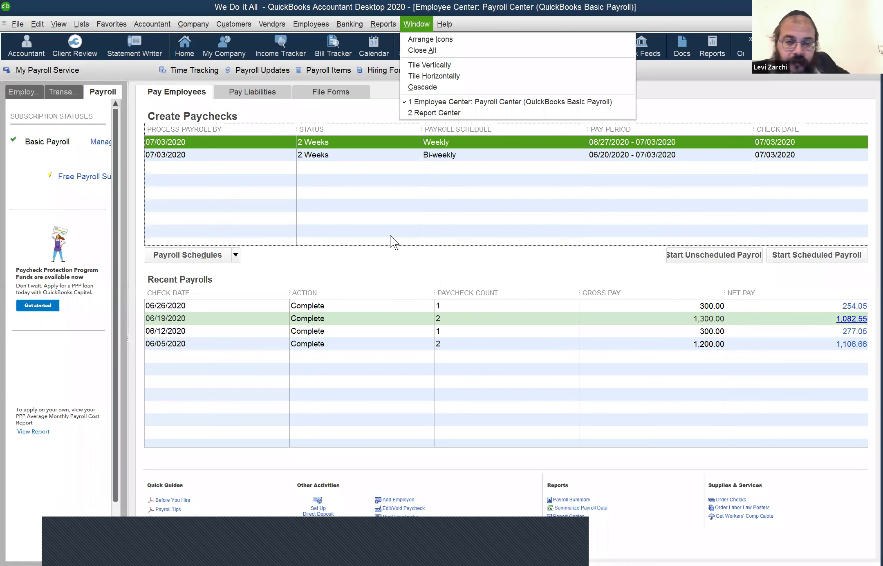
pyautogui.click(416, 99)
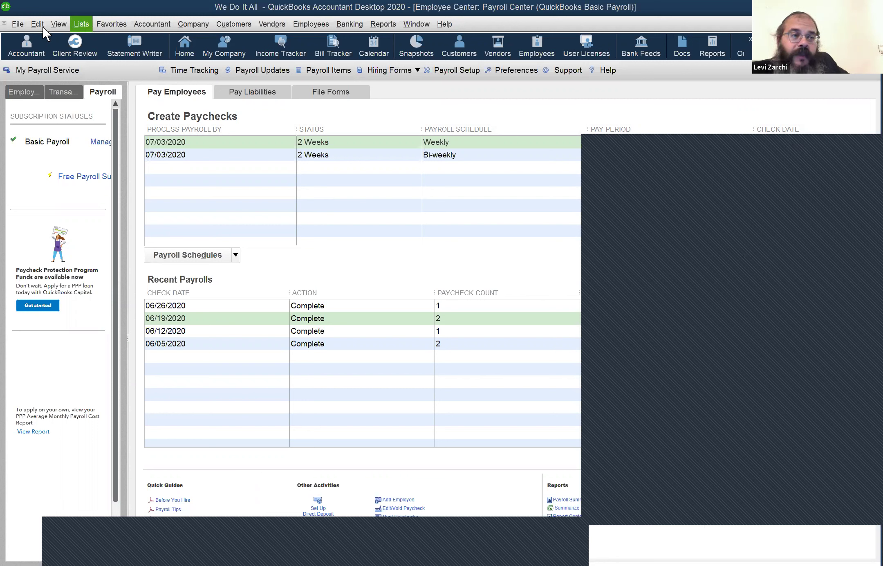
# Step: Open the preferences and examine the company-wide settings for Accounting and General, ending on the personal General settings
pyautogui.click(57, 185)
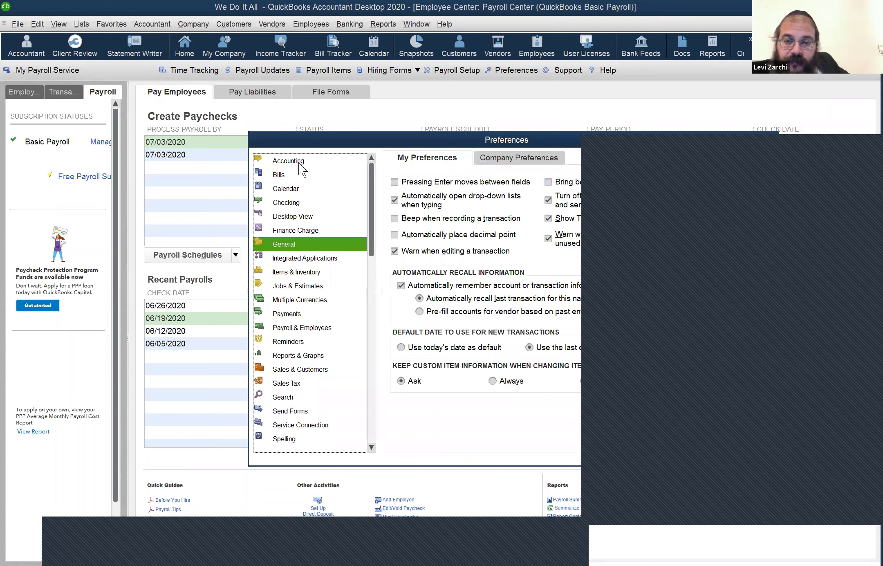
pyautogui.click(298, 161)
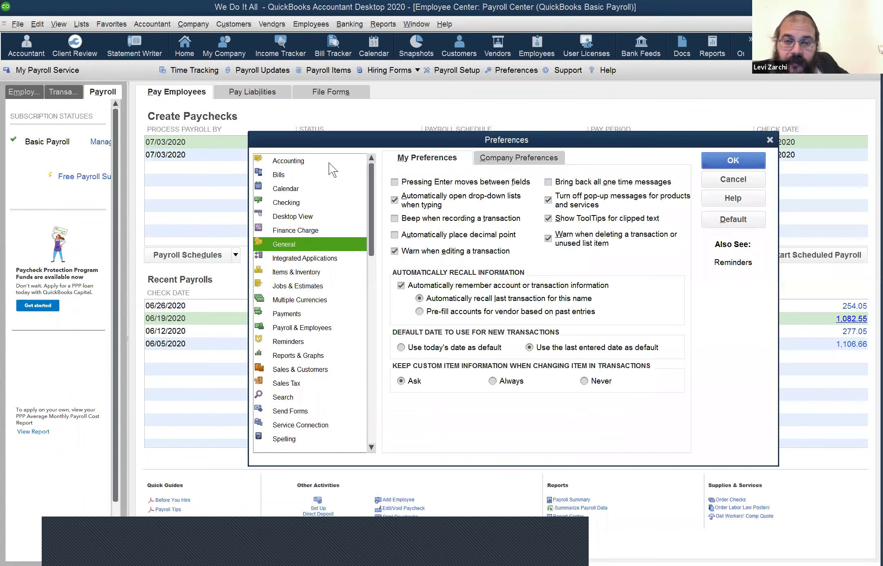
pyautogui.click(513, 164)
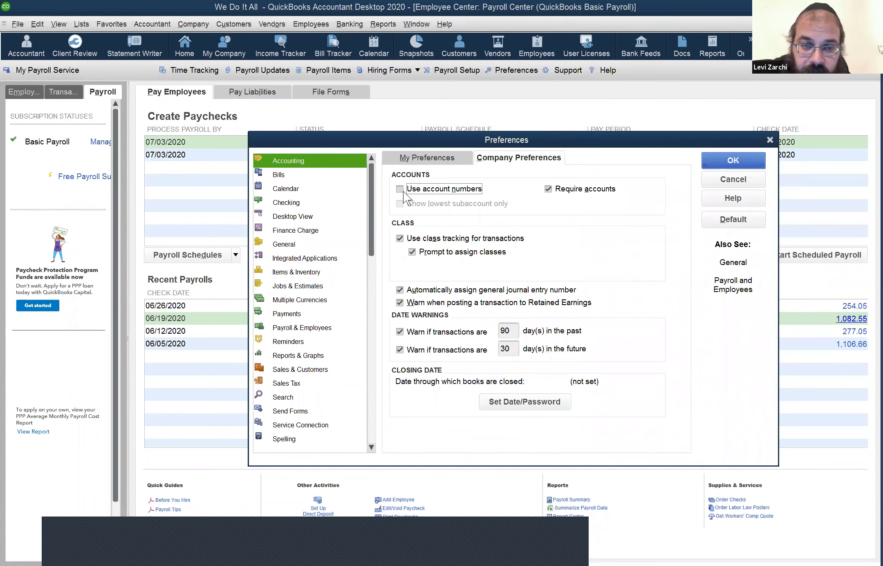
pyautogui.click(301, 245)
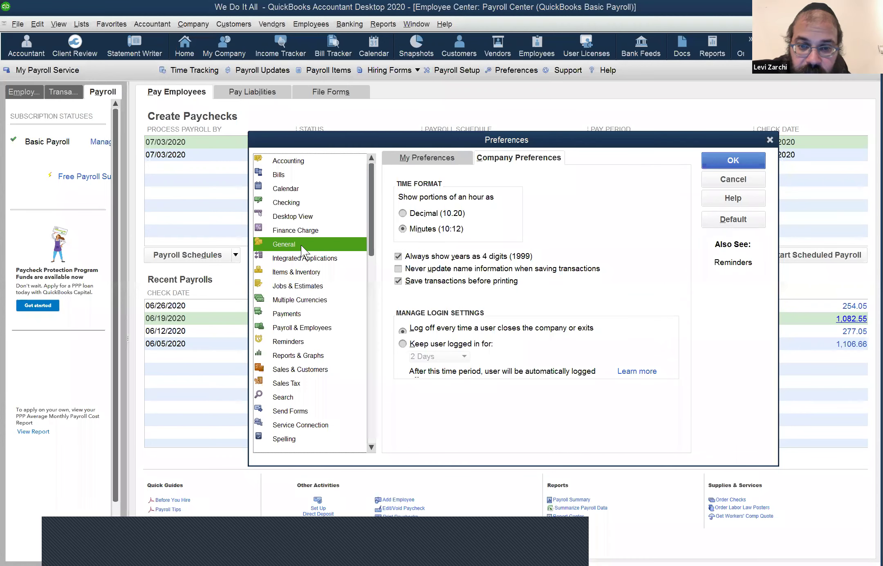
pyautogui.click(415, 156)
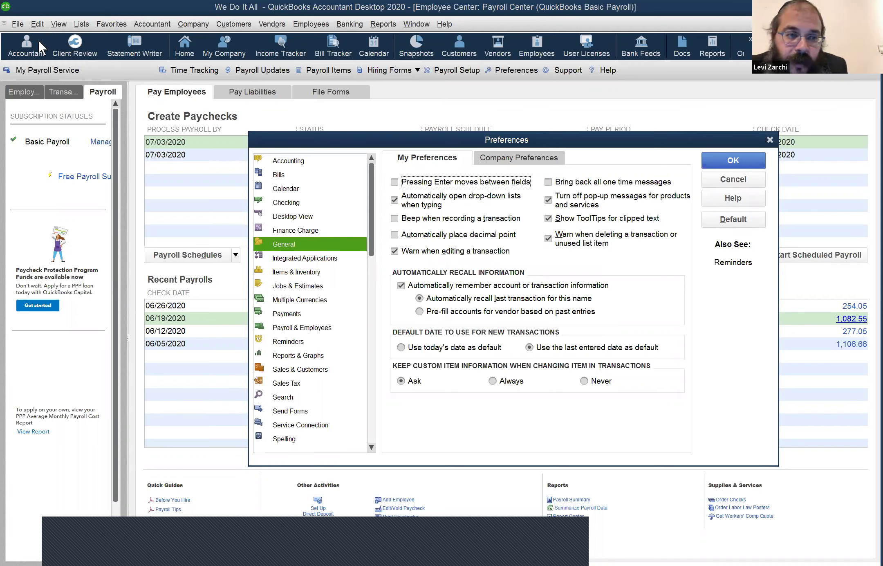
# Step: Examine the personal preferences for General and Finance Charge, and close the preferences without saving
pyautogui.click(283, 244)
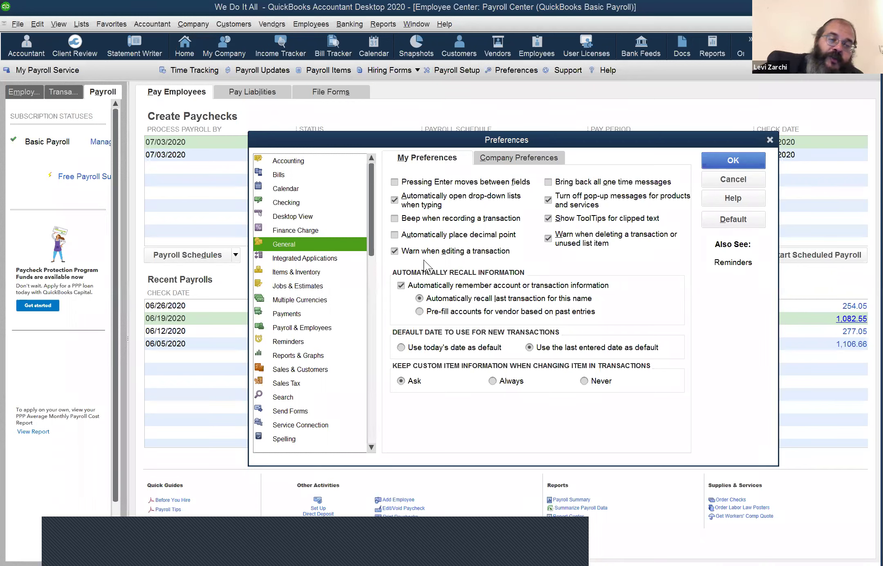
pyautogui.click(315, 230)
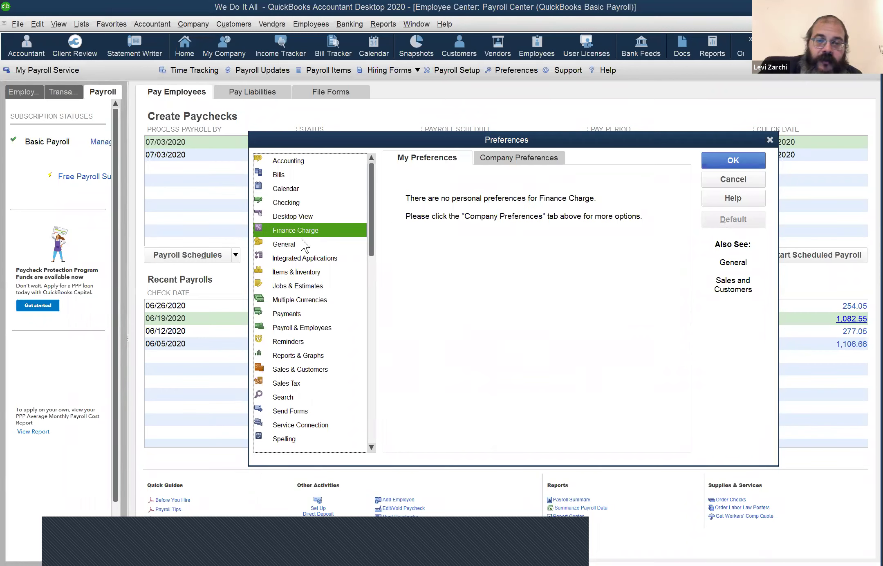
pyautogui.click(315, 244)
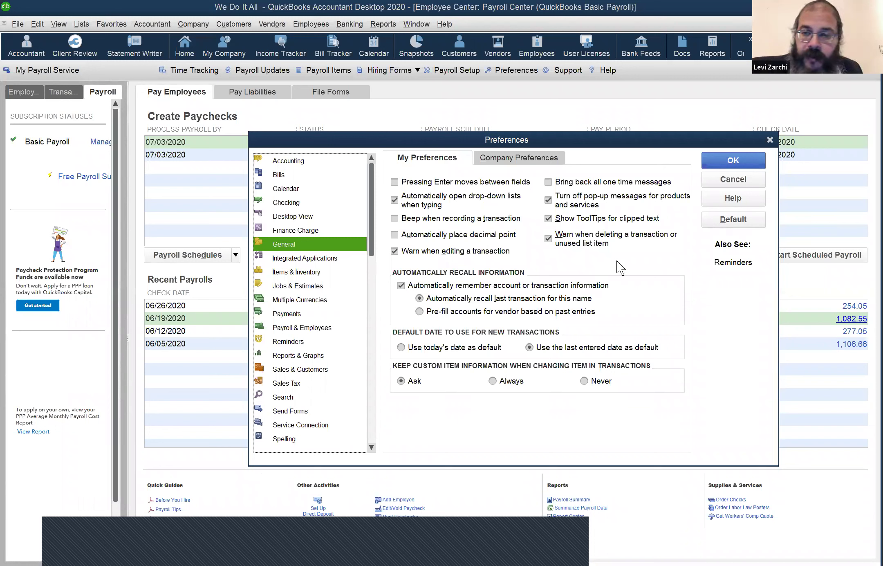
pyautogui.click(726, 178)
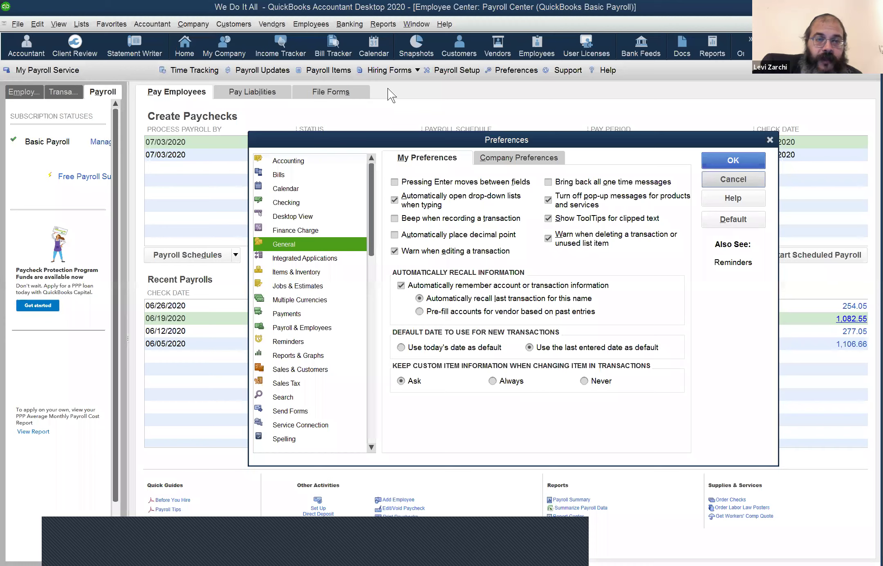
# Step: View the company Home page and the Customer Center
pyautogui.click(200, 24)
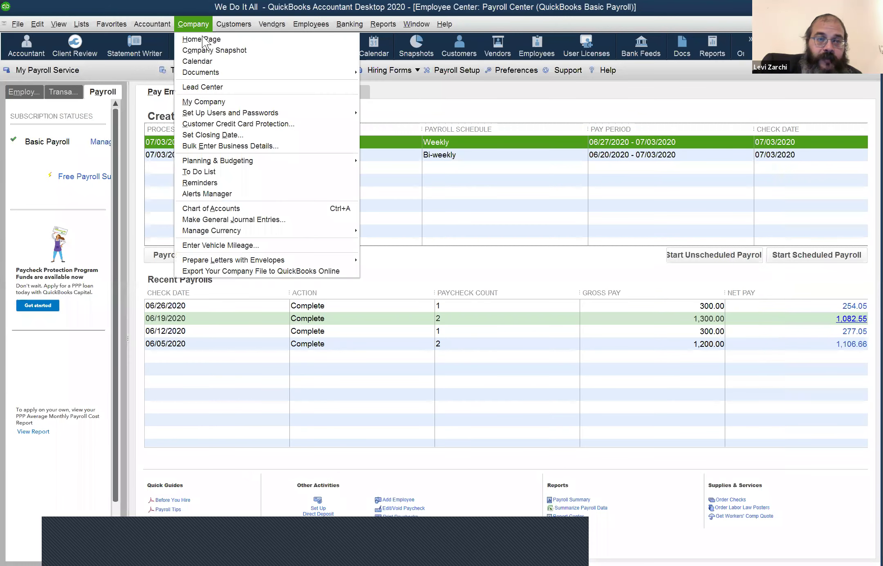
pyautogui.click(203, 39)
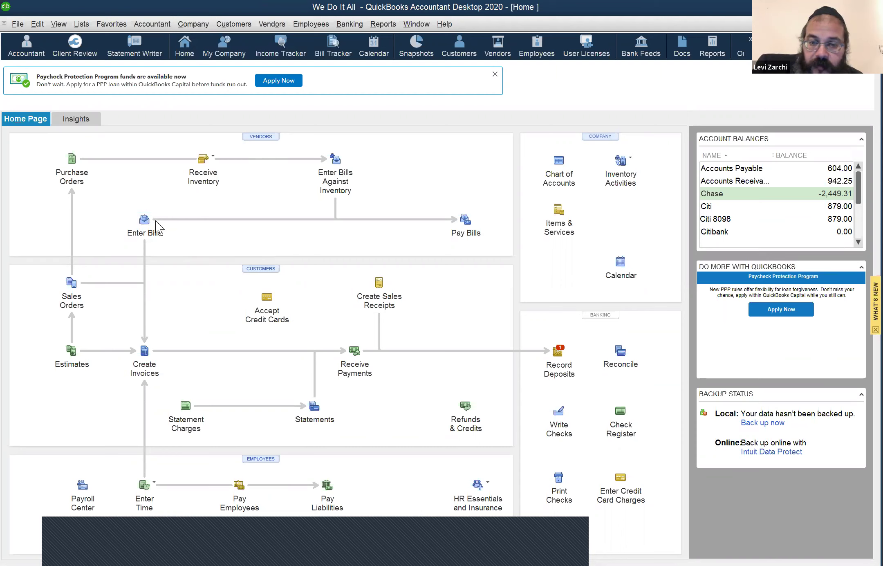
pyautogui.click(226, 25)
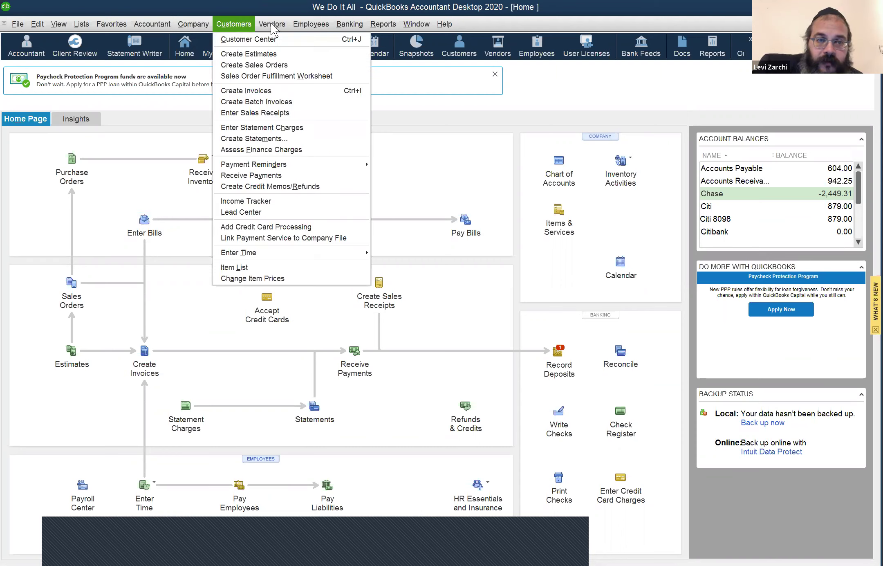
pyautogui.press('Escape')
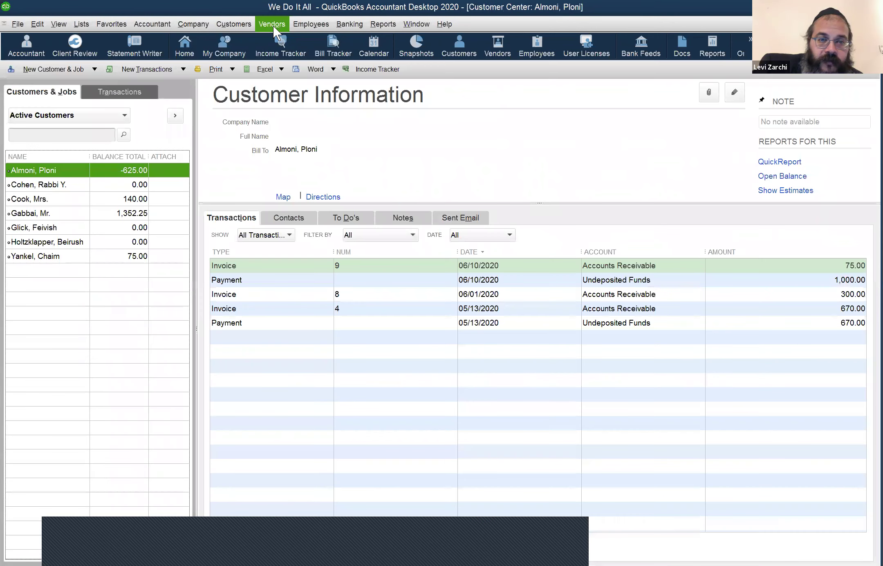
# Step: View the Vendor Center and the Employee Center
pyautogui.click(273, 25)
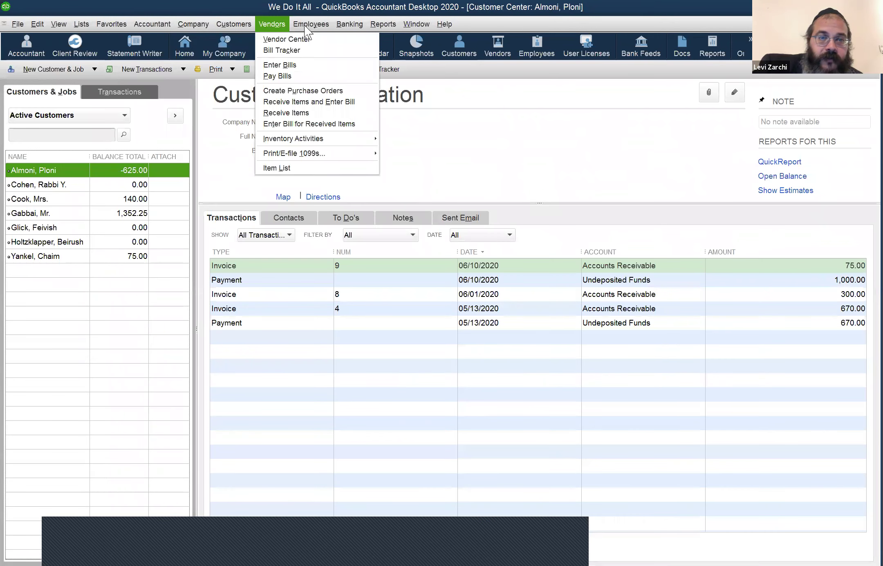
pyautogui.press('Escape')
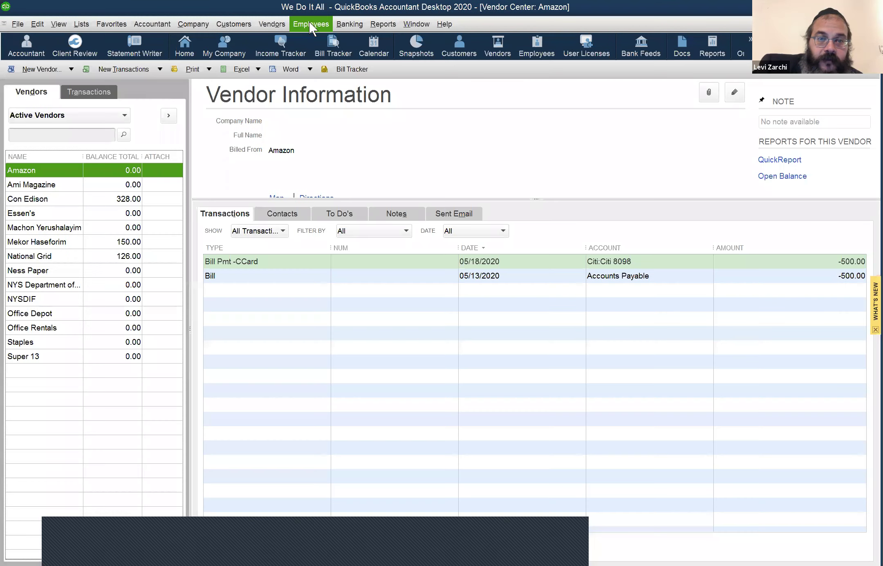
pyautogui.click(310, 24)
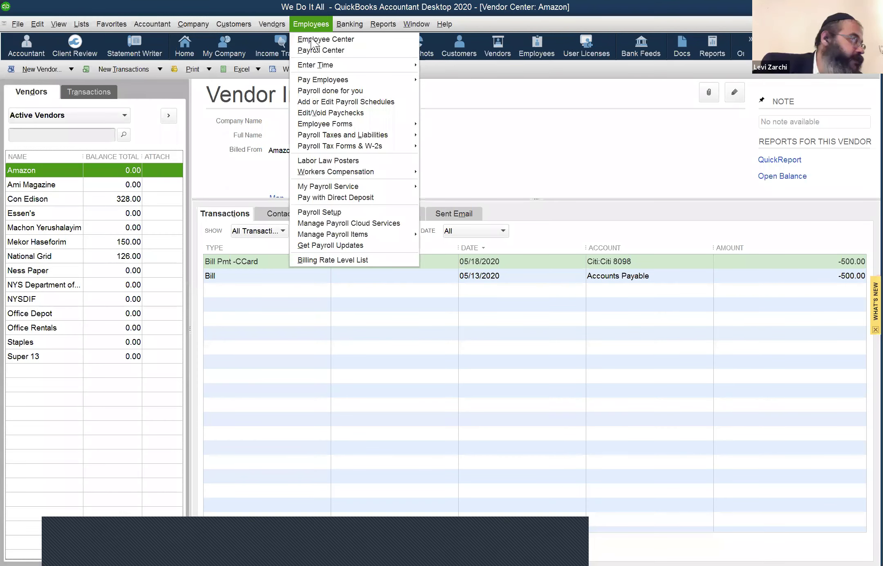
pyautogui.click(311, 36)
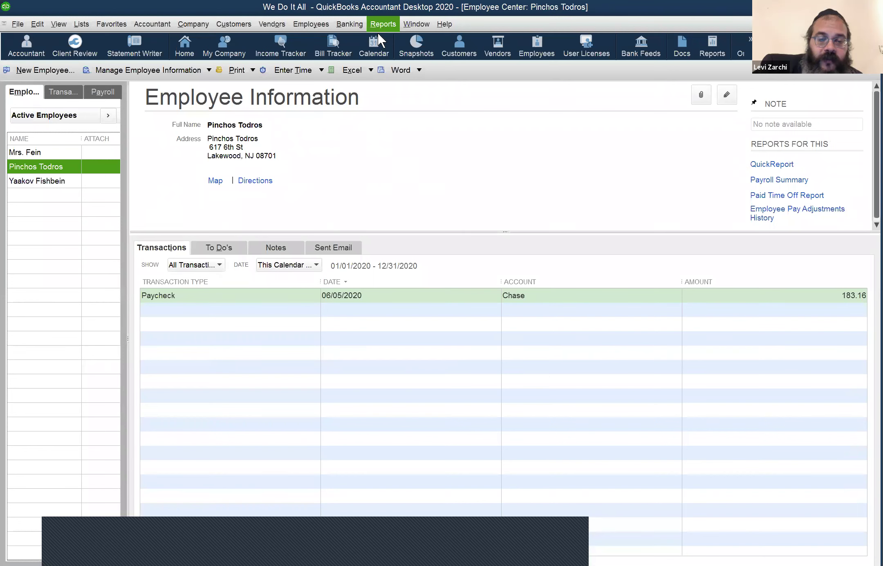
# Step: Look over the available report categories and open the Report Center
pyautogui.click(379, 29)
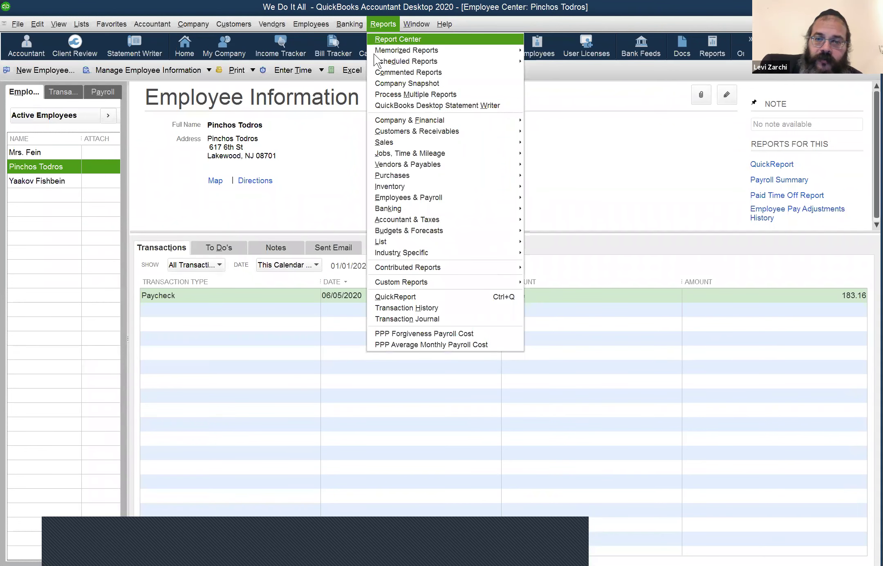
pyautogui.press('Down')
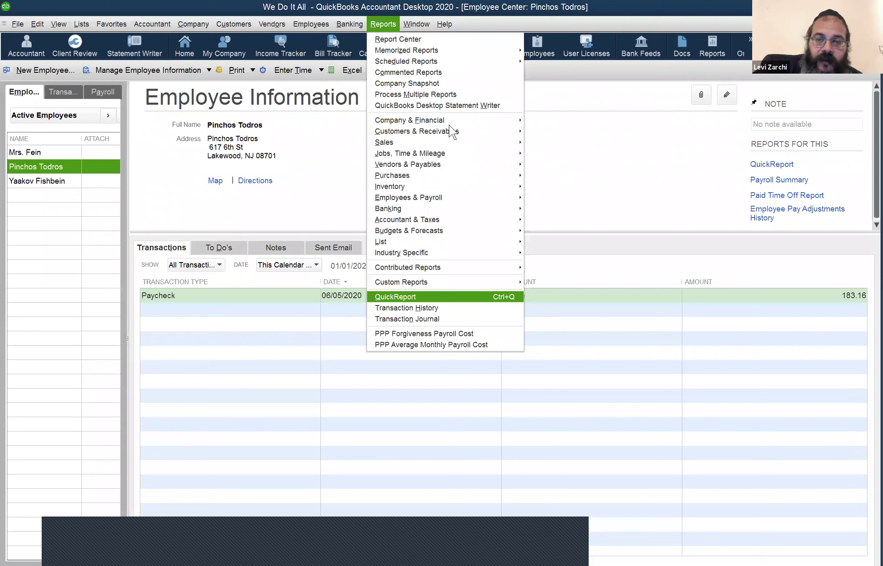
pyautogui.moveTo(449, 125)
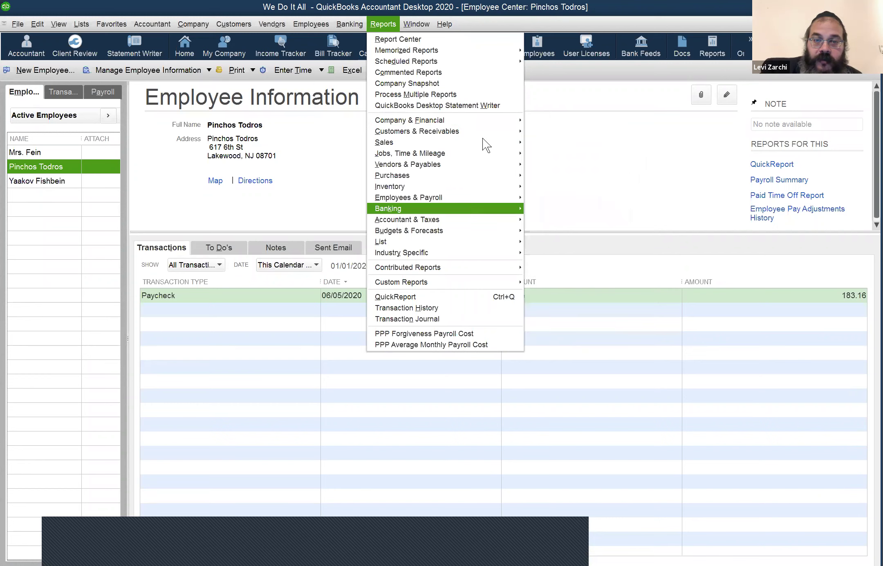
pyautogui.click(399, 36)
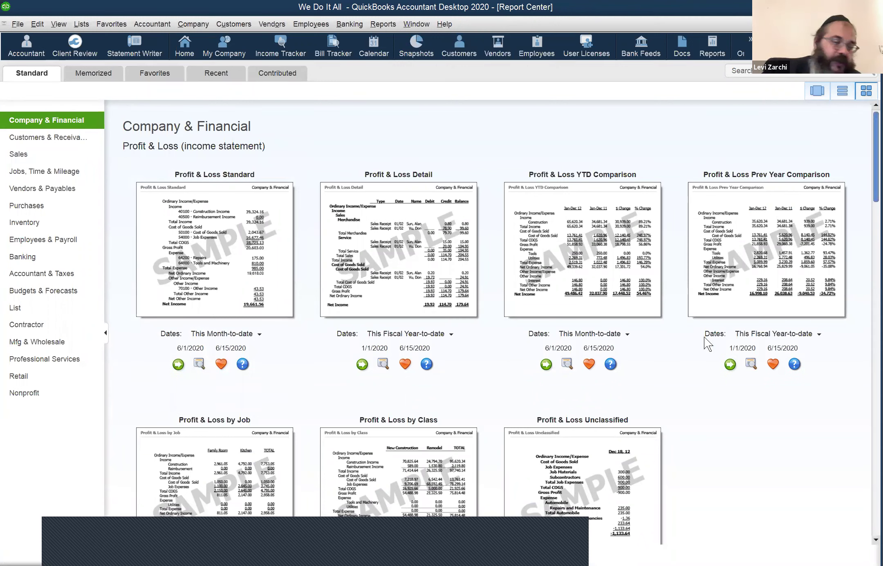
# Step: Examine the Sales reports in the Report Center, from Sales by Customer down to Open Sales Order
pyautogui.click(43, 163)
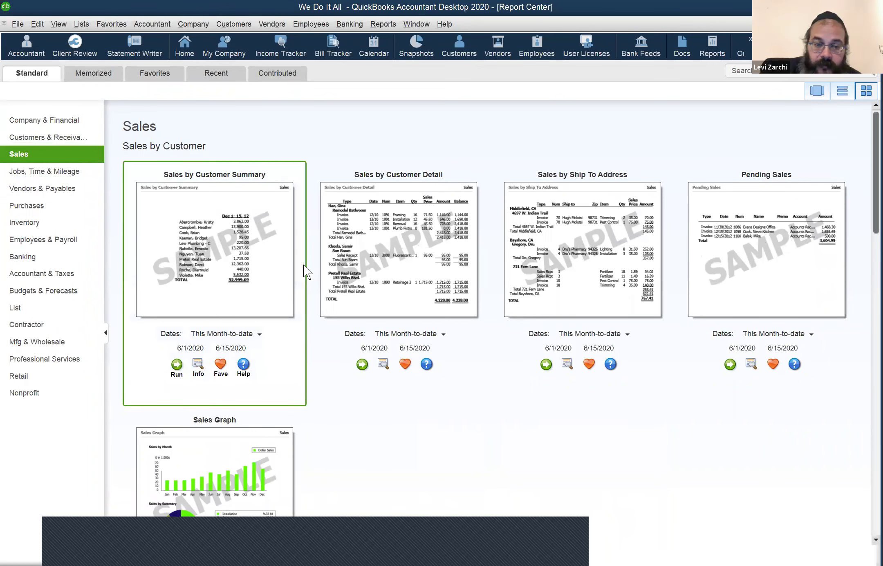
pyautogui.scroll(-3, 303, 264)
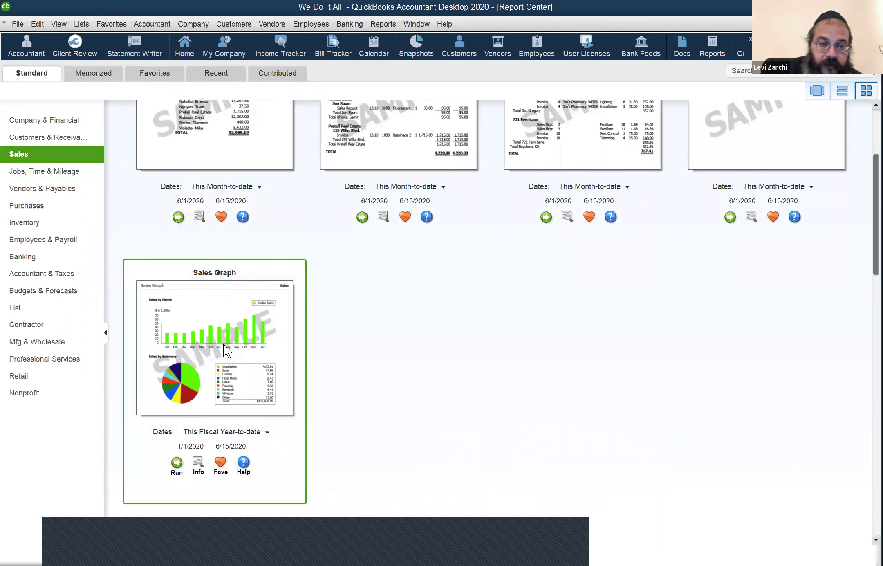
pyautogui.scroll(-2, 221, 336)
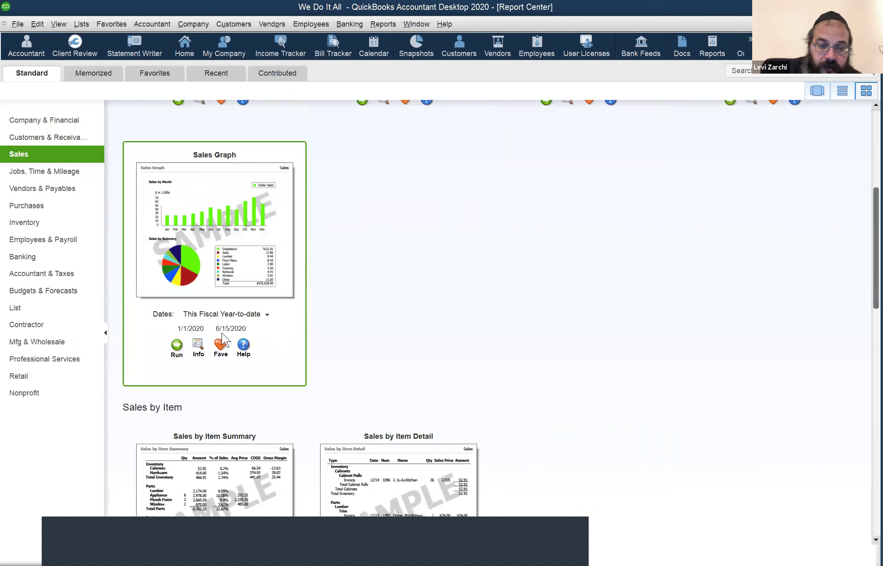
pyautogui.scroll(-3, 222, 333)
pyautogui.scroll(-3, 224, 332)
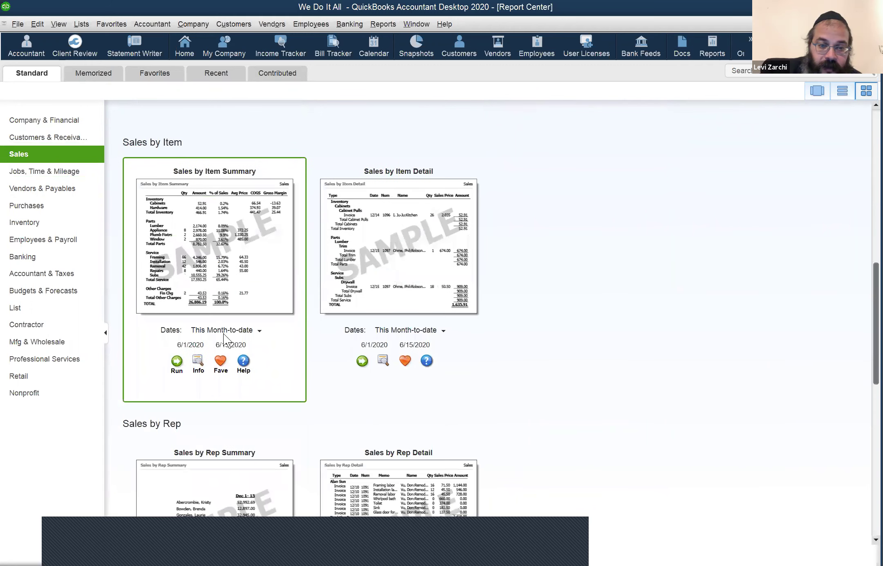
pyautogui.scroll(-2, 220, 337)
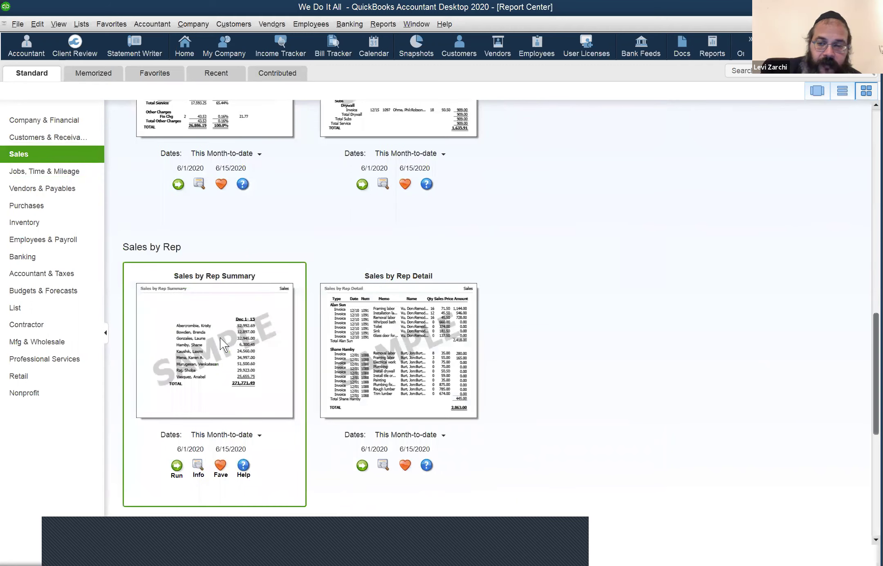
pyautogui.scroll(-3, 221, 338)
pyautogui.scroll(-3, 211, 337)
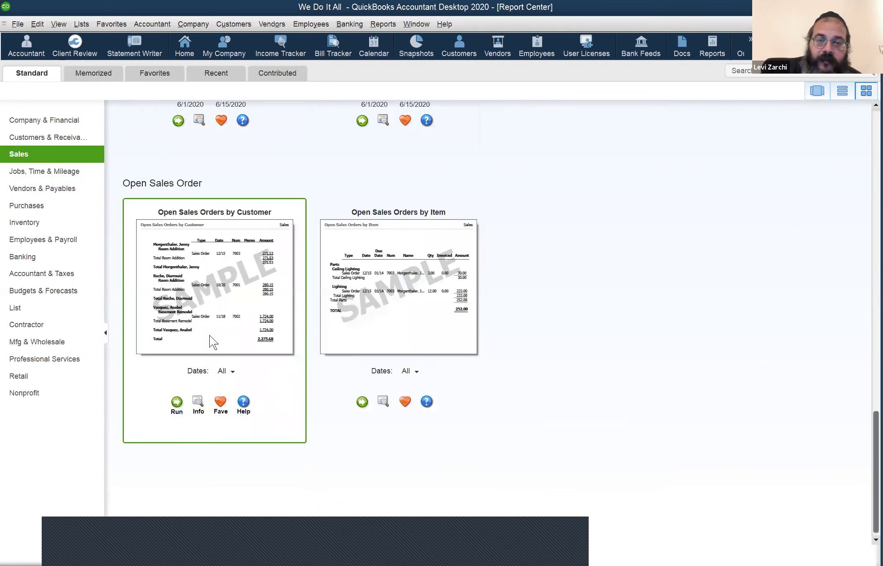
pyautogui.scroll(6, 207, 335)
pyautogui.scroll(8, 208, 336)
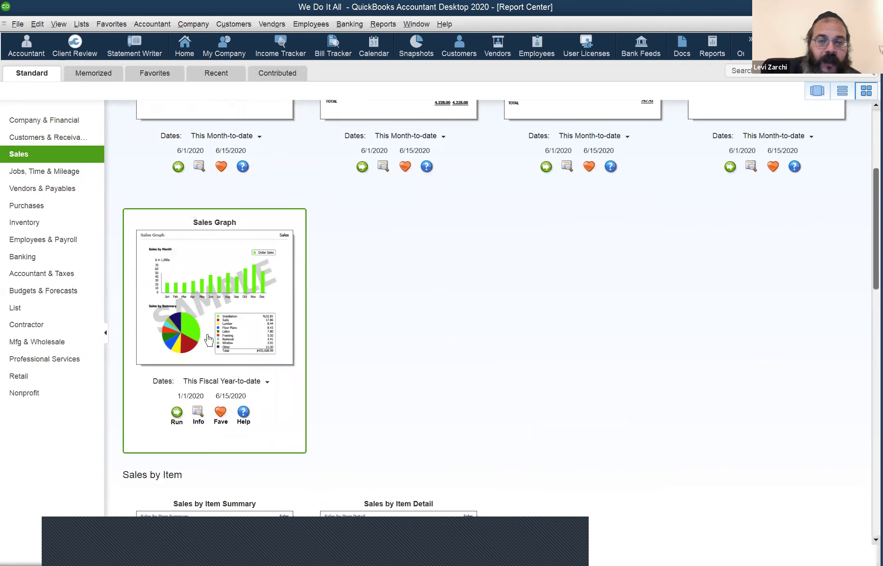
pyautogui.scroll(4, 207, 335)
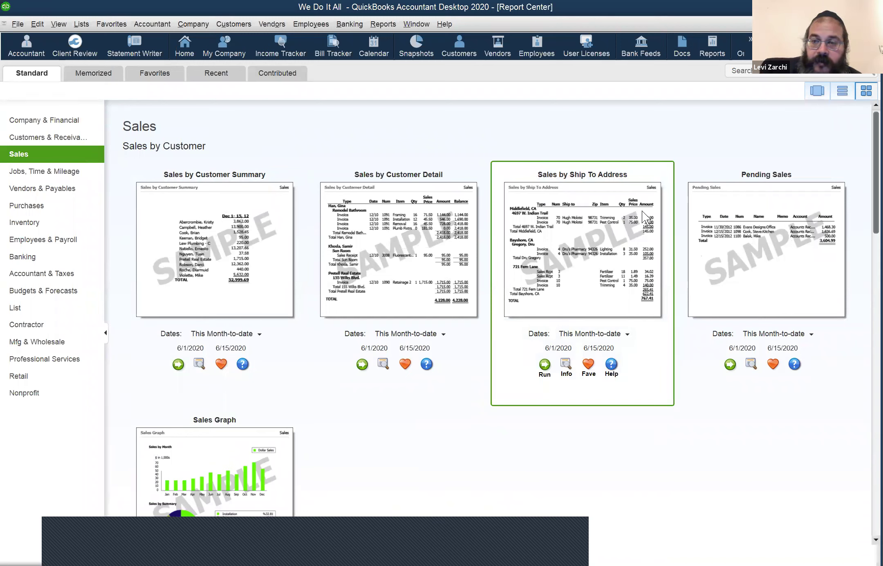
# Step: View the Customers & Receivables reports in the Report Center and run the Collections Report as of today
pyautogui.click(27, 137)
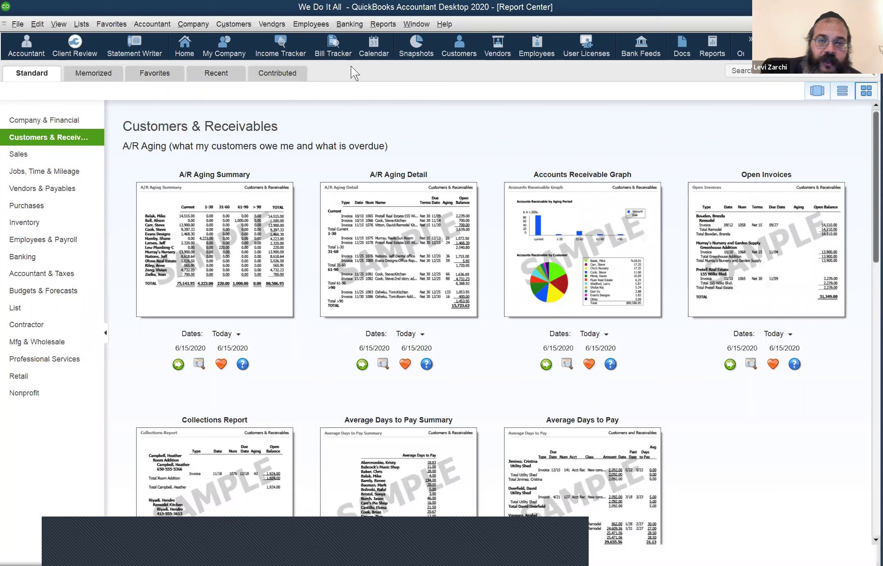
pyautogui.click(382, 24)
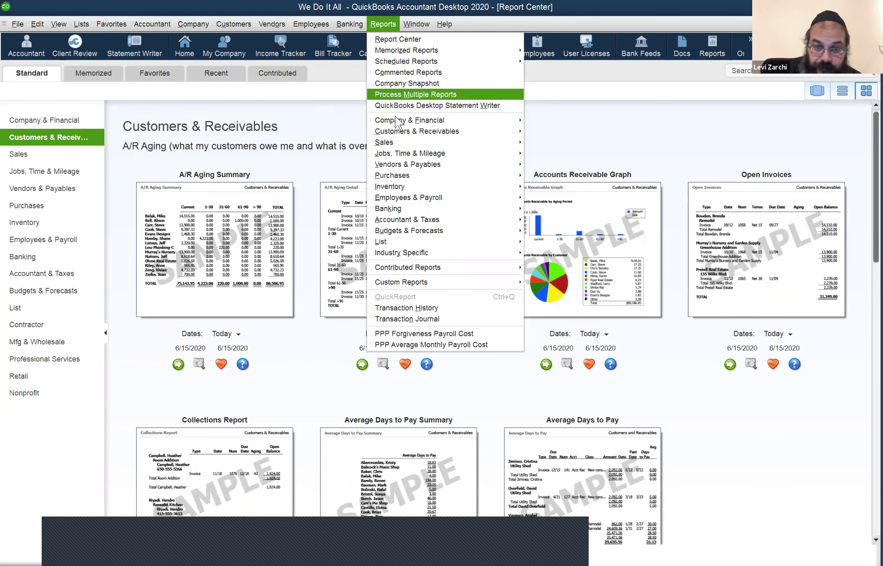
pyautogui.moveTo(395, 121)
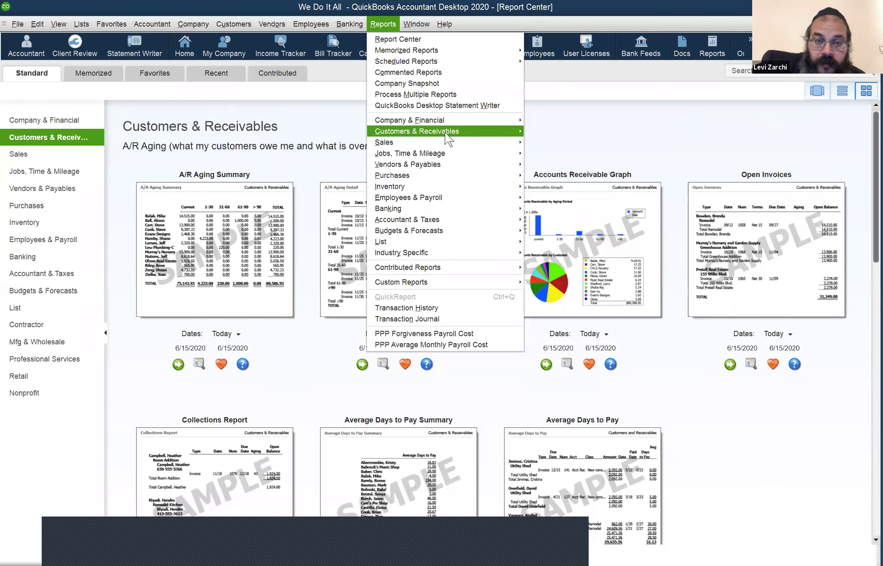
pyautogui.moveTo(444, 132)
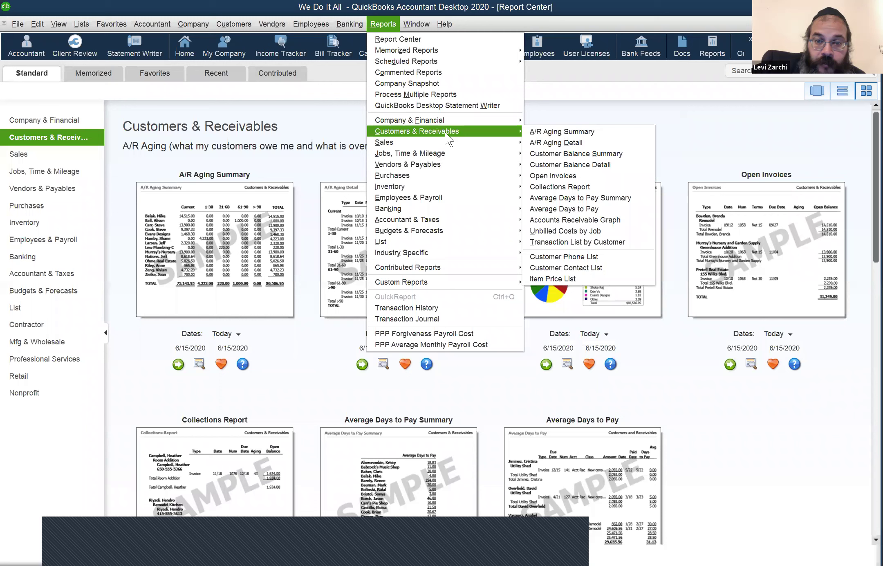
pyautogui.click(576, 189)
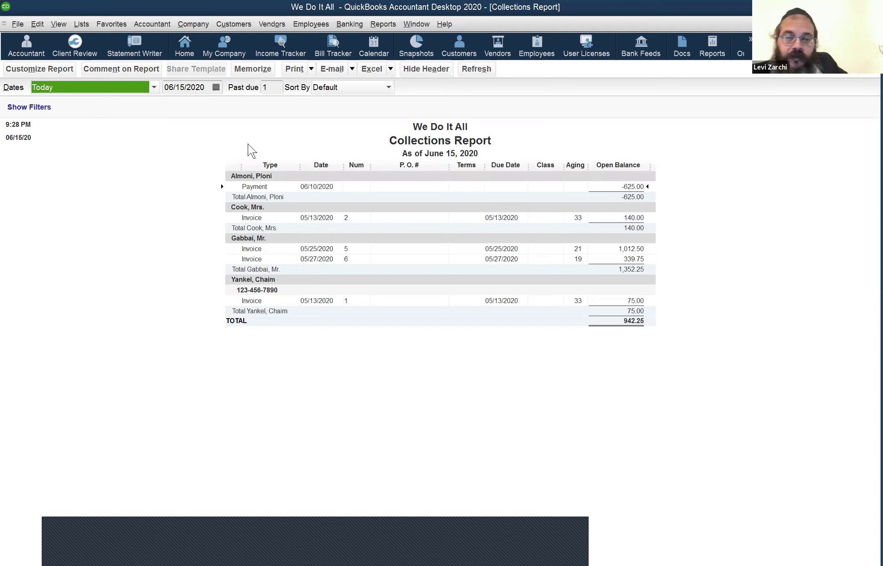
pyautogui.click(250, 219)
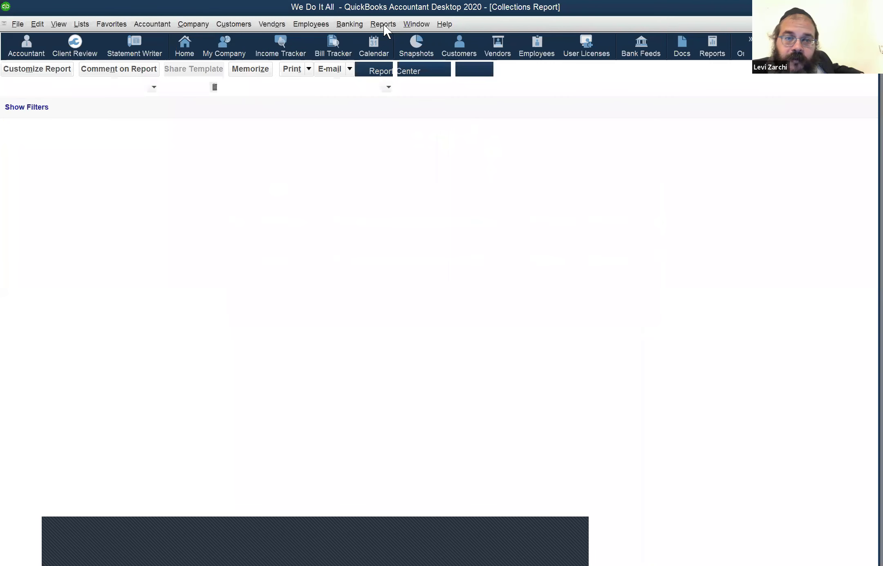
# Step: Reopen the Collections Report from the Customers & Receivables reports, then close it
pyautogui.click(384, 24)
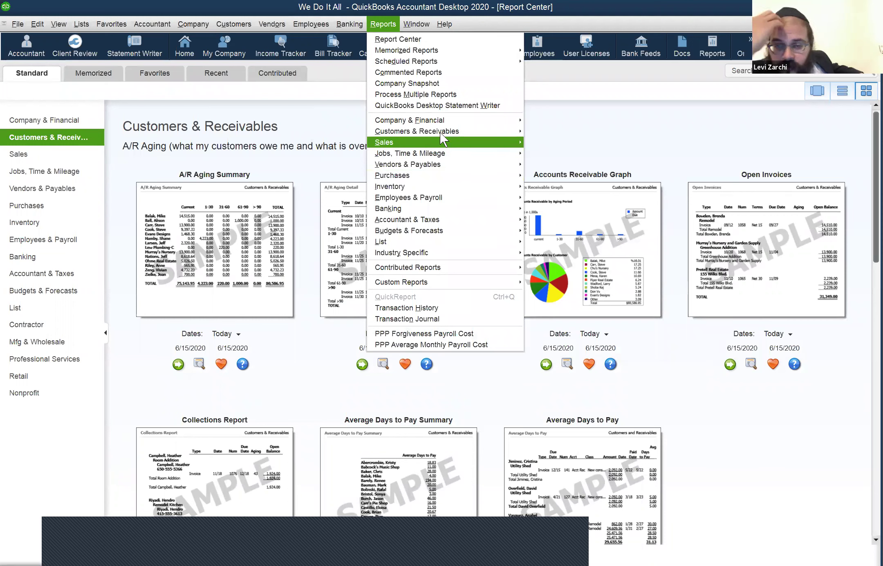
pyautogui.moveTo(440, 131)
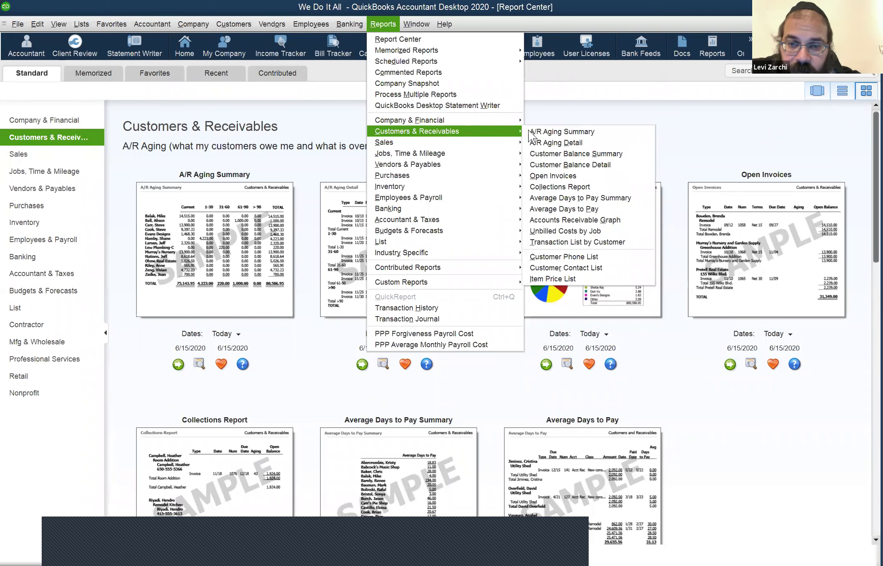
pyautogui.moveTo(516, 128)
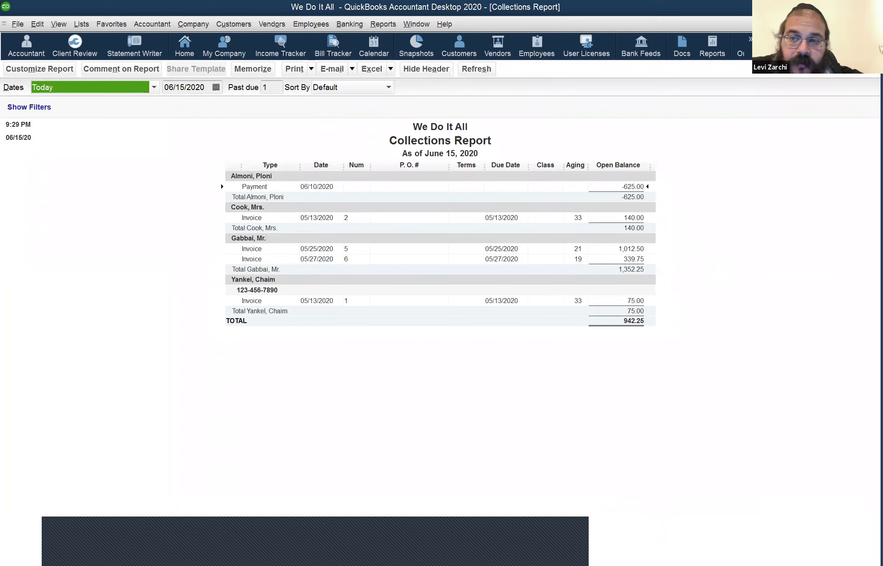
pyautogui.press('Escape')
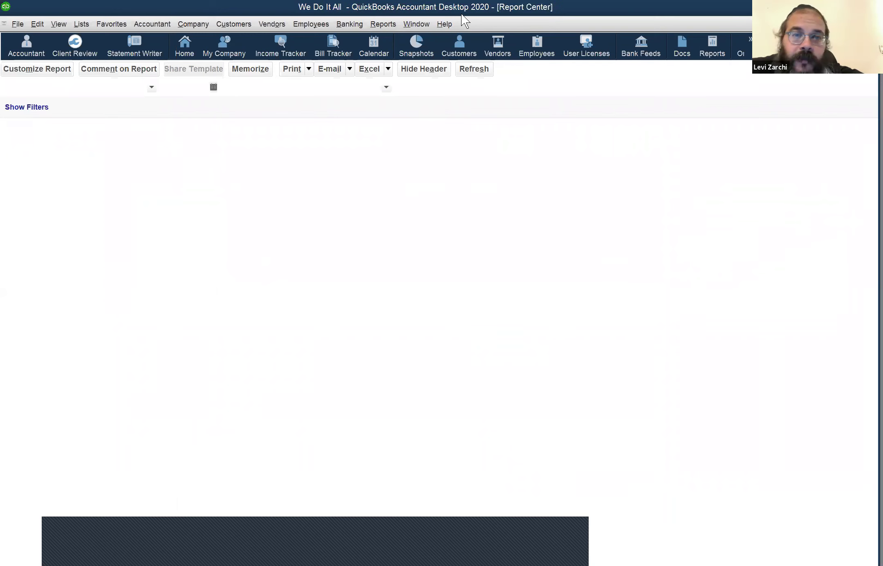
# Step: Run the A/R Aging Summary, check the 31 - 60 day overdue amounts, and close the report
pyautogui.click(383, 25)
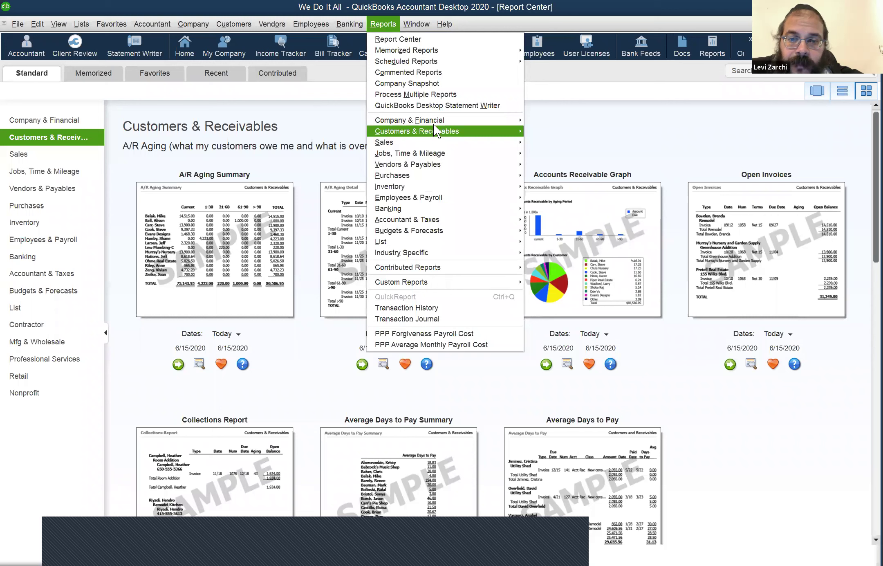
pyautogui.moveTo(476, 130)
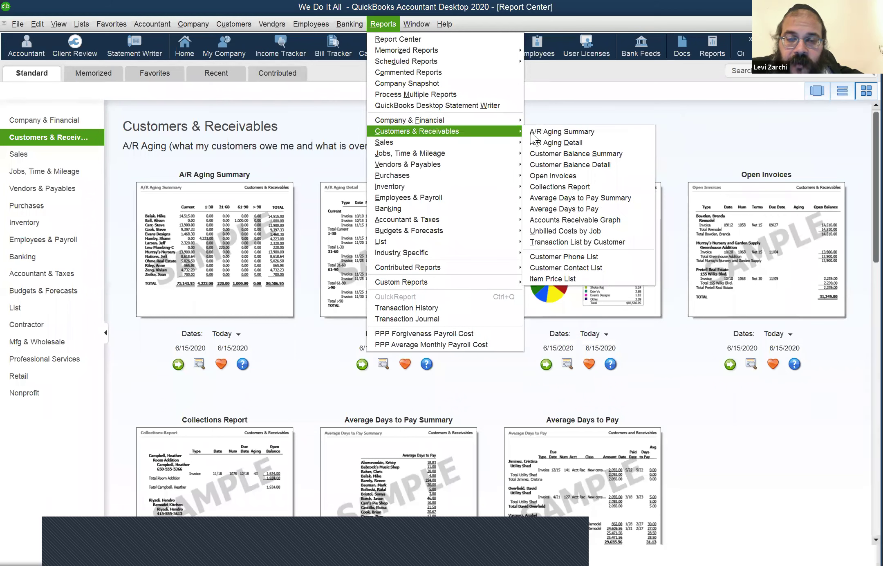
pyautogui.click(531, 131)
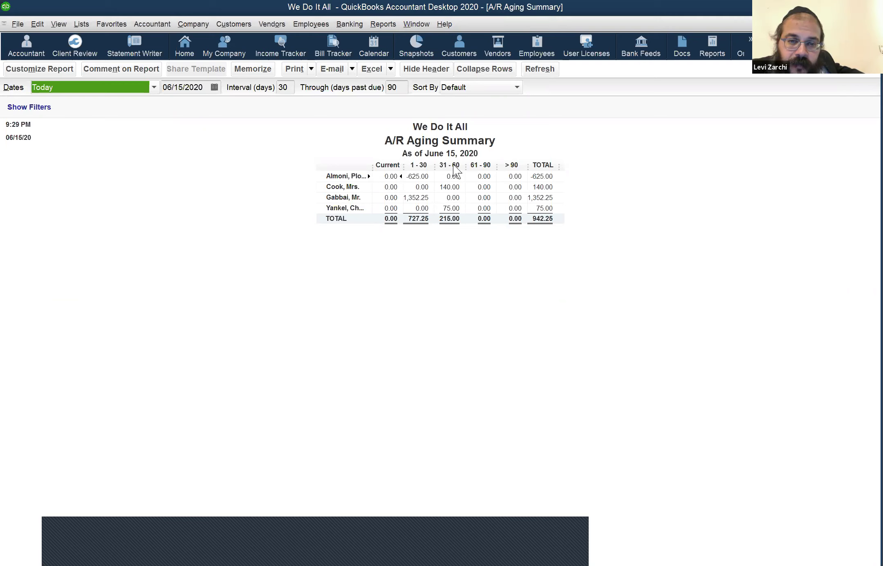
pyautogui.click(451, 189)
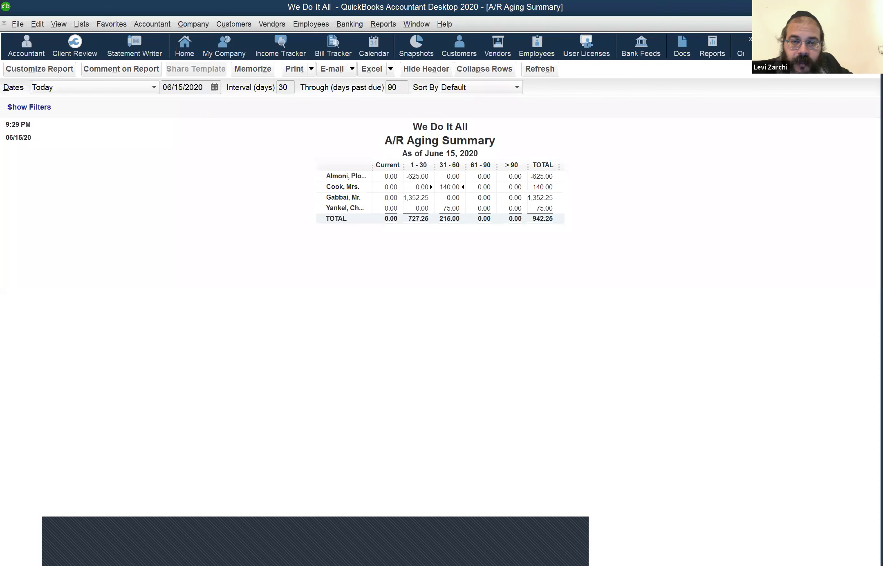
pyautogui.press('Escape')
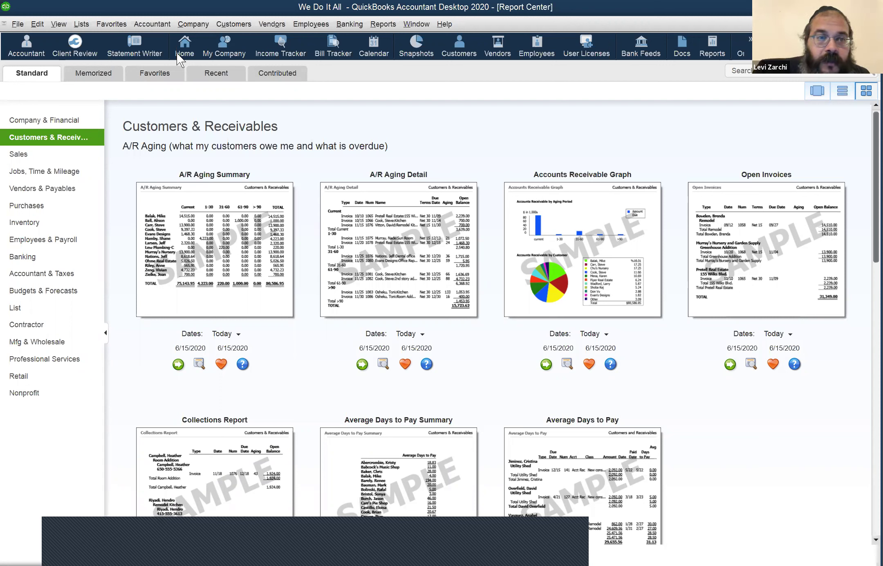
# Step: Open the Copier record from the Fixed Asset Item List and examine its purchase and asset information fields
pyautogui.click(81, 24)
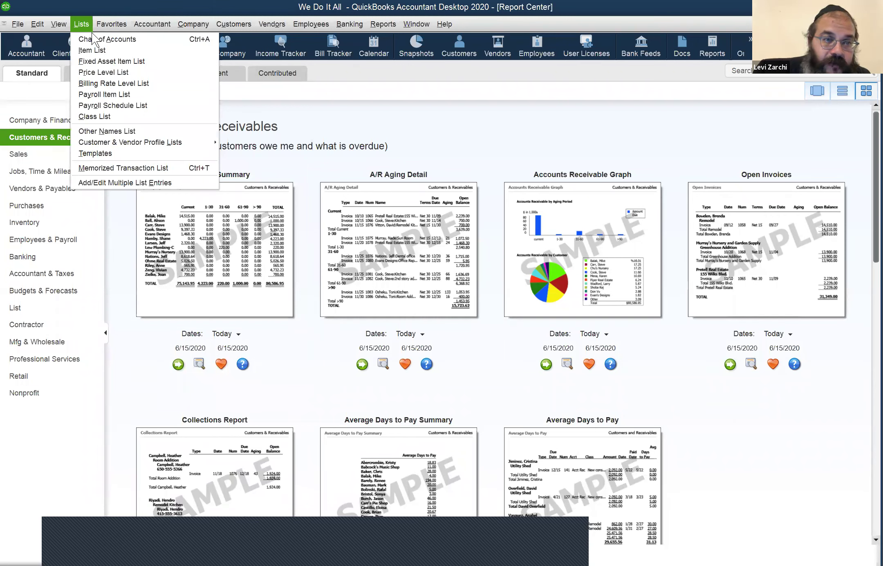
pyautogui.click(115, 61)
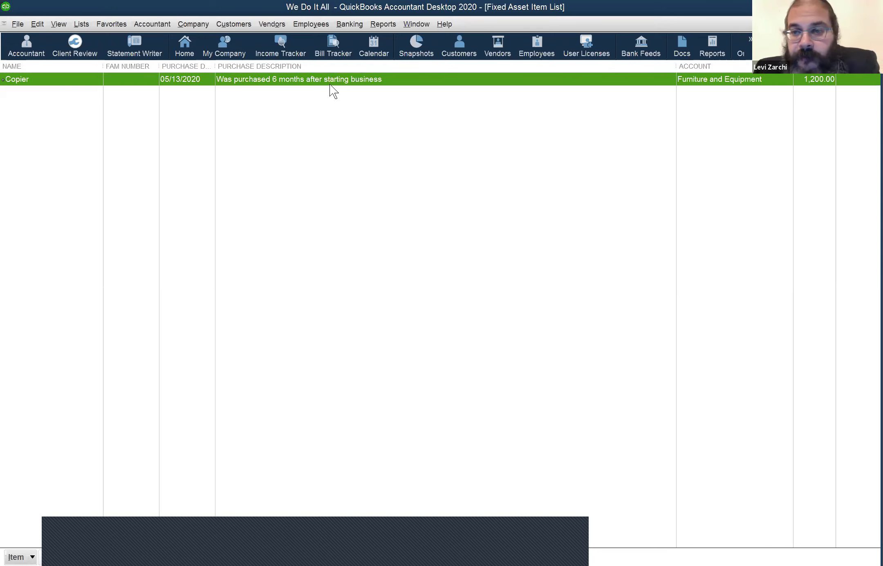
pyautogui.doubleClick(681, 80)
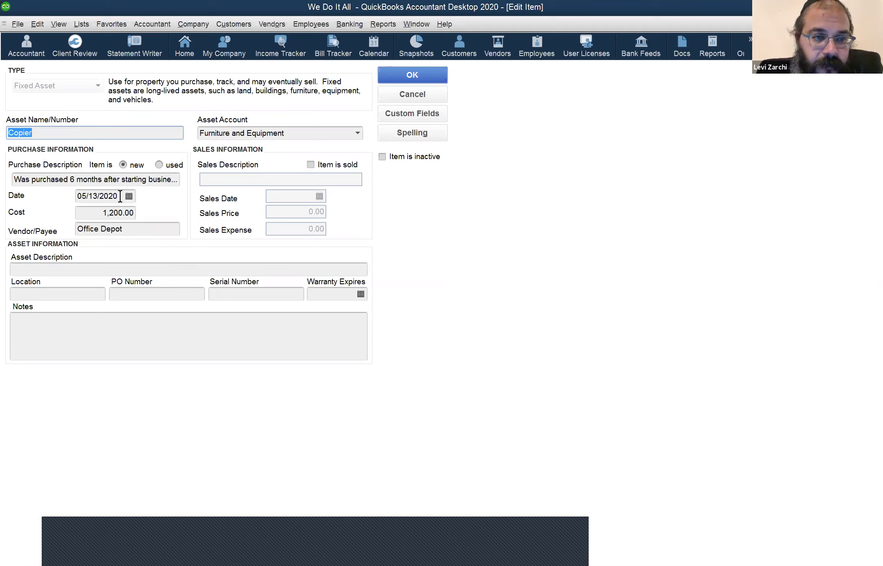
pyautogui.click(70, 265)
pyautogui.click(48, 178)
pyautogui.click(48, 265)
pyautogui.click(328, 288)
pyautogui.click(240, 295)
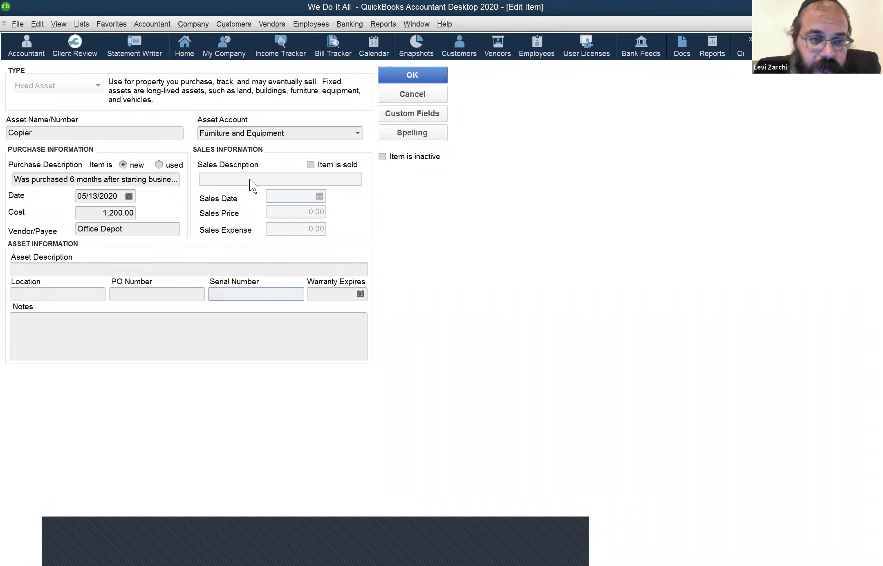
# Step: Try marking the Copier as sold to compare its purchase cost with the sales price, and discard the edit
pyautogui.click(310, 165)
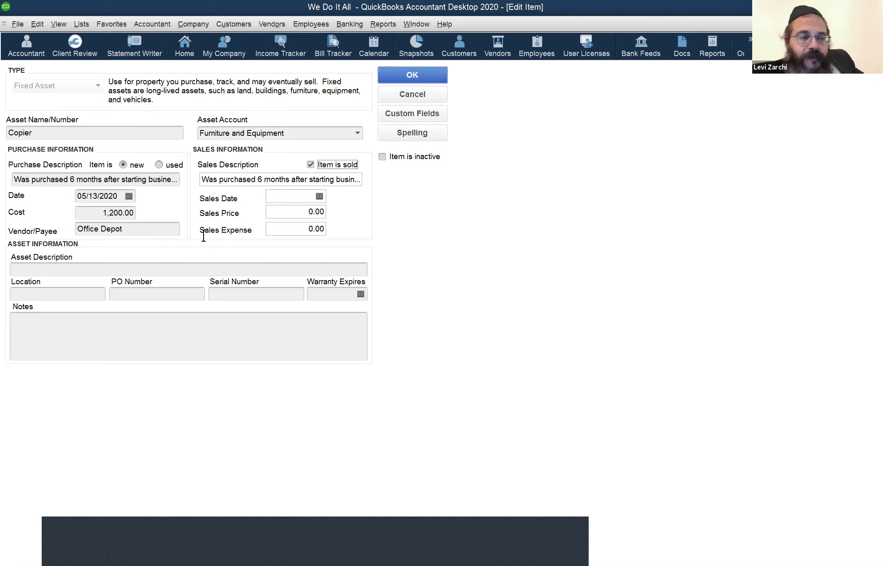
pyautogui.click(90, 214)
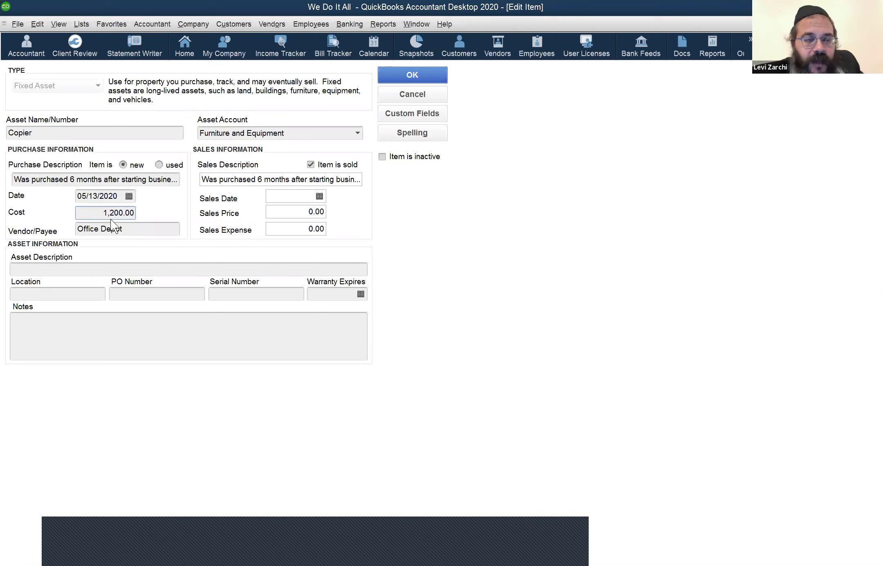
pyautogui.click(276, 211)
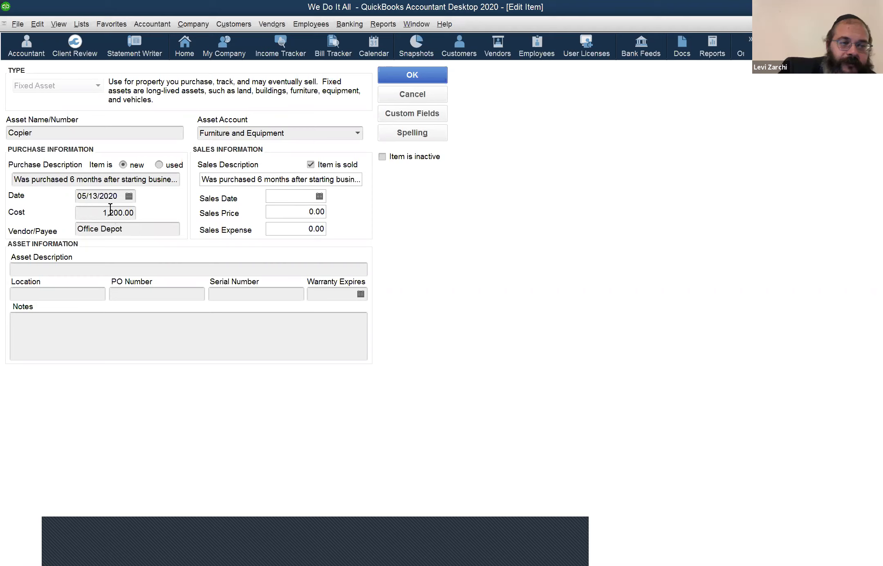
pyautogui.moveTo(101, 216); pyautogui.dragTo(145, 215)
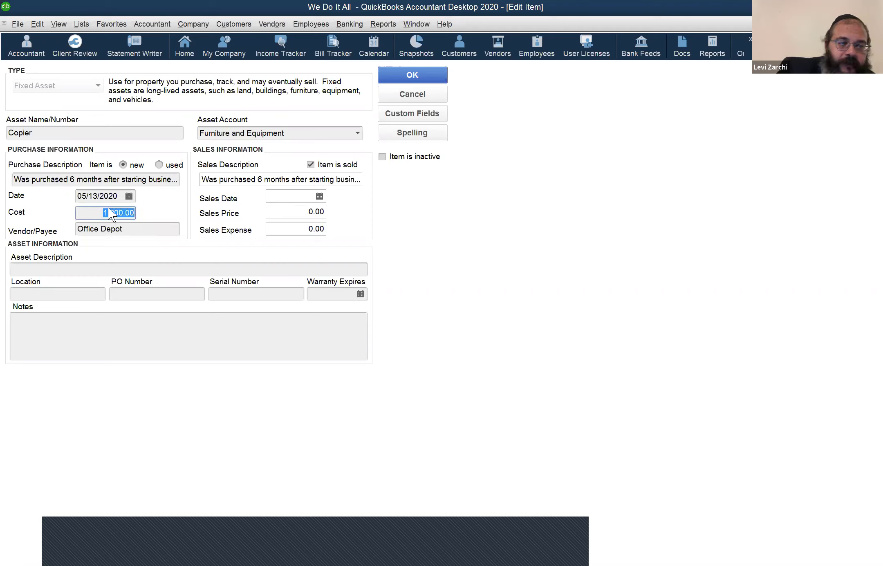
pyautogui.click(273, 216)
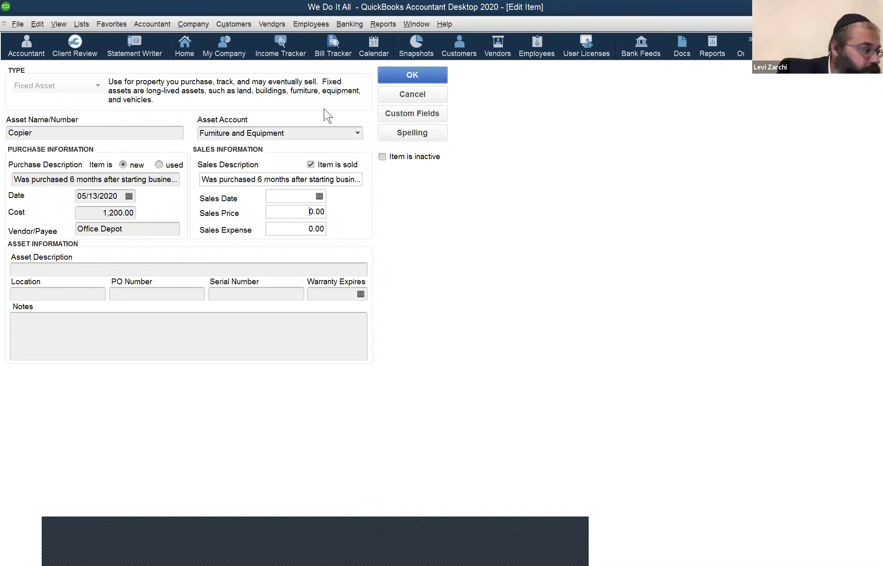
pyautogui.click(393, 96)
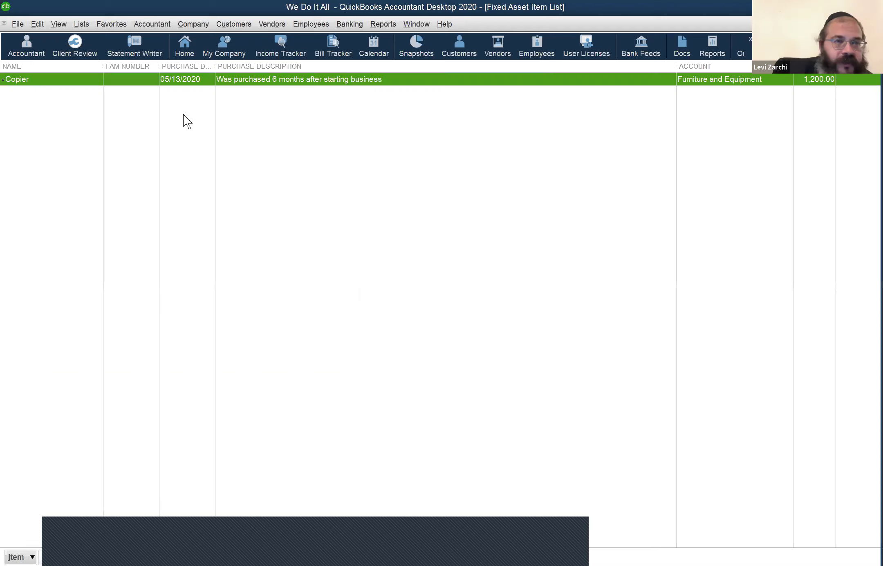
# Step: Look through the Templates list and open the Intuit Service Invoice template in Basic Customization
pyautogui.click(78, 24)
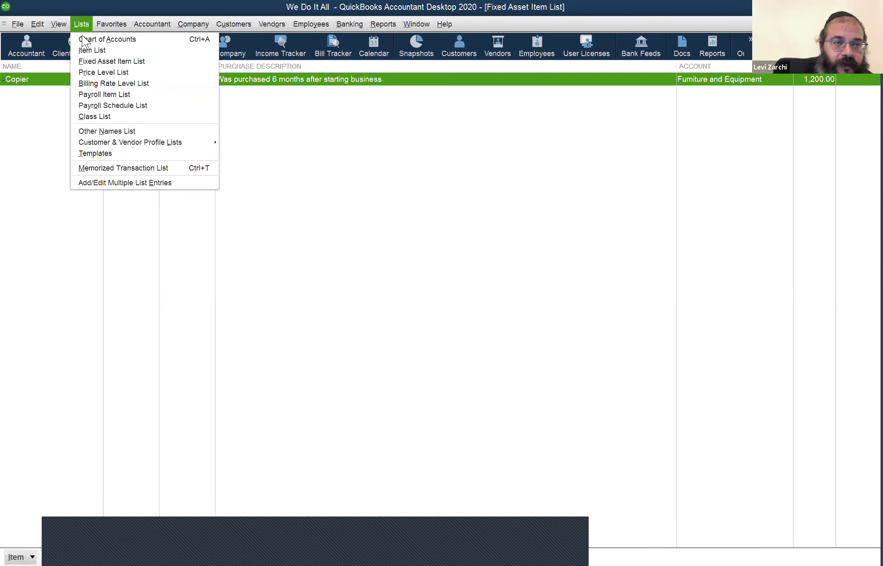
pyautogui.click(94, 153)
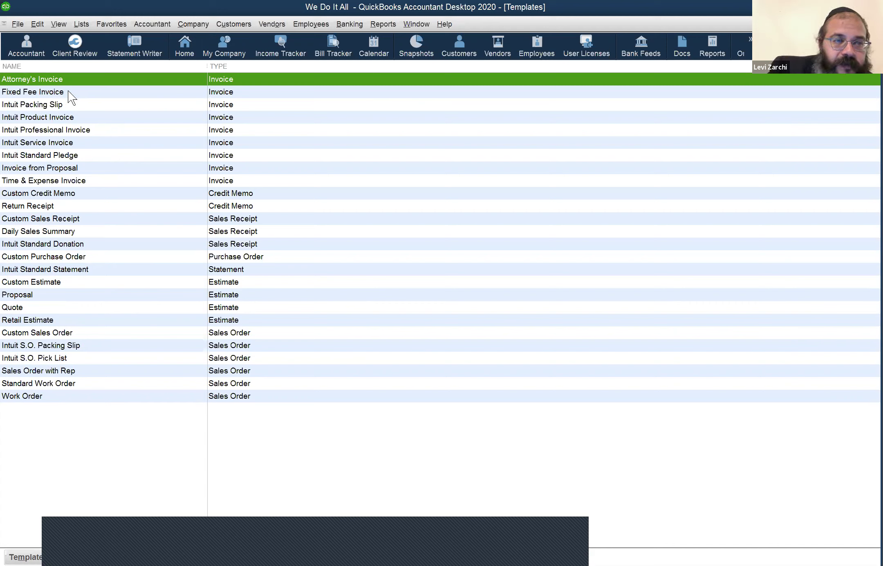
pyautogui.press('Down')
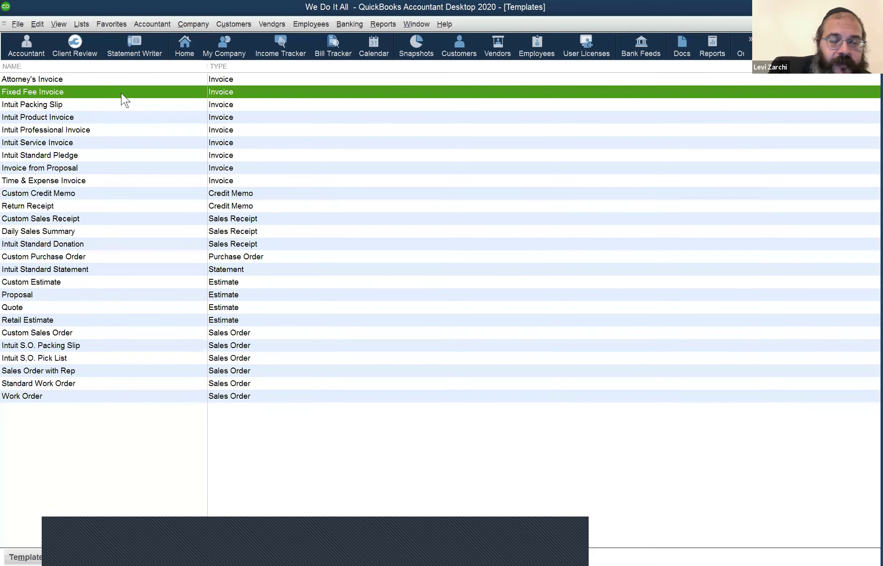
pyautogui.press('Down')
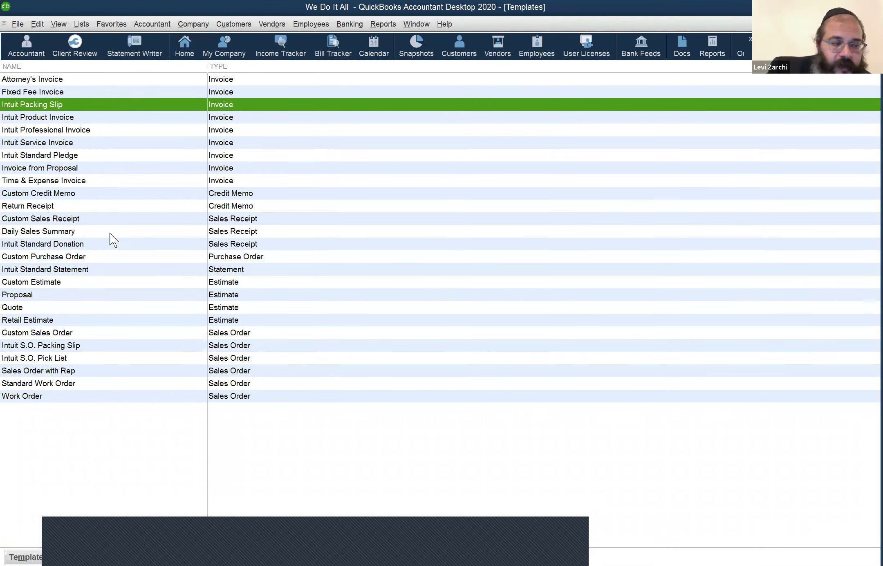
pyautogui.click(78, 141)
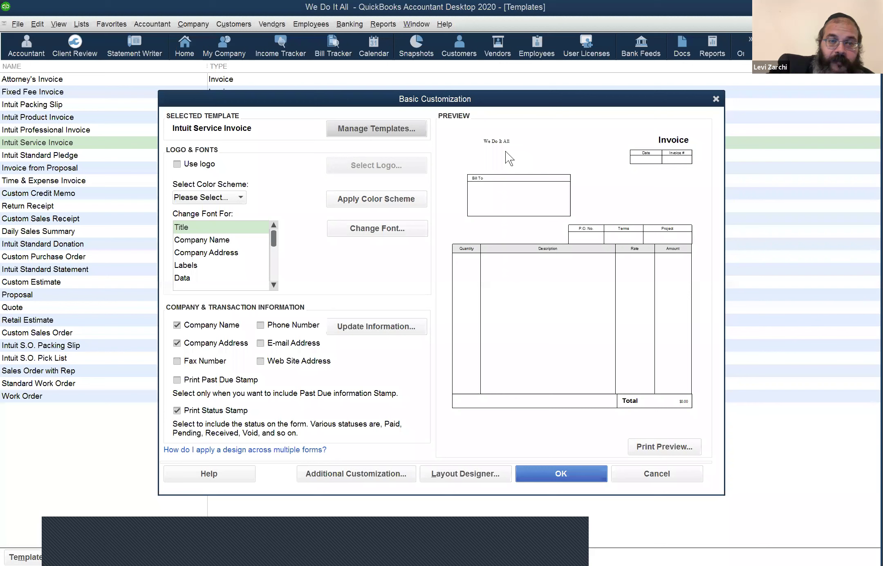
# Step: Check the template's Company Name and Title font entries and the company contact information used on the invoice
pyautogui.click(247, 241)
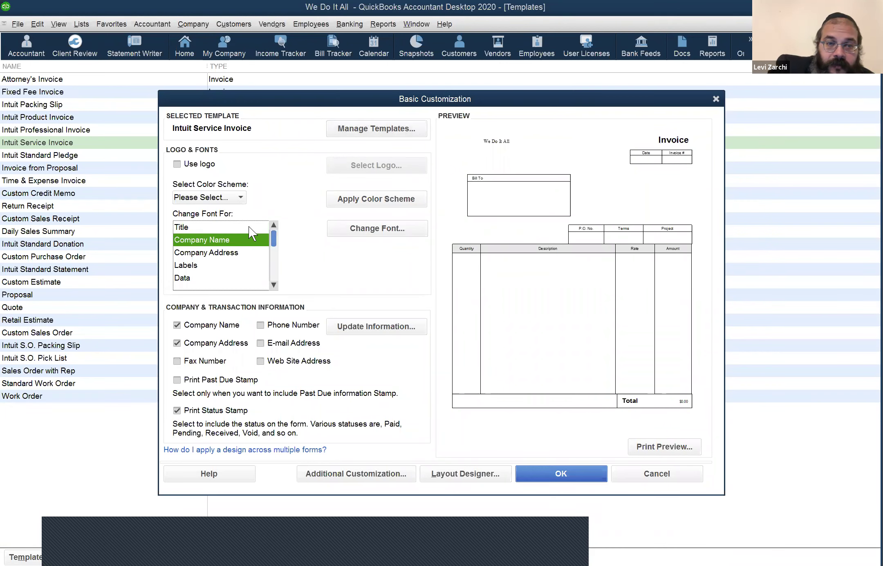
pyautogui.click(249, 226)
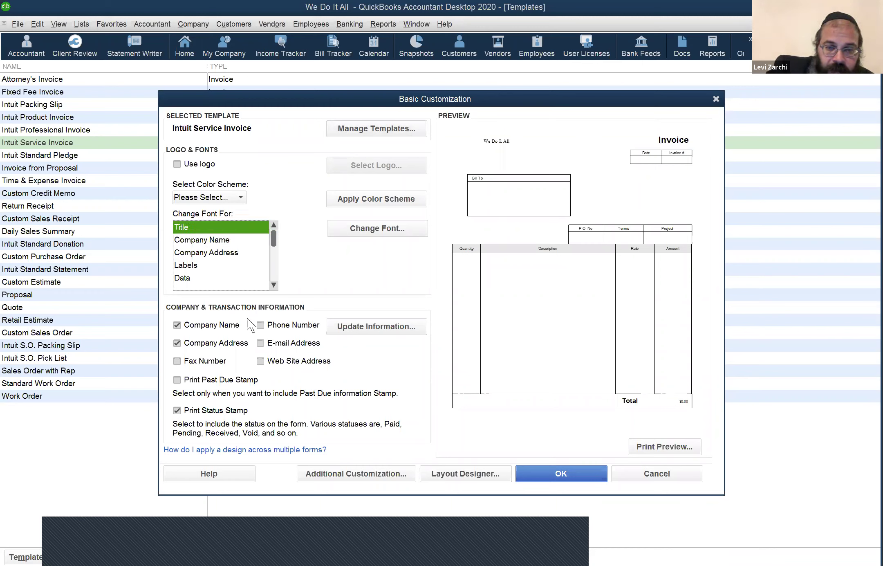
pyautogui.click(358, 325)
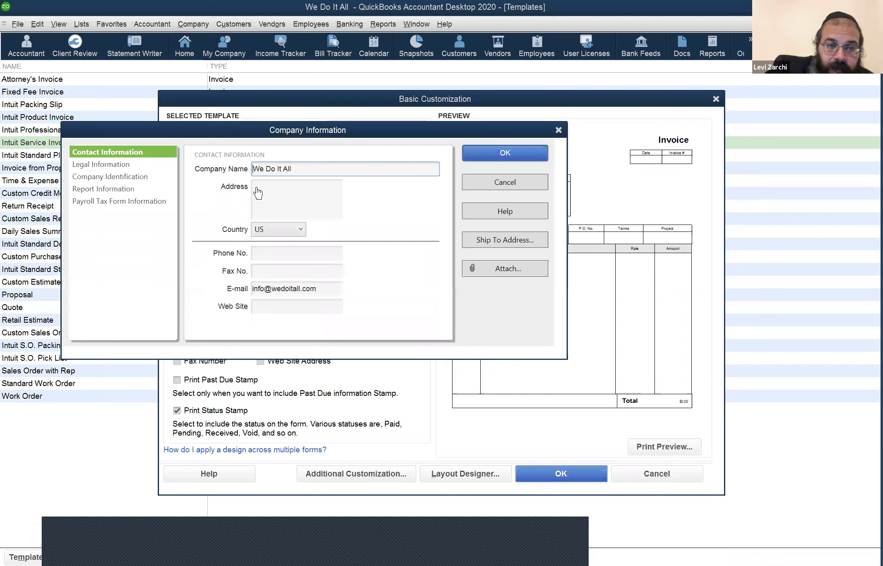
pyautogui.click(261, 207)
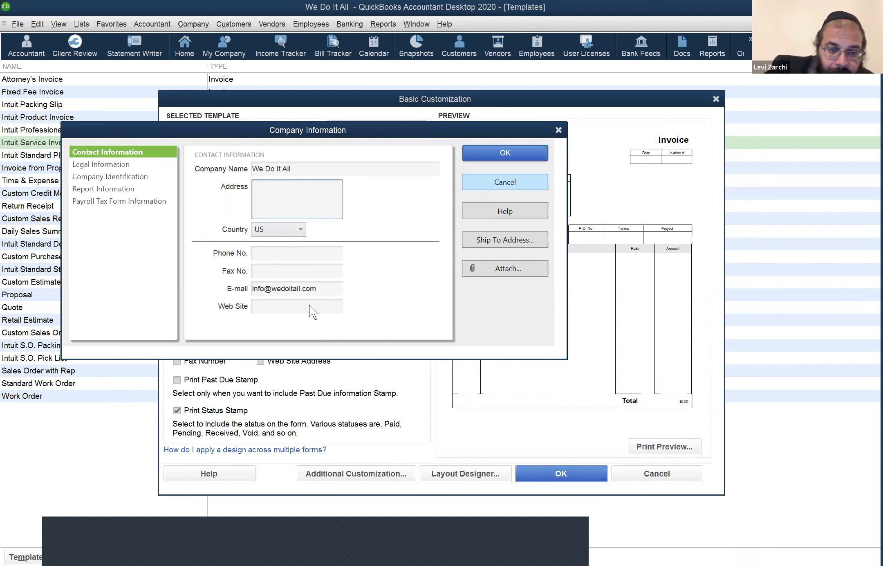
pyautogui.click(494, 155)
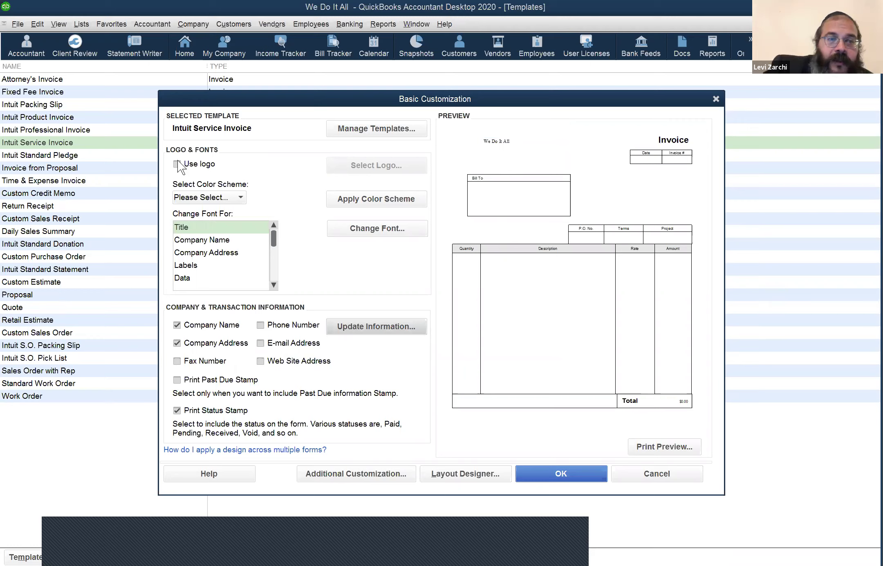
# Step: Check the logo image selection and additional customization options for the Intuit Service Invoice template, and leave it without saving changes
pyautogui.click(327, 165)
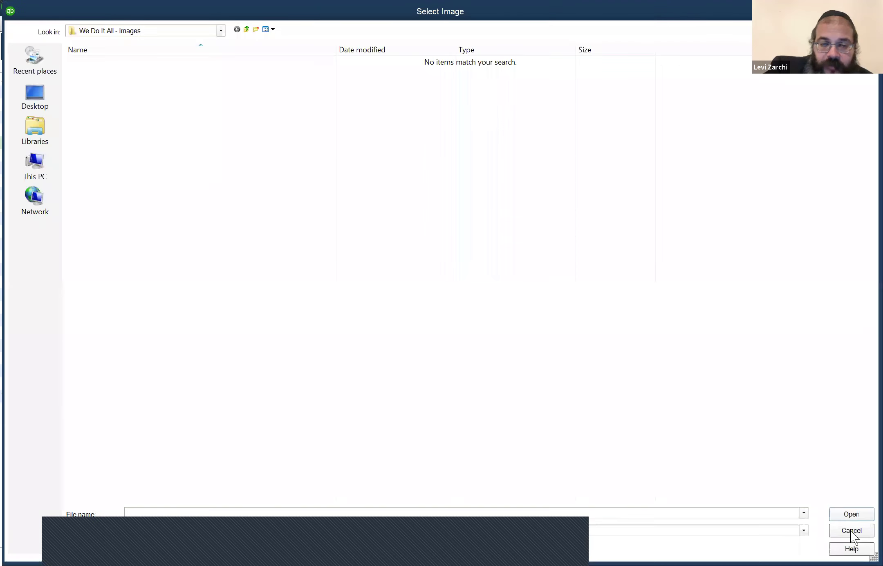
pyautogui.click(852, 531)
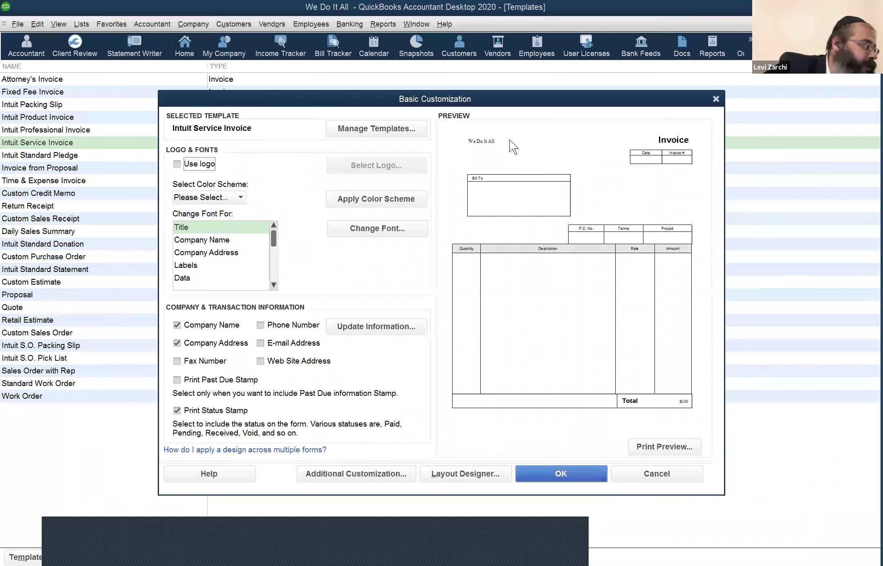
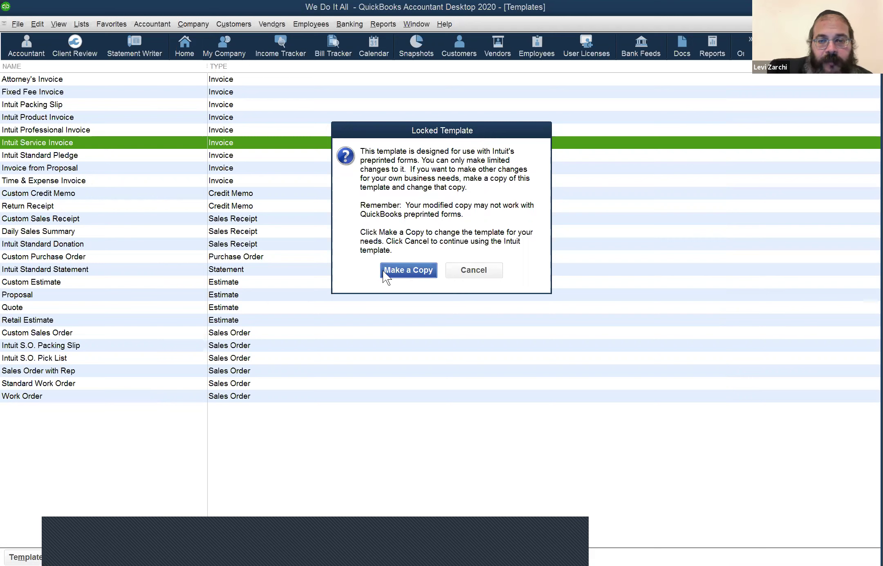
pyautogui.click(494, 270)
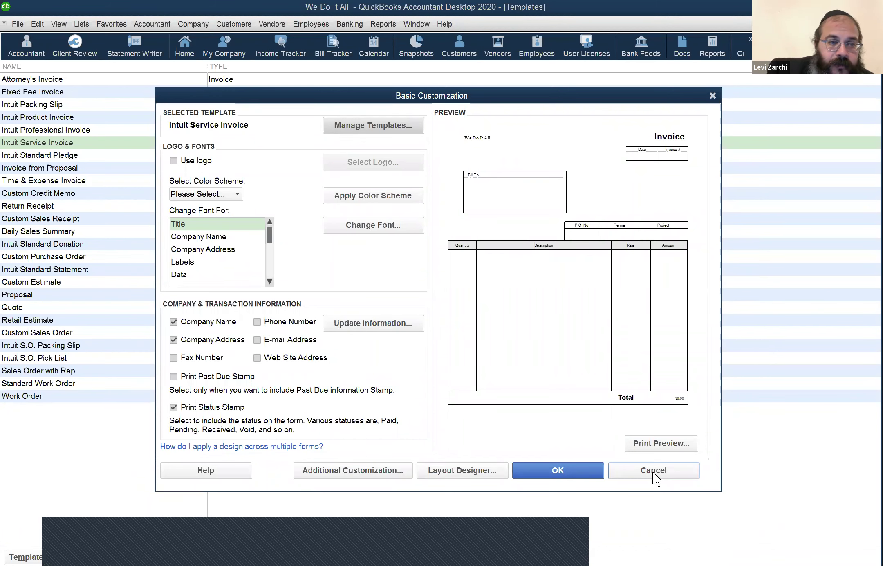
pyautogui.press('Escape')
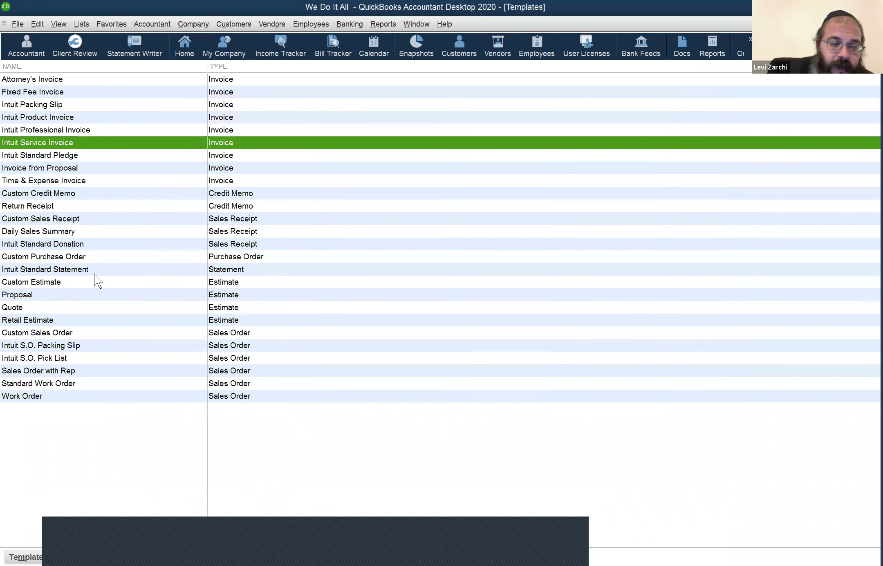
# Step: Open the Intuit Standard Statement template to view its Basic Customization options, cancel it, and close the Templates list
pyautogui.press('d')
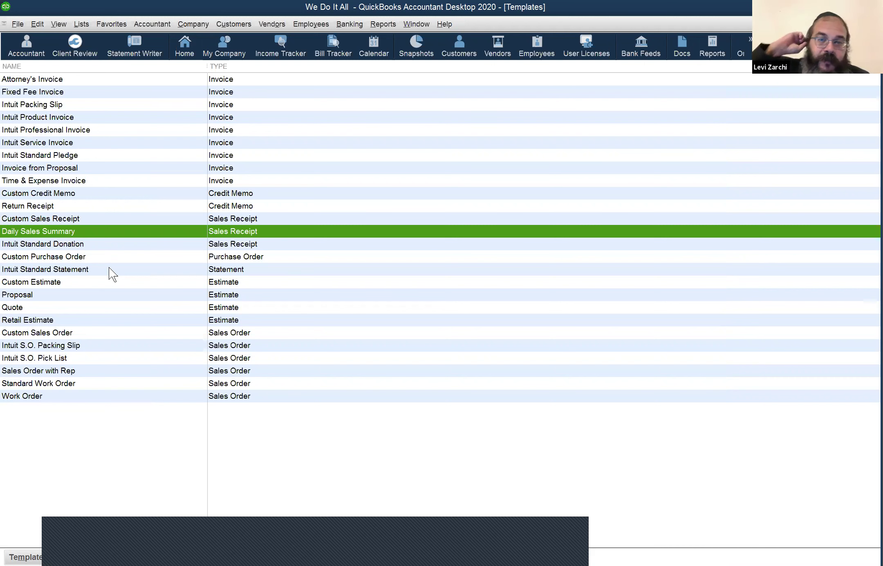
pyautogui.doubleClick(110, 268)
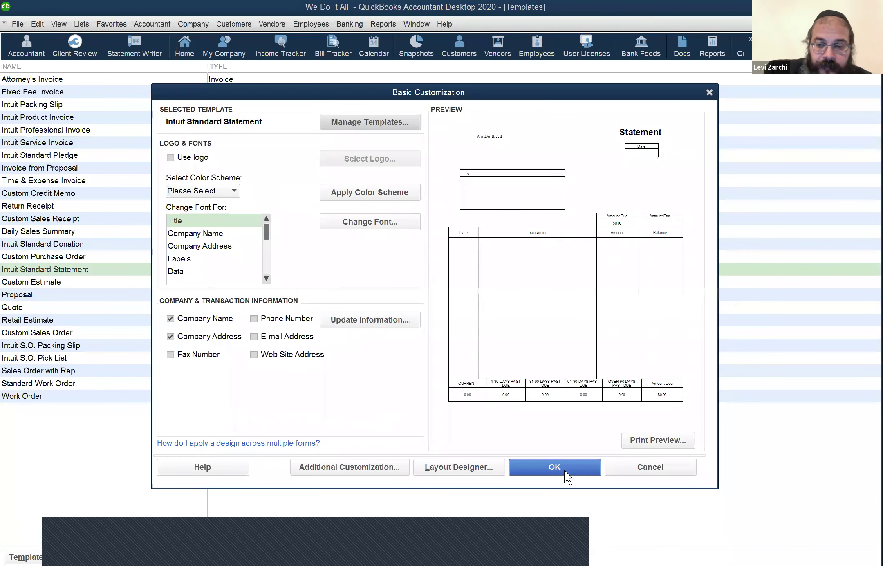
pyautogui.click(633, 466)
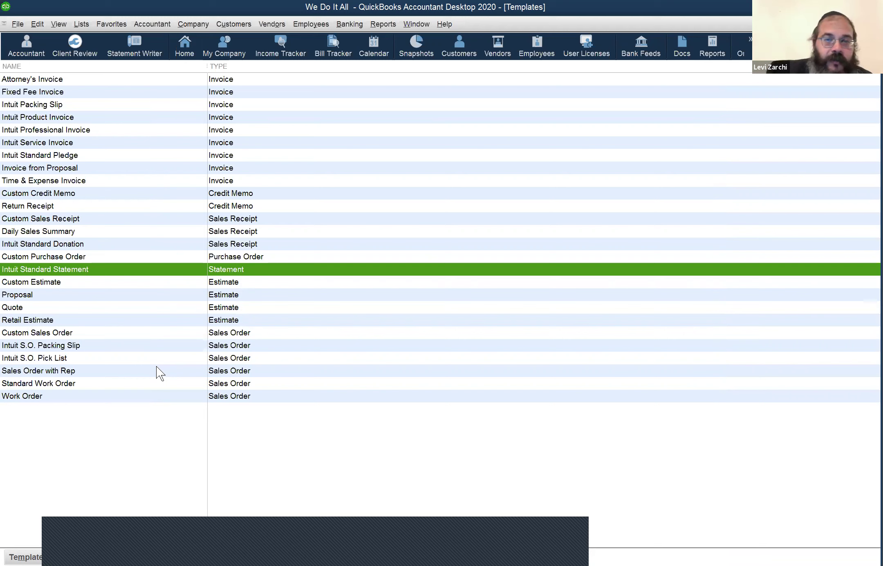
pyautogui.click(53, 143)
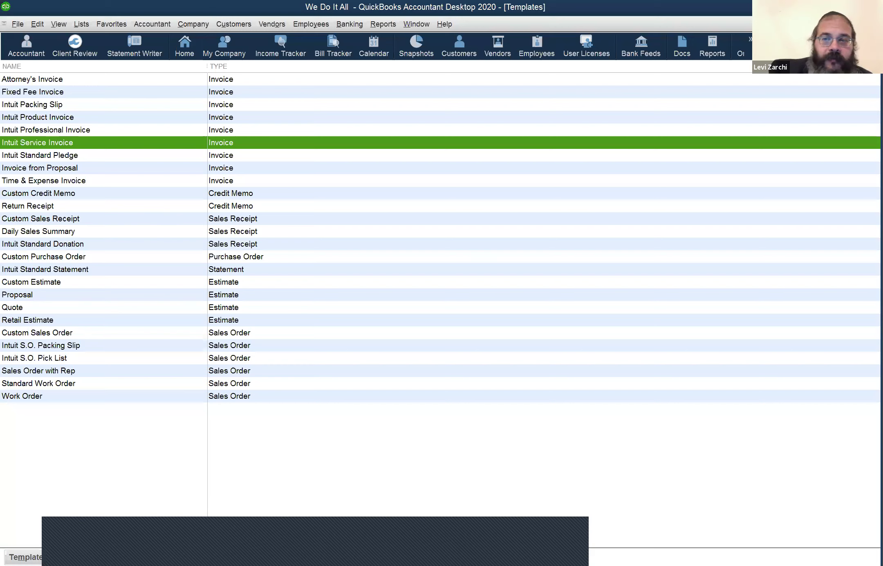
pyautogui.press('Escape')
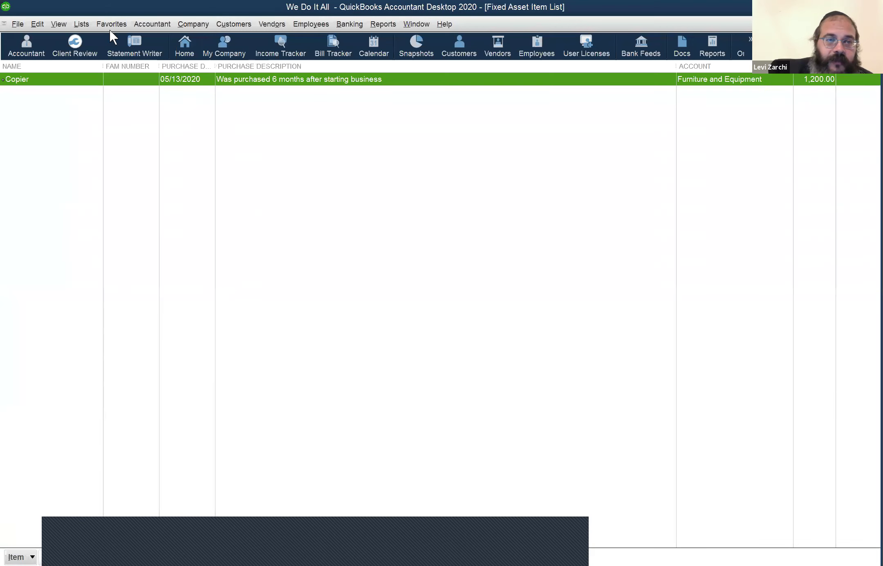
# Step: Open Add/Edit Multiple List Entries for customers and dismiss the Time Saving Tip
pyautogui.click(84, 24)
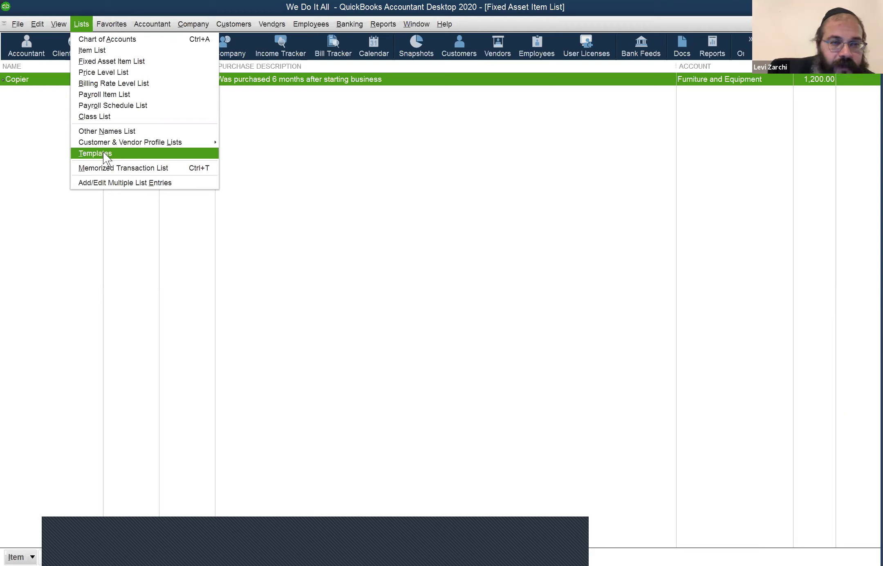
pyautogui.click(103, 182)
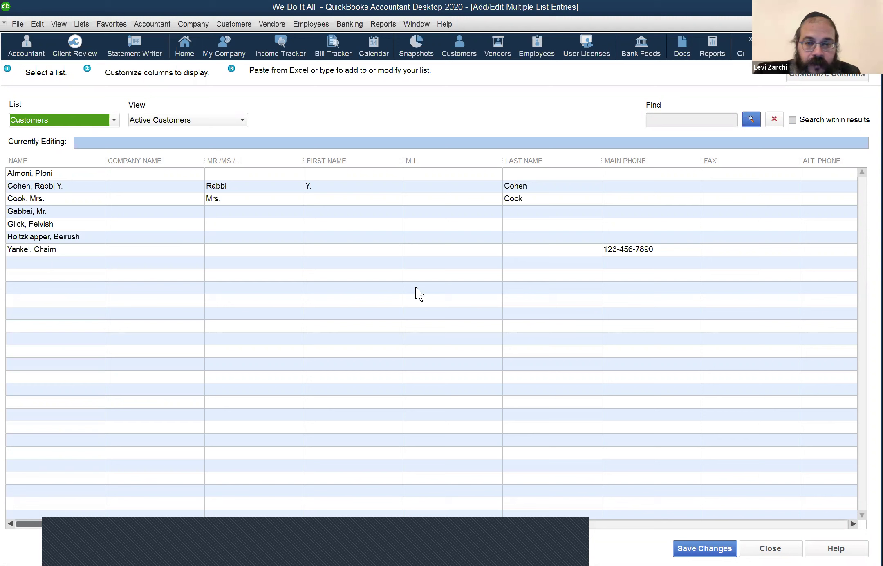
pyautogui.click(568, 249)
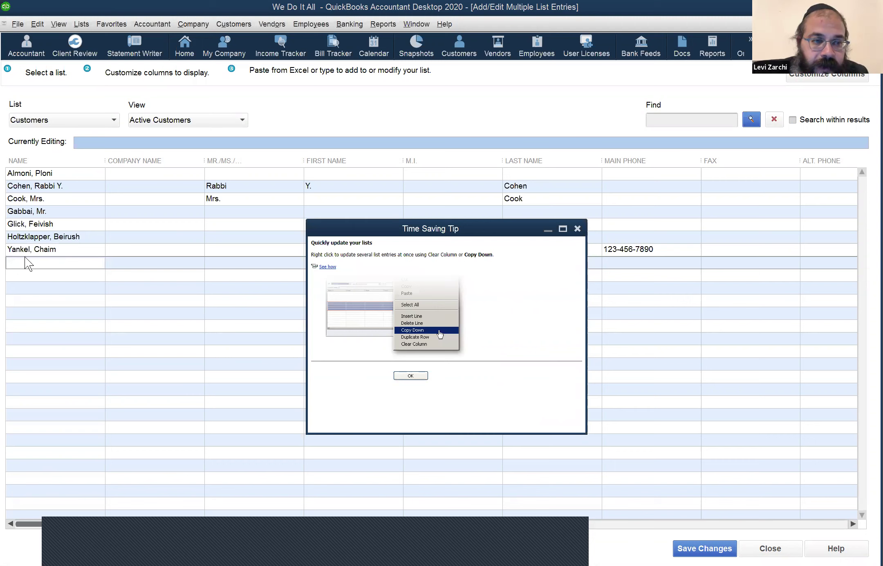
pyautogui.press('Escape')
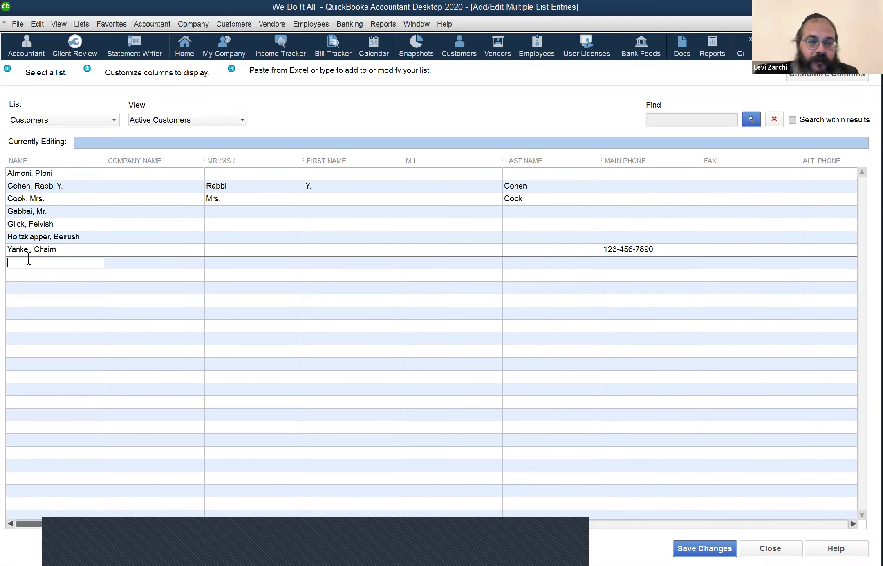
# Step: Try entering sample text as a customer name in the first empty row, clear it, and look across the contact and billing columns
pyautogui.write('shshs')
pyautogui.press('BackSpace')
pyautogui.press('BackSpace')
pyautogui.press('BackSpace')
pyautogui.press('BackSpace')
pyautogui.press('BackSpace')
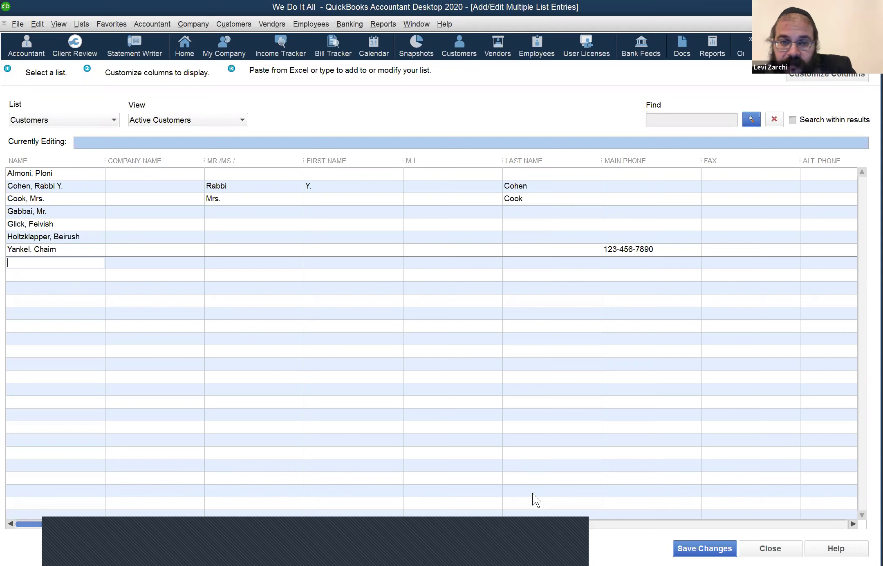
pyautogui.hscroll(10, 533, 493)
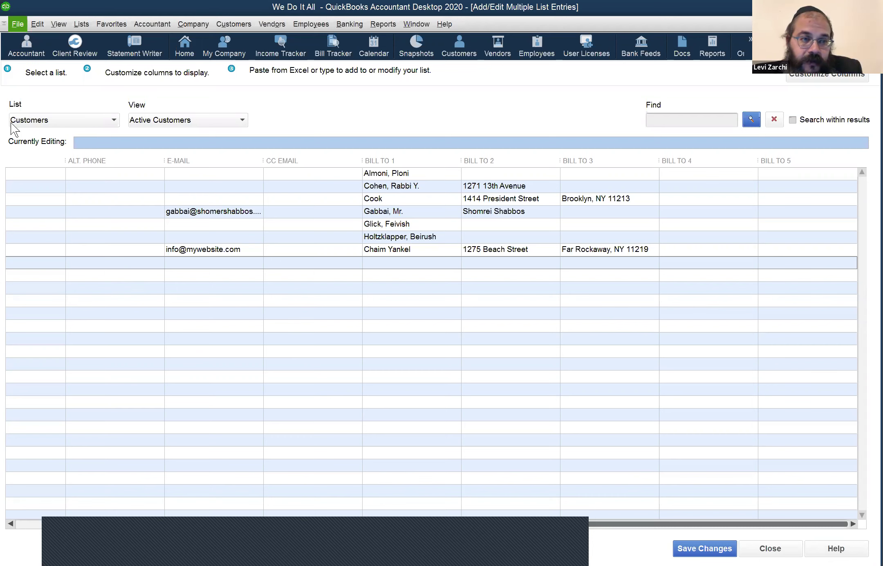
# Step: Review the company file's import and export utilities, including Excel and IIF files, without running any of them
pyautogui.hotkey('alt', 'f')
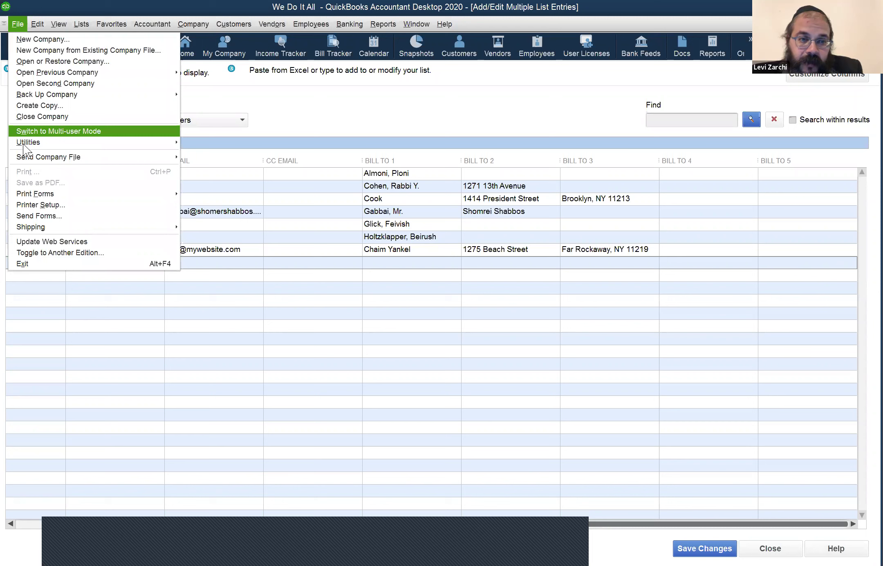
pyautogui.moveTo(23, 142)
pyautogui.moveTo(203, 143)
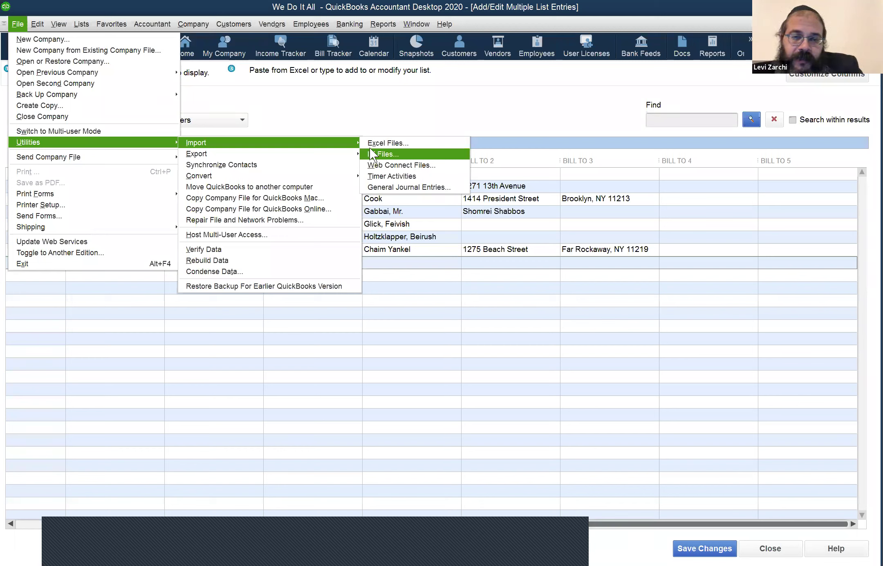
pyautogui.press('Up')
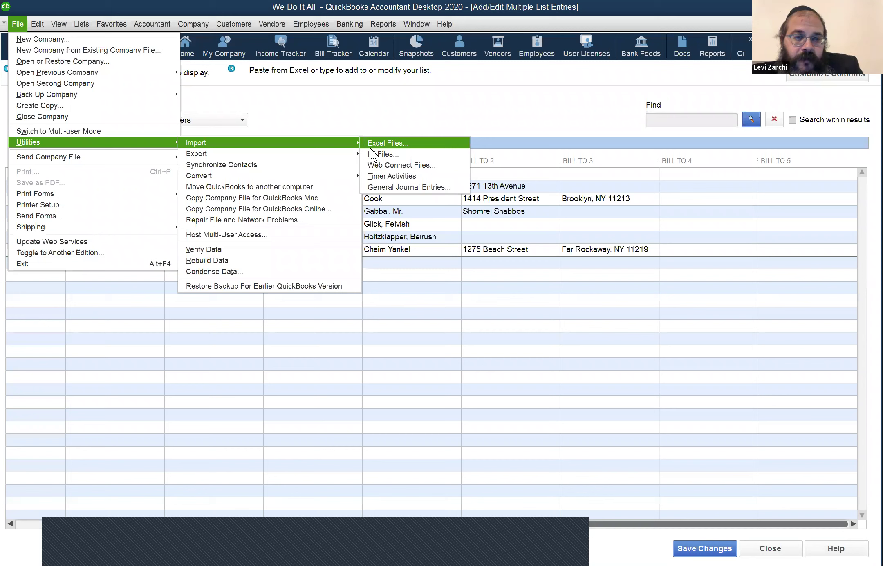
pyautogui.moveTo(357, 156)
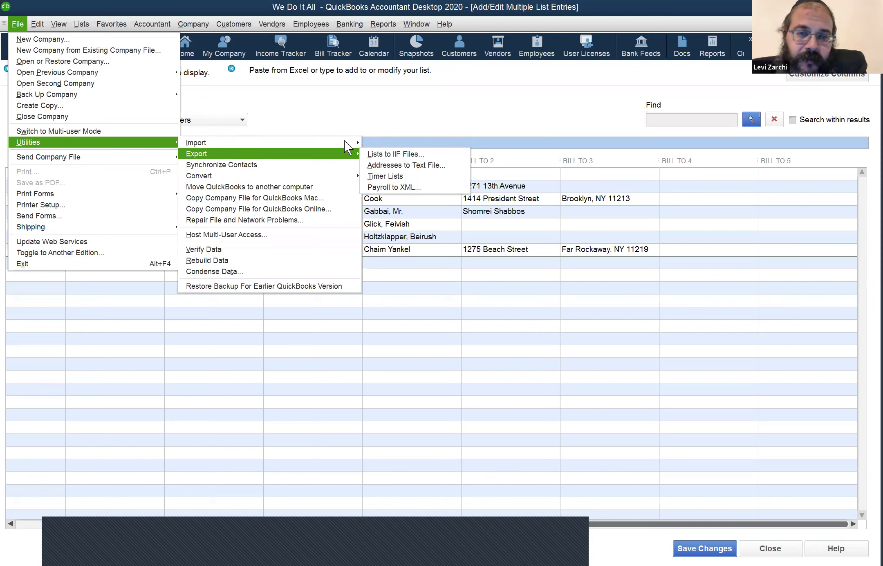
pyautogui.moveTo(344, 140)
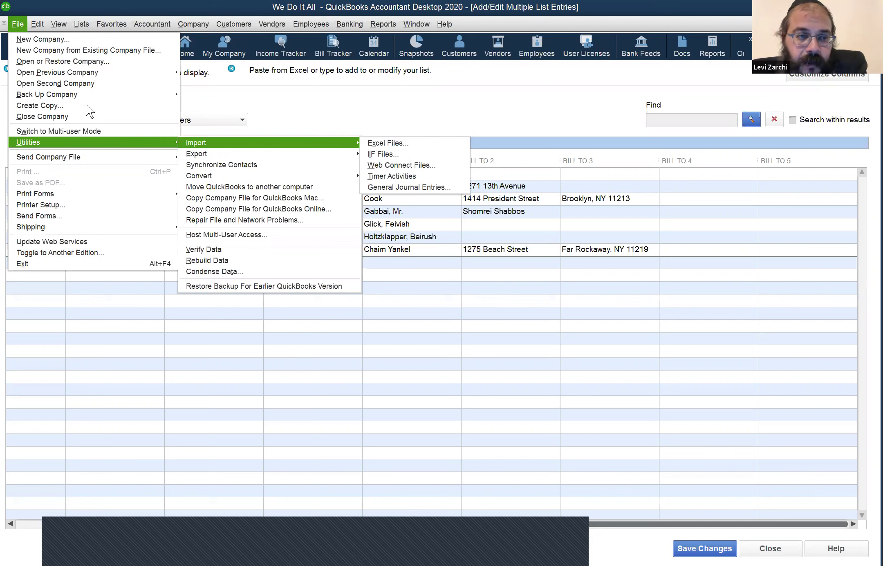
pyautogui.press('Escape')
pyautogui.press('Escape')
pyautogui.press('Escape')
# Step: Switch the multiple-entry list to Vendors and look across the vendor name, contact and address columns
pyautogui.hotkey('alt', 'Down')
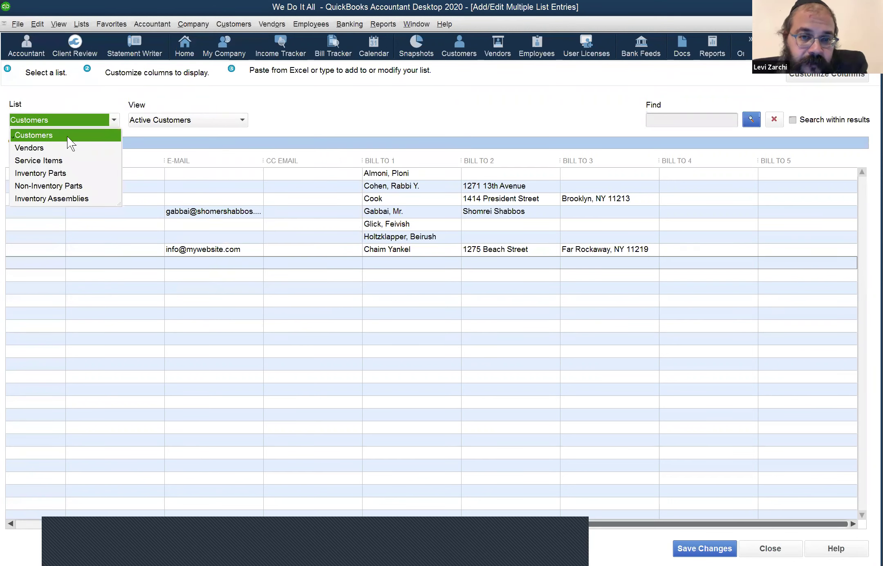
pyautogui.press('Down')
pyautogui.press('Return')
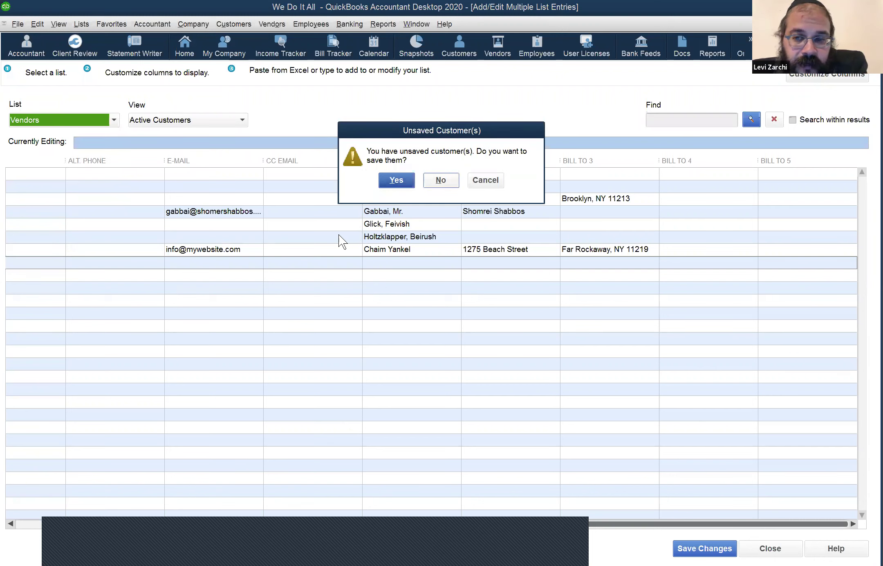
pyautogui.press('Return')
pyautogui.hscroll(1, 498, 522)
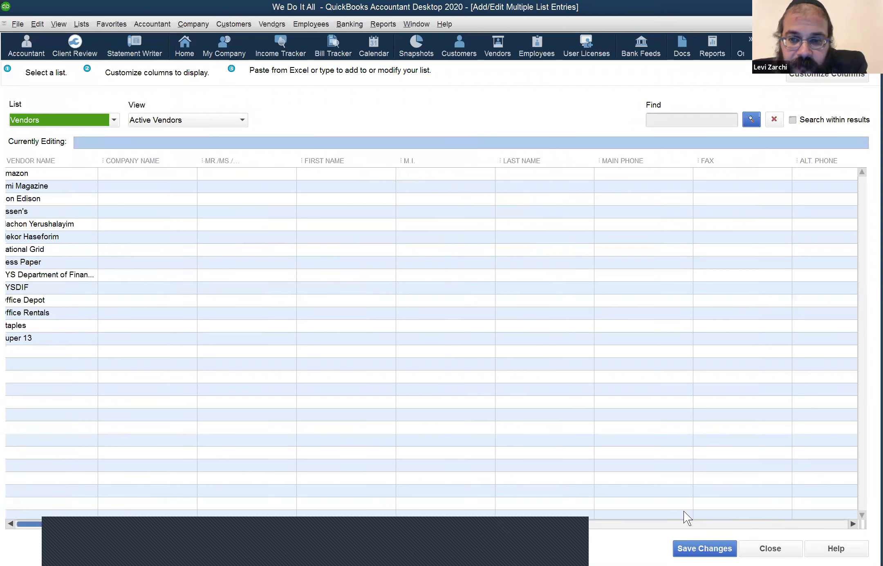
pyautogui.hscroll(5, 614, 512)
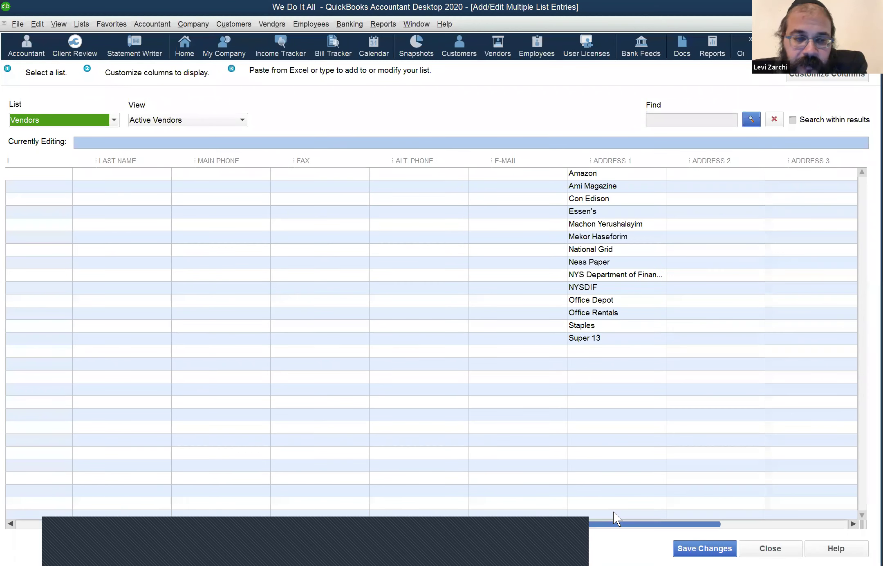
pyautogui.hscroll(-6, 231, 342)
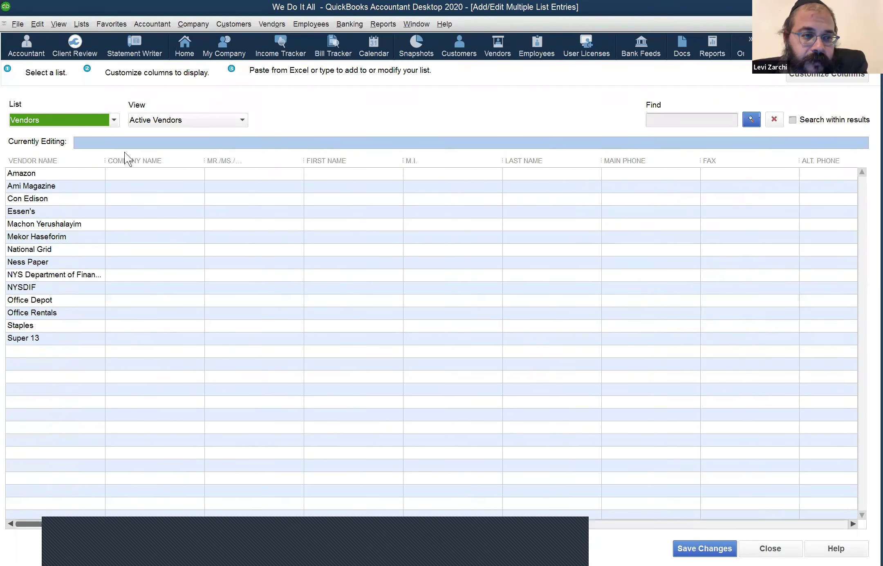
# Step: Show the Service Items and Inventory Parts lists in turn to examine their price, account and quantity columns
pyautogui.click(93, 123)
pyautogui.click(81, 161)
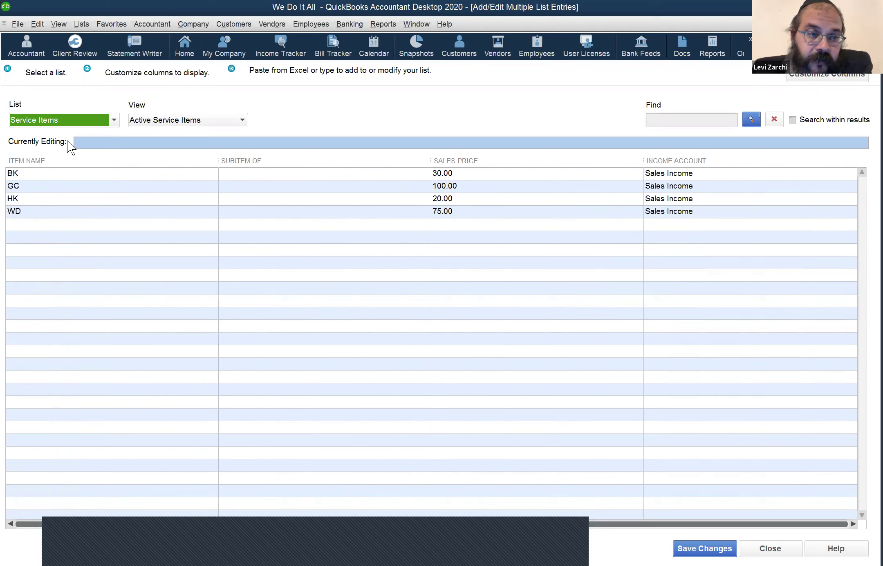
pyautogui.click(63, 121)
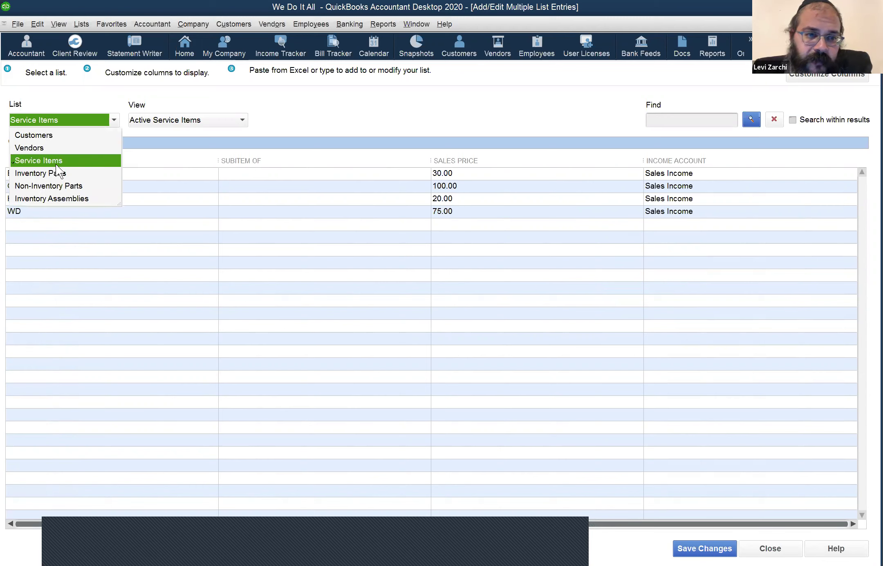
pyautogui.press('Down')
pyautogui.press('Return')
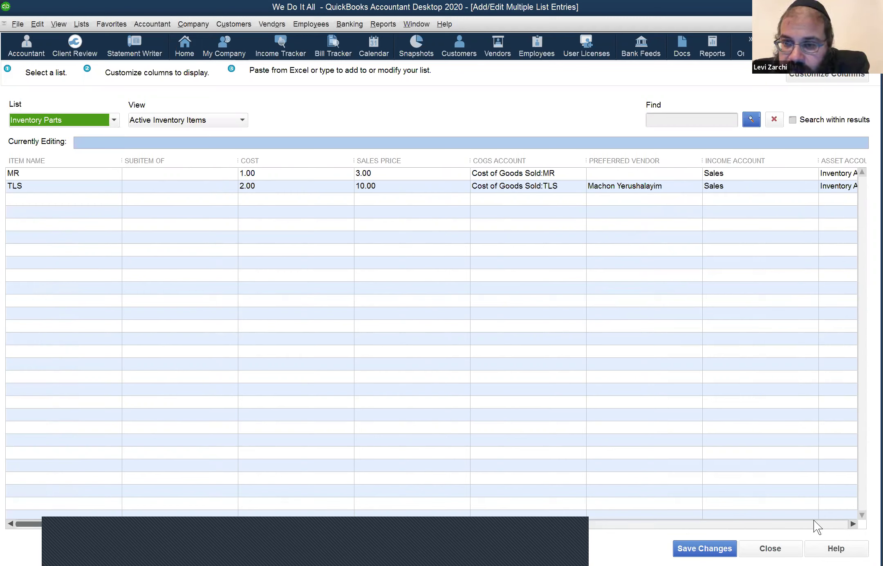
pyautogui.hscroll(10, 827, 275)
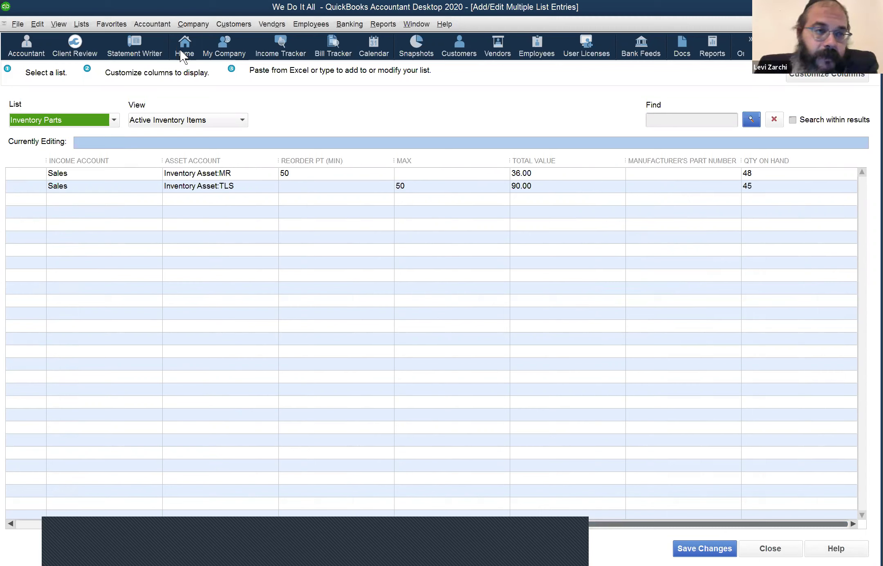
# Step: Show the Non-Inventory Parts list to view its columns, and close the Add/Edit Multiple List Entries window
pyautogui.hotkey('alt', 'l')
pyautogui.click(95, 180)
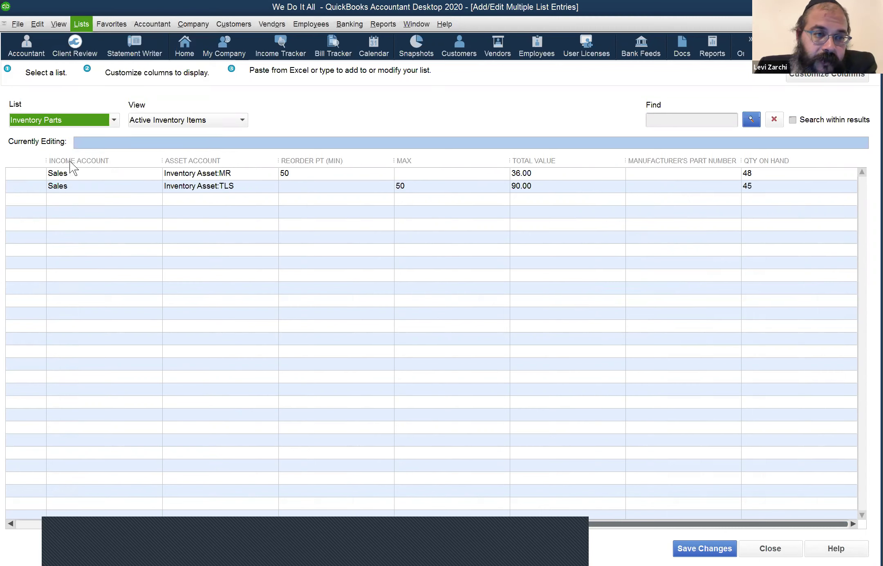
pyautogui.click(72, 123)
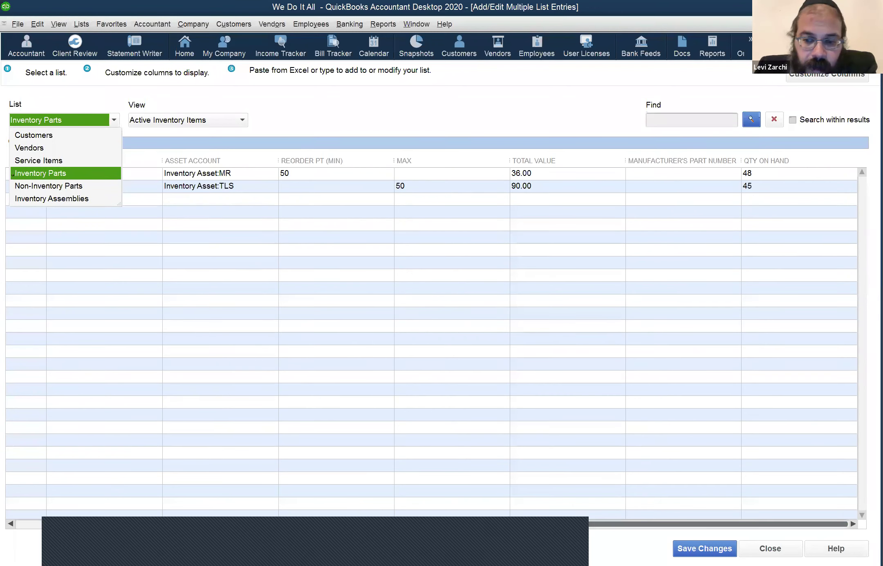
pyautogui.click(53, 185)
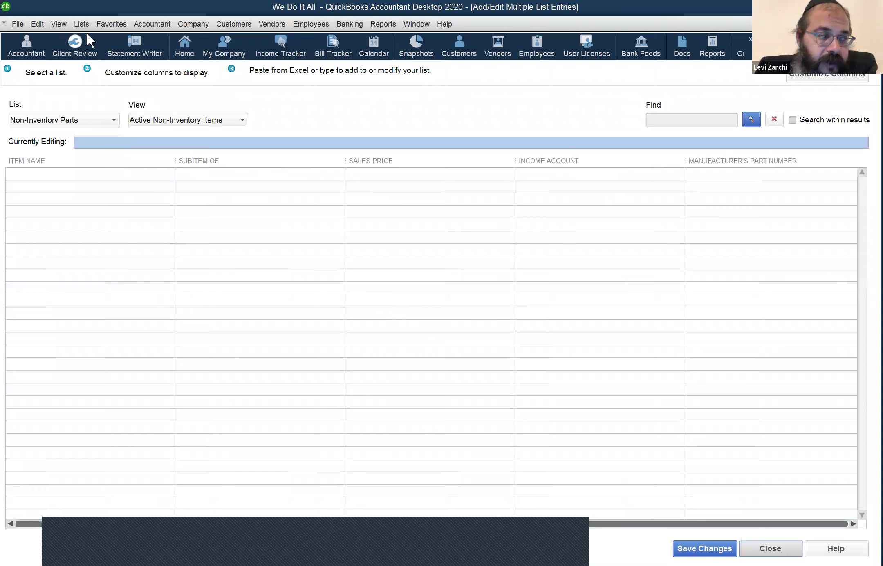
pyautogui.press('Escape')
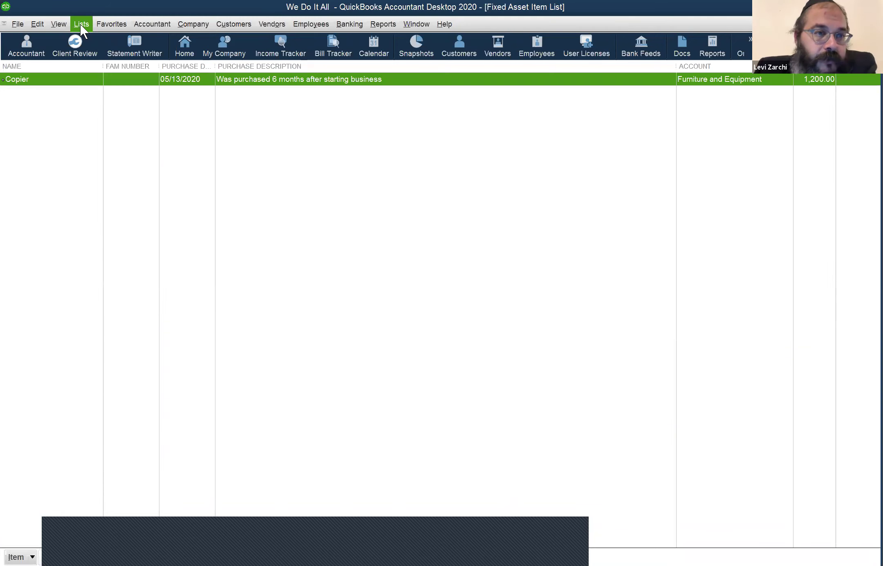
pyautogui.click(81, 24)
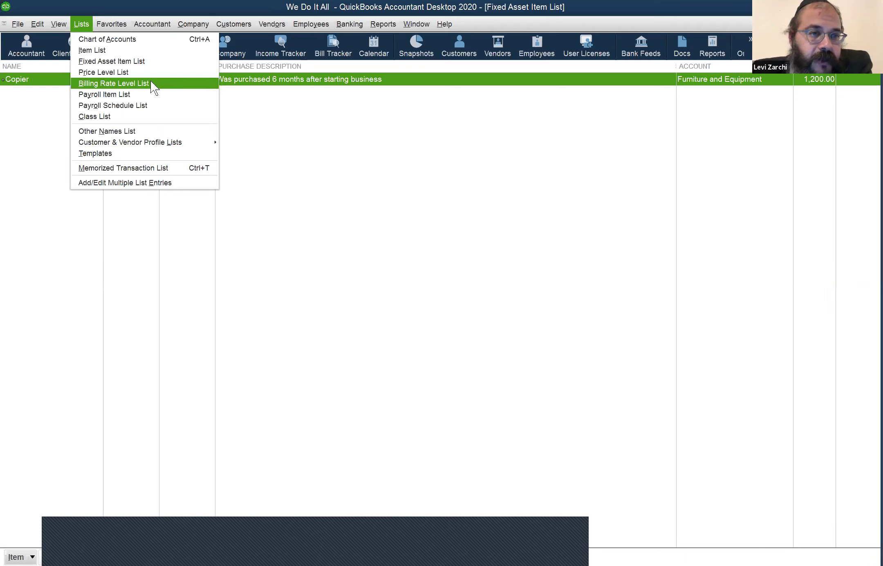
# Step: Show the Billing Rate Level List, examine the fixed and custom hourly rate options for a new level, and cancel it
pyautogui.click(162, 83)
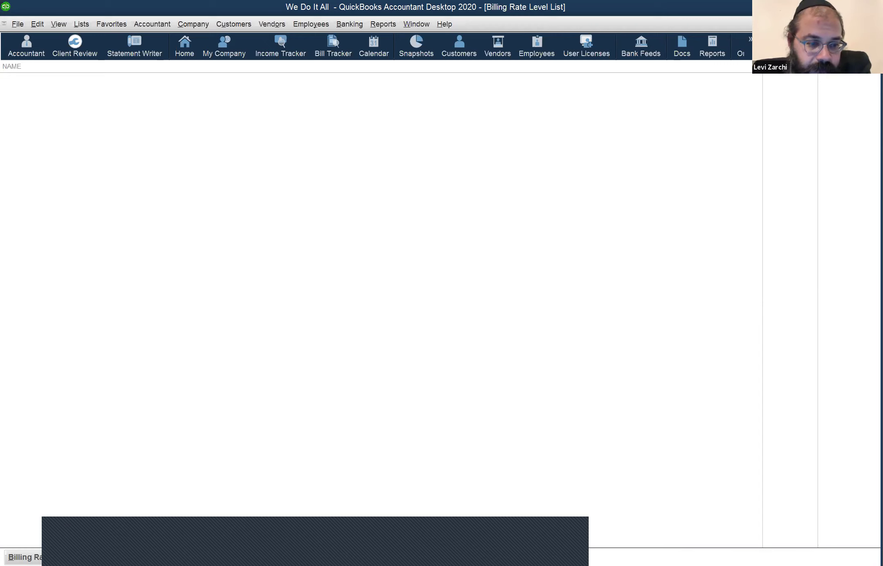
pyautogui.hotkey('alt', 'b')
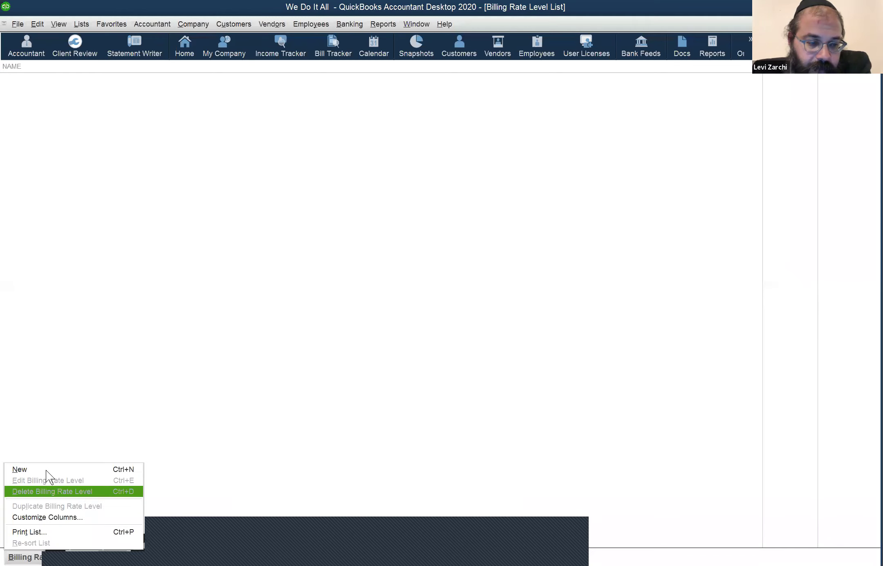
pyautogui.click(50, 469)
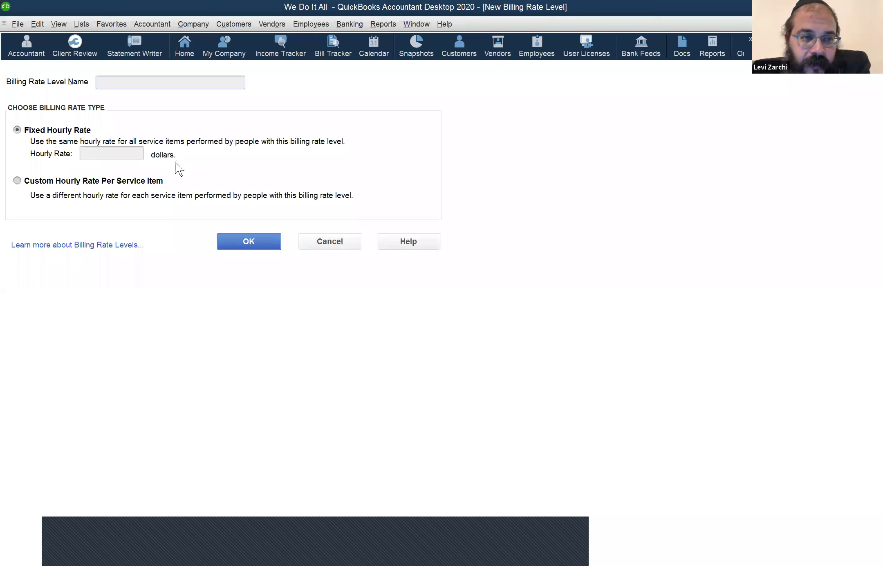
pyautogui.click(334, 241)
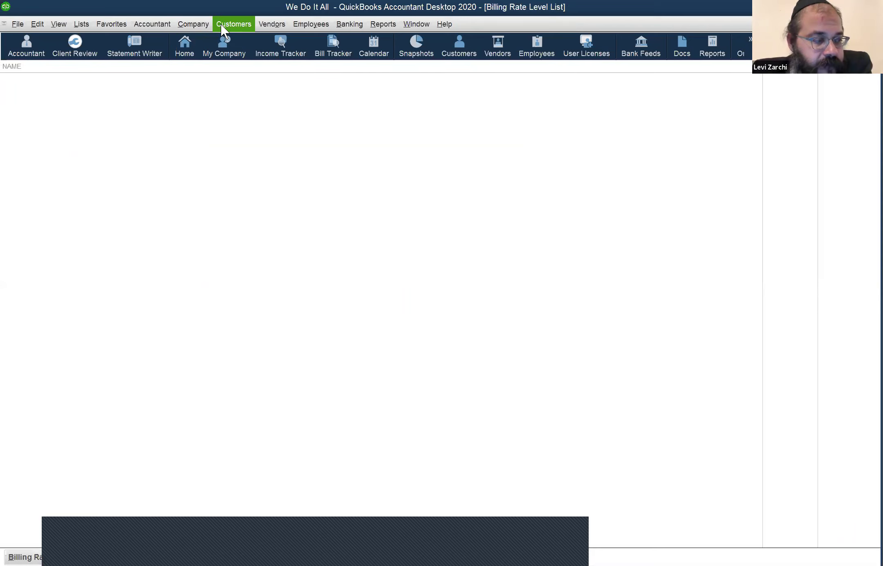
# Step: Show the journal entries available to send for This Fiscal Year, and close the Send General Journal Entries window without sending any
pyautogui.click(163, 24)
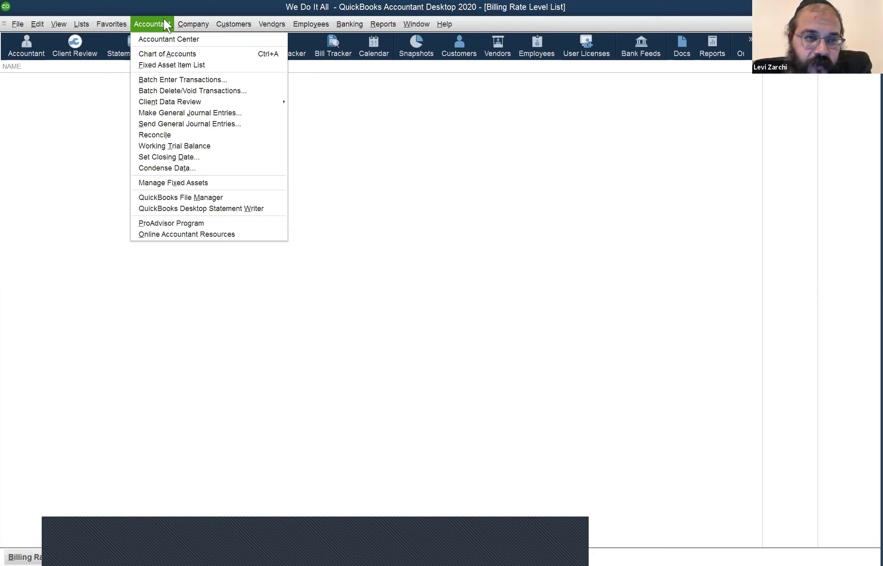
pyautogui.moveTo(176, 20)
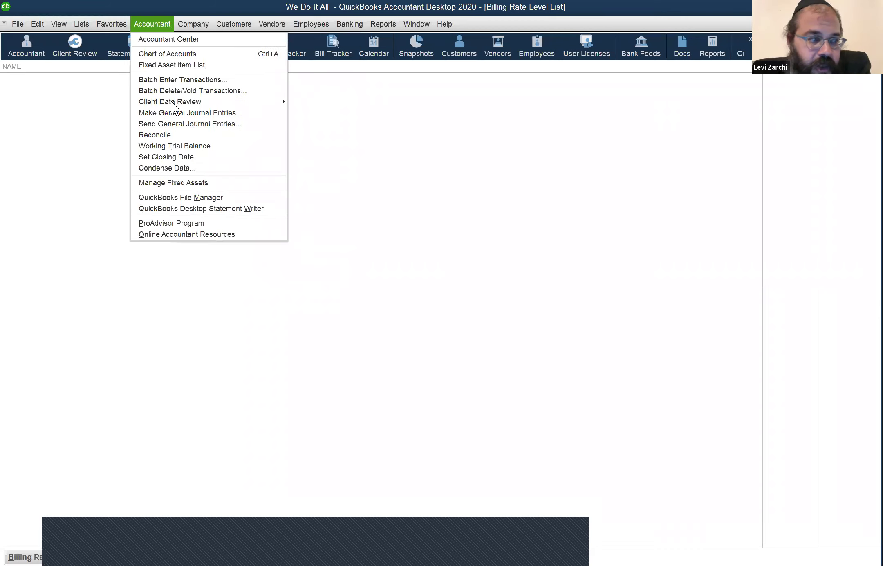
pyautogui.moveTo(171, 104)
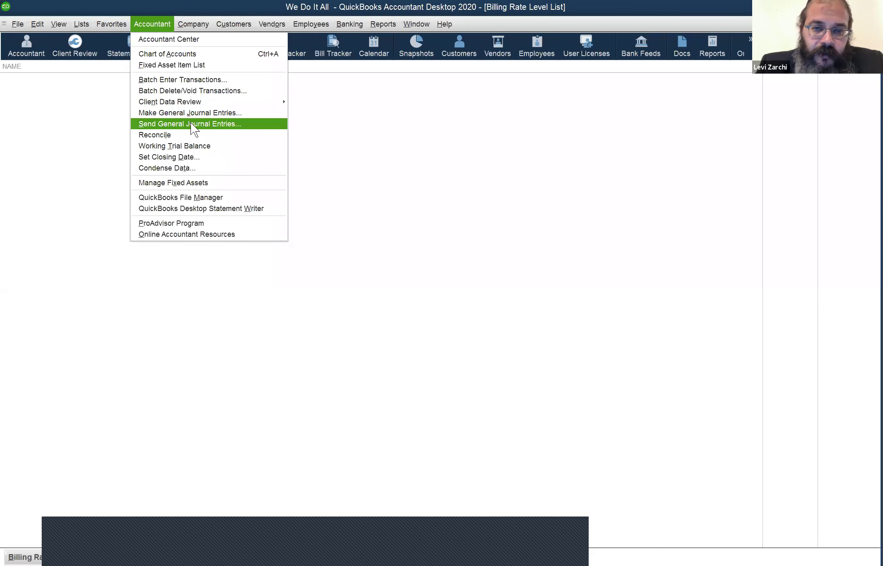
pyautogui.click(191, 123)
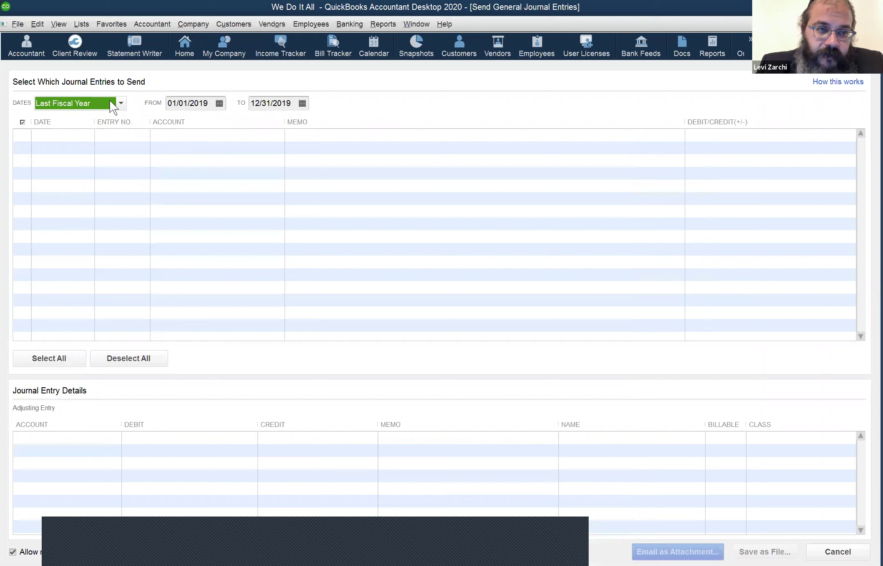
pyautogui.click(109, 100)
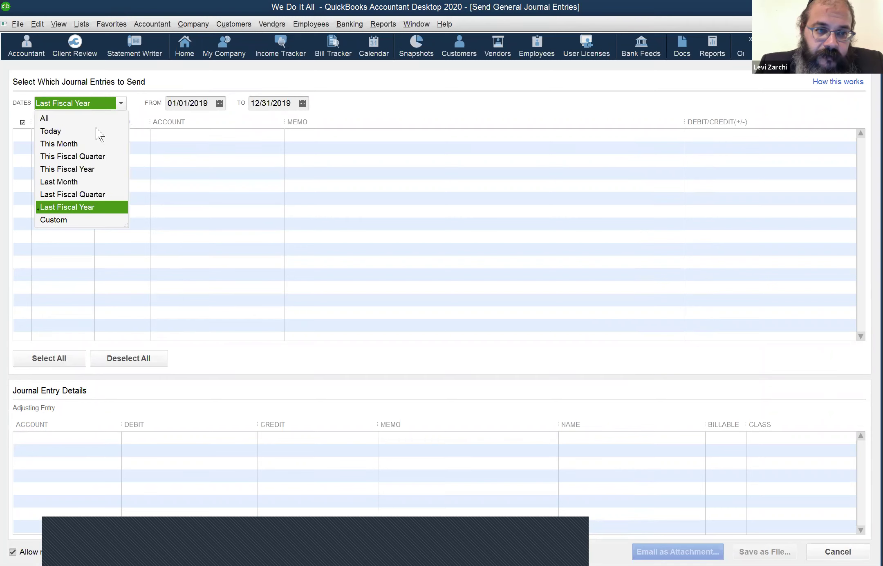
pyautogui.click(97, 172)
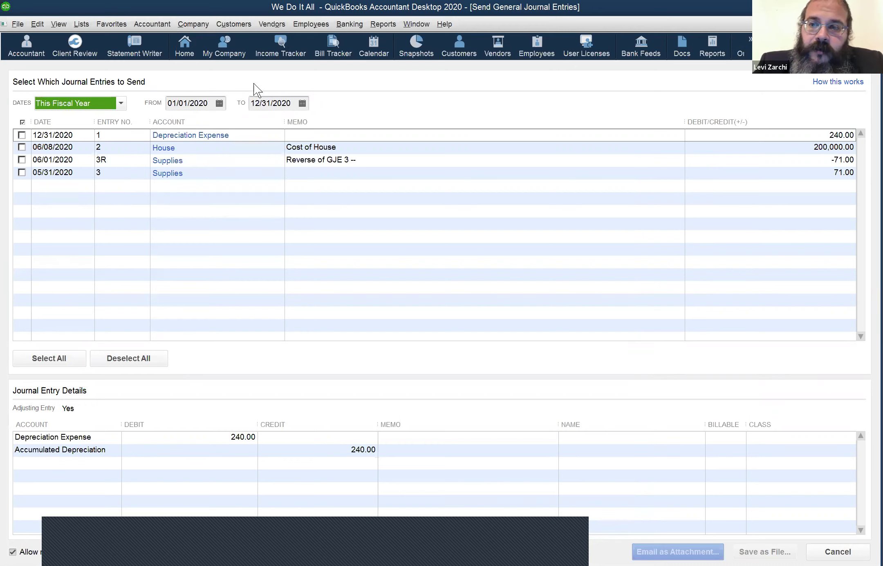
pyautogui.press('Escape')
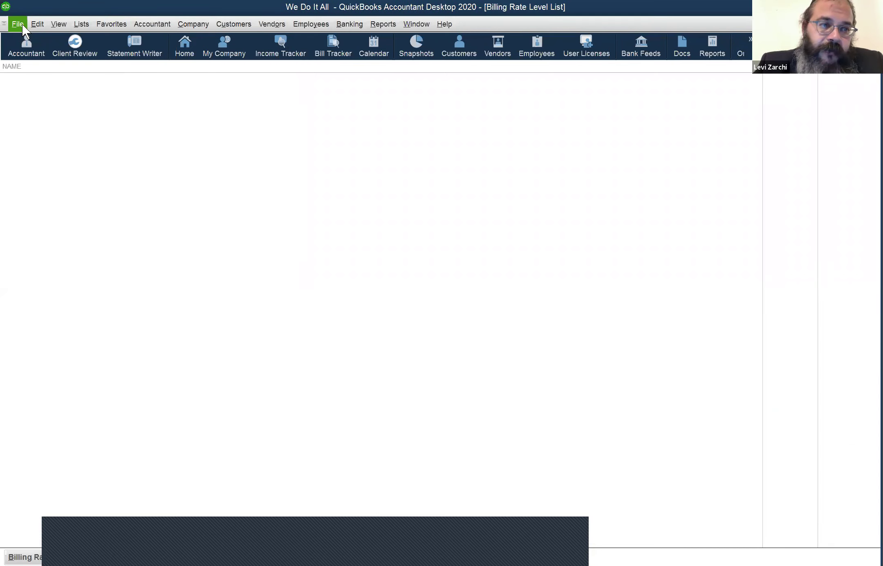
pyautogui.click(22, 24)
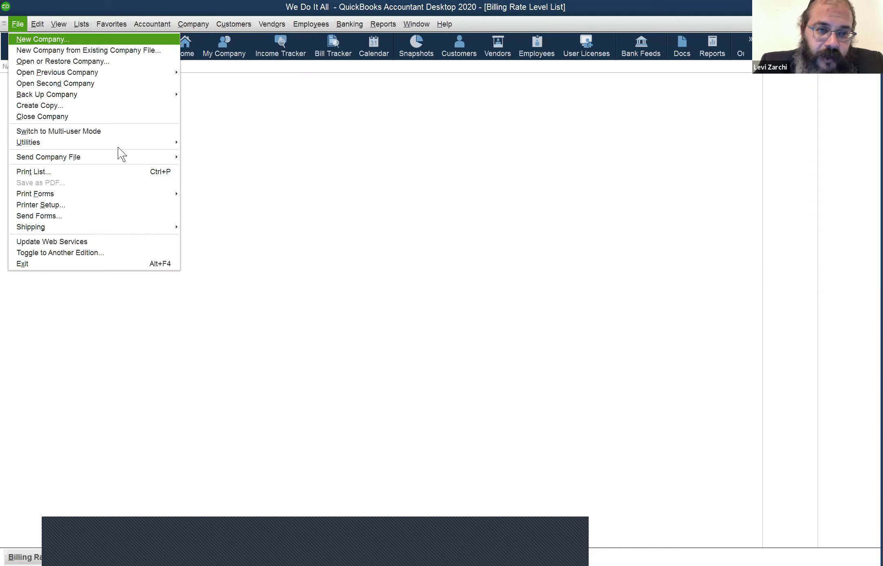
pyautogui.moveTo(123, 143)
pyautogui.moveTo(211, 144)
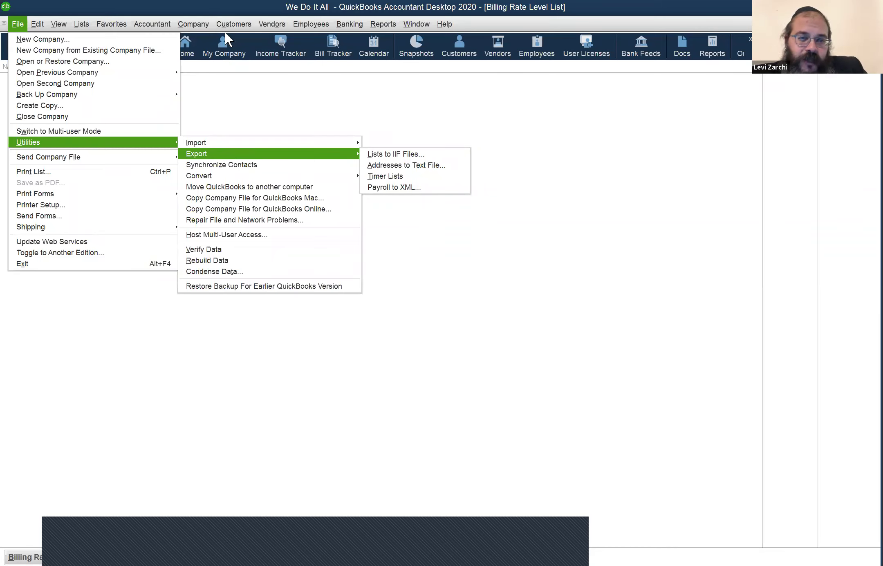
pyautogui.moveTo(223, 29)
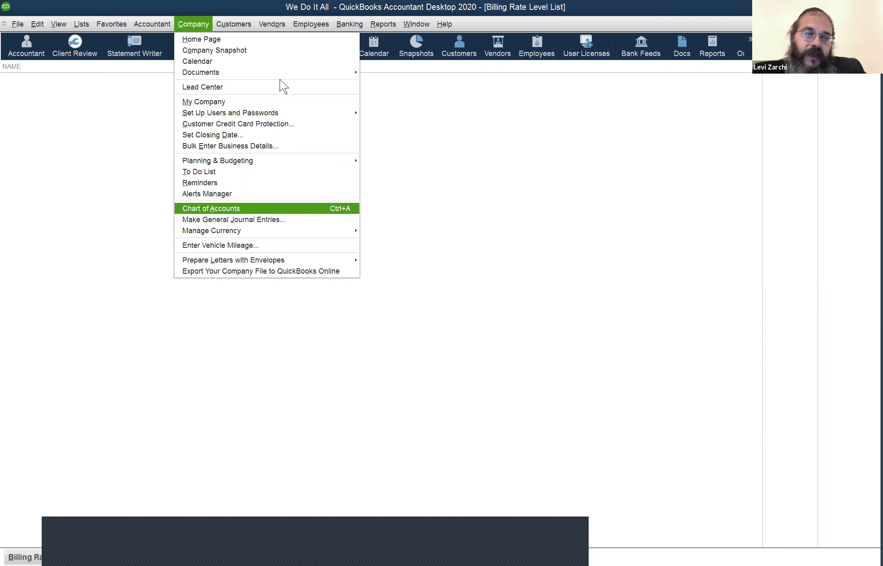
# Step: Open Batch Enter Transactions for Checks on the Chase account, view the available transaction types, and start the first check row
pyautogui.moveTo(153, 25)
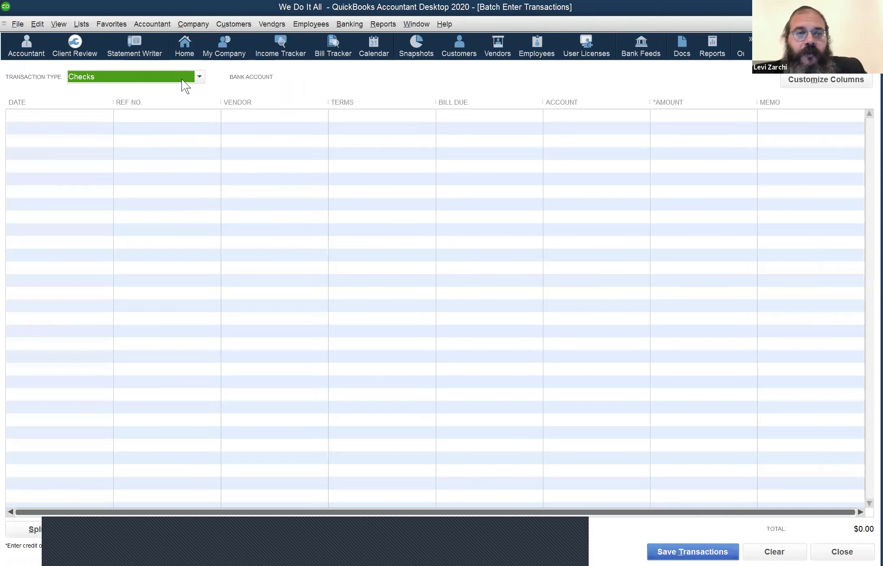
pyautogui.click(149, 24)
pyautogui.click(67, 108)
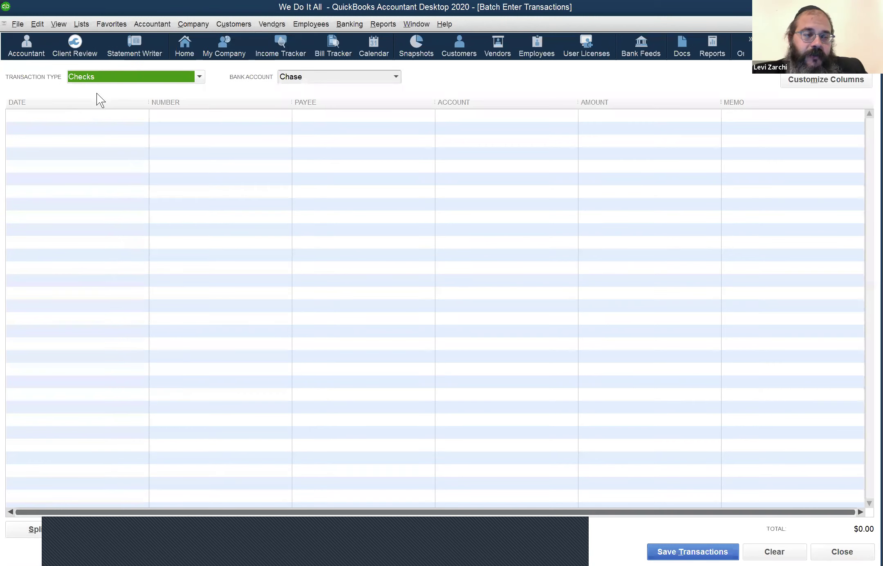
pyautogui.click(198, 77)
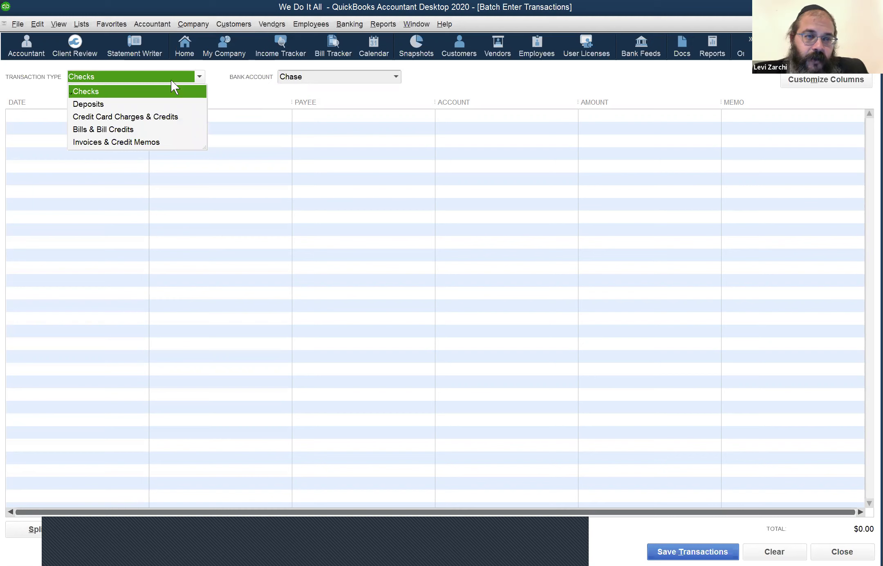
pyautogui.click(54, 111)
pyautogui.click(53, 112)
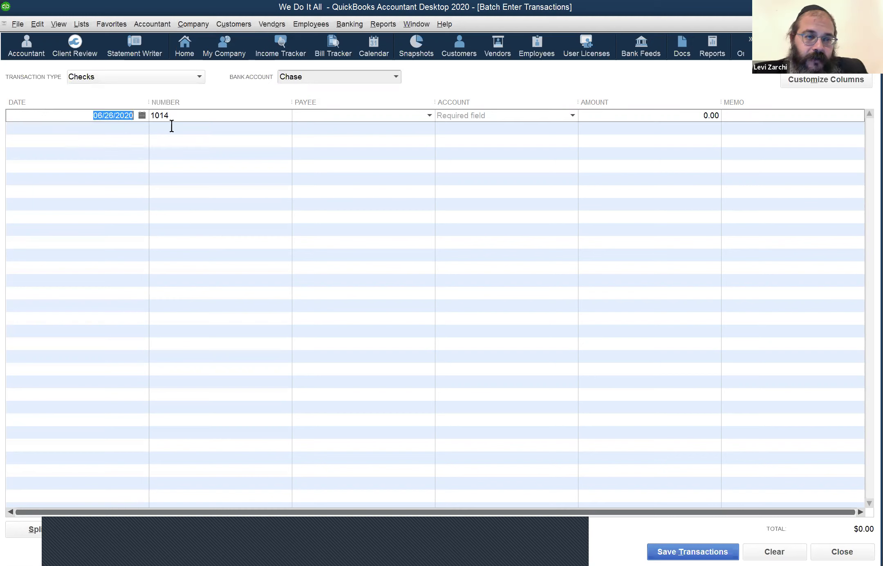
# Step: Add blank check rows dated 06/26/2020 through number 1019, and return to the first row's payee
pyautogui.click(107, 150)
pyautogui.press('Down')
pyautogui.press('Down')
pyautogui.press('Down')
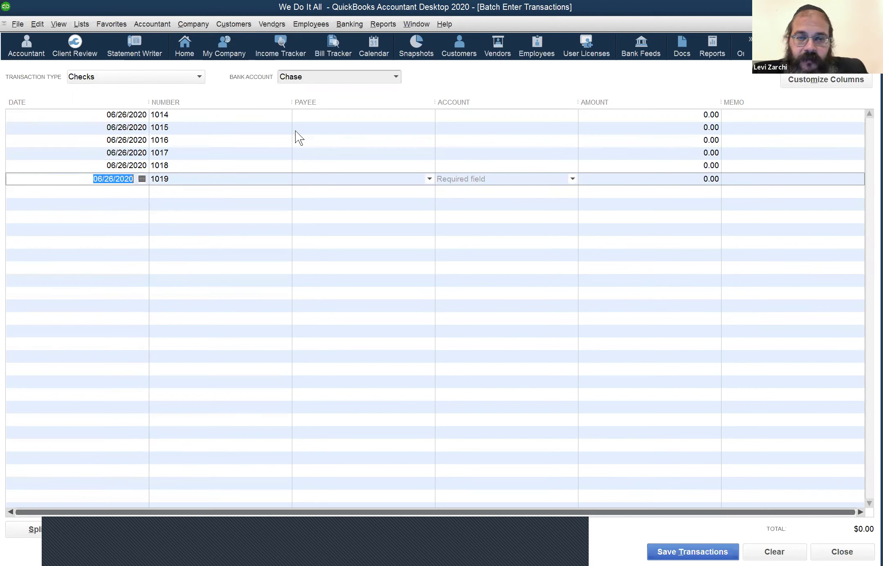
pyautogui.click(295, 115)
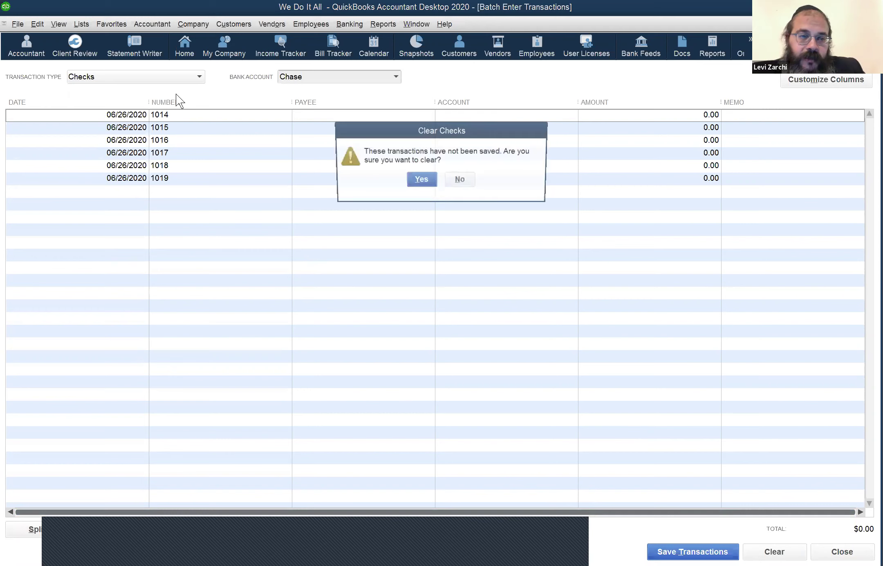
pyautogui.press('Escape')
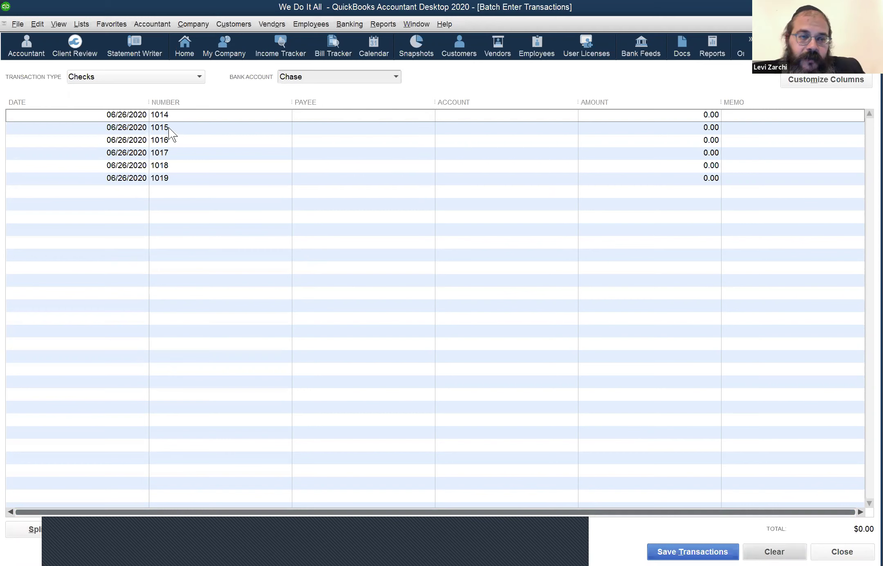
# Step: Switch the batch to Credit Card Charges & Credits for the Citi card and start six rows dated 06/26/2020
pyautogui.click(181, 82)
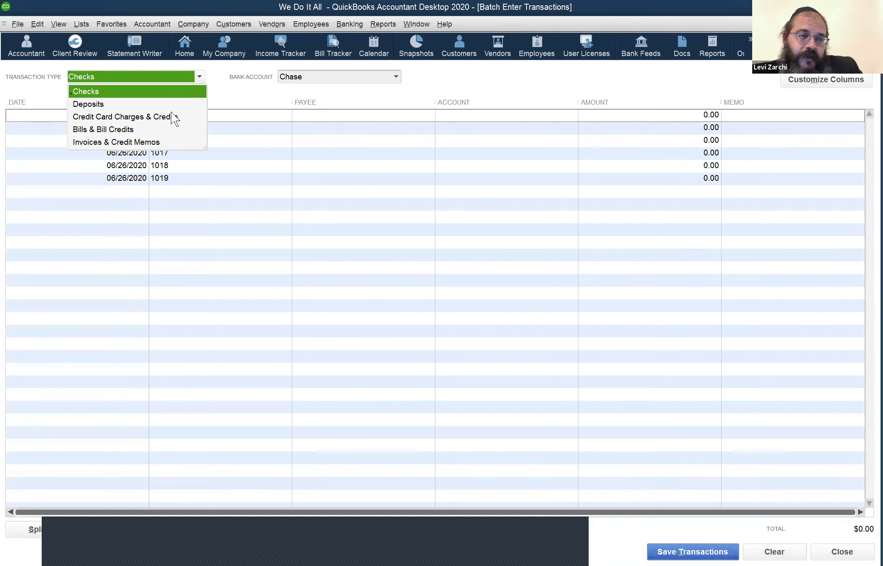
pyautogui.click(101, 116)
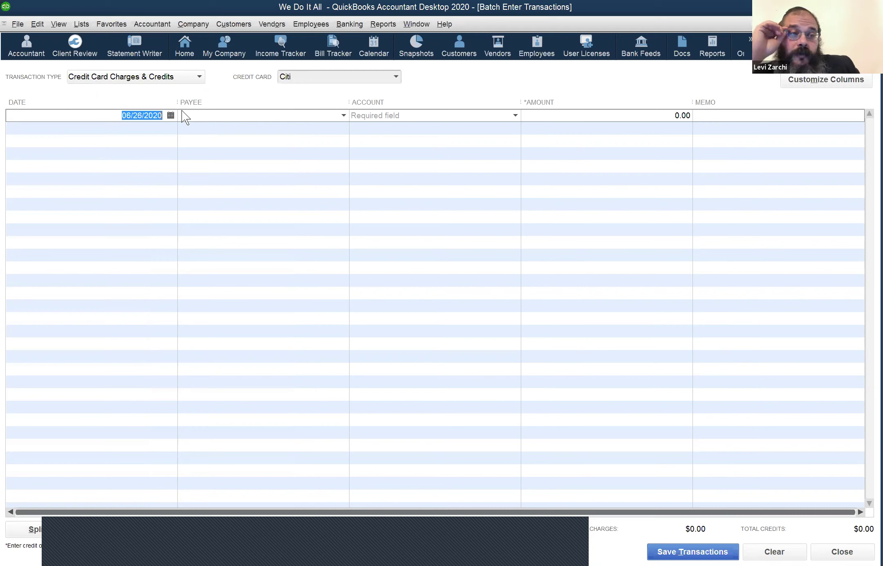
pyautogui.click(151, 127)
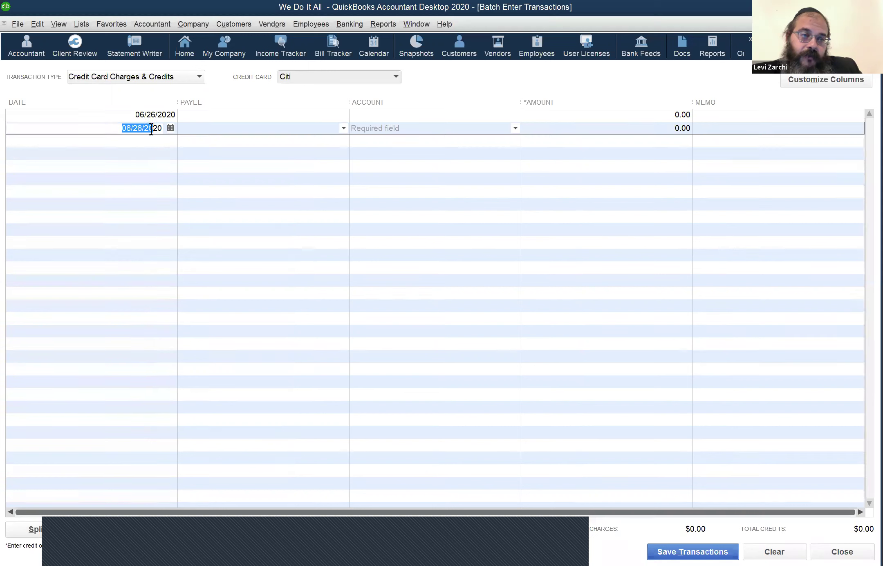
pyautogui.click(141, 153)
pyautogui.tripleClick(102, 278)
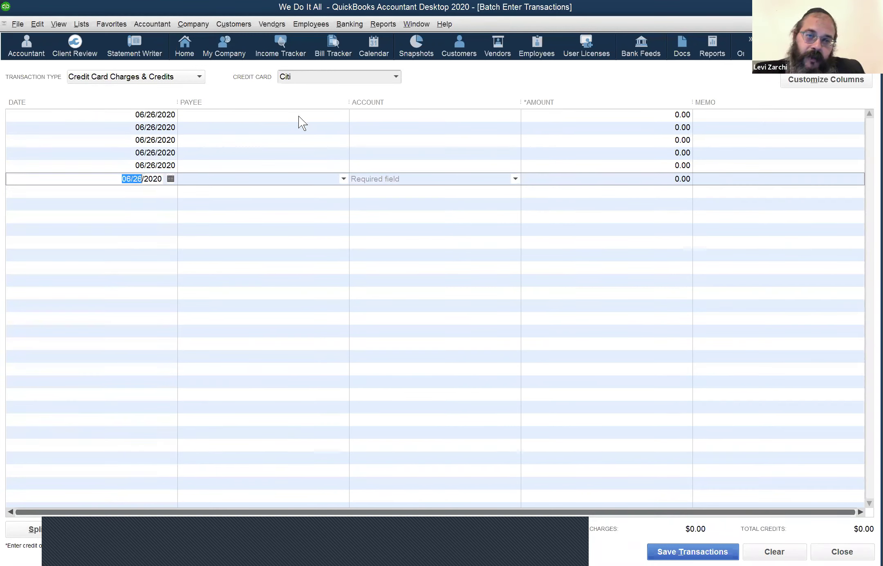
pyautogui.click(288, 114)
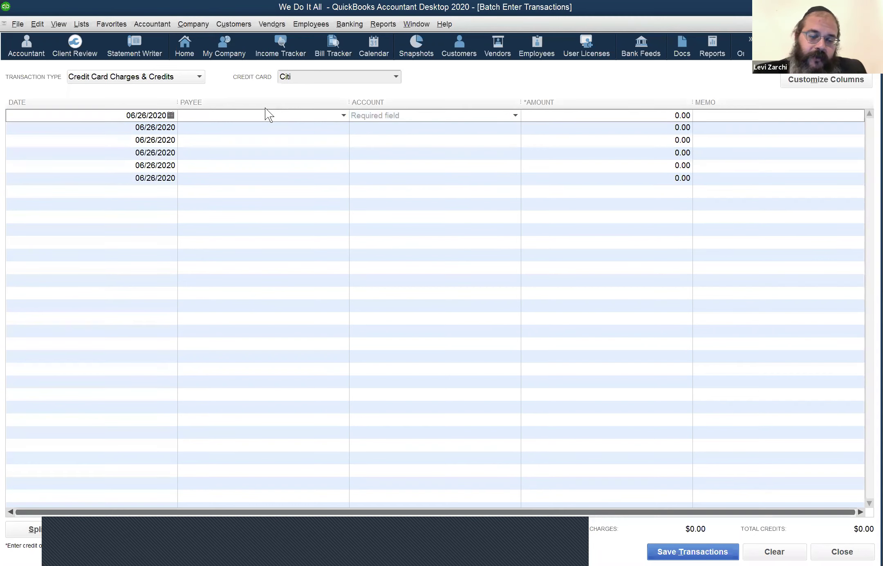
# Step: Try payee matches for "Co" in the first credit card row, clear the payee, and view the expense accounts available for the charge
pyautogui.write('C')
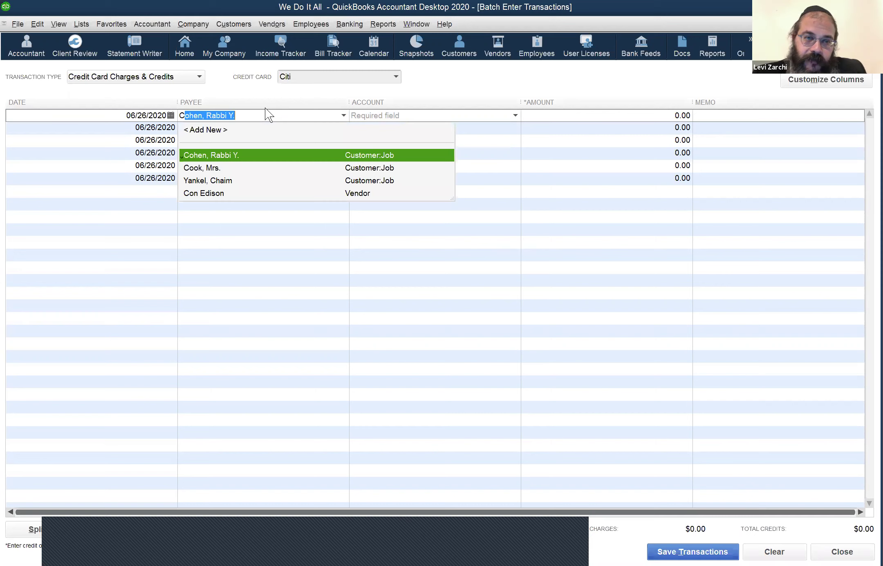
pyautogui.write('o')
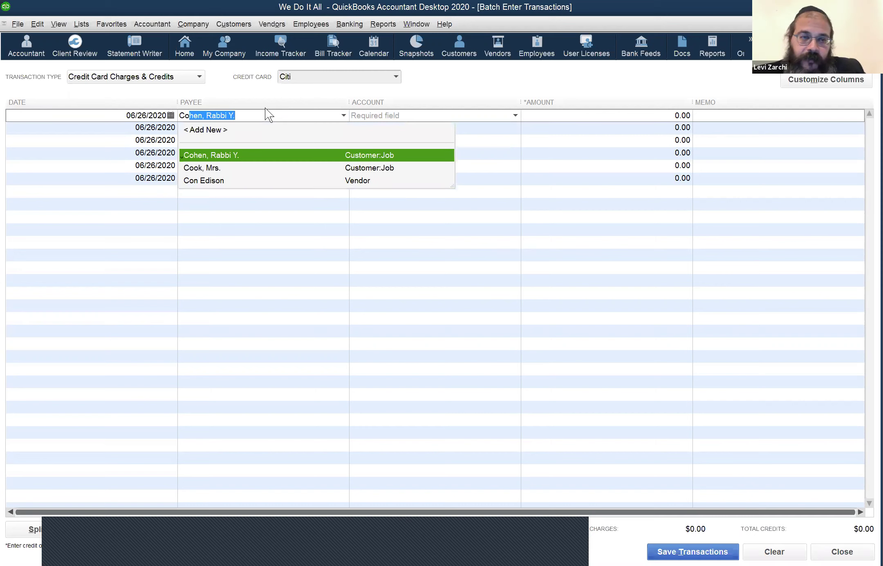
pyautogui.press('BackSpace')
pyautogui.press('BackSpace')
pyautogui.press('BackSpace')
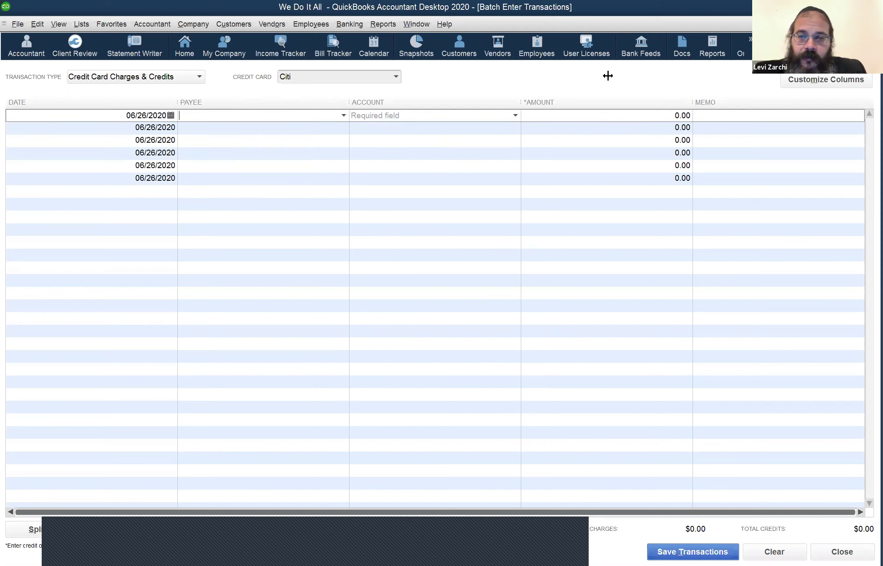
pyautogui.click(515, 115)
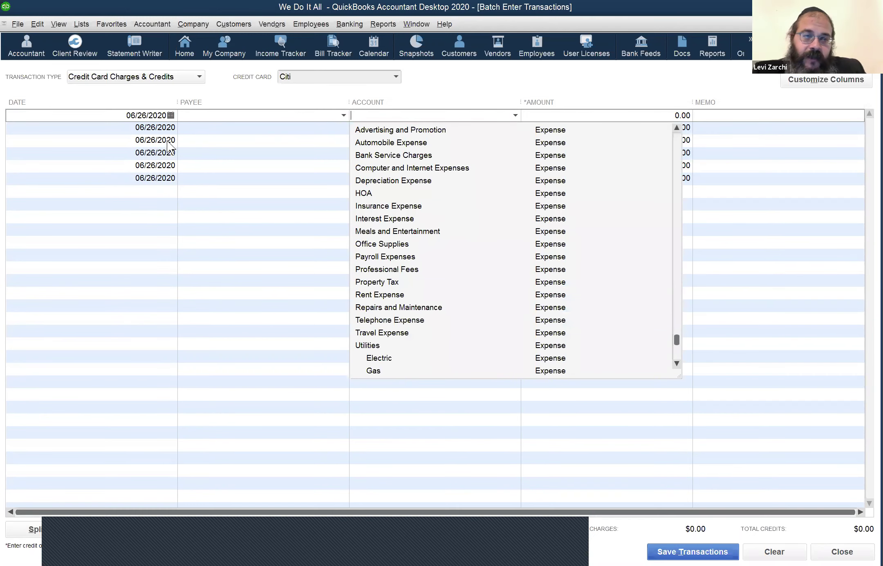
pyautogui.press('Escape')
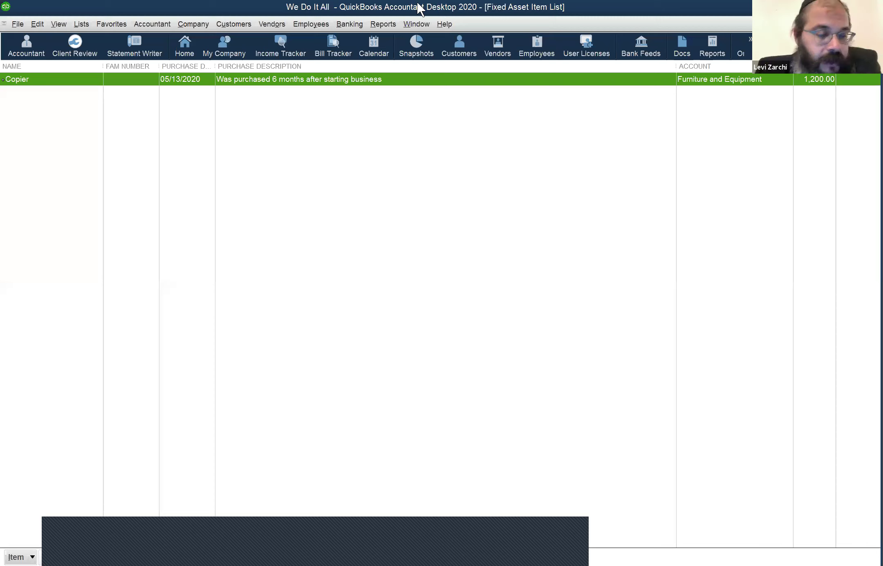
# Step: Open the Reclassify Transactions tool from the Client Data Review features
pyautogui.hotkey('alt', 'r')
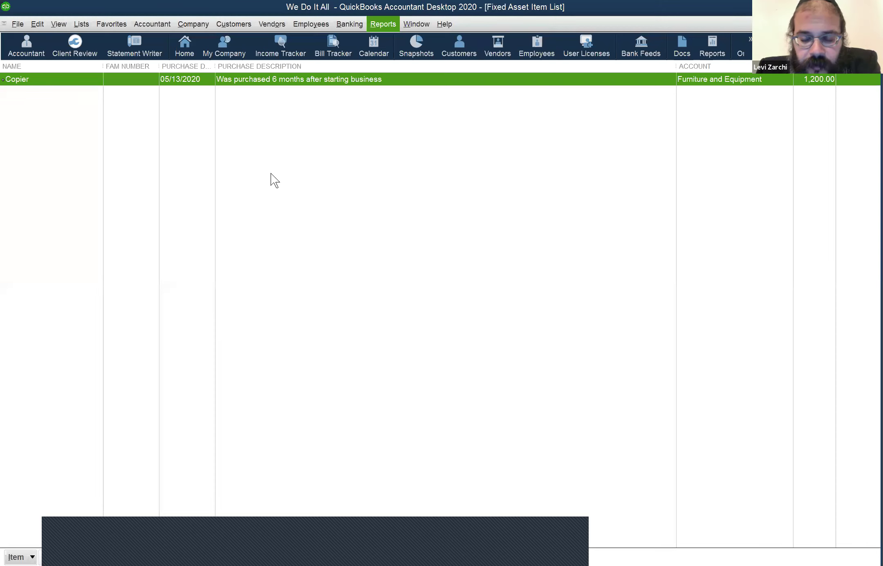
pyautogui.press('Escape')
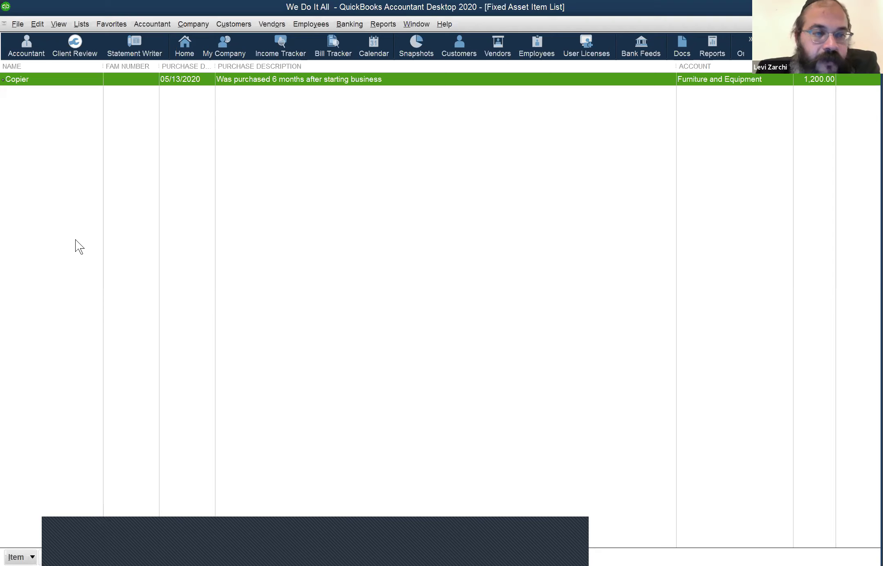
pyautogui.click(146, 27)
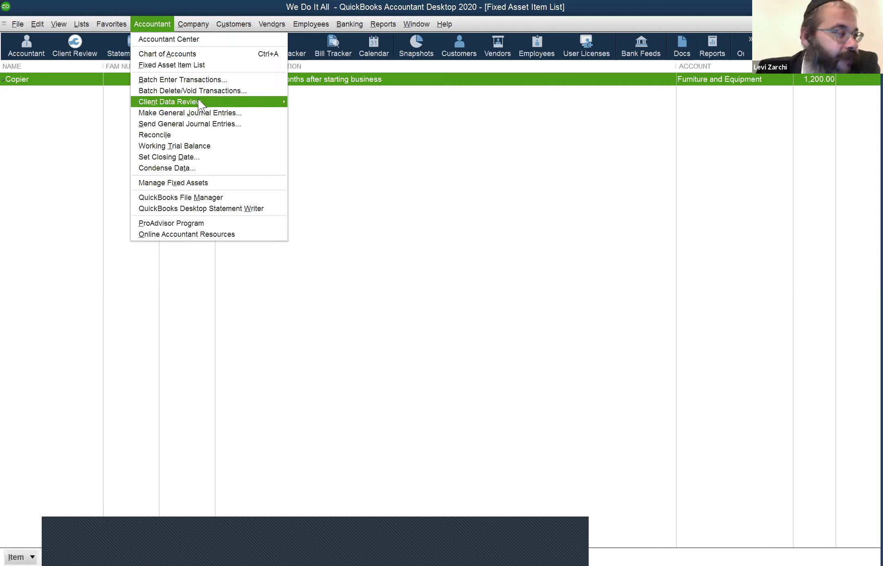
pyautogui.moveTo(198, 102)
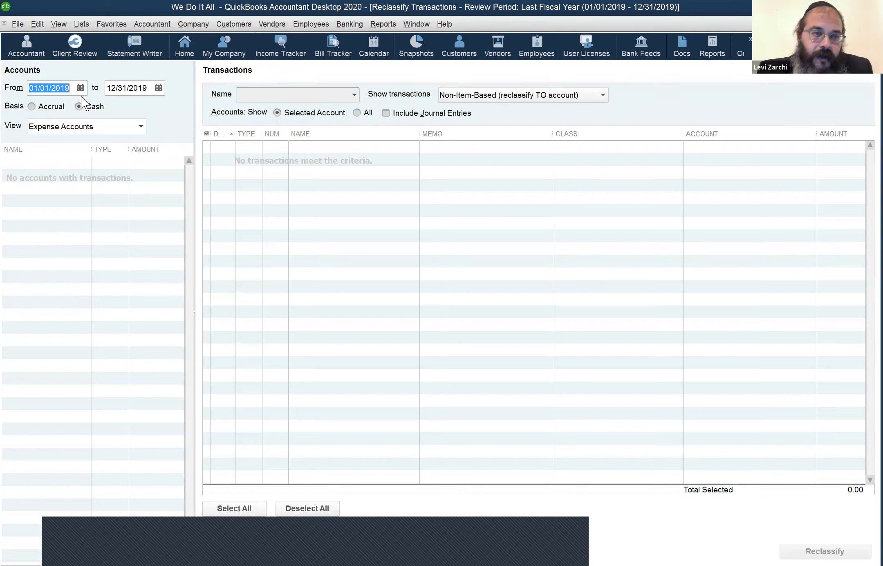
# Step: Set the account date range to 01/01/2018 through 12/31/2020
pyautogui.write('01/01/2018')
pyautogui.press('Tab')
pyautogui.press('r')
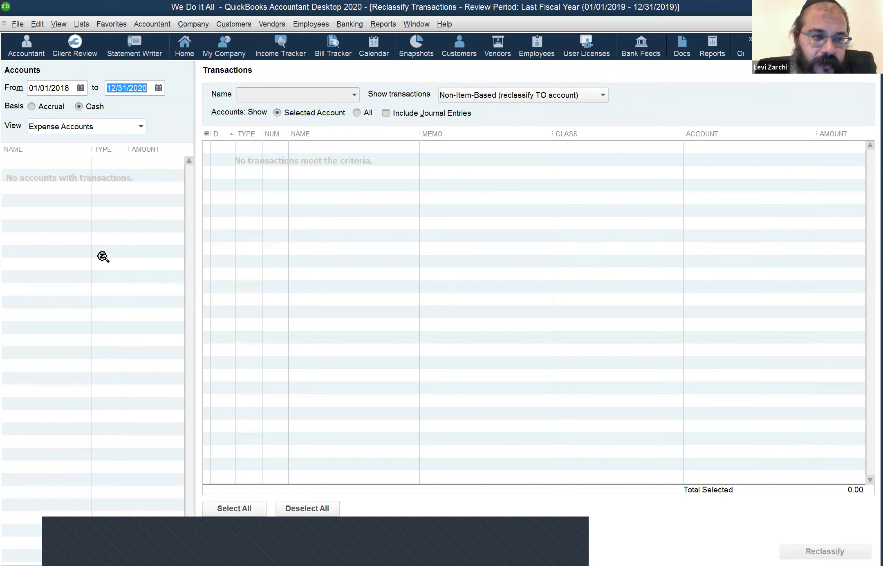
pyautogui.press('Tab')
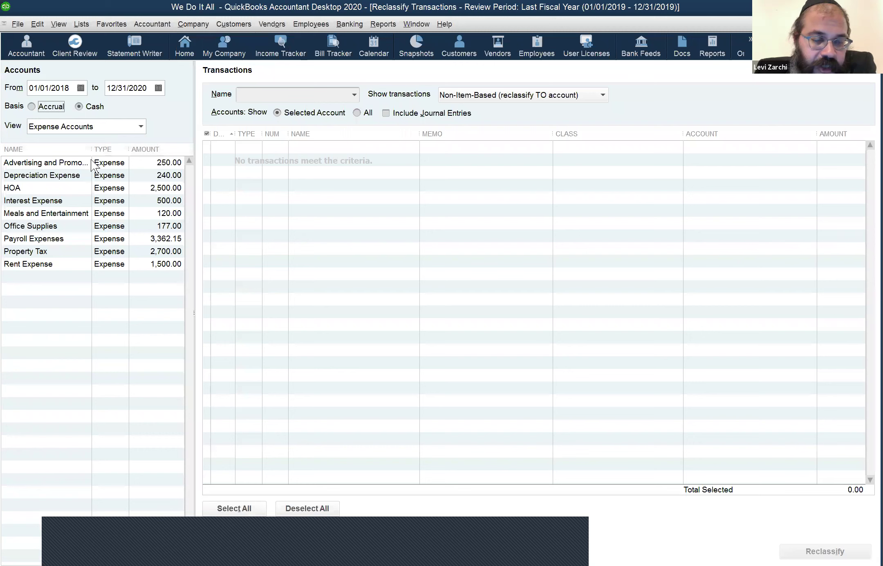
# Step: List the Balance Sheet Accounts for the date range and look over the House and equity accounts
pyautogui.press('Tab')
pyautogui.hotkey('alt', 'Down')
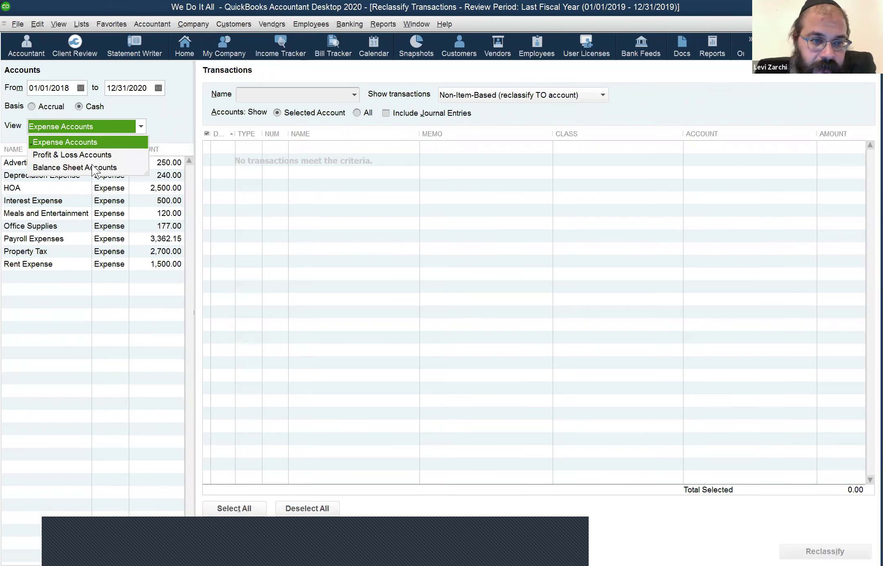
pyautogui.press('Down')
pyautogui.press('Down')
pyautogui.press('Return')
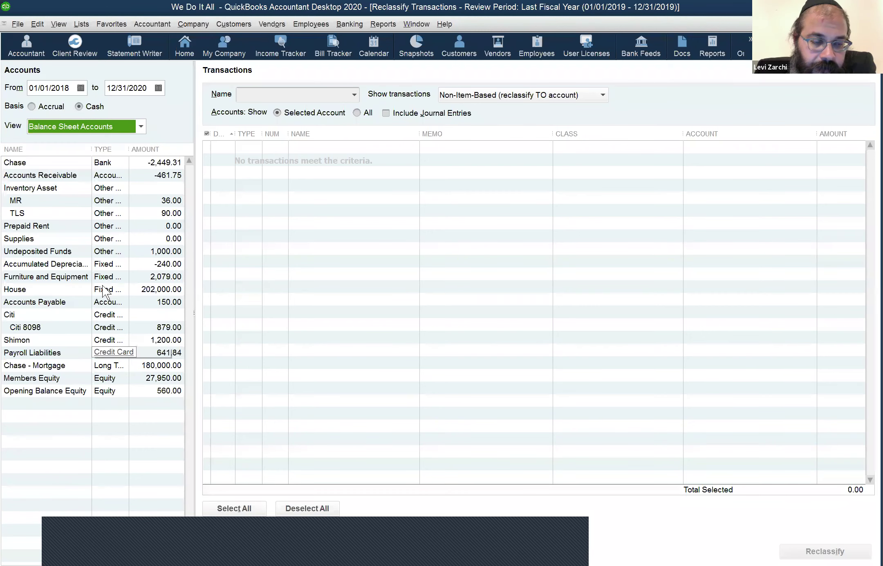
pyautogui.click(145, 294)
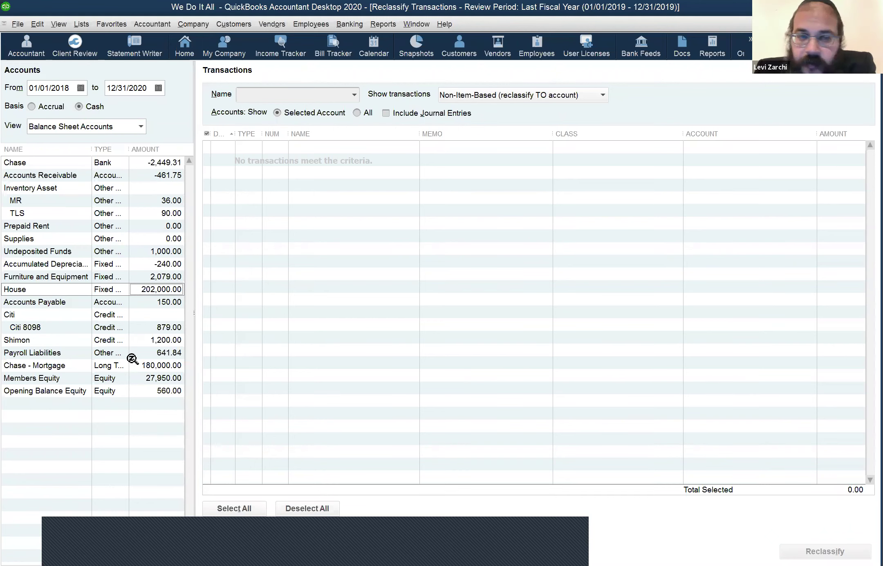
pyautogui.click(137, 377)
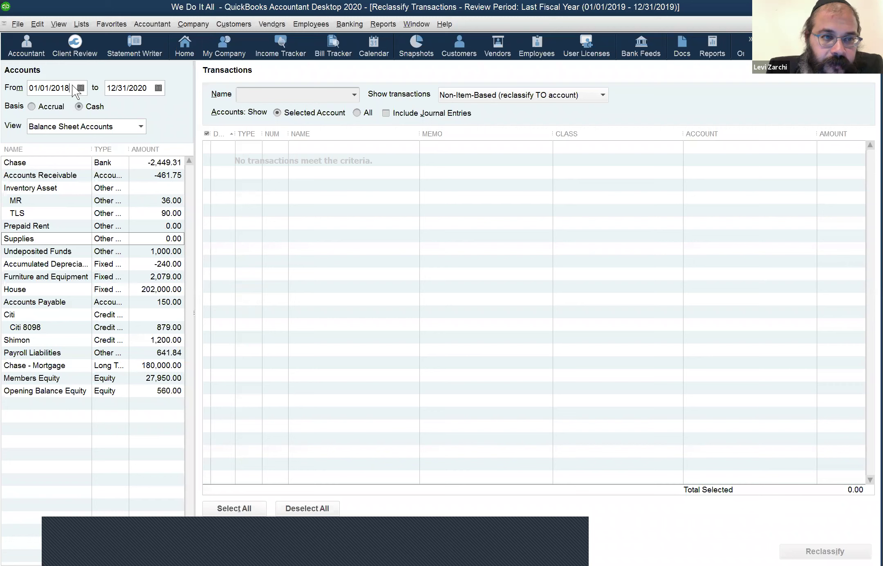
# Step: Set the start of the date range to 01/01/2019 and select the Accumulated Depreciation account
pyautogui.press('BackSpace')
pyautogui.write('9')
pyautogui.press('Return')
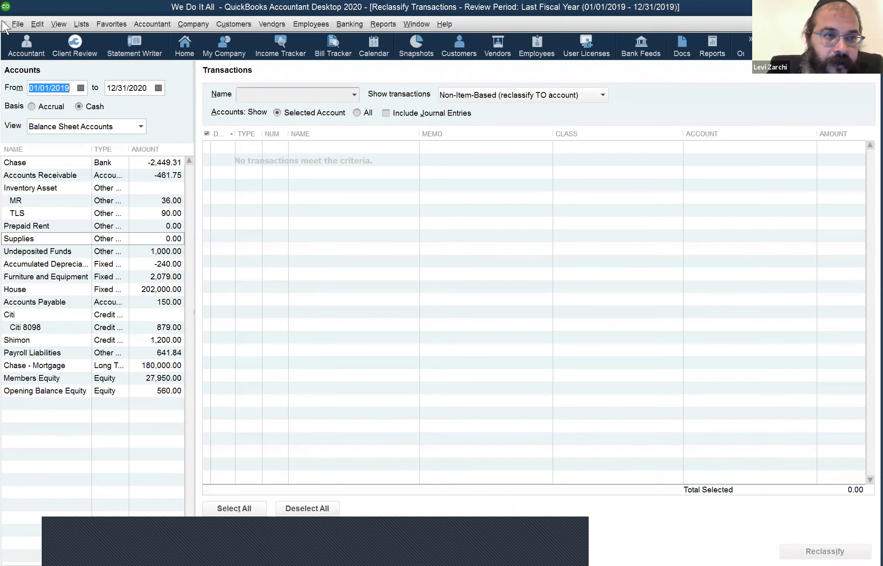
pyautogui.press('Tab')
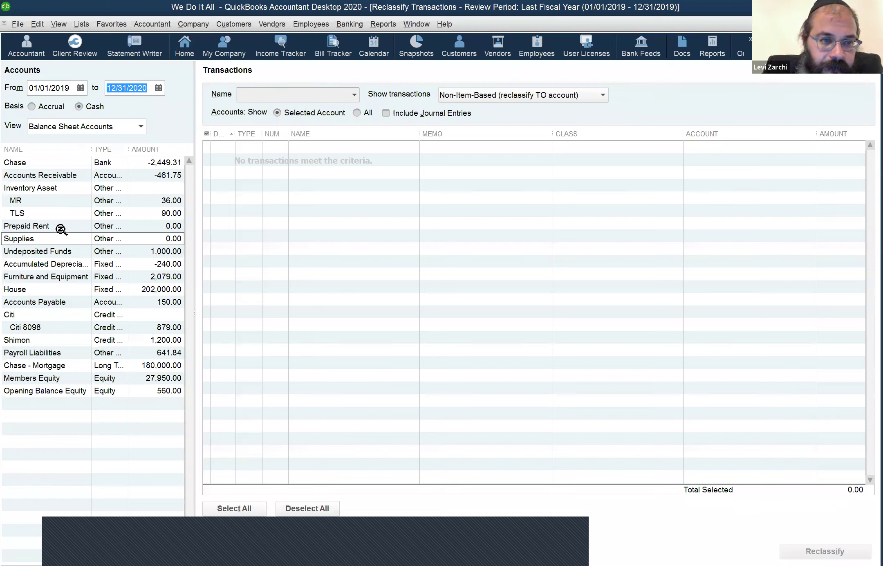
pyautogui.click(66, 263)
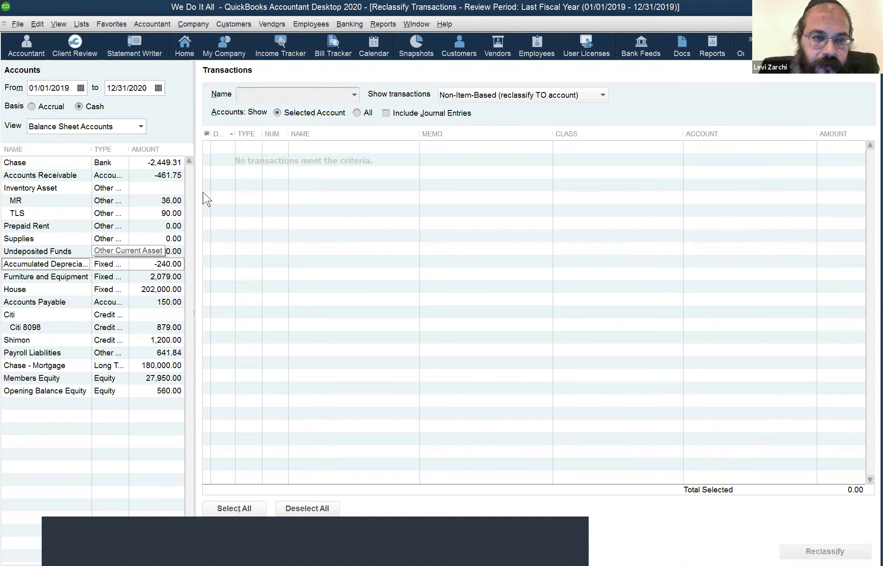
# Step: Show transactions for all accounts, include journal entries, and set the transaction filter to All (reclassify TO account only)
pyautogui.click(368, 111)
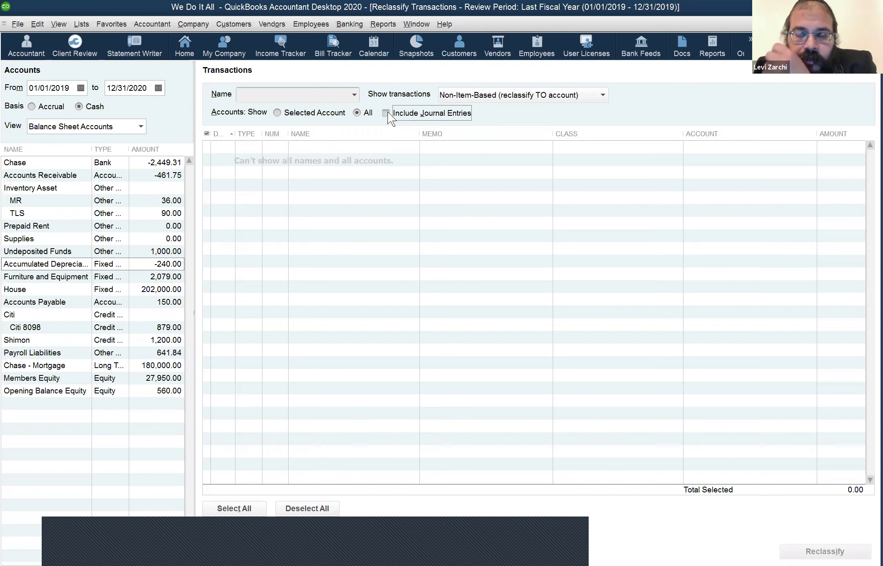
pyautogui.click(387, 113)
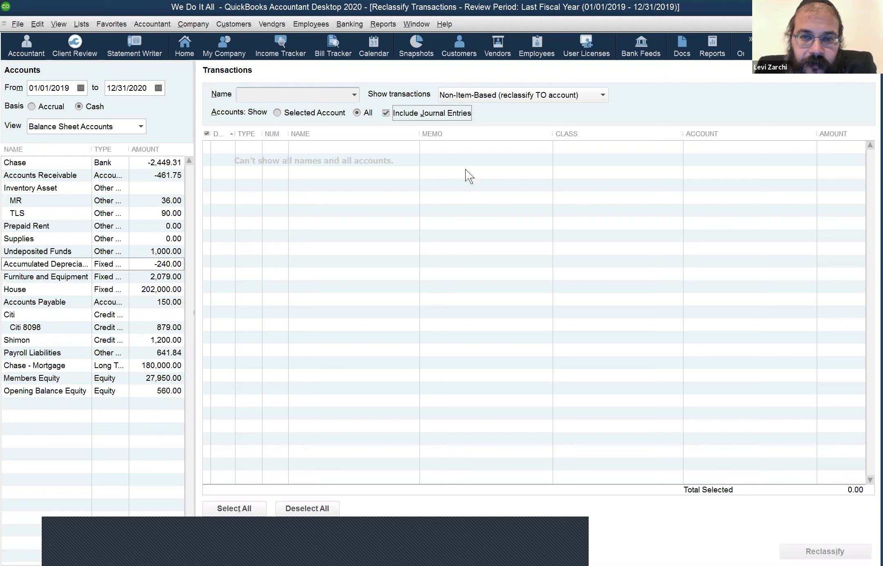
pyautogui.hotkey('alt', 'Down')
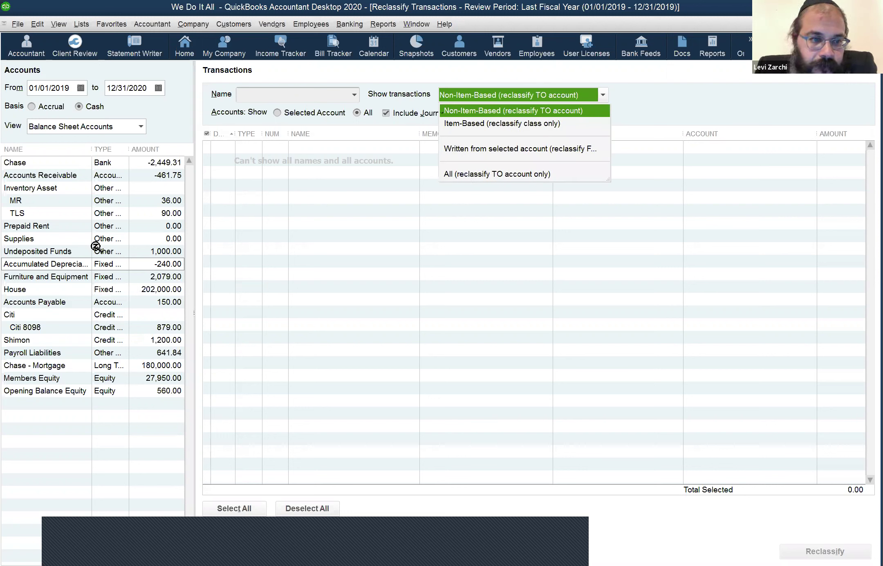
pyautogui.press('Down')
pyautogui.press('Down')
pyautogui.press('Down')
pyautogui.press('Return')
# Step: Switch the account list to Profit & Loss Accounts
pyautogui.hotkey('shift', 'Tab')
pyautogui.hotkey('alt', 'Down')
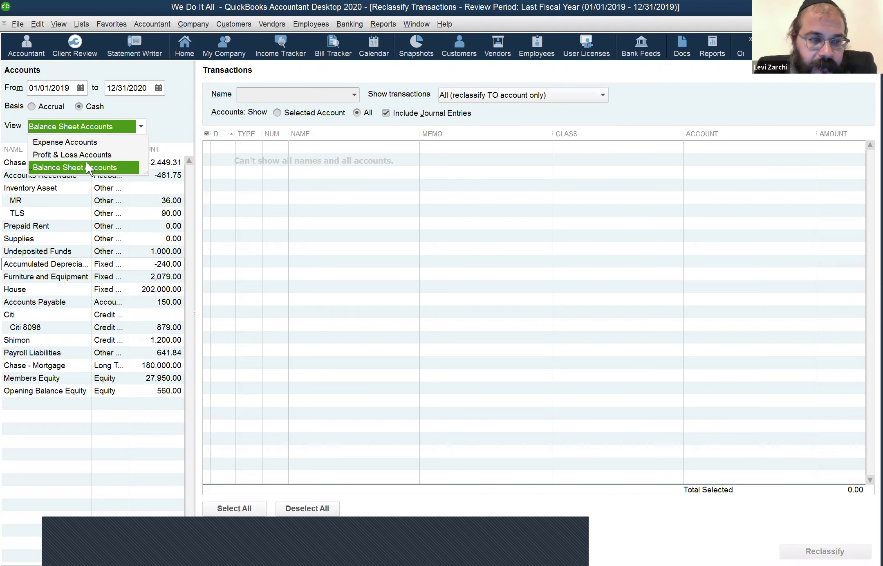
pyautogui.press('Up')
pyautogui.press('Return')
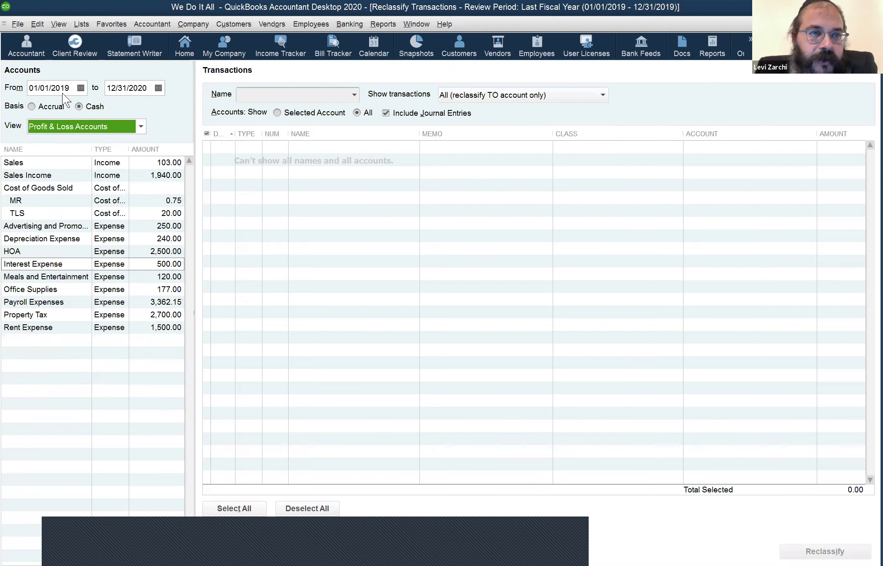
pyautogui.click(163, 27)
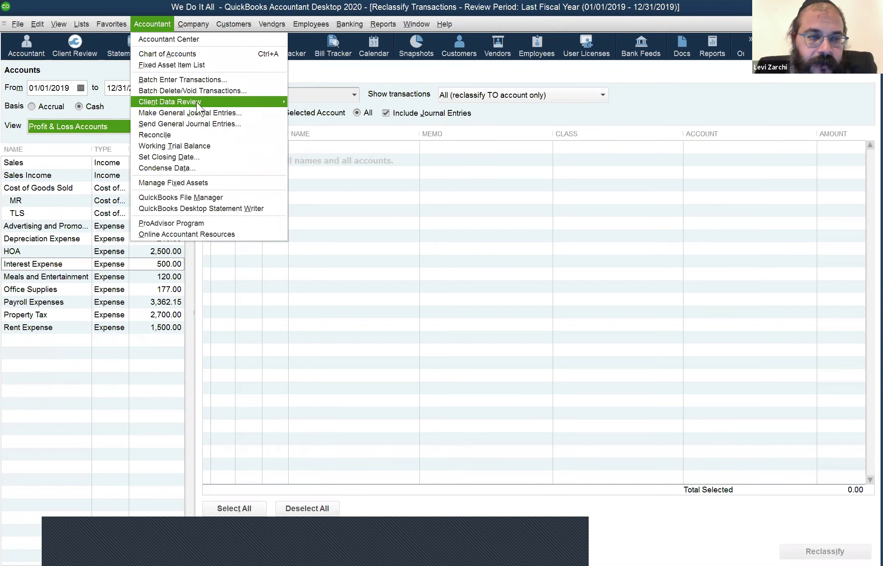
pyautogui.moveTo(196, 102)
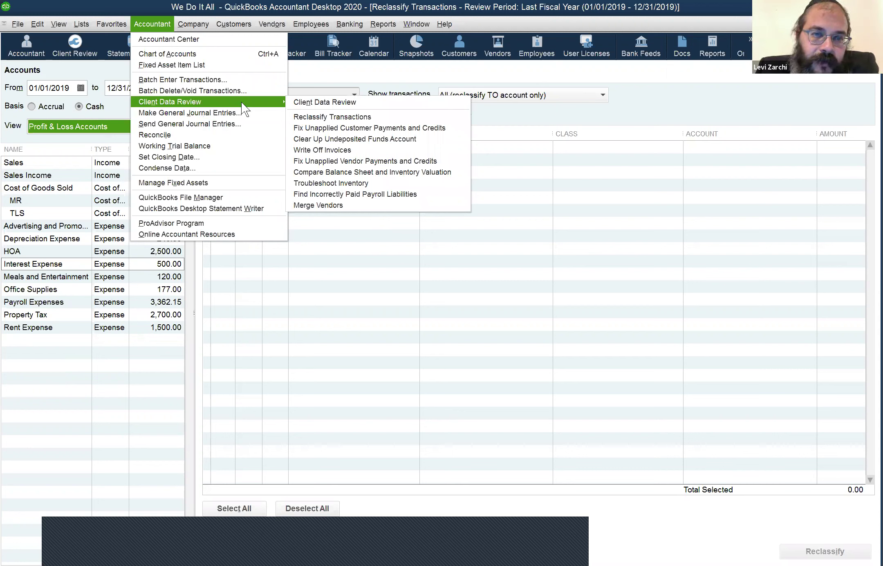
pyautogui.click(287, 117)
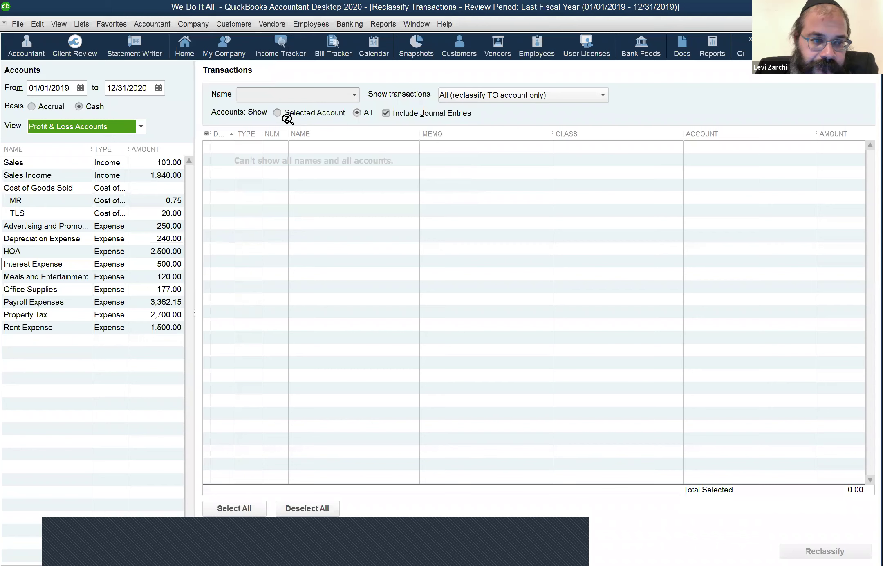
# Step: Reclassify Super 13's check 1004 from Meals and Entertainment to Office Supplies
pyautogui.click(68, 277)
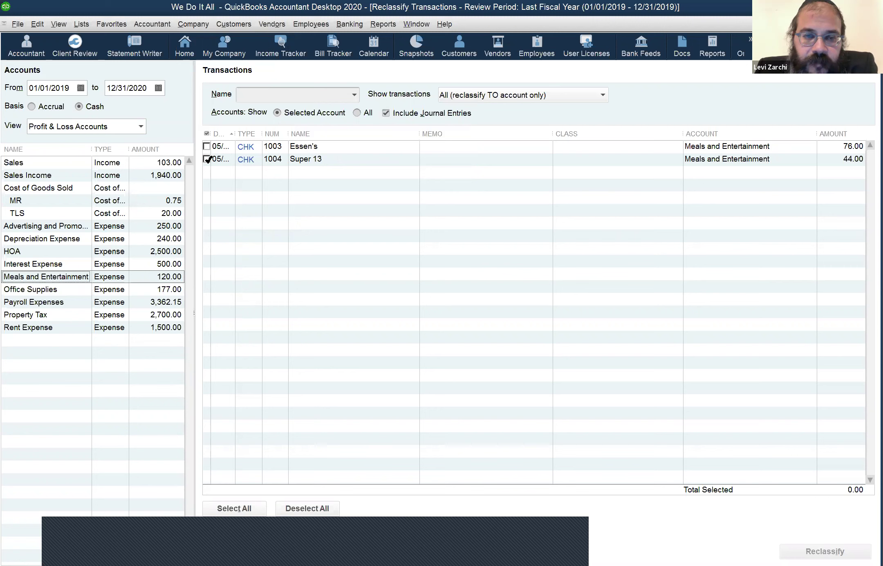
pyautogui.click(208, 159)
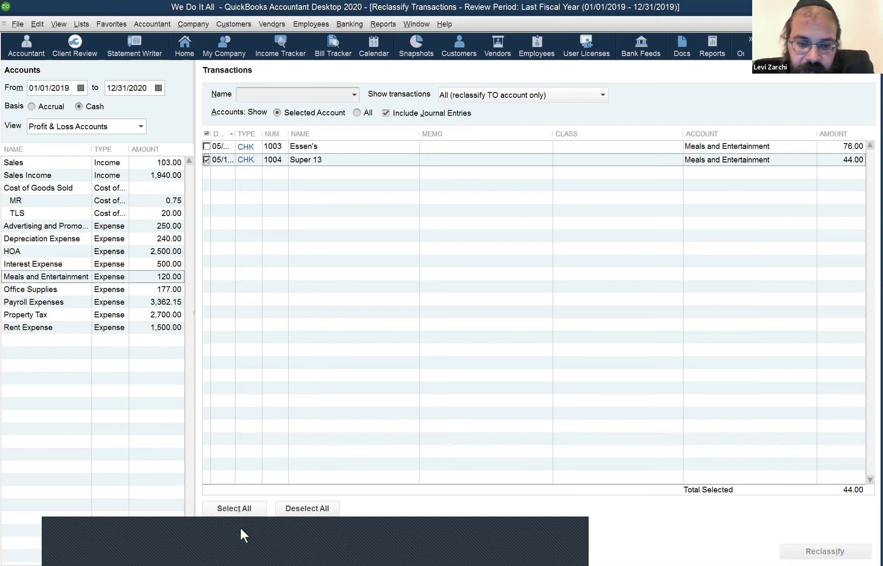
pyautogui.click(511, 537)
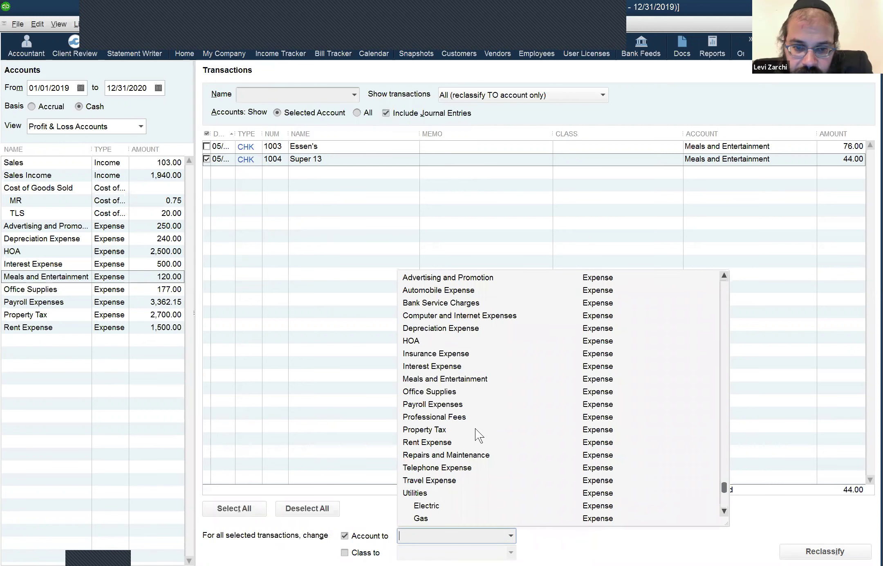
pyautogui.scroll(4, 450, 449)
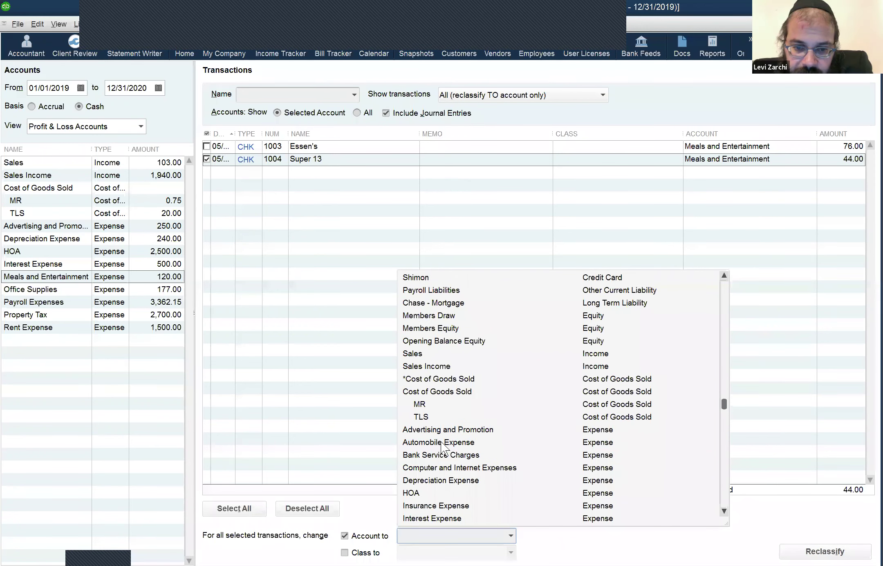
pyautogui.scroll(-5, 447, 455)
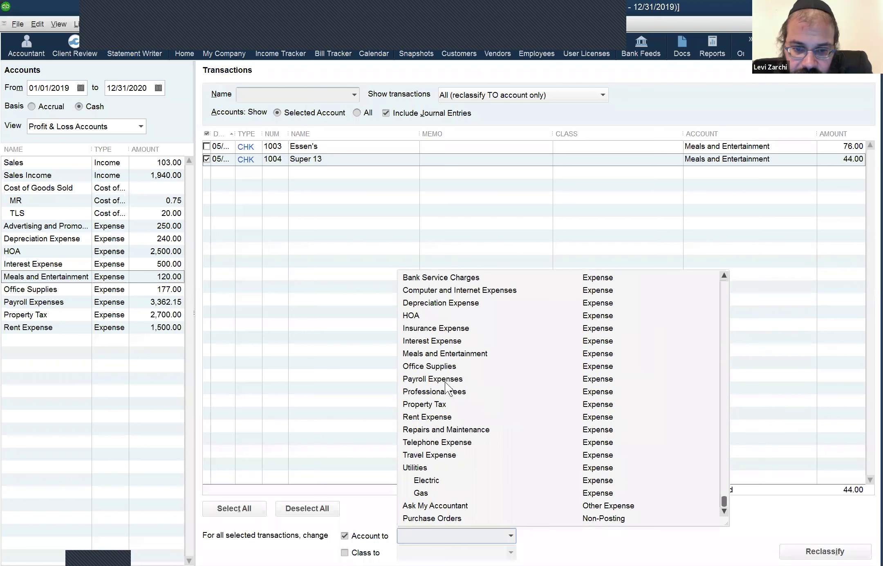
pyautogui.click(451, 366)
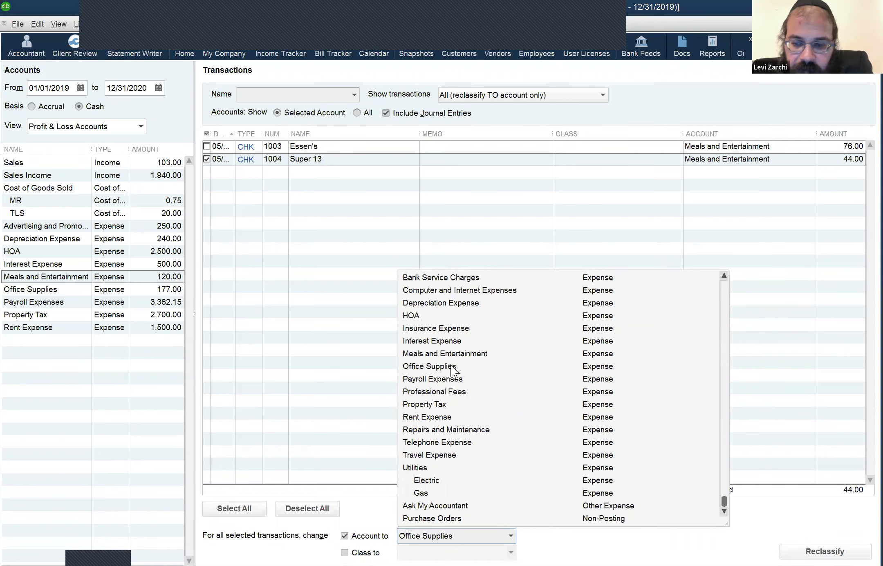
pyautogui.click(763, 538)
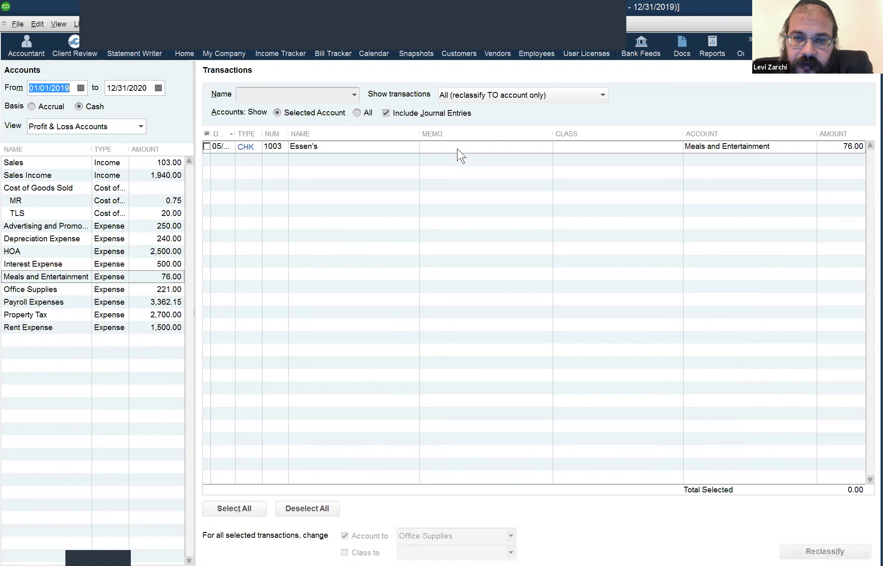
# Step: Examine the Office Supplies transactions, select all of them, and move on to the Property Tax transactions
pyautogui.click(60, 278)
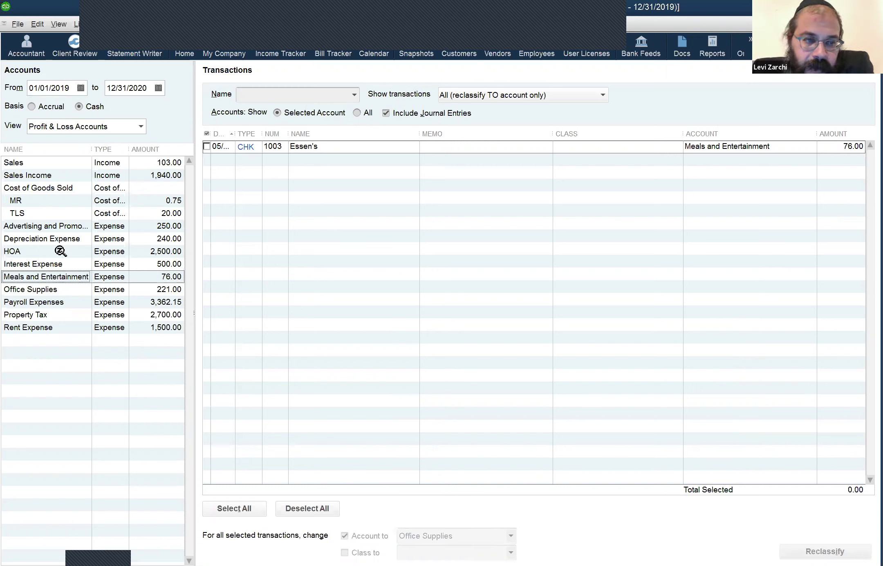
pyautogui.click(48, 289)
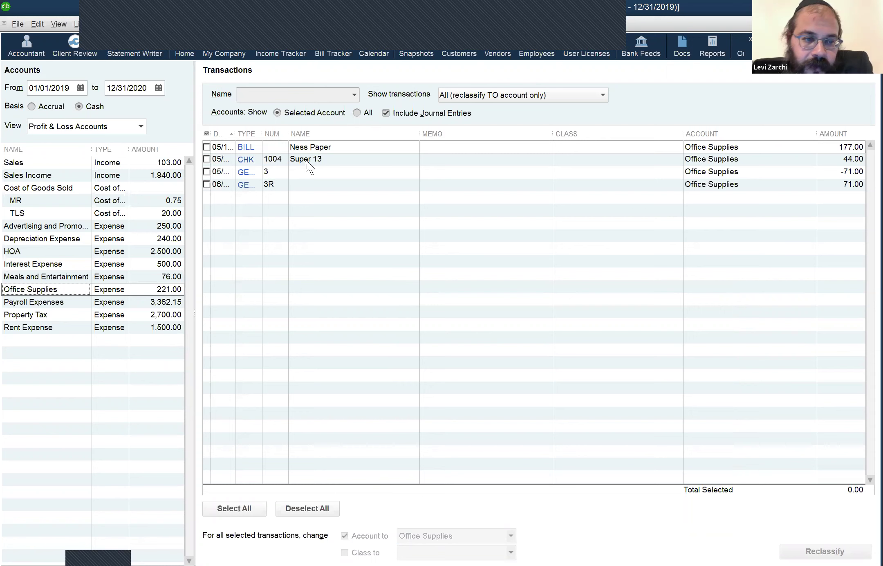
pyautogui.click(307, 160)
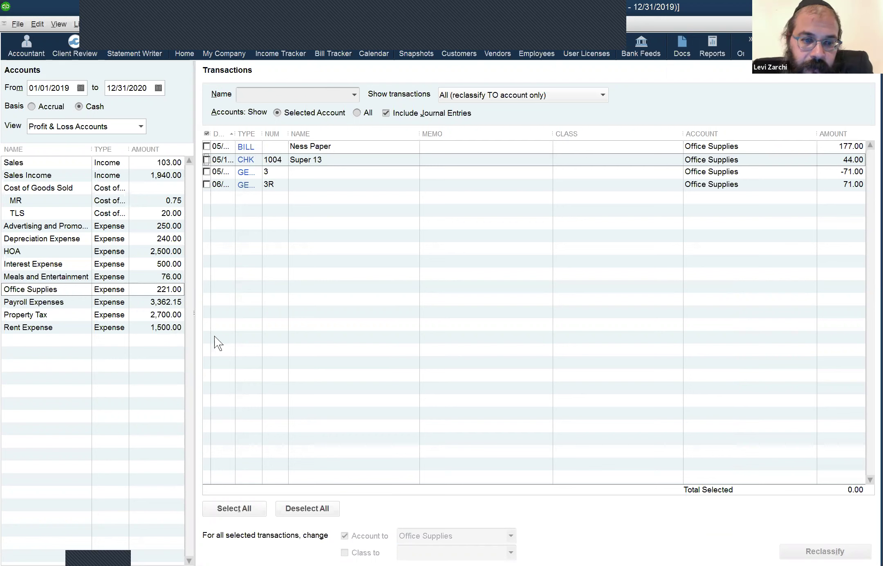
pyautogui.click(235, 507)
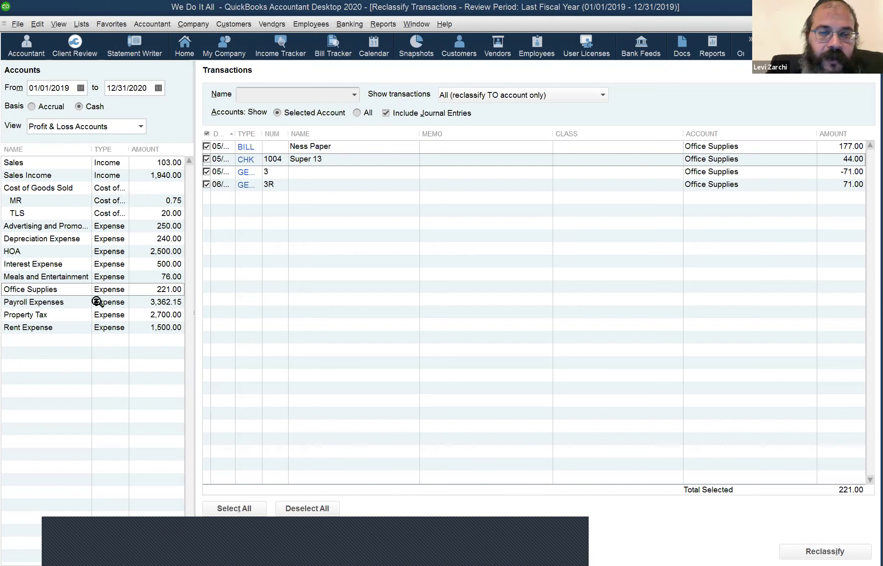
pyautogui.press('Down')
pyautogui.press('Down')
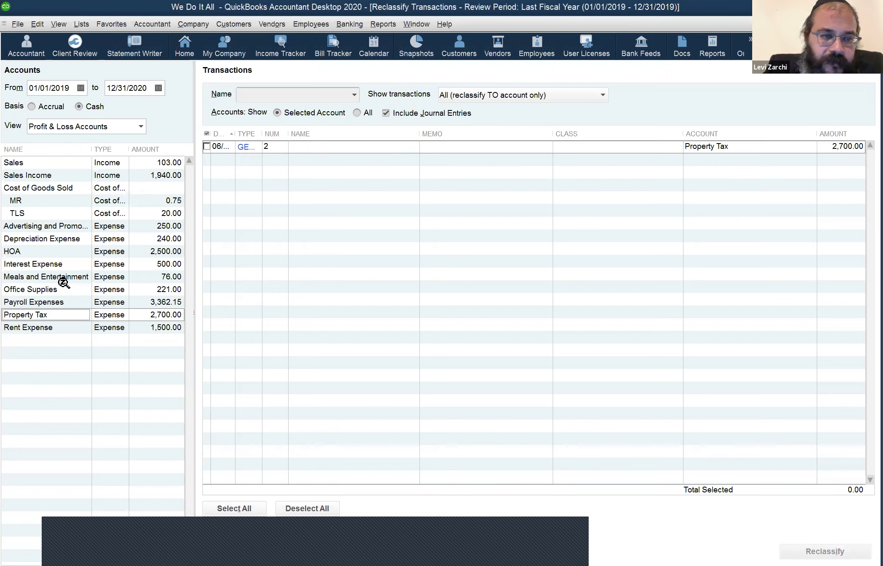
# Step: Open Essen's check 1003 from Meals and Entertainment, view its expense account choices, and close the check without changes
pyautogui.click(63, 280)
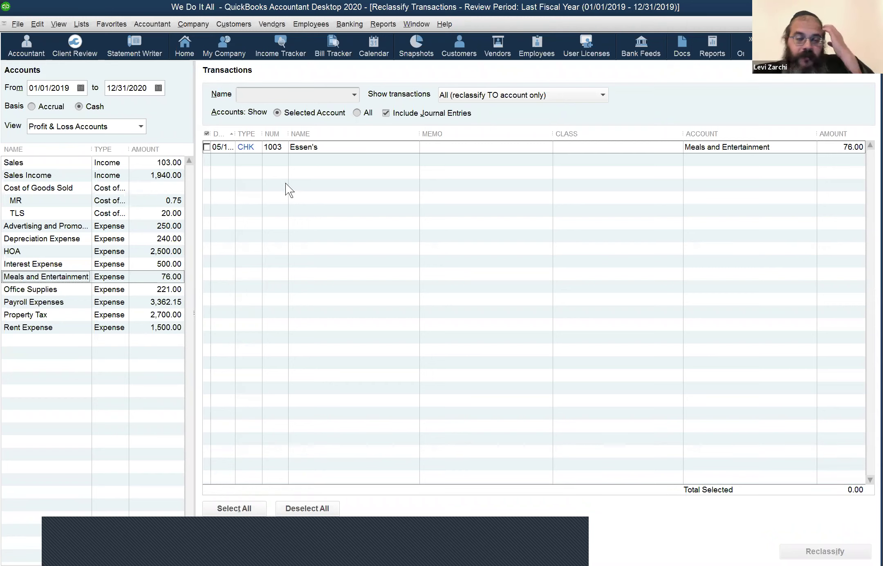
pyautogui.click(247, 143)
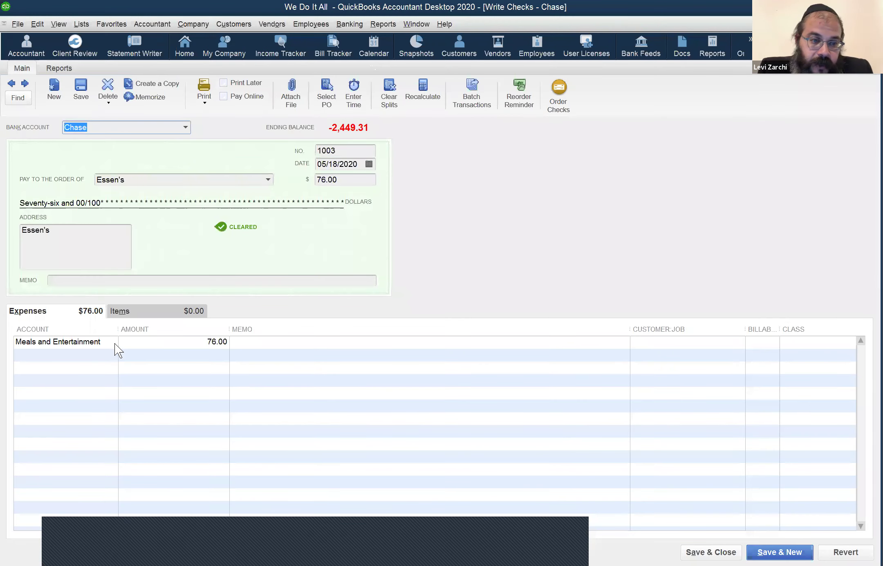
pyautogui.click(114, 343)
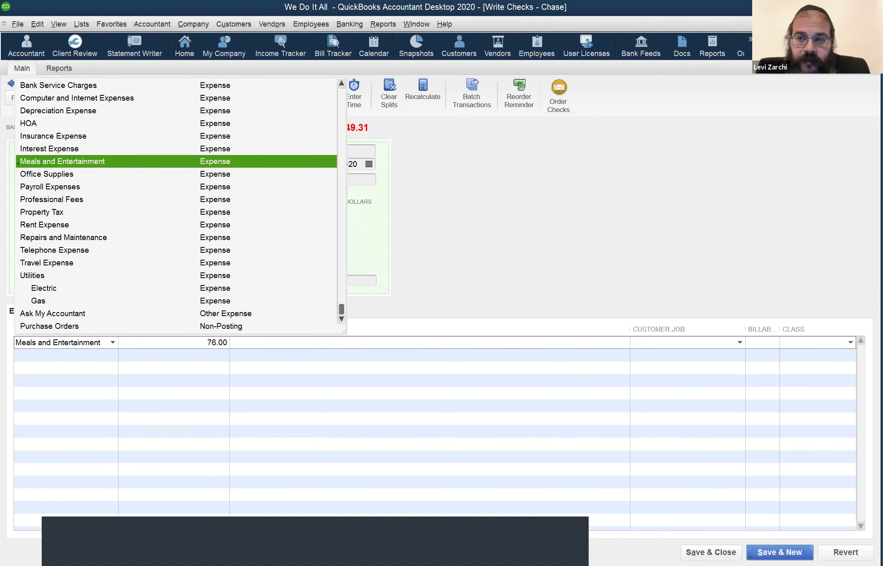
pyautogui.press('Escape')
pyautogui.press('Escape')
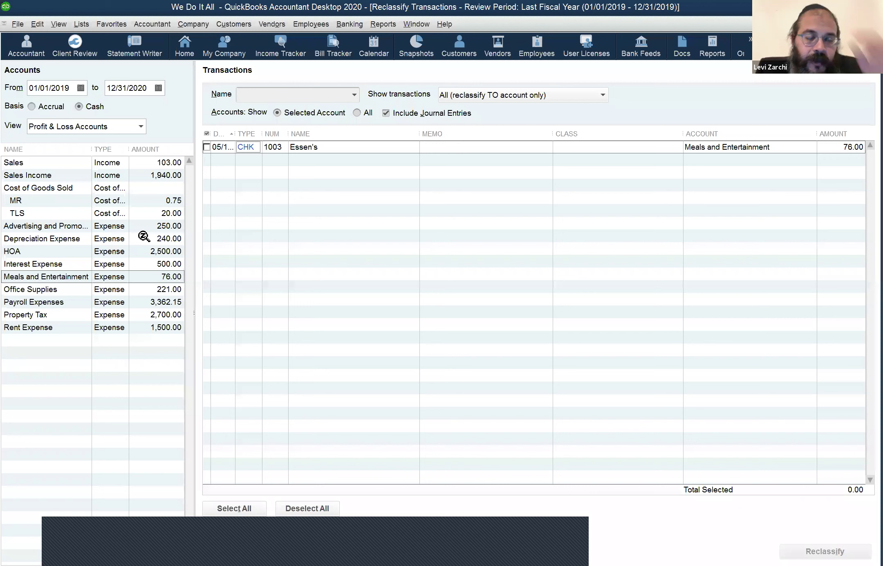
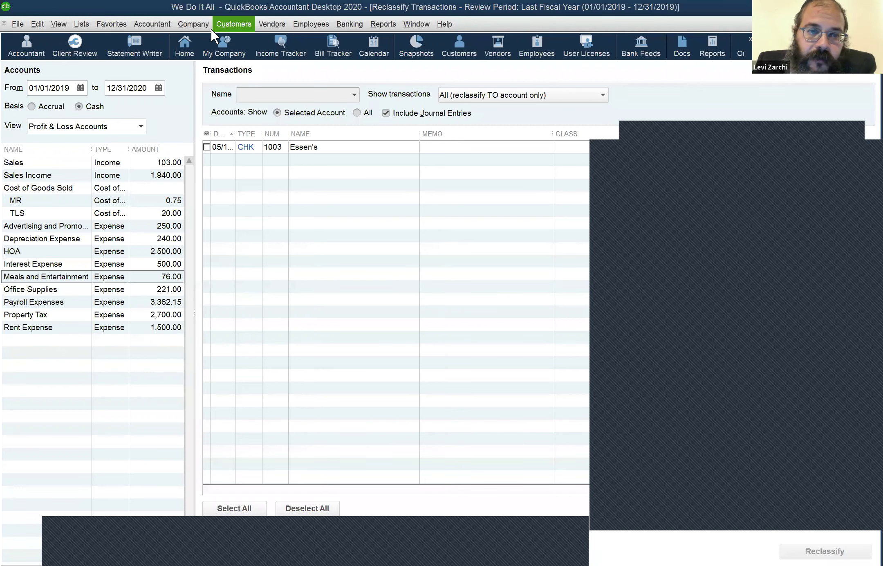
# Step: Start a new general journal entry dated 05/31/2020, dismissing the automatic numbering notice
pyautogui.hotkey('alt', 'c')
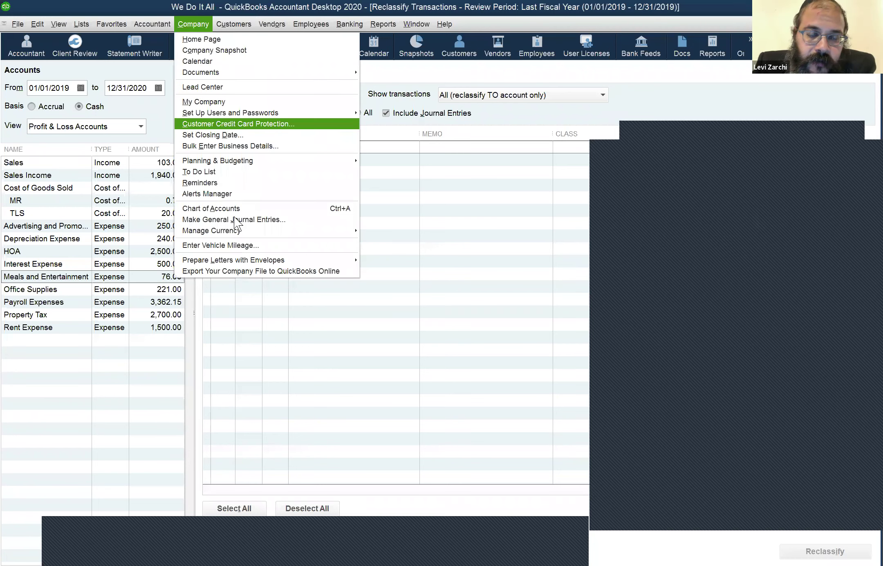
pyautogui.click(240, 191)
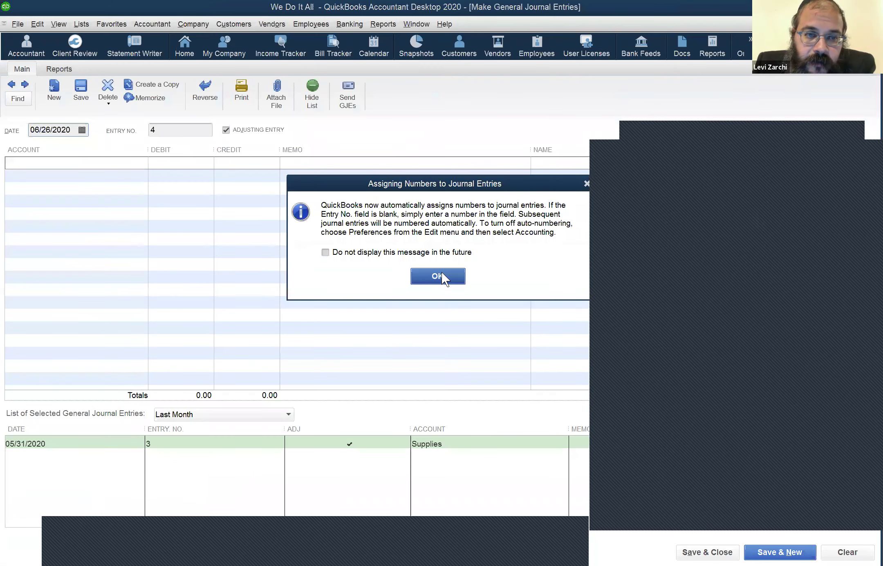
pyautogui.press('Return')
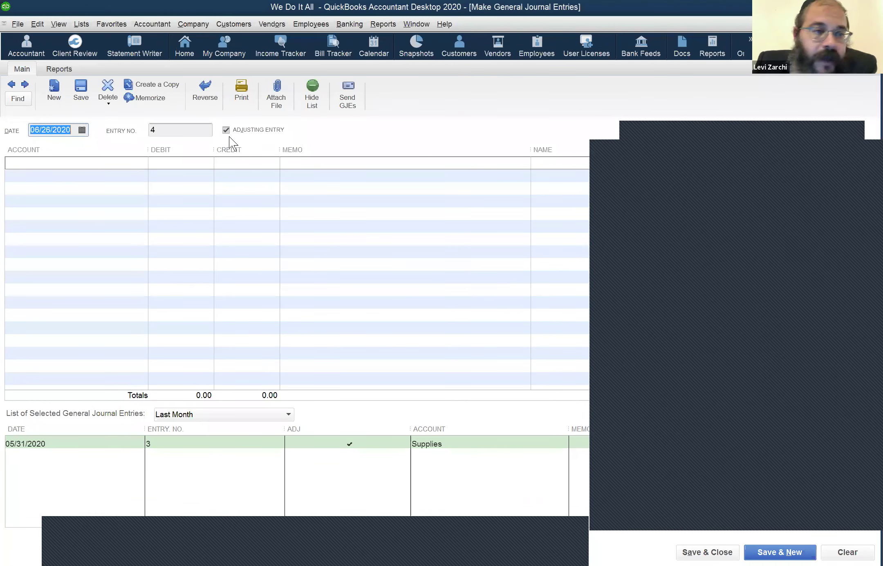
pyautogui.click(89, 164)
pyautogui.click(75, 129)
pyautogui.press('m')
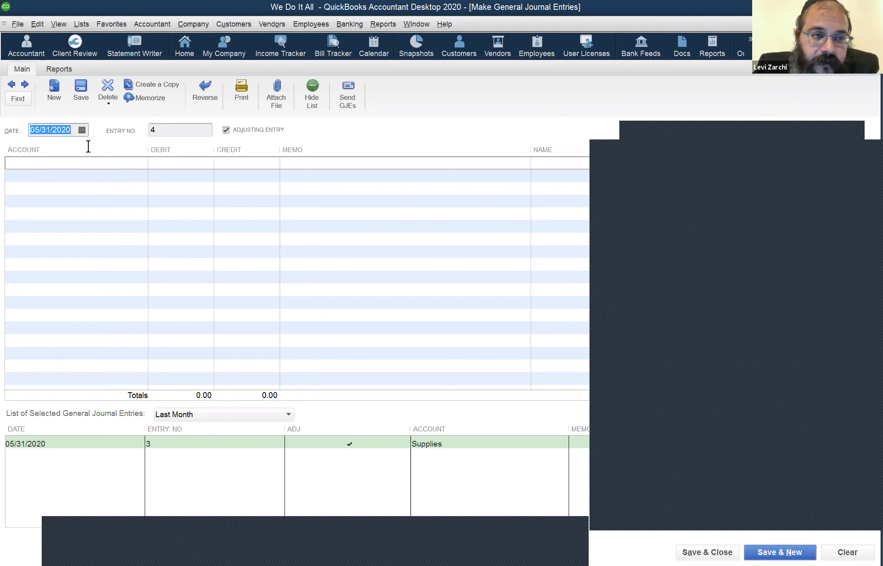
# Step: Enter an 800 debit to Payroll Expenses on the journal entry's first line
pyautogui.click(81, 162)
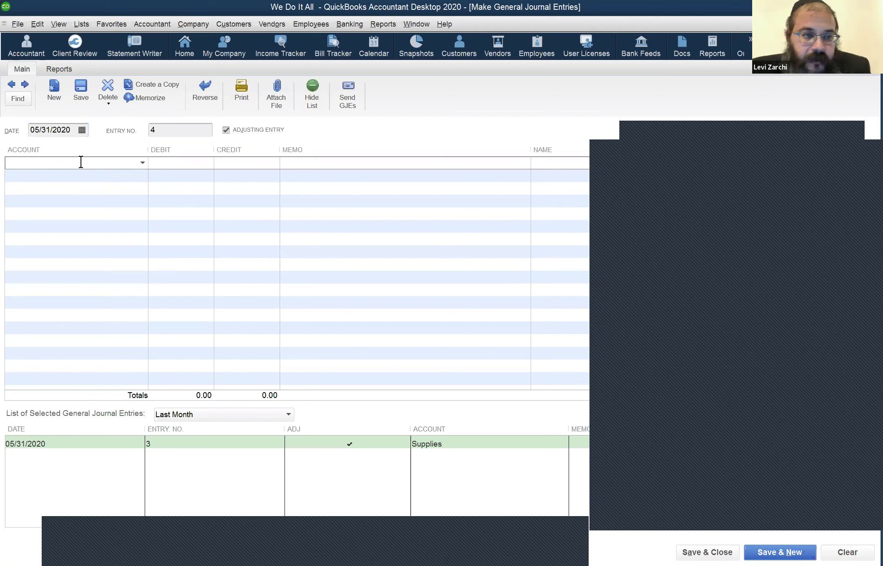
pyautogui.write('Payroll Expenses')
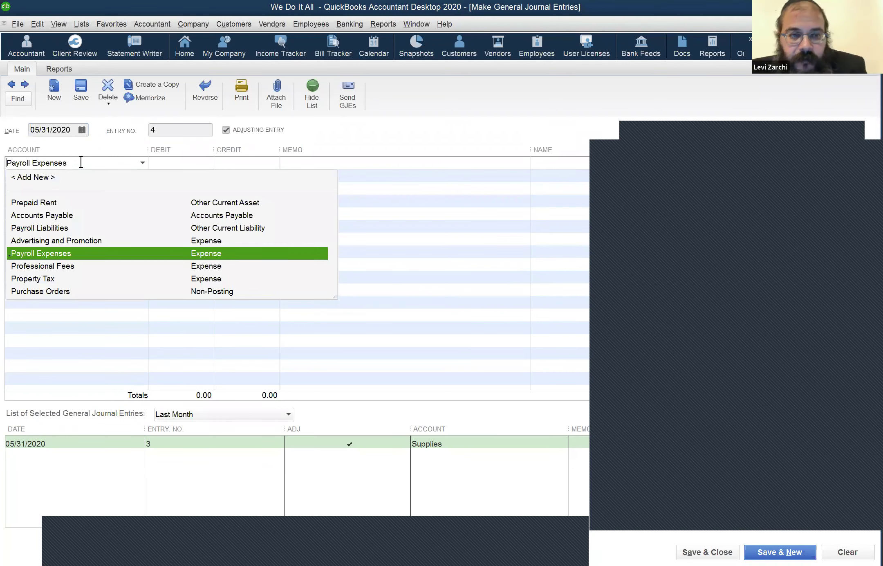
pyautogui.press('Tab')
pyautogui.write('800')
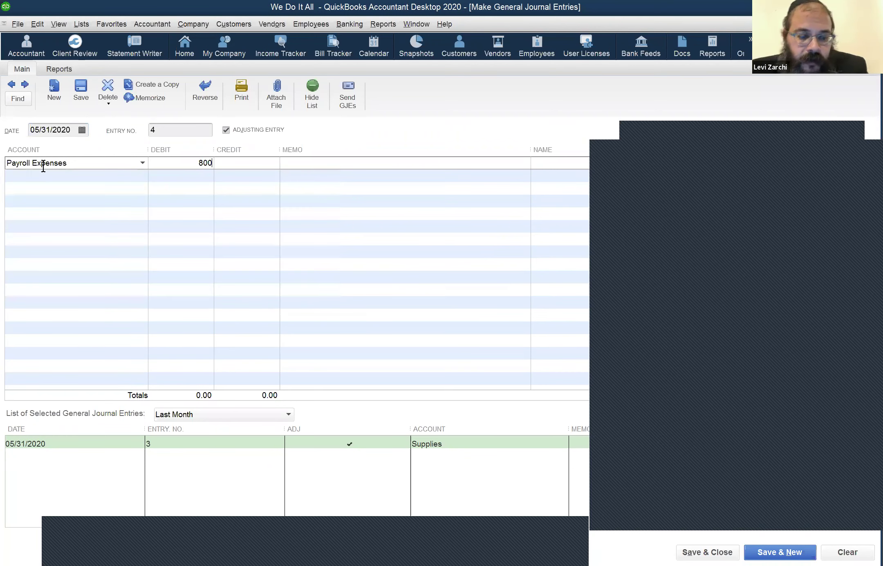
pyautogui.press('Down')
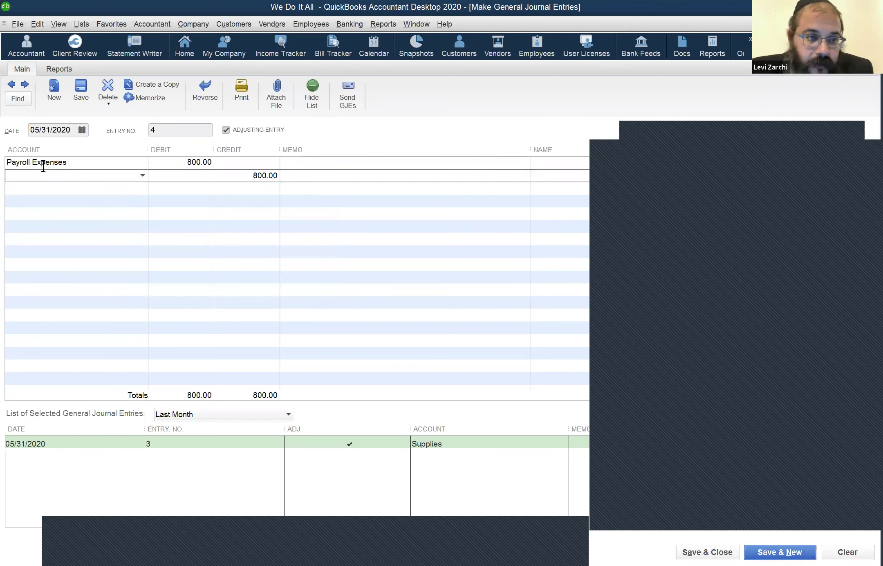
# Step: Assign the balancing credit line of the journal entry to Payroll Liabilities
pyautogui.write('PY')
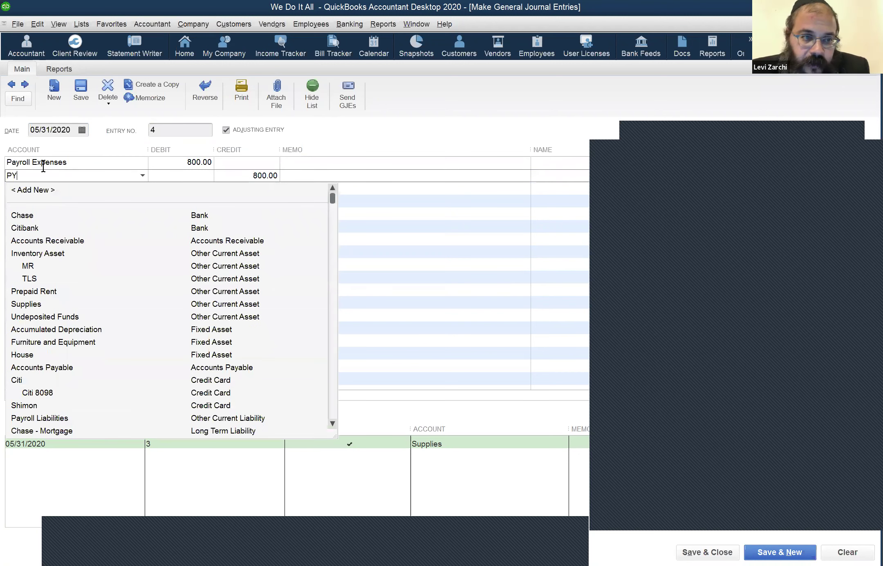
pyautogui.press('BackSpace')
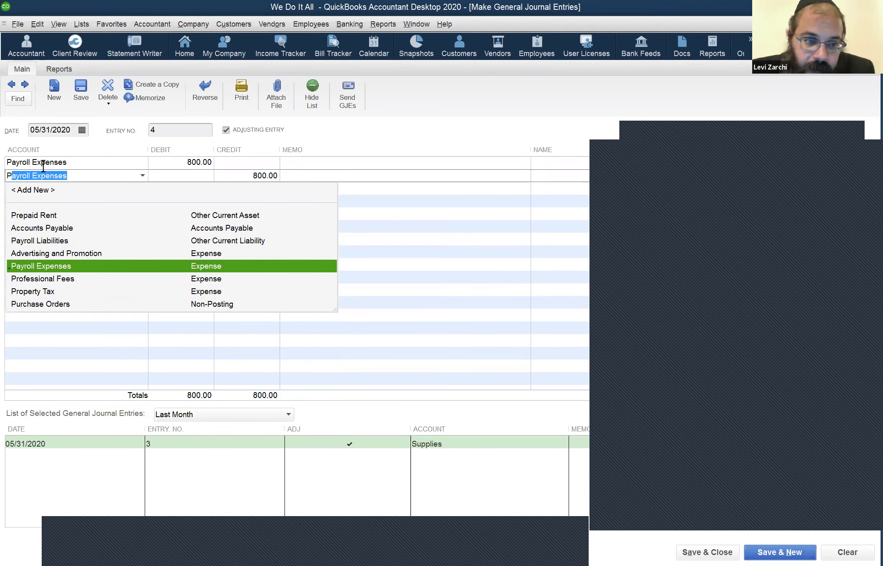
pyautogui.press('Up')
pyautogui.press('Up')
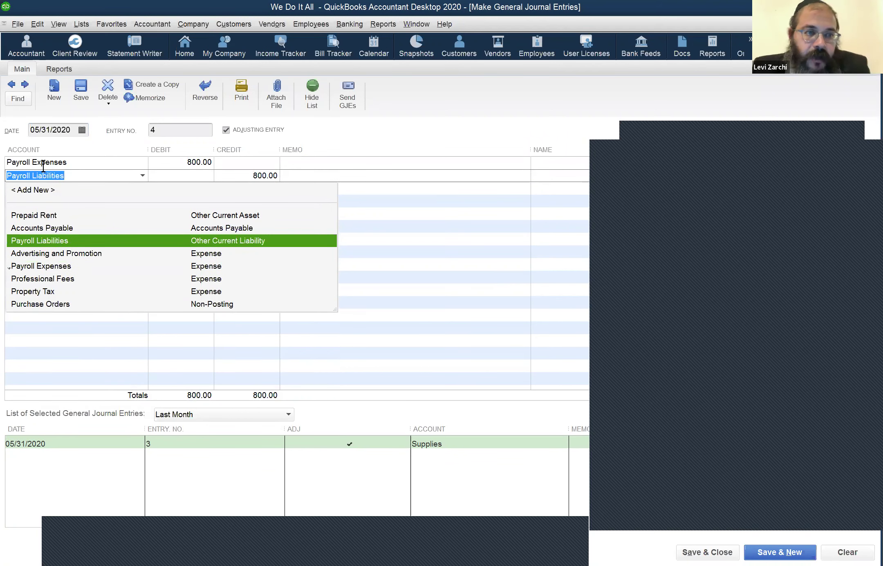
pyautogui.press('Tab')
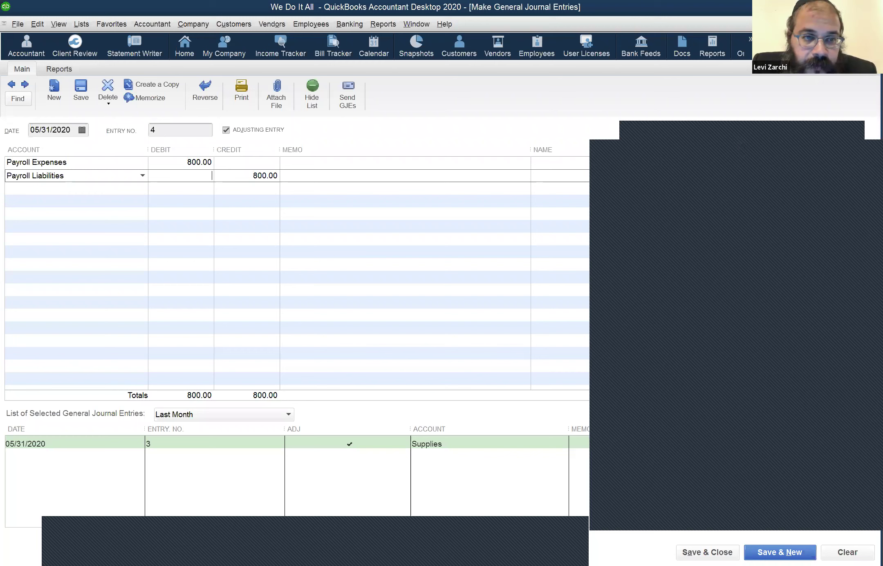
# Step: Record the payroll accrual journal entry and generate its reversing entry dated 06/01/2020
pyautogui.hotkey('alt', 'n')
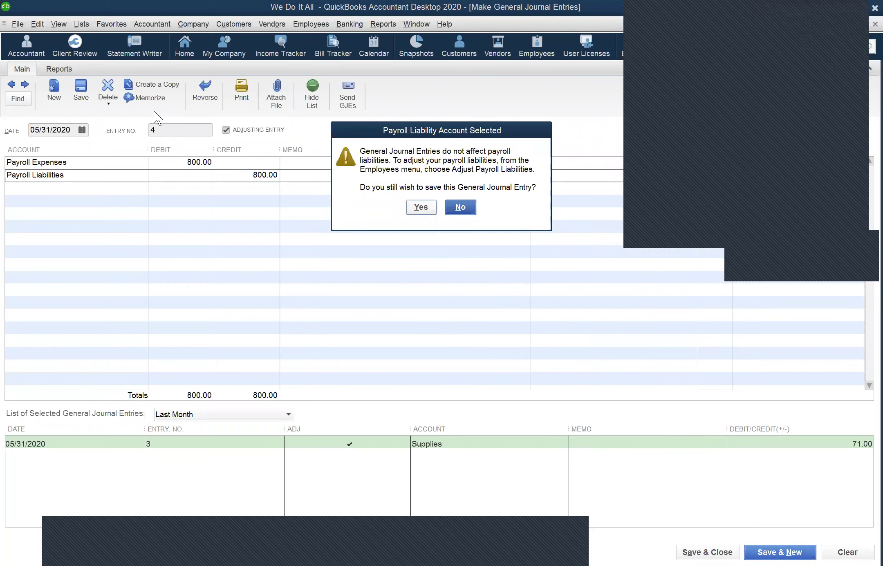
pyautogui.press('Return')
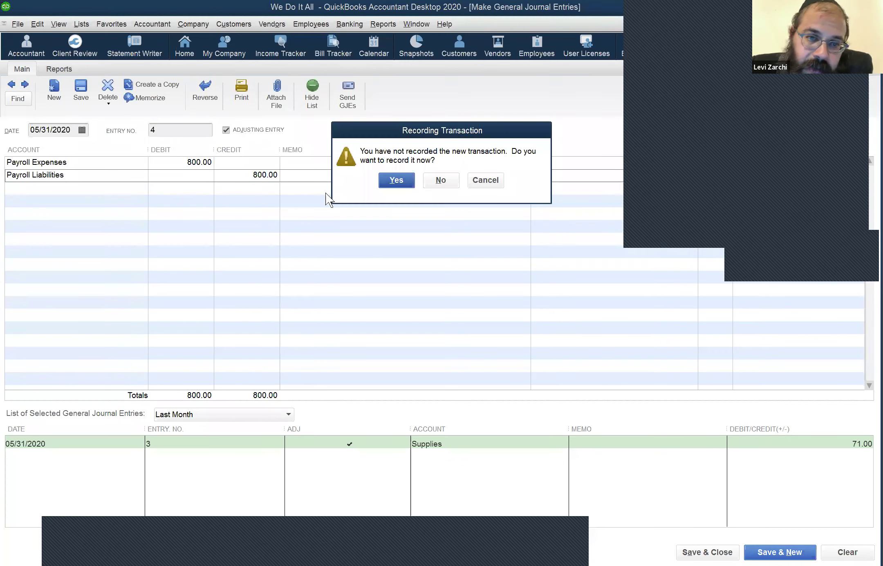
pyautogui.click(396, 180)
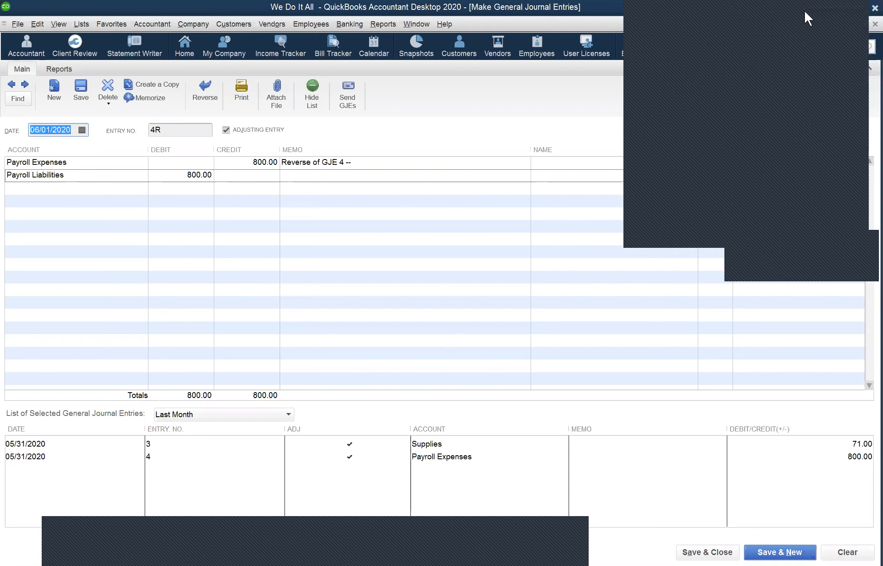
# Step: Clear the reversing entry from the journal form and close the general journal entry window
pyautogui.click(213, 189)
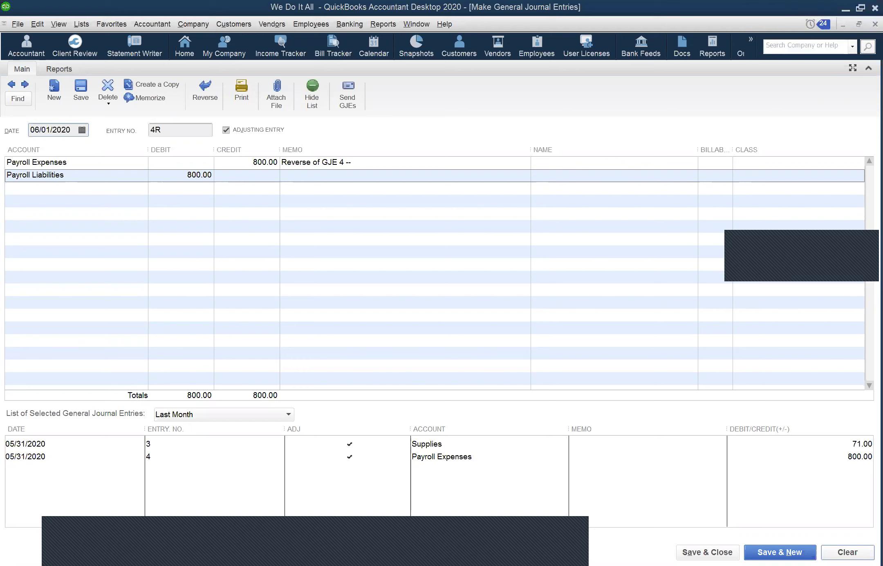
pyautogui.click(848, 552)
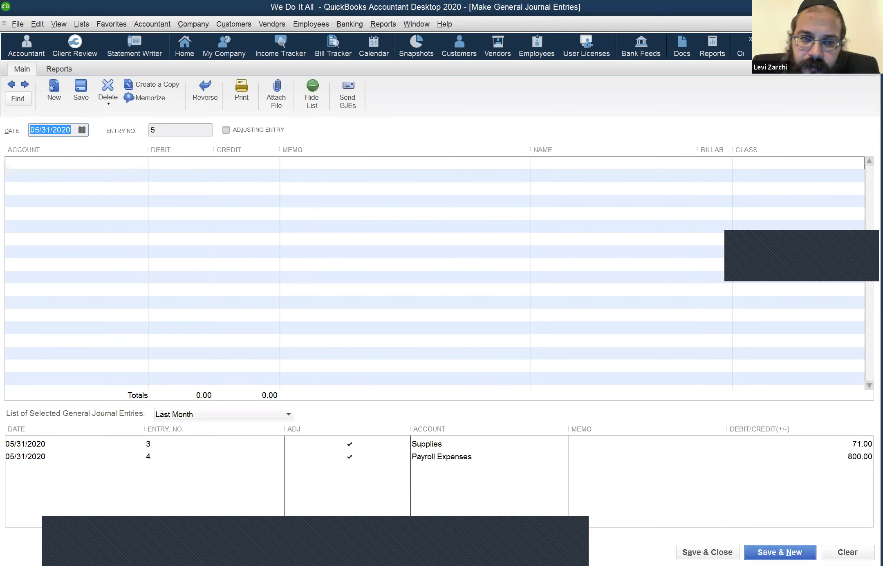
pyautogui.click(700, 550)
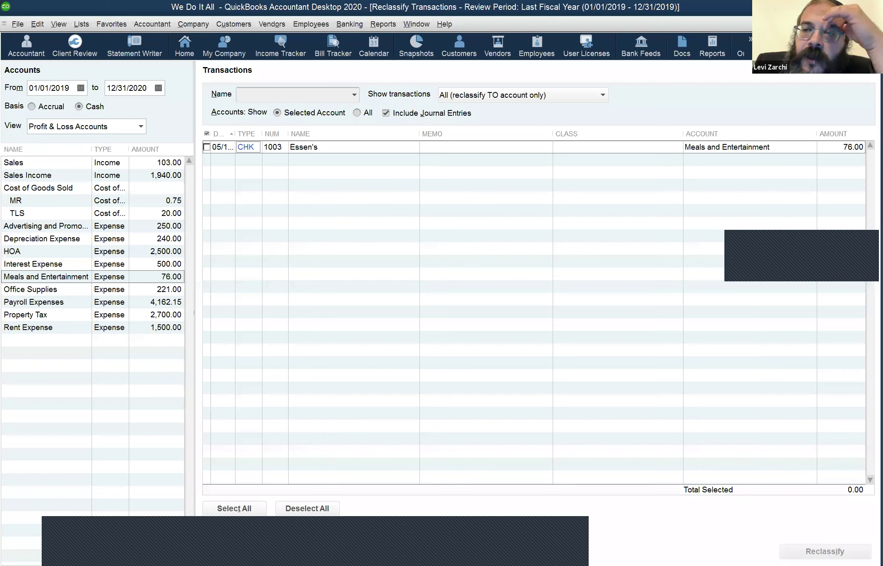
# Step: Close the Reclassify Transactions, Fixed Asset Item List and Report Center windows, returning to the Employee Center
pyautogui.hotkey('ctrl', 'Tab')
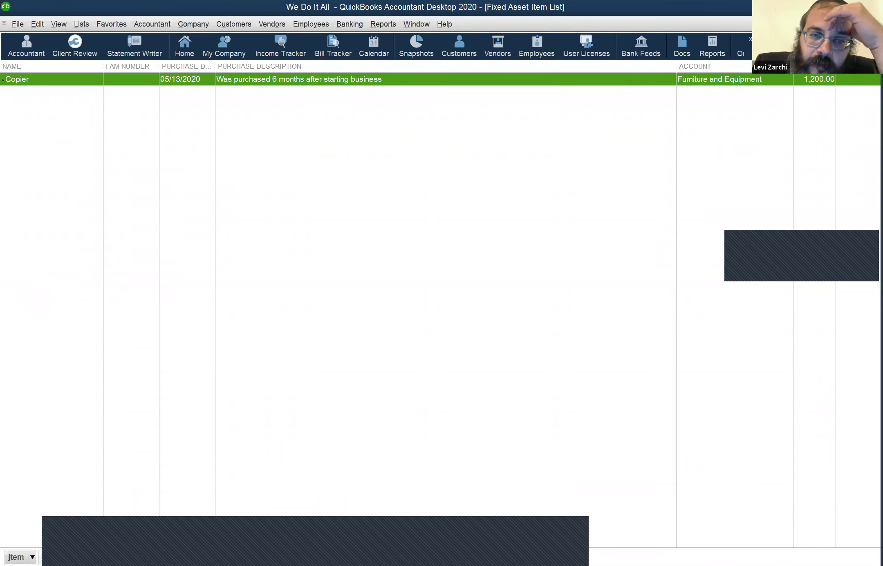
pyautogui.hotkey('ctrl', 'Tab')
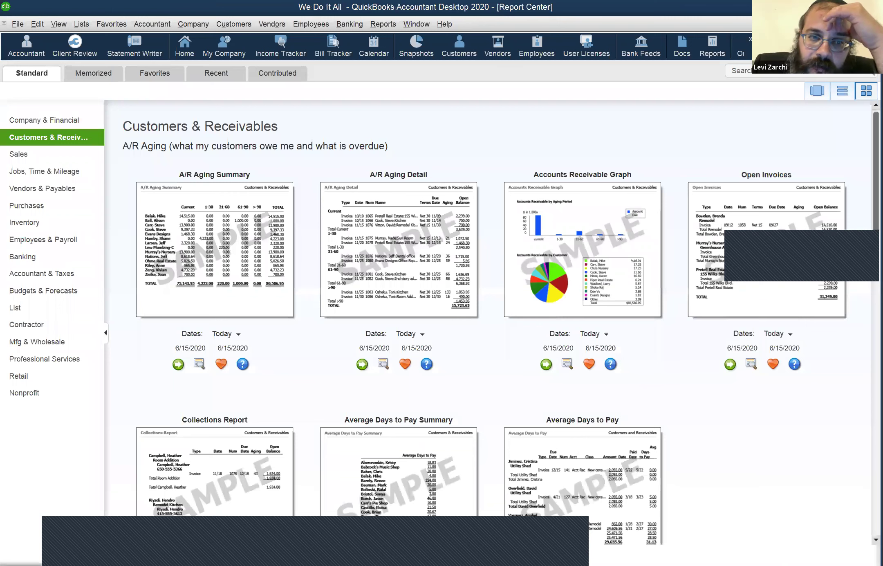
pyautogui.hotkey('ctrl', 'Tab')
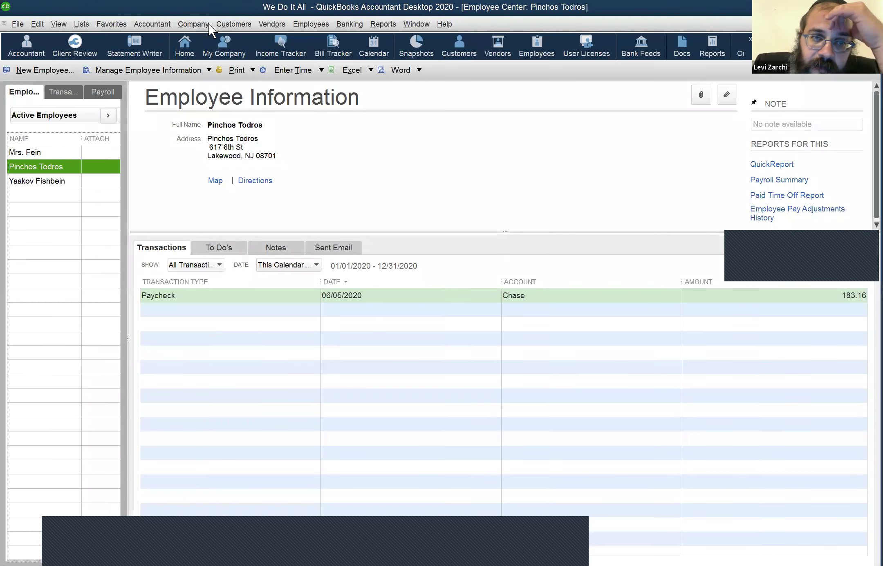
pyautogui.click(209, 23)
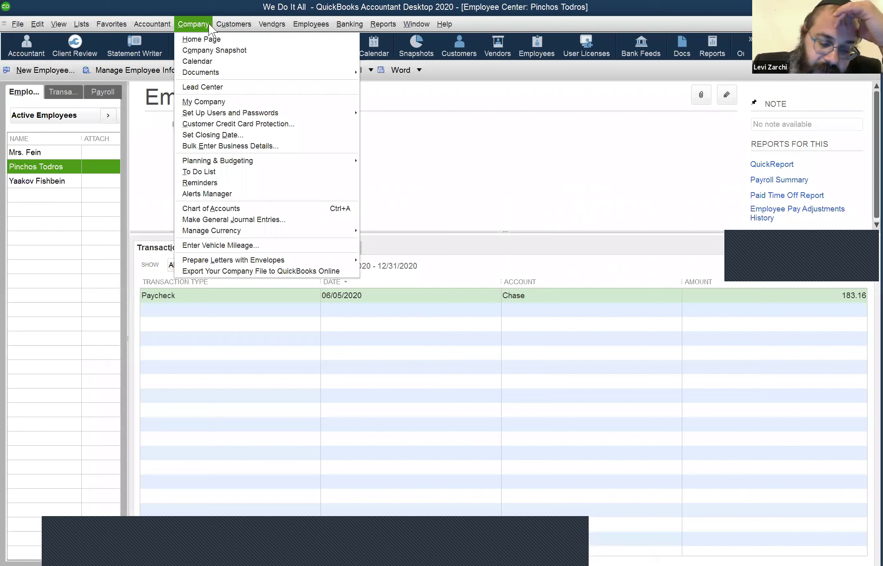
pyautogui.press('Right')
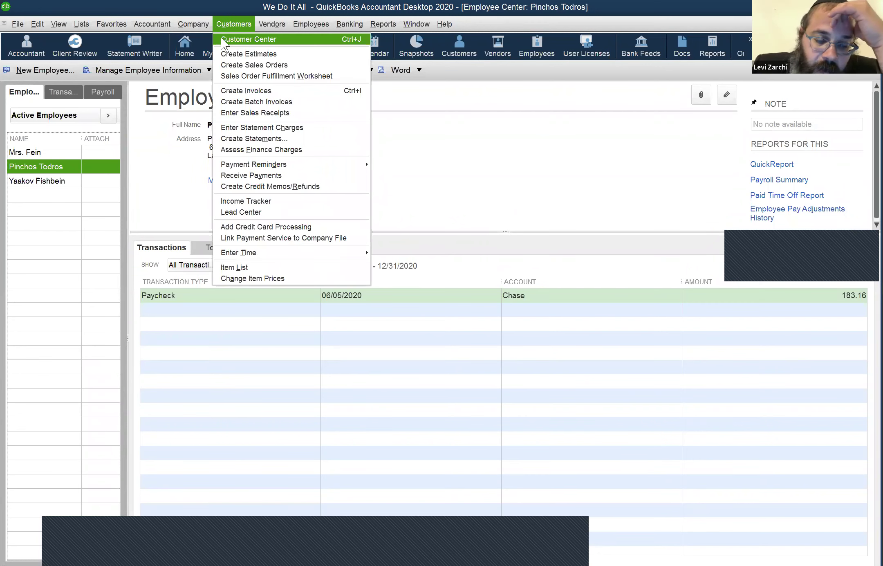
pyautogui.click(419, 29)
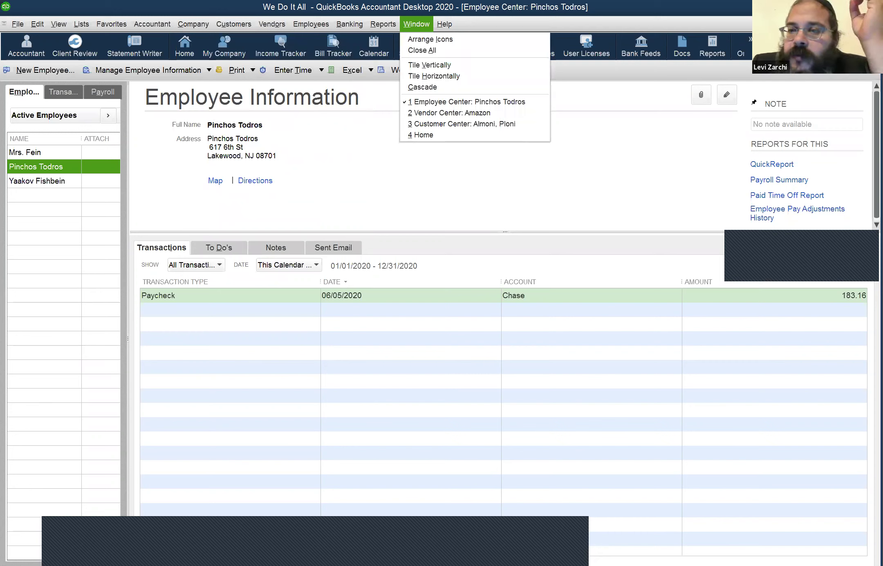
pyautogui.click(782, 108)
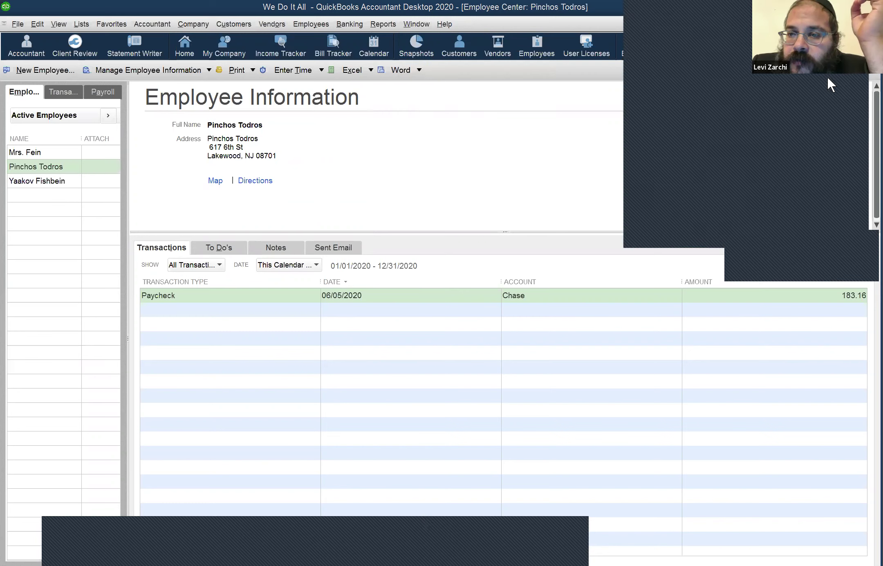